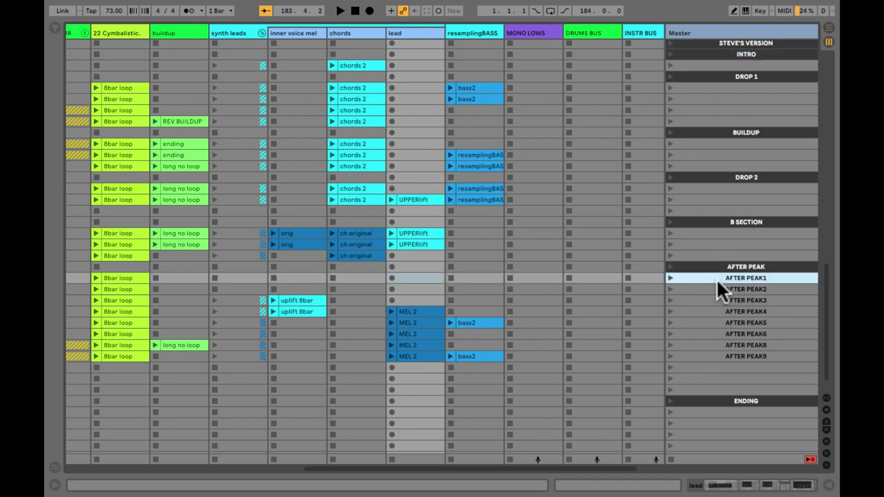
- Select the empty scene below ENDING, then play the AFTER PEAK9 scene briefly and stop playback
scroll(711, 304, down, 2)
scroll(711, 304, right, 1)
click(713, 390)
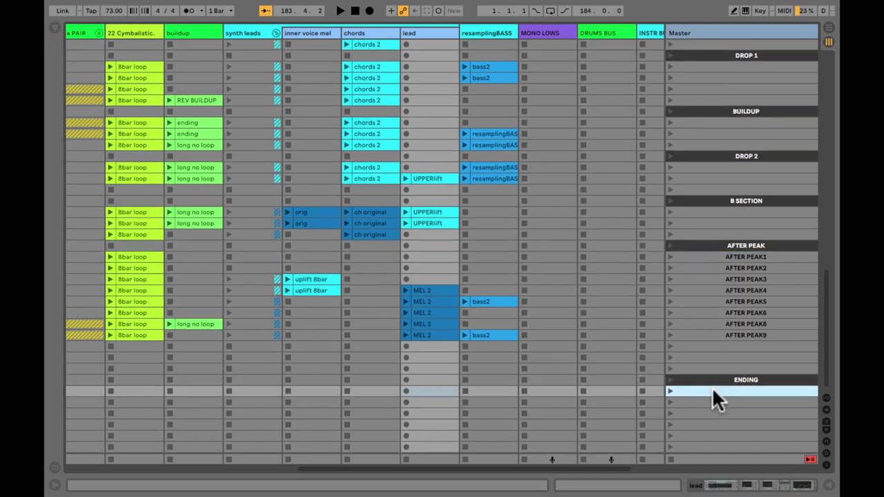
click(671, 335)
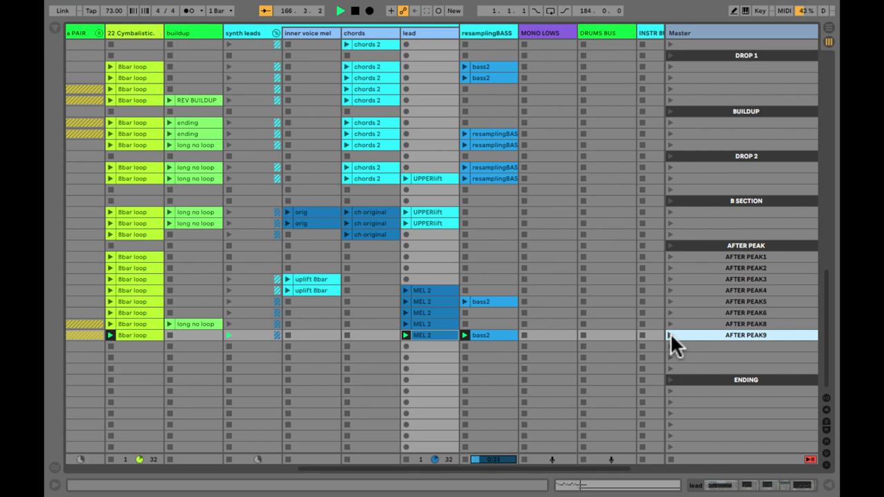
key(space)
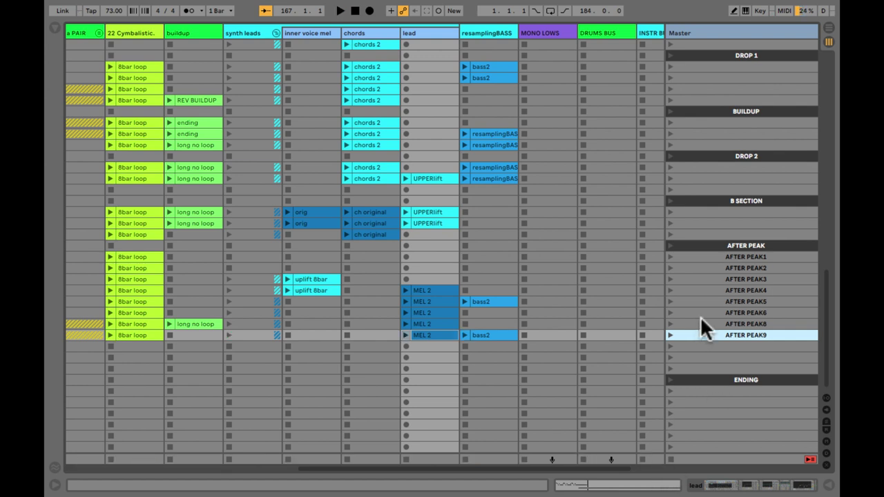
- Launch the SUB BASS 1bar bass clip and the first beats group slot, show the mixer, and stop playback
scroll(701, 329, up, 15)
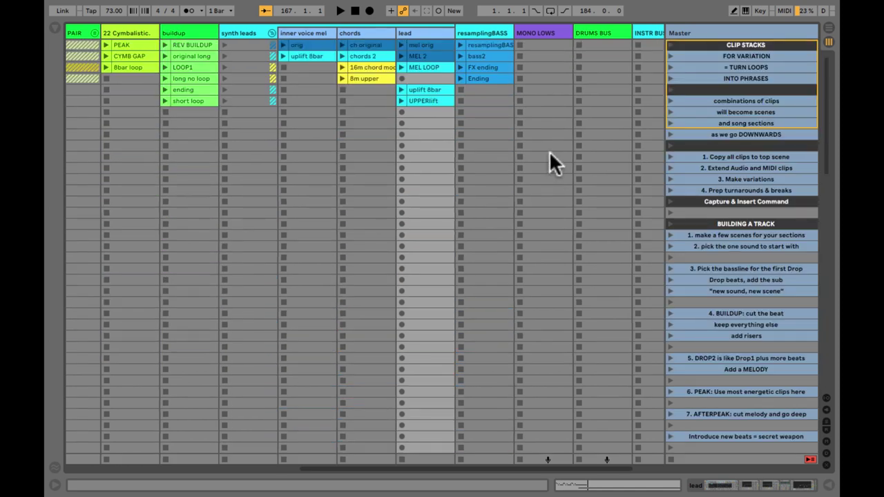
scroll(550, 153, left, 10)
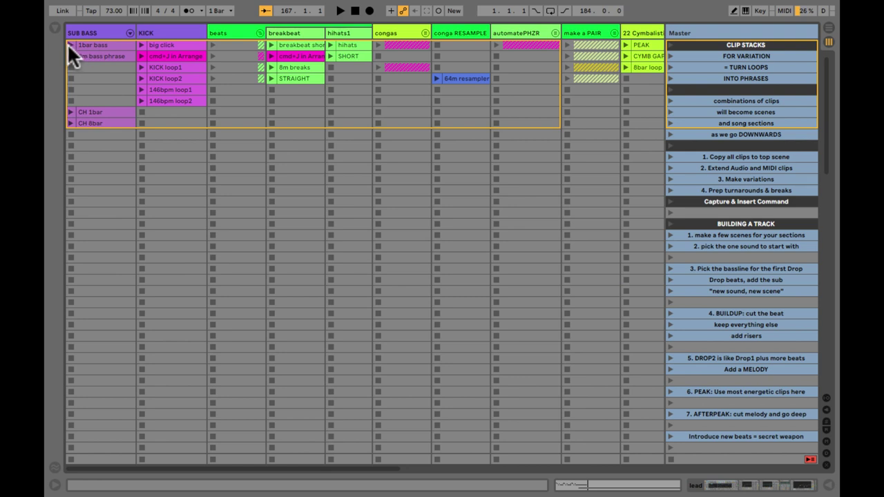
click(70, 45)
click(210, 44)
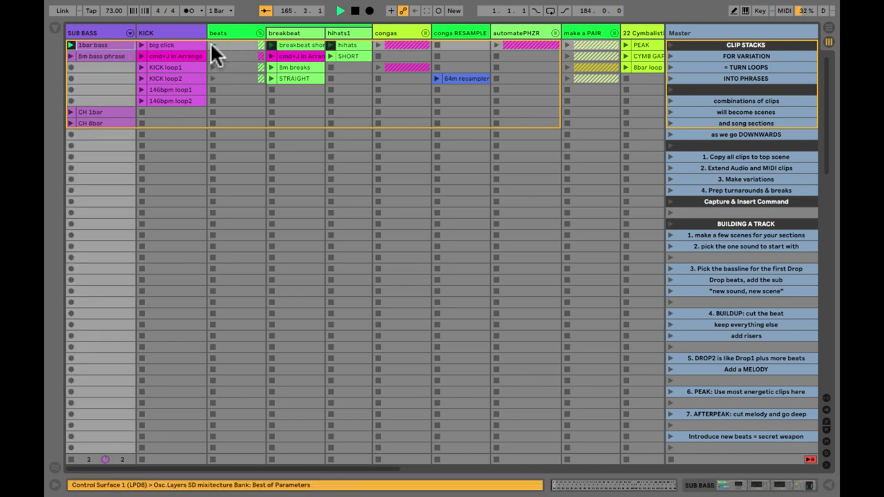
key(super+alt+m)
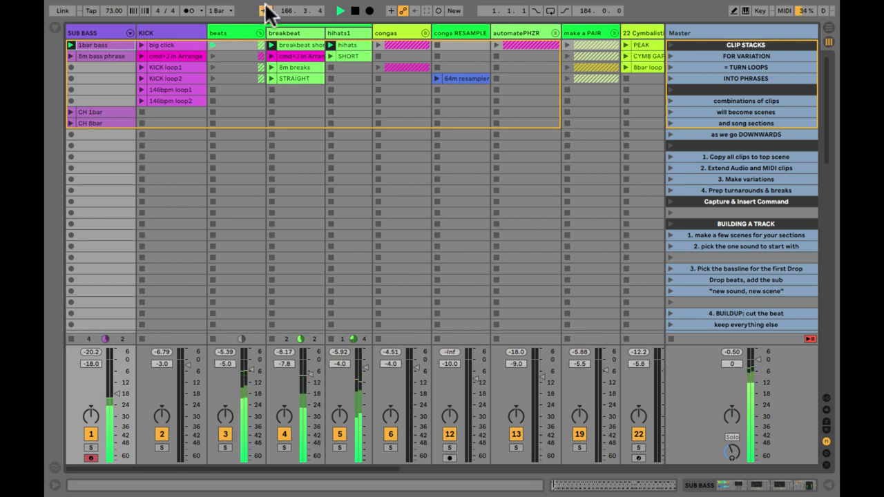
key(space)
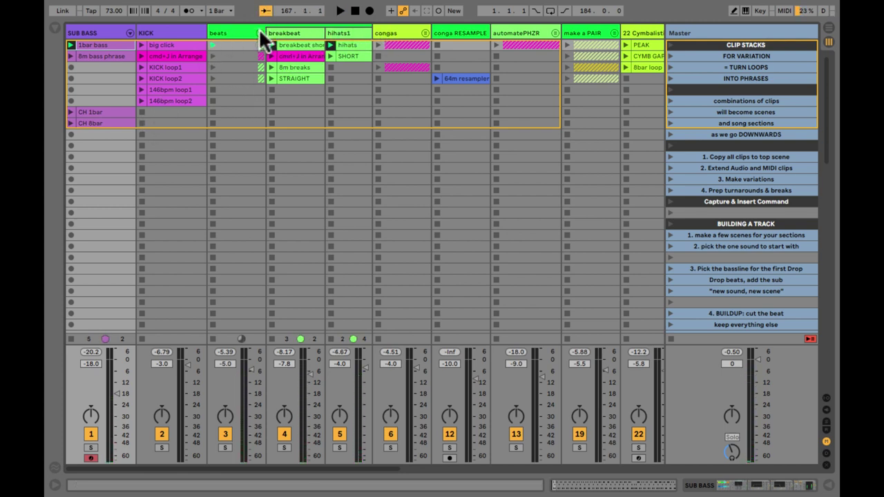
- Inspect the hihats1, congas and conga RESAMPLE tracks, unfolding the congas group to view its members and folding it again
click(340, 29)
click(394, 30)
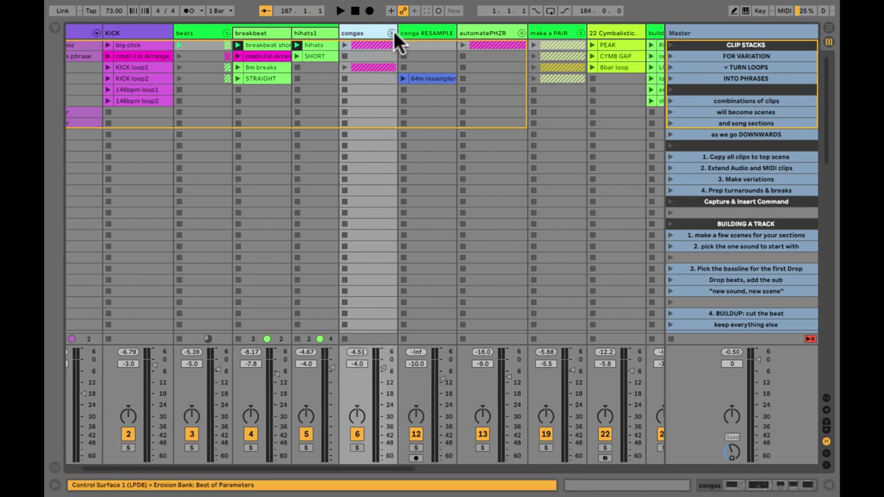
click(391, 32)
scroll(415, 83, right, 5)
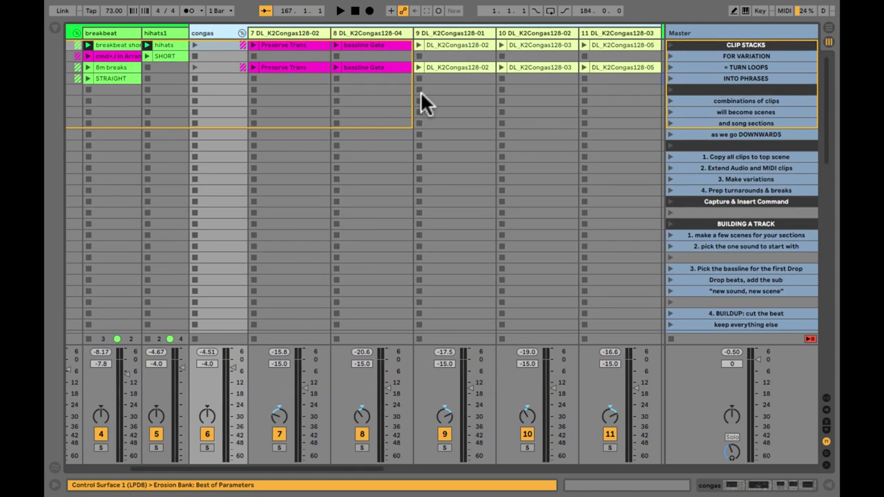
click(240, 32)
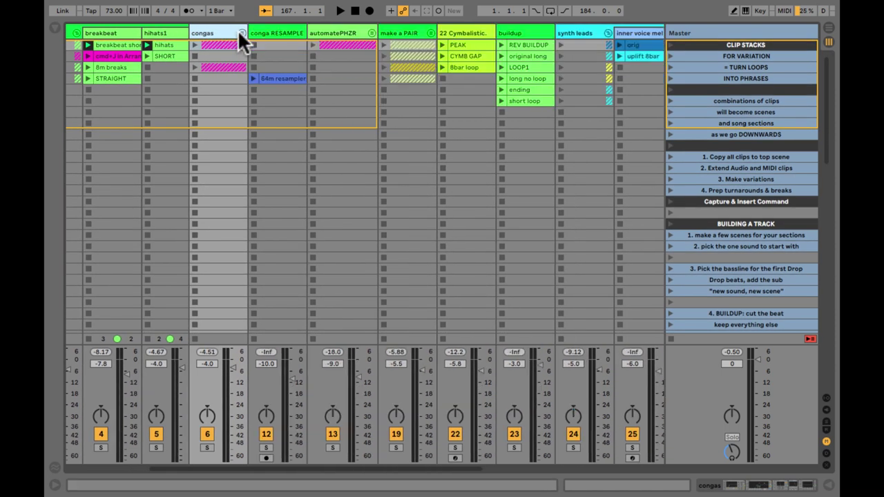
click(282, 32)
scroll(352, 58, right, 3)
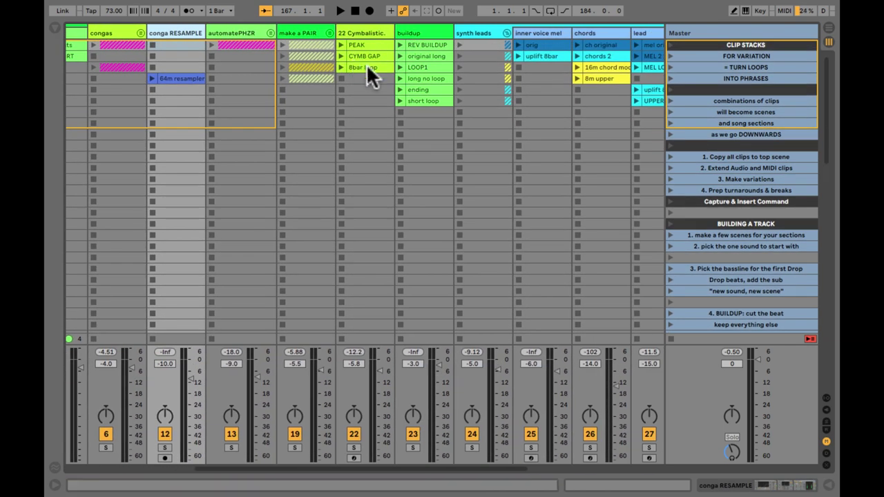
- Go through the synth leads, inner voice mel, lead and resamplingBASS tracks, continuing to the bus tracks
scroll(366, 63, right, 5)
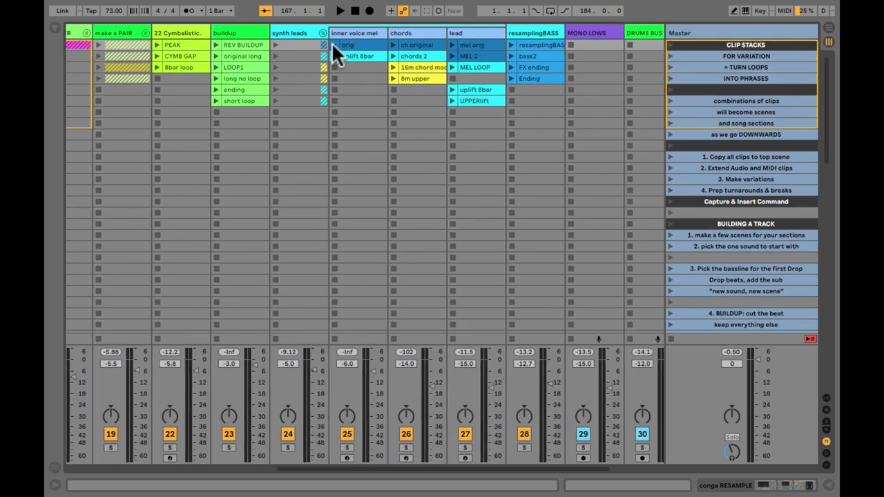
click(298, 33)
click(353, 34)
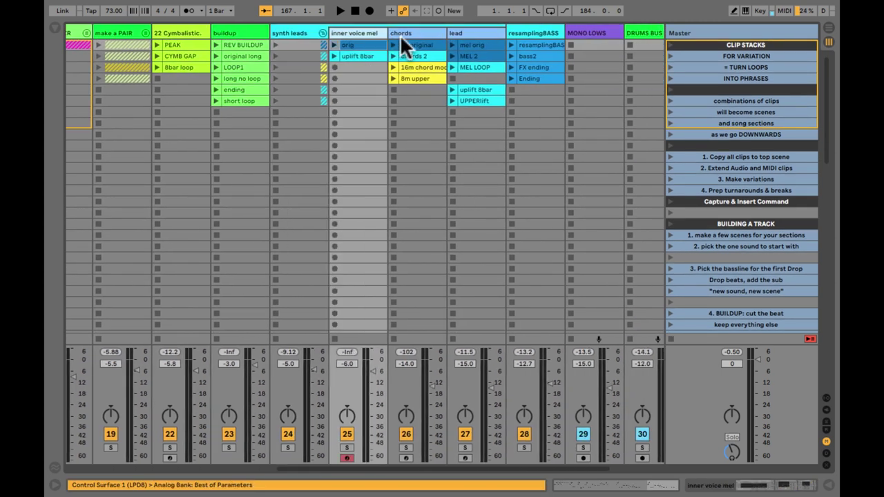
click(466, 33)
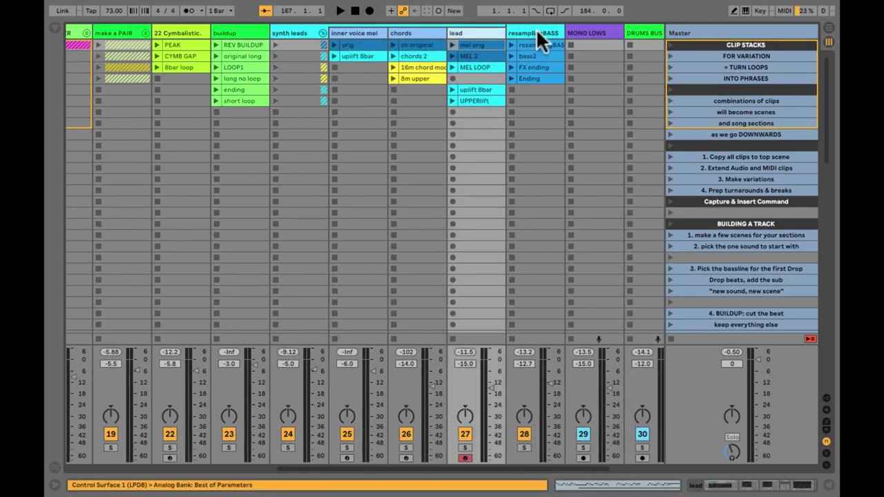
click(536, 32)
scroll(536, 28, right, 2)
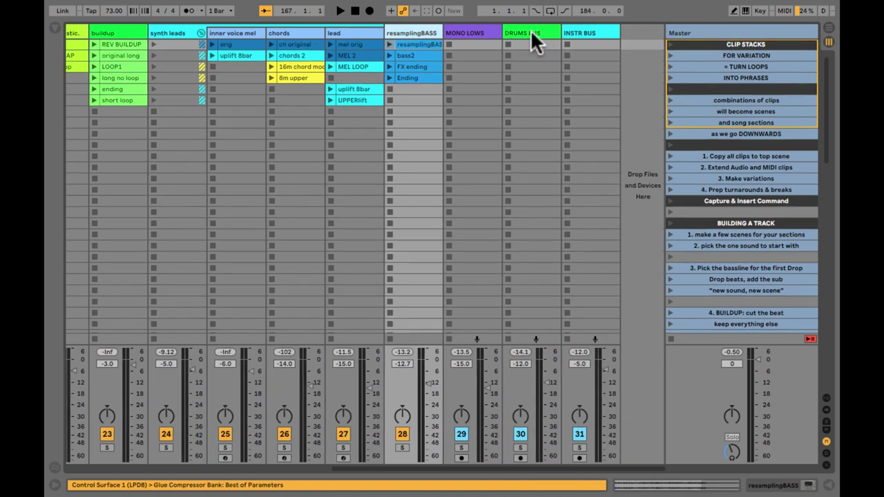
- Show the tracks' input and output routing, and play the set briefly to check the bus levels
key(super+alt+i)
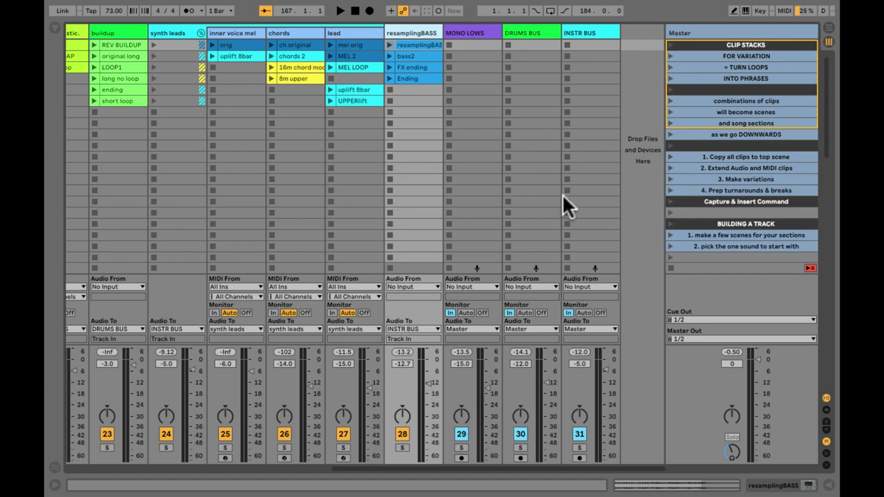
scroll(563, 194, down, 10)
key(space)
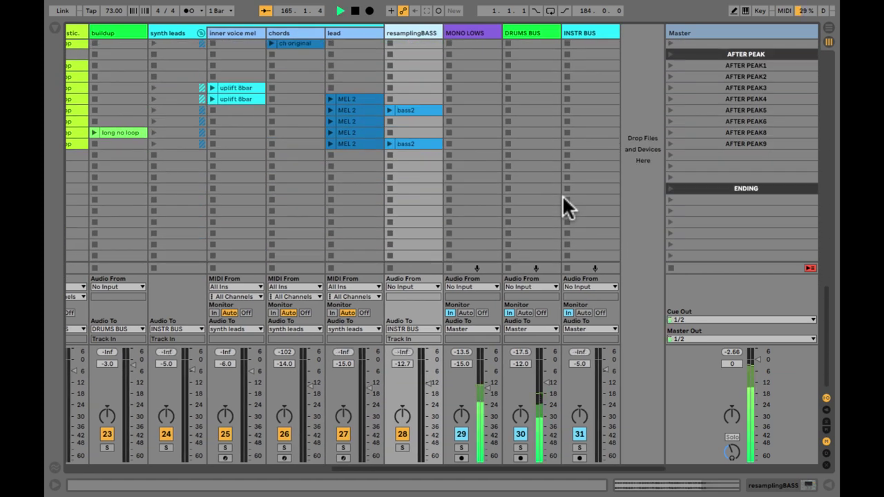
scroll(563, 195, up, 10)
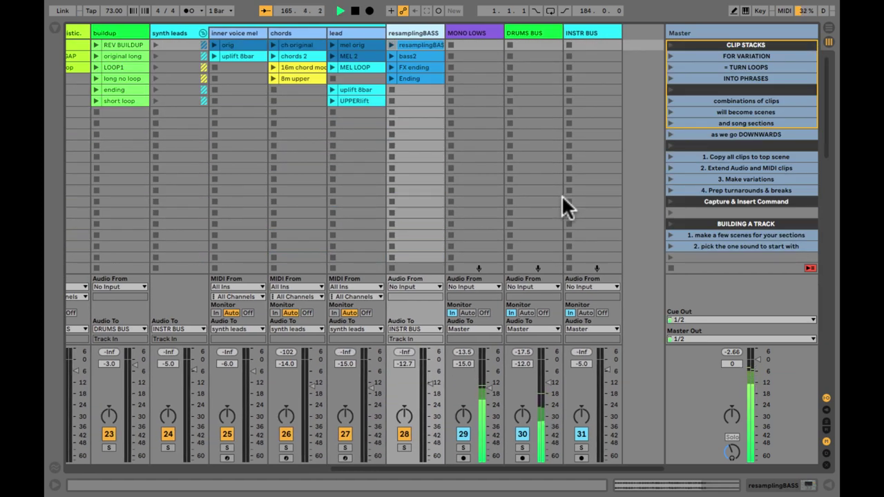
key(space)
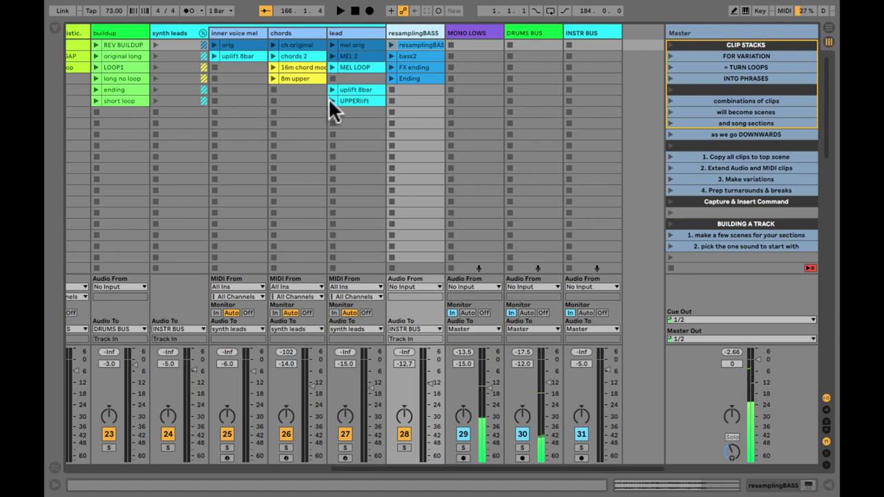
- Launch the UPPERlift clip on the lead track and deactivate the MONO LOWS and INSTR BUS tracks
click(330, 100)
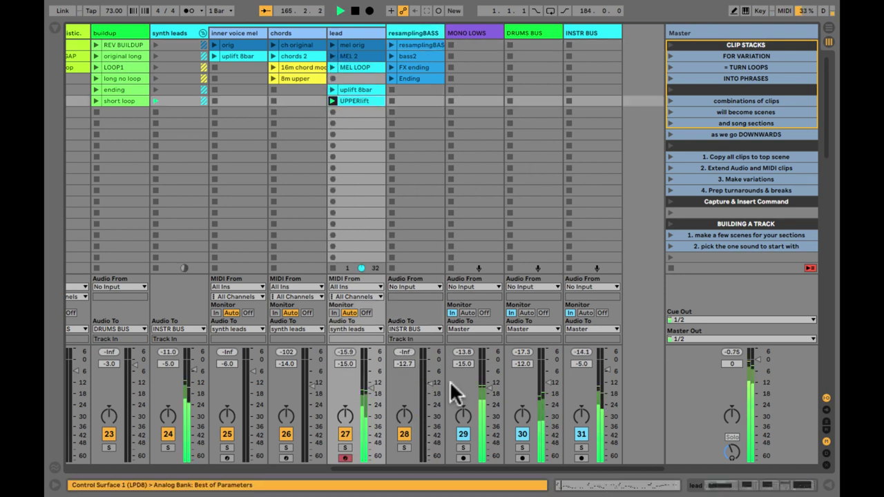
click(464, 436)
click(582, 435)
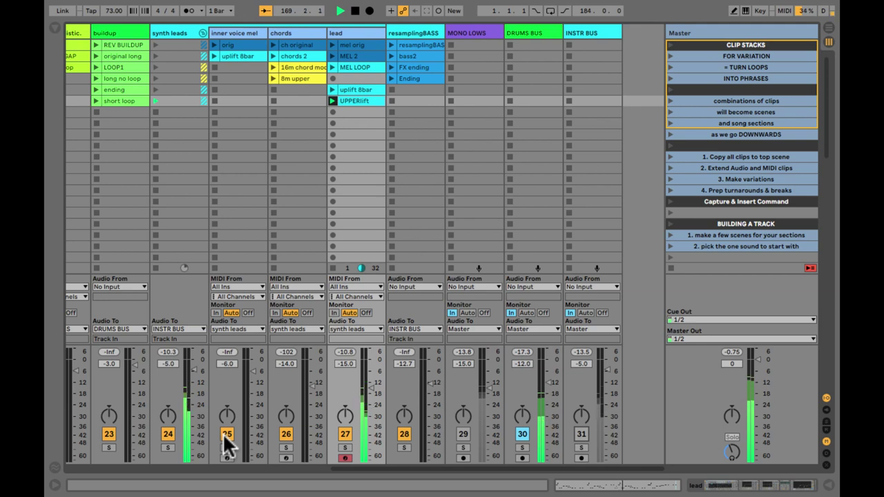
- Solo the beats group to hear it through the drums bus, and unsolo it
scroll(223, 433, left, 10)
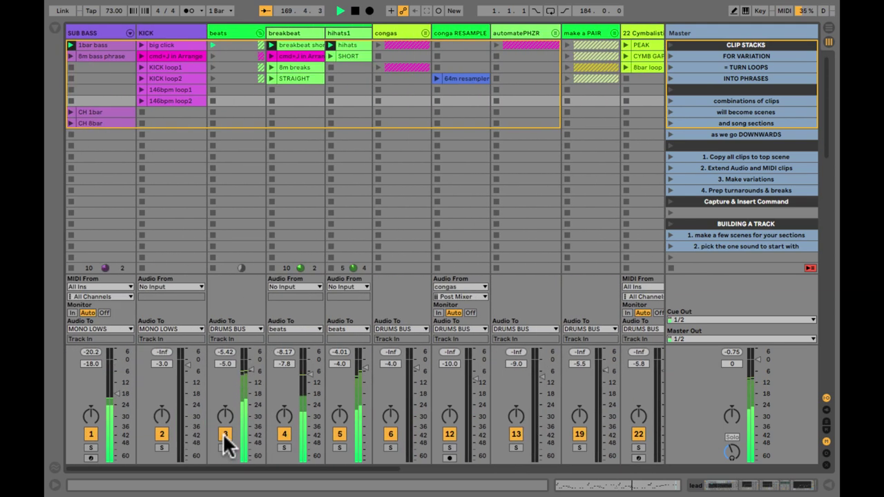
click(226, 448)
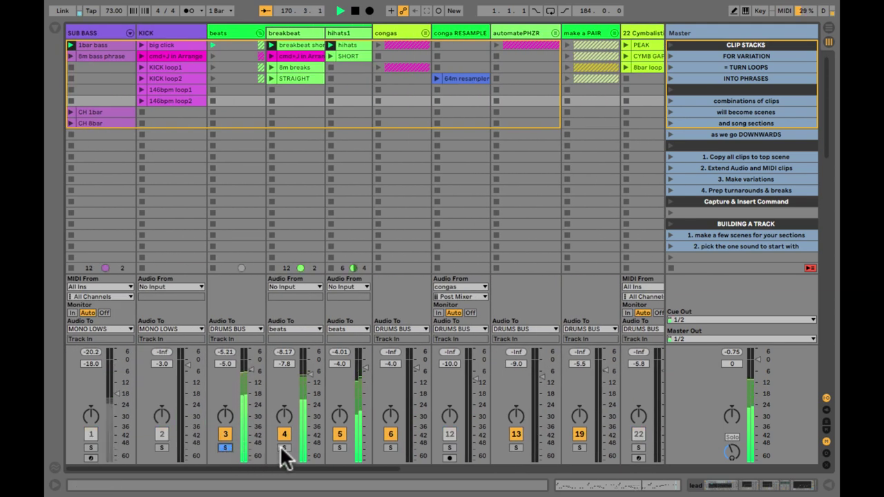
click(224, 448)
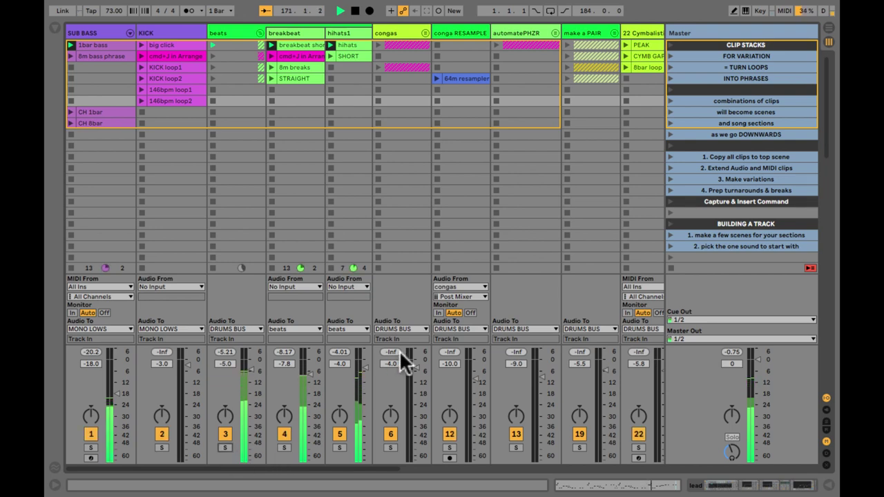
- Deactivate DRUMS BUS, reactivate INSTR BUS, and launch the resamplingBASS Ending and chords 8m upper clips
scroll(404, 349, right, 10)
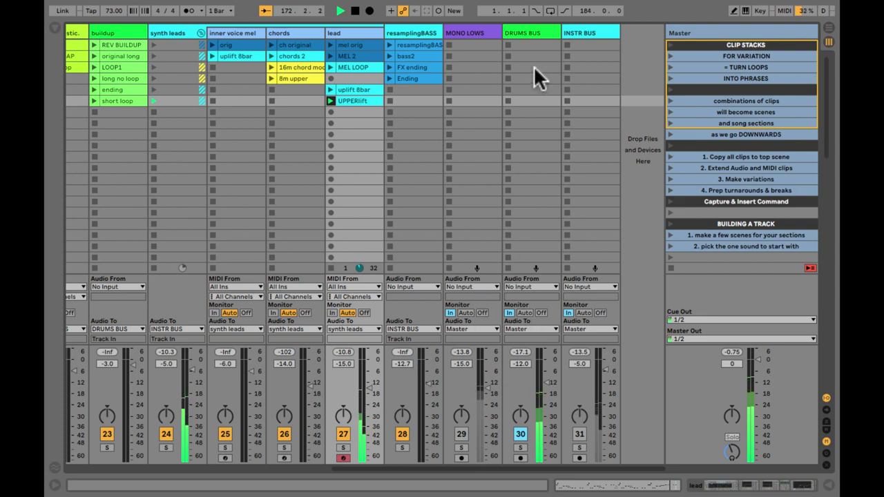
click(520, 434)
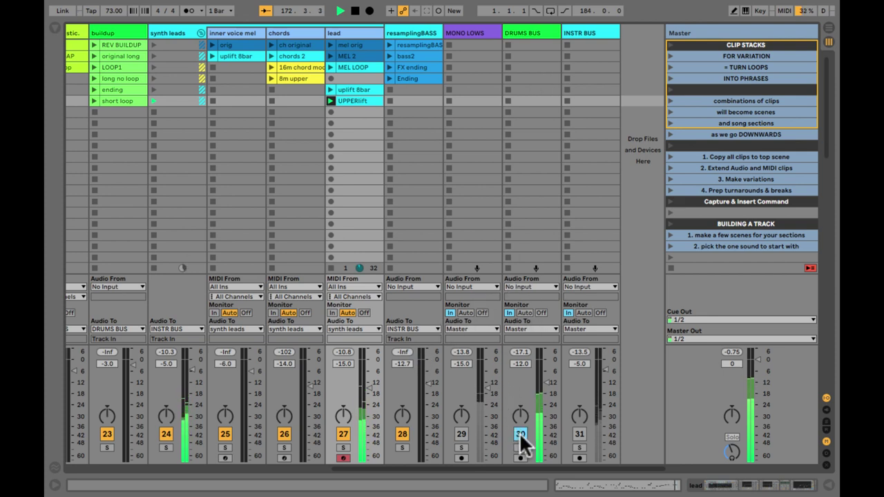
click(578, 434)
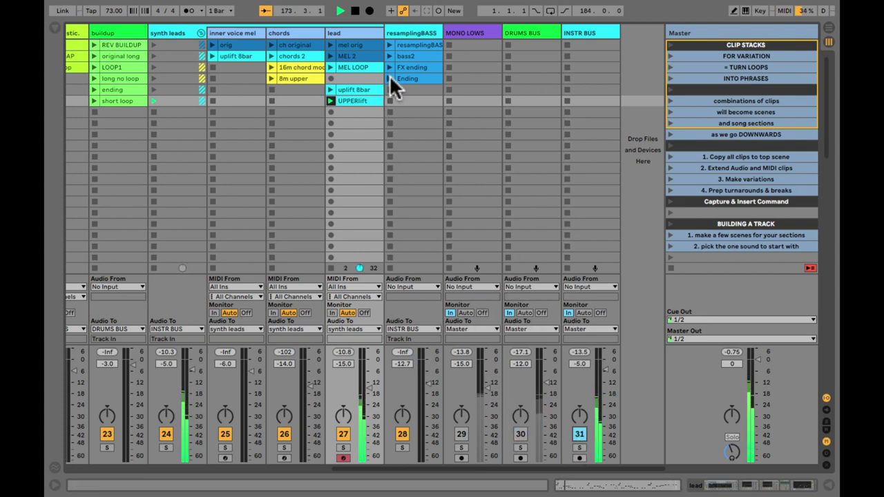
click(389, 78)
click(271, 78)
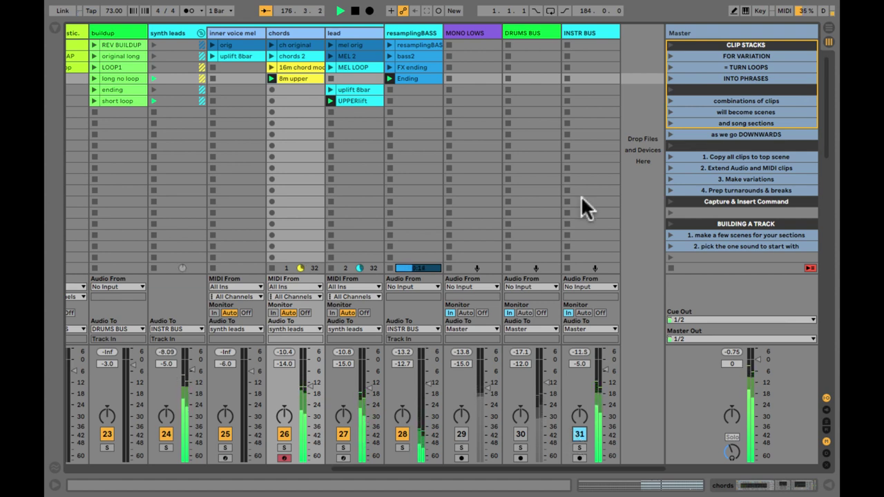
- Show the device view and inspect the effects on INSTR BUS, the Master and the buildup track
click(588, 31)
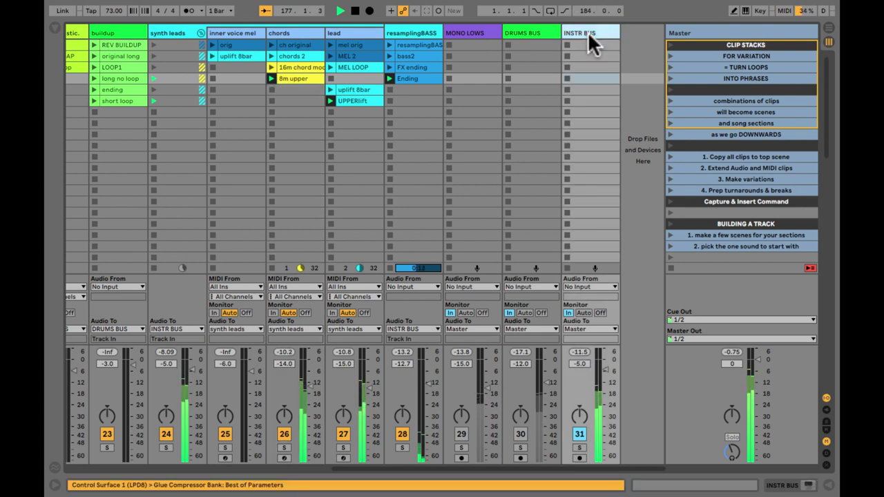
key(ctrl+alt+l)
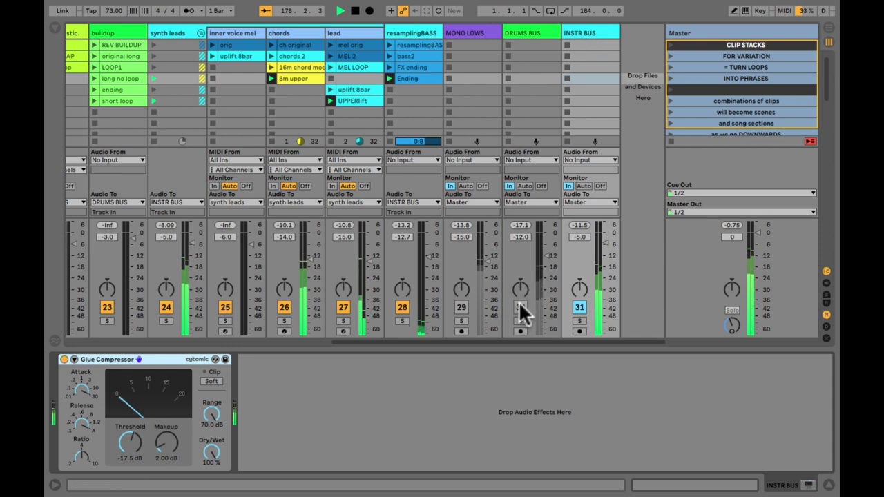
click(751, 29)
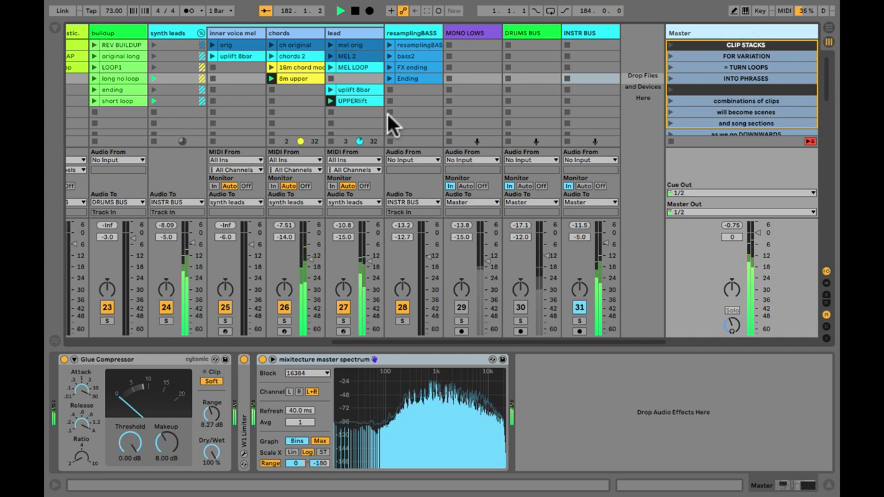
scroll(359, 175, left, 6)
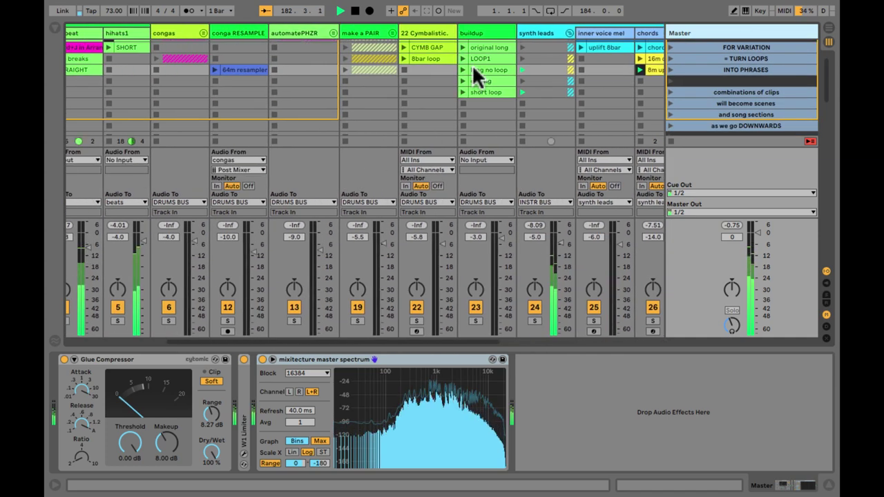
click(488, 30)
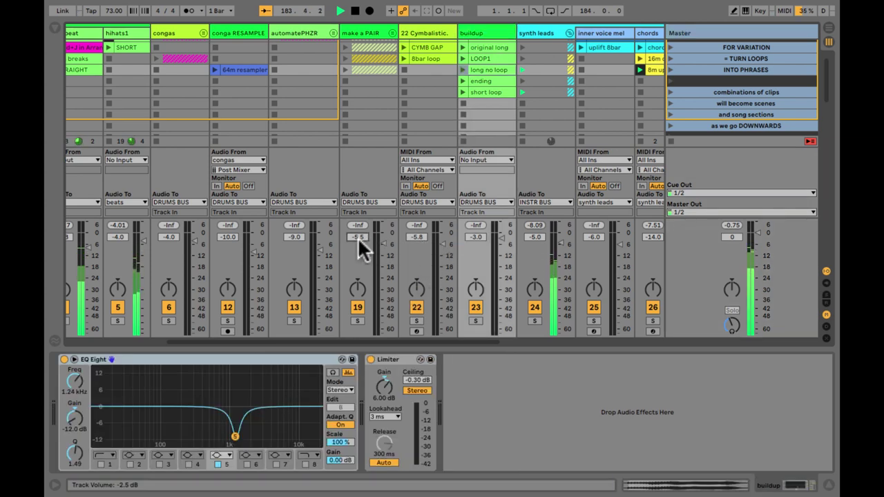
scroll(358, 237, right, 6)
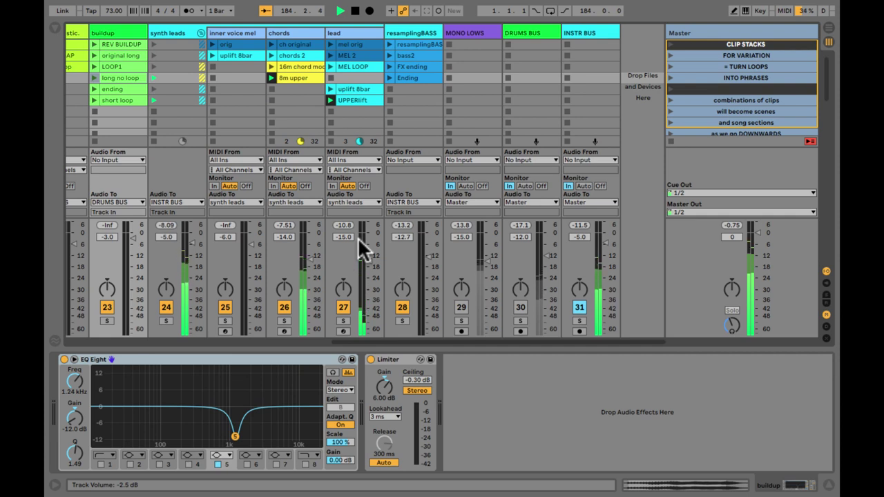
- Reactivate DRUMS BUS and lower its volume to about -41.6 dB
click(521, 309)
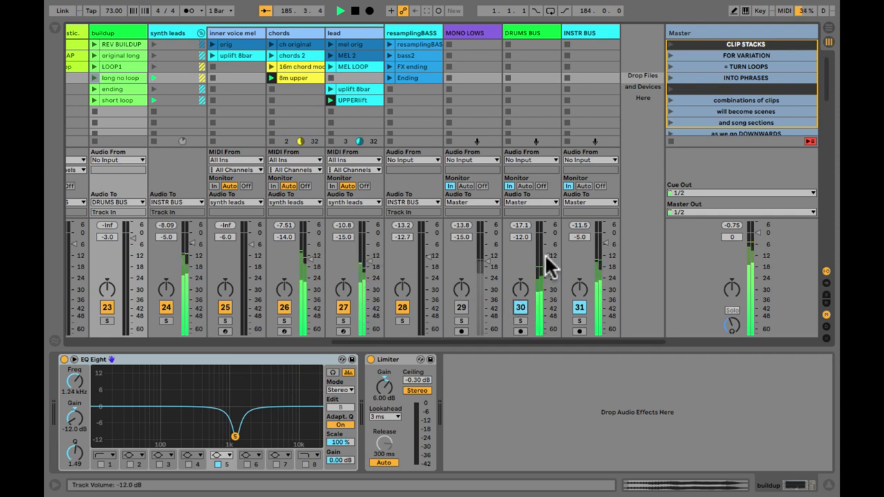
drag(547, 253, 546, 256)
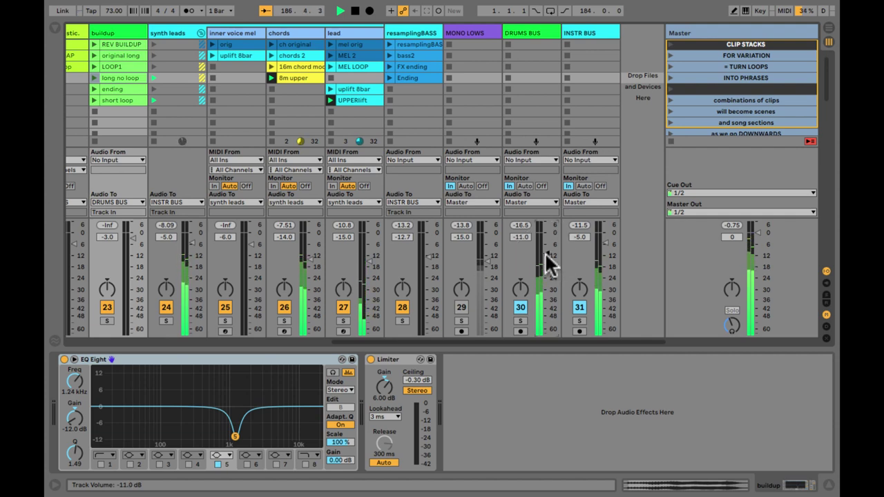
drag(547, 255, 546, 308)
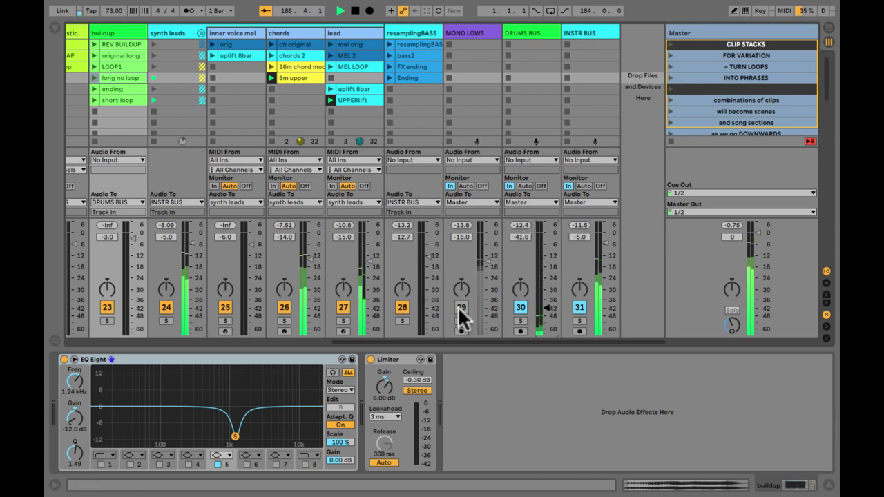
- Reactivate MONO LOWS and launch the KICK loop2 clip on the KICK track
click(460, 307)
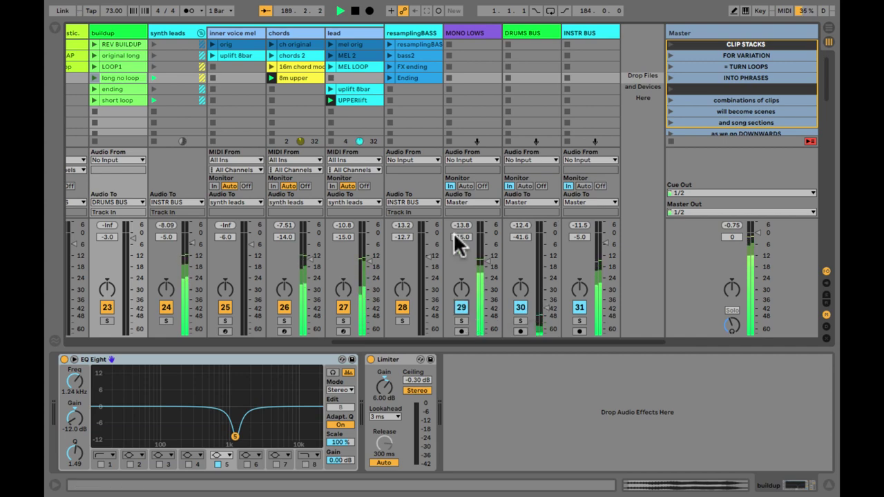
scroll(378, 130, left, 15)
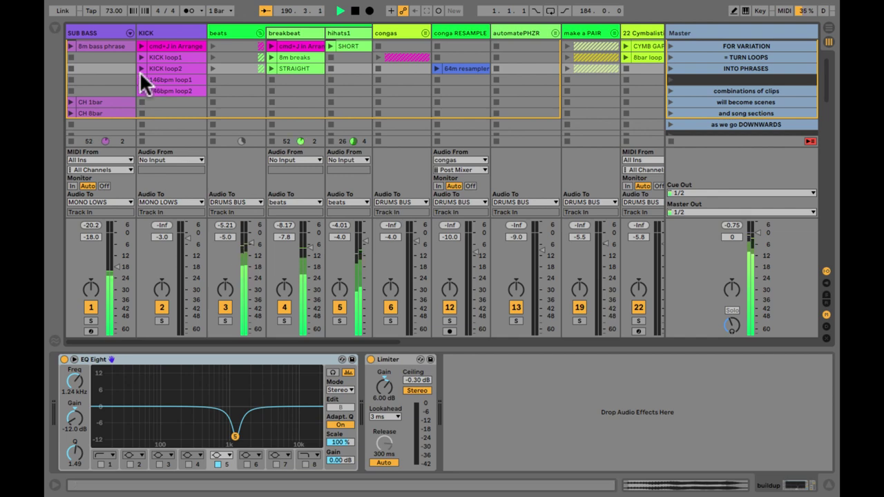
click(162, 80)
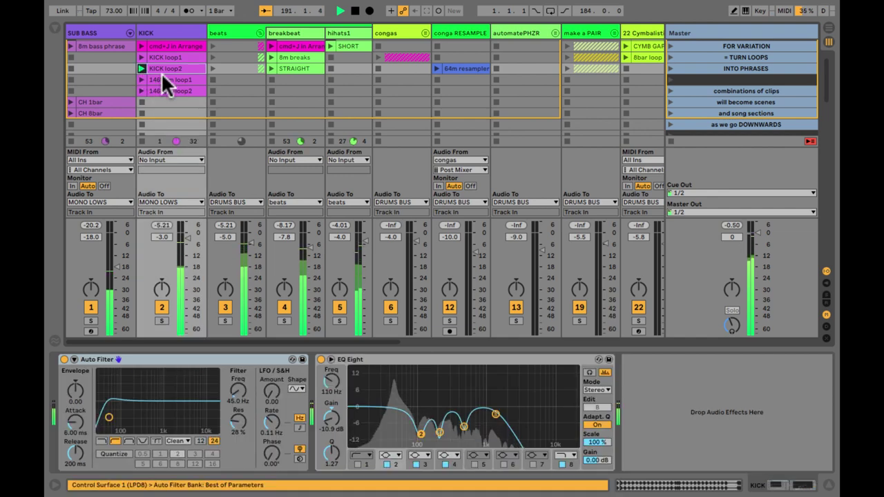
- Deactivate DRUMS BUS and INSTR BUS to hear MONO LOWS alone, and inspect the effects on MONO LOWS
scroll(407, 273, right, 15)
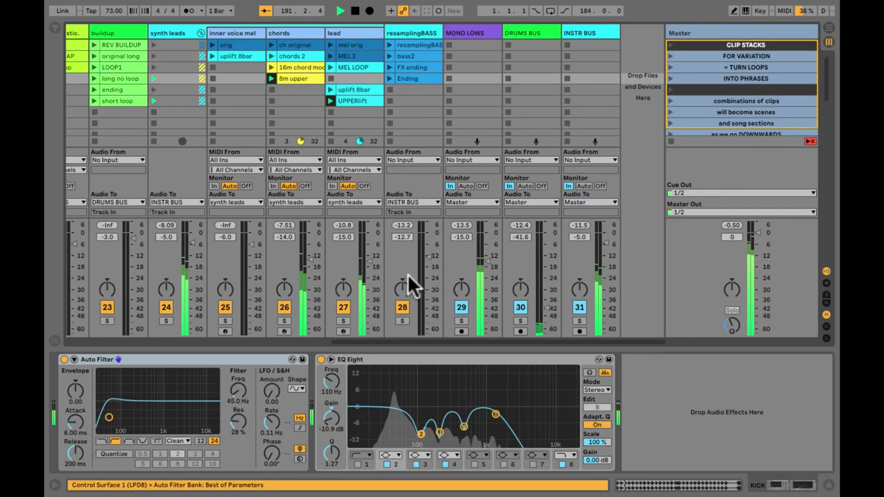
click(521, 308)
click(581, 309)
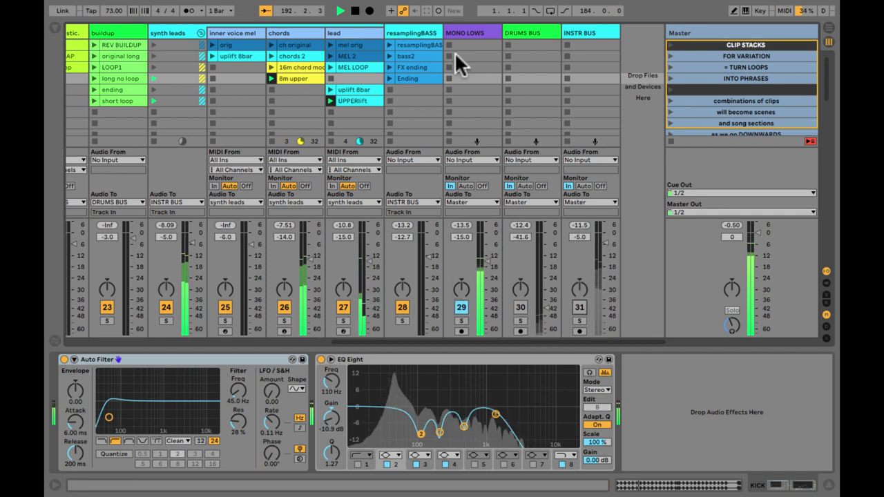
click(470, 32)
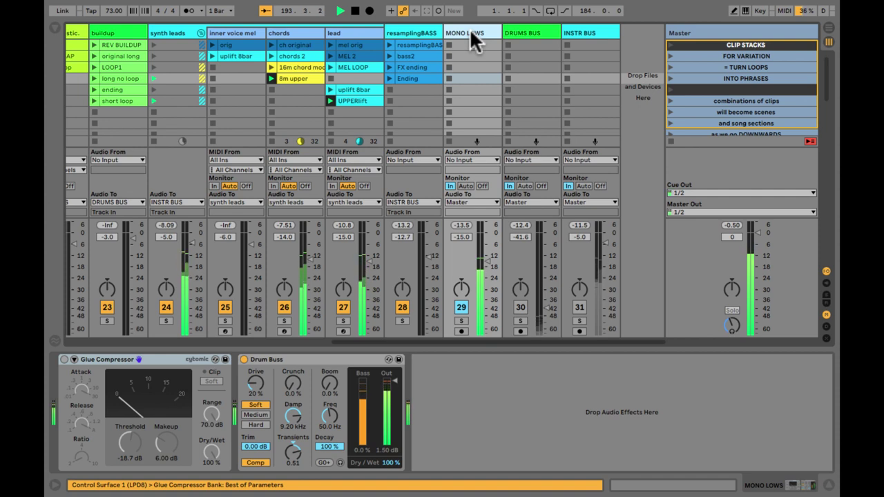
- Reactivate DRUMS BUS, raise its volume to about -12.4 dB, and raise MONO LOWS to about -14.3 dB
click(520, 307)
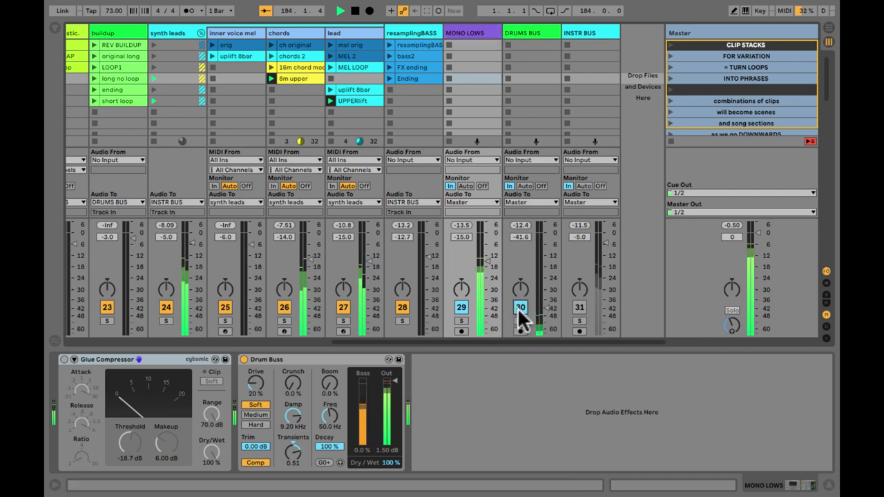
drag(545, 311, 544, 257)
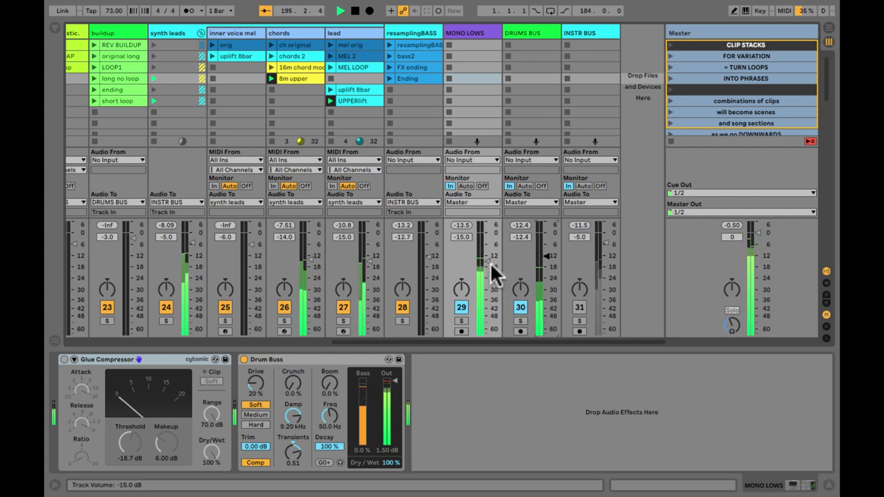
mouse_move(485, 261)
mouse_down()
mouse_move(482, 253)
mouse_move(487, 259)
mouse_up()
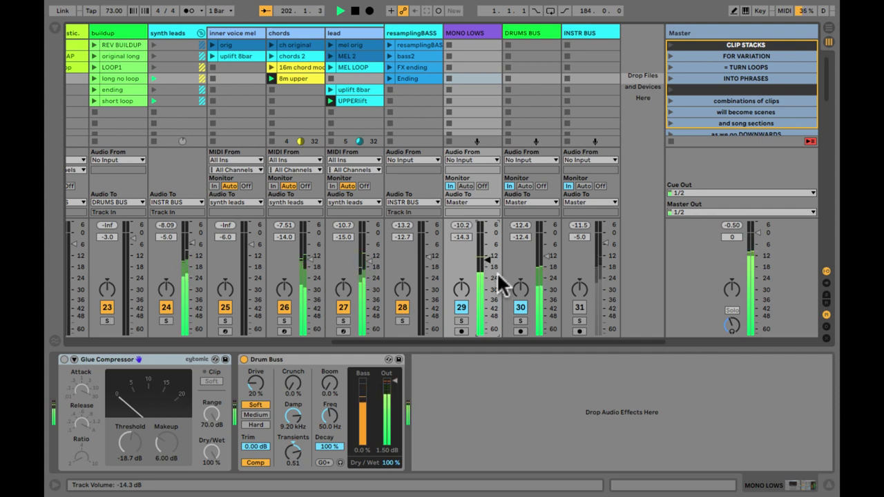
- Lower MONO LOWS to -17.0 dB with DRUMS BUS deactivated, and reactivate DRUMS BUS and INSTR BUS
click(521, 307)
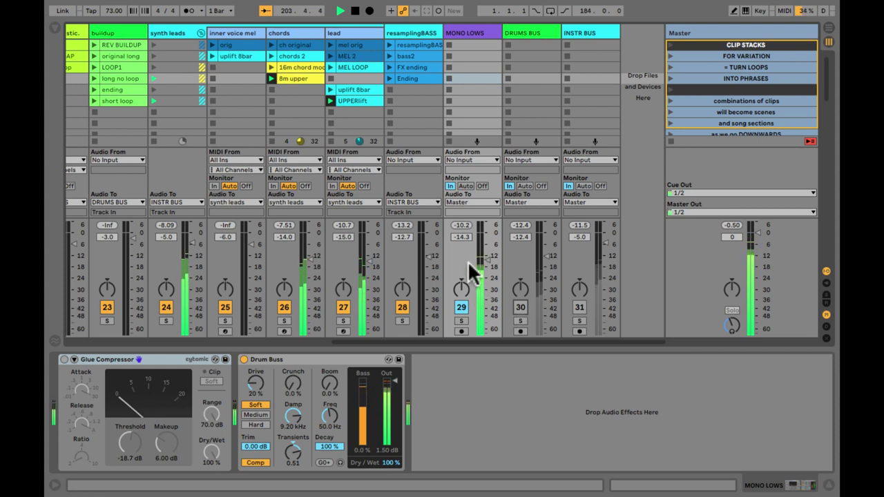
mouse_move(485, 270)
mouse_down()
mouse_move(487, 254)
mouse_move(488, 262)
mouse_up()
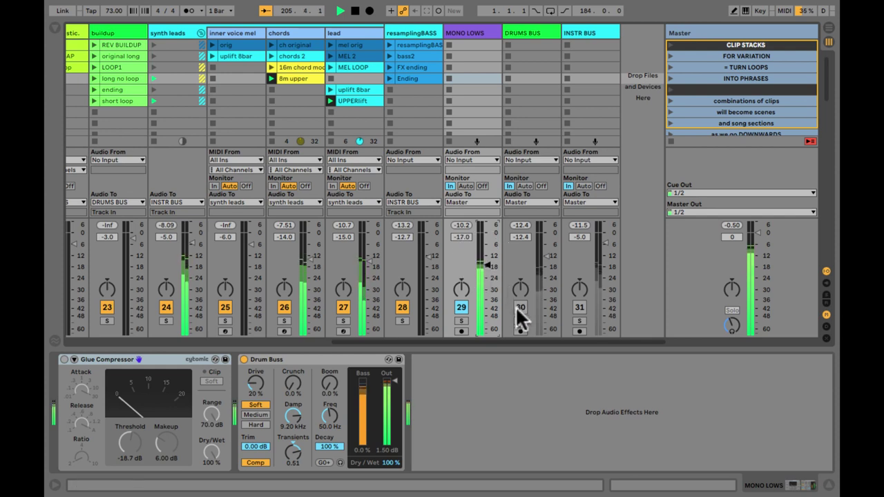
click(521, 308)
click(580, 309)
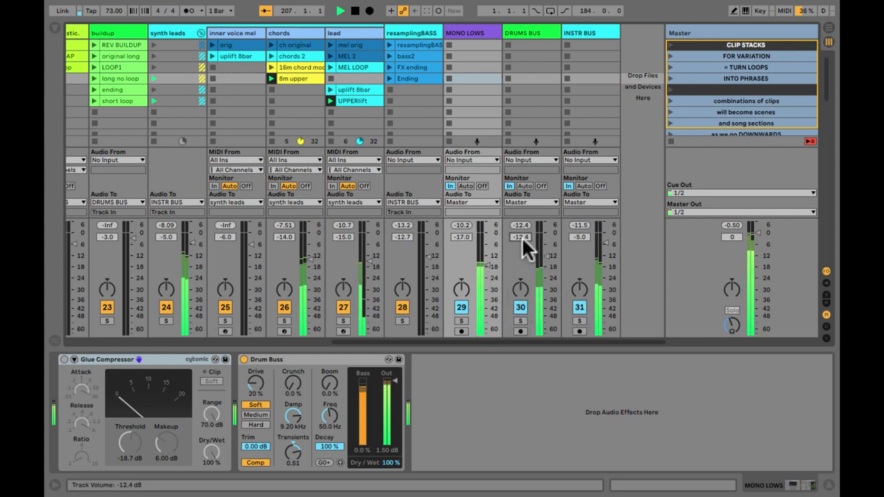
- Set the DRUMS BUS volume to -10 dB and the MONO LOWS volume to -14.0 dB
text(-10)
key(Return)
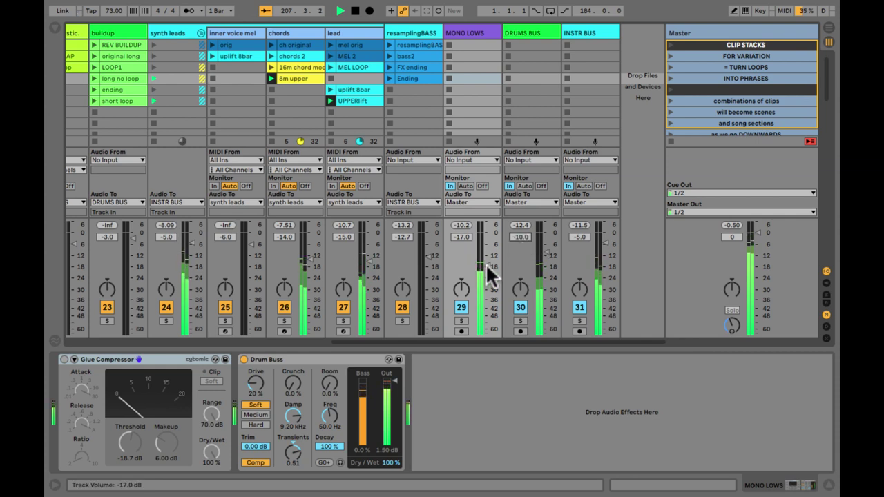
drag(486, 269, 485, 265)
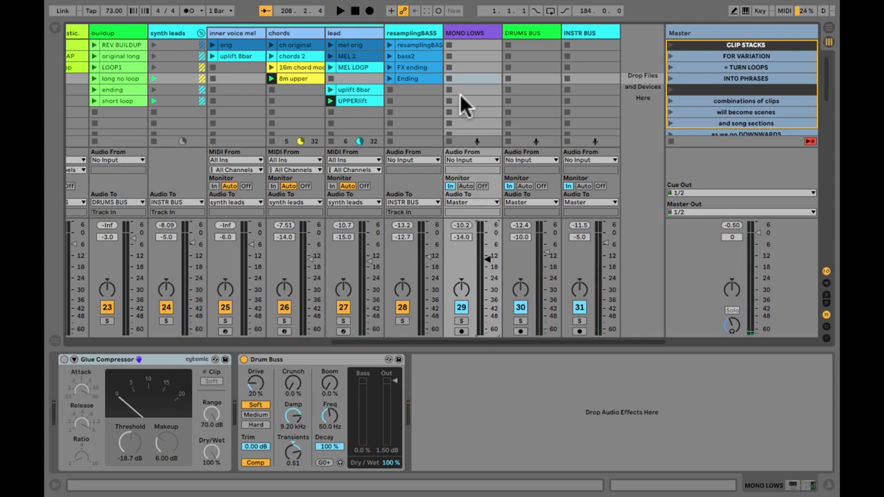
- Fold the synth leads and beats track groups, and view the effects on the resamplingBASS and KICK tracks
scroll(459, 93, left, 2)
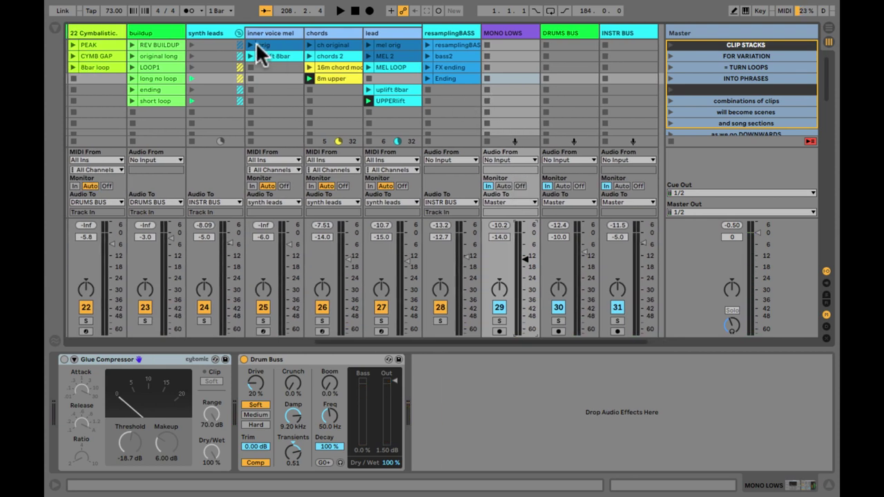
click(239, 33)
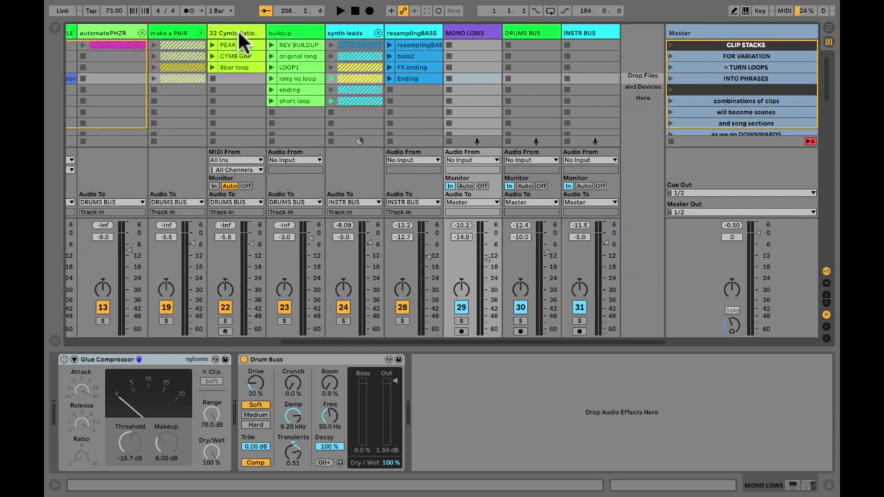
click(399, 30)
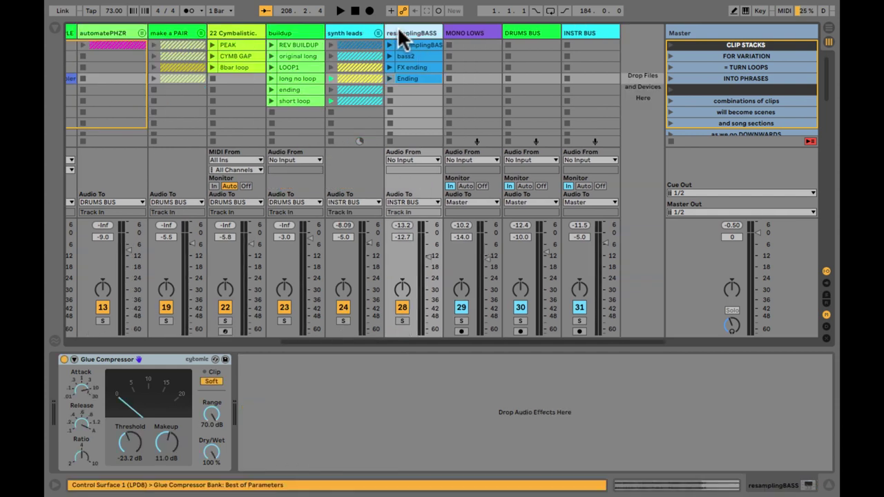
scroll(398, 26, left, 10)
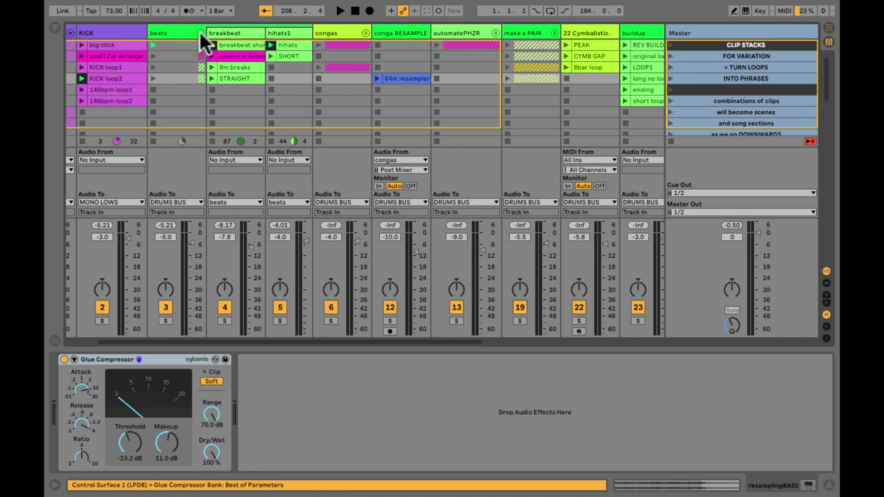
click(200, 32)
click(166, 27)
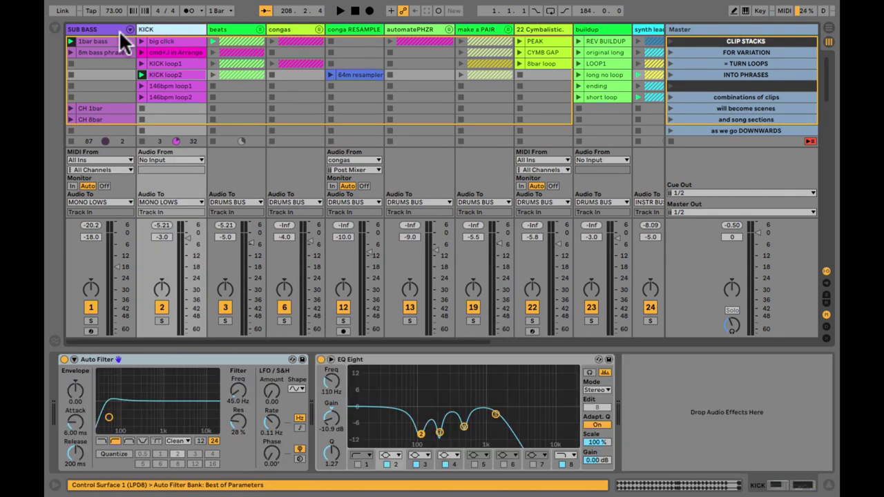
- Check the output routing of the SUB BASS track and inspect the effects on the MONO LOWS bus it feeds
click(113, 202)
click(112, 199)
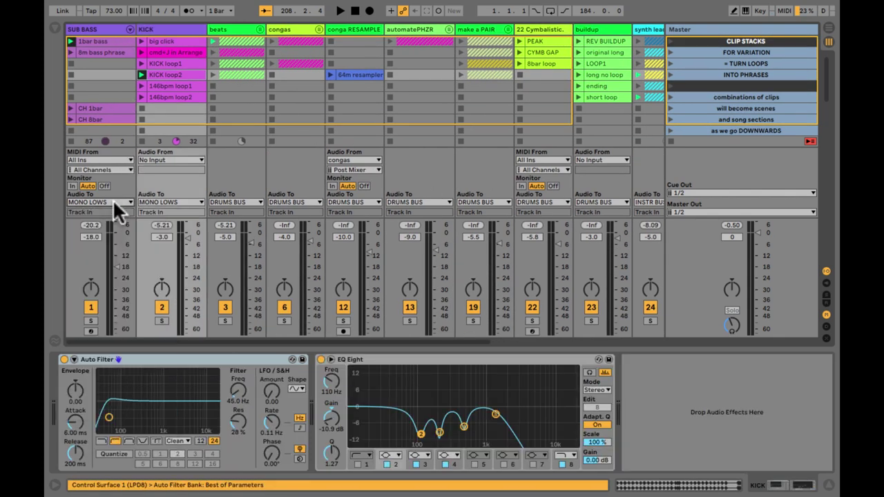
scroll(162, 157, right, 5)
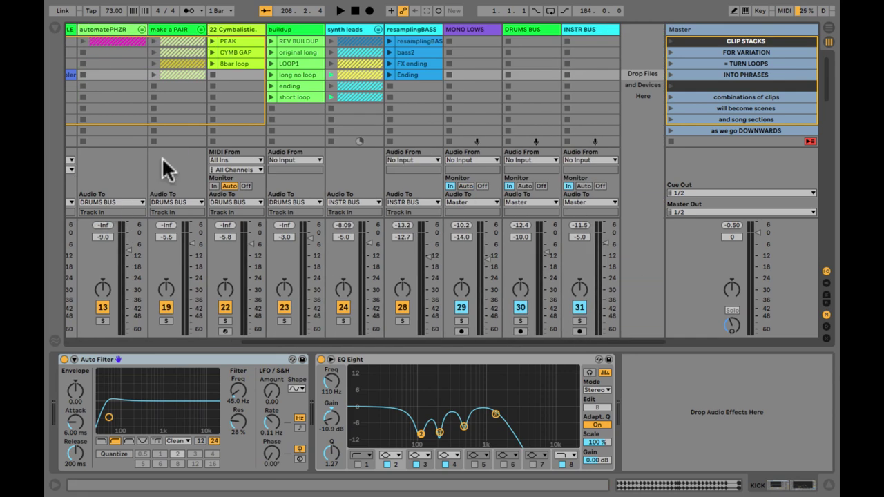
click(465, 27)
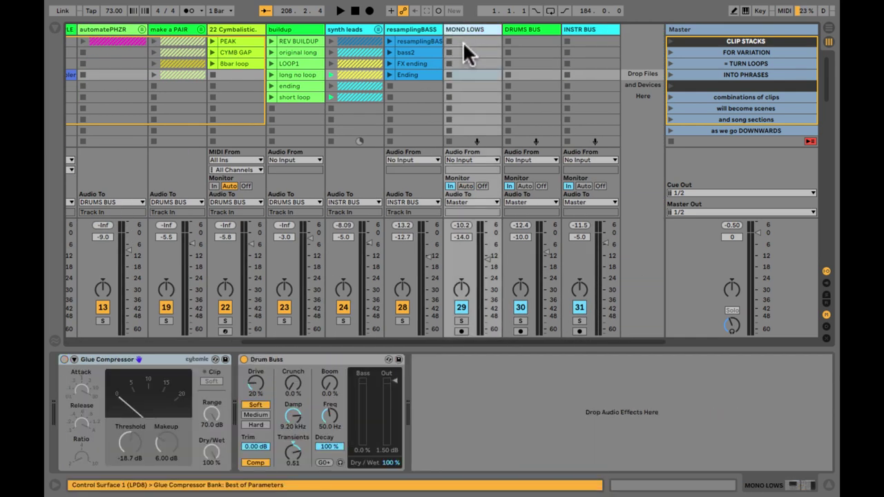
click(464, 43)
- Inspect the effects on DRUMS BUS and 22 Cymbalistic, and check the output routing of the beats group
click(523, 28)
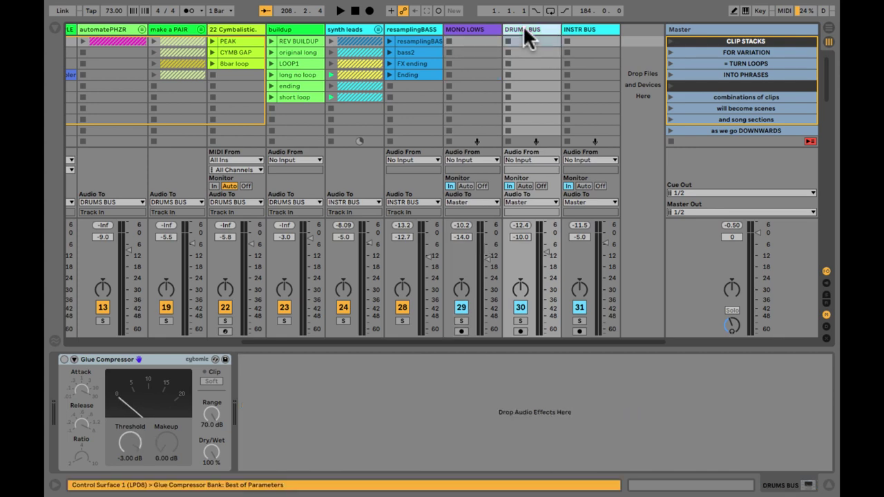
scroll(524, 66, left, 5)
scroll(523, 66, left, 5)
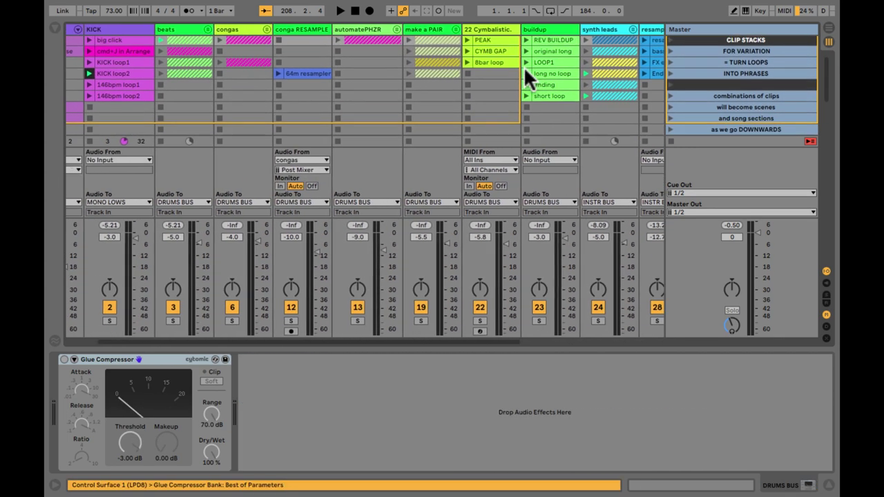
click(485, 29)
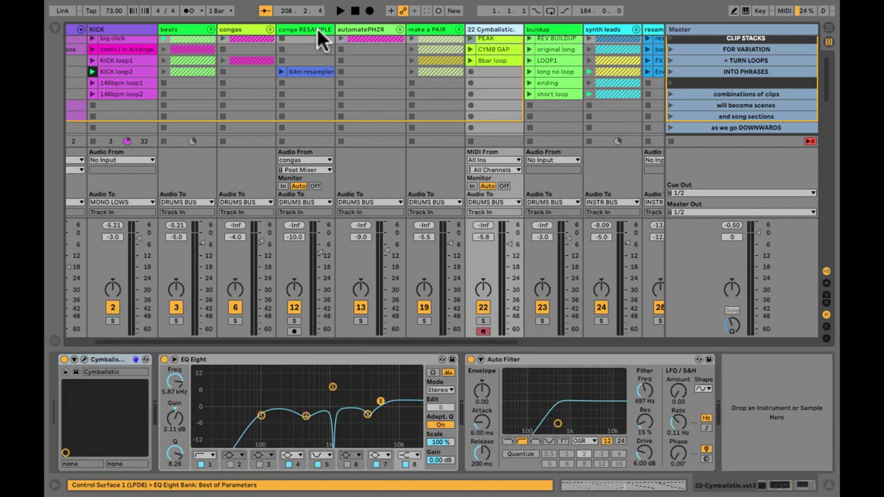
click(188, 202)
click(188, 201)
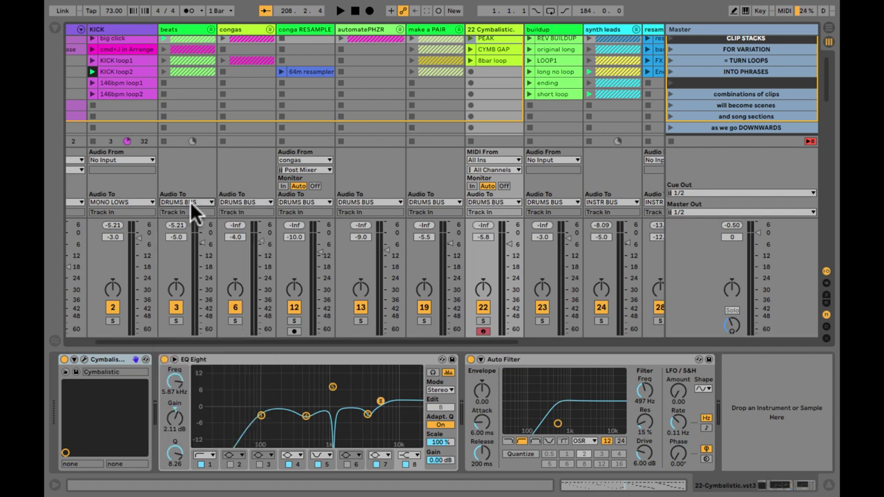
- Inspect the effects on the INSTR BUS track
scroll(264, 193, right, 2)
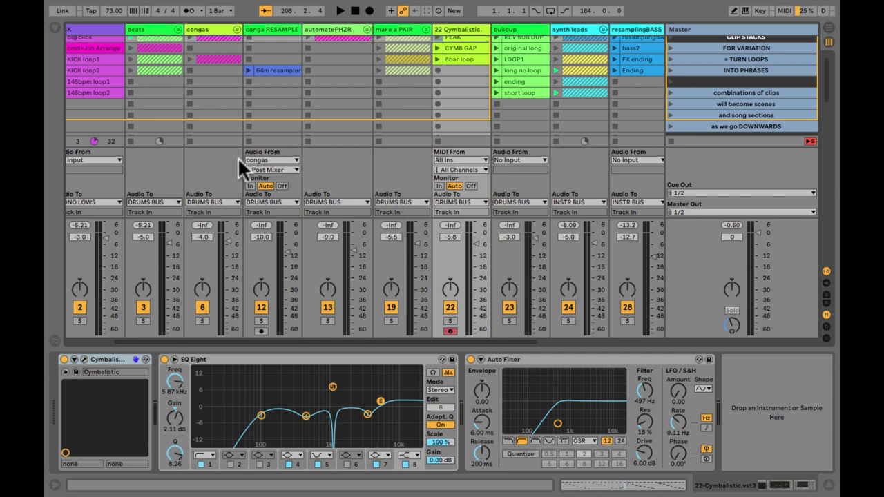
scroll(237, 157, right, 6)
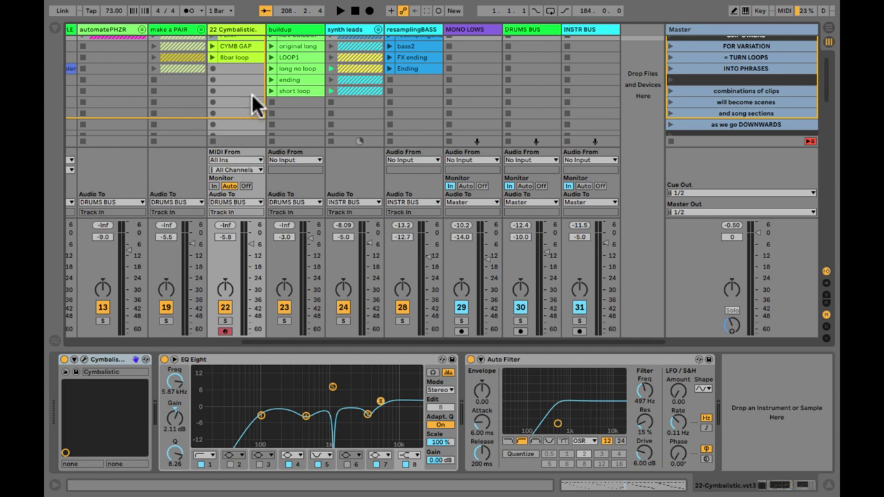
click(595, 27)
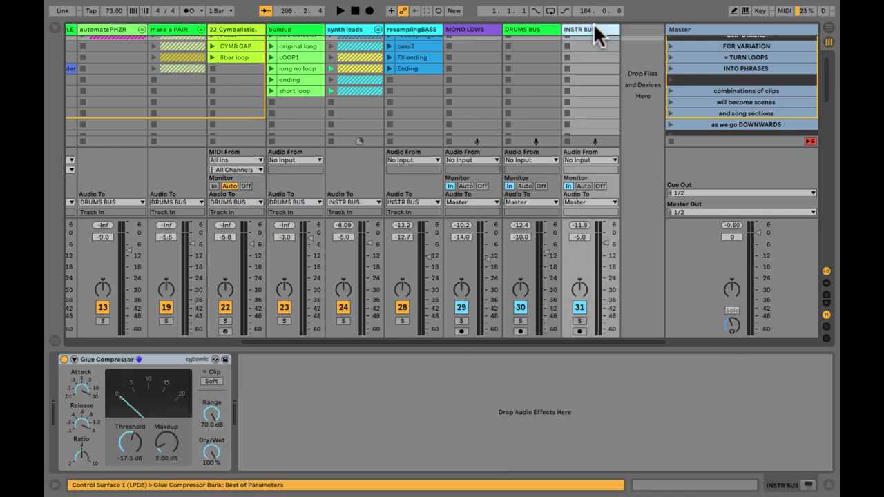
- Unfold the synth leads group and inspect the effects on its group track
click(378, 29)
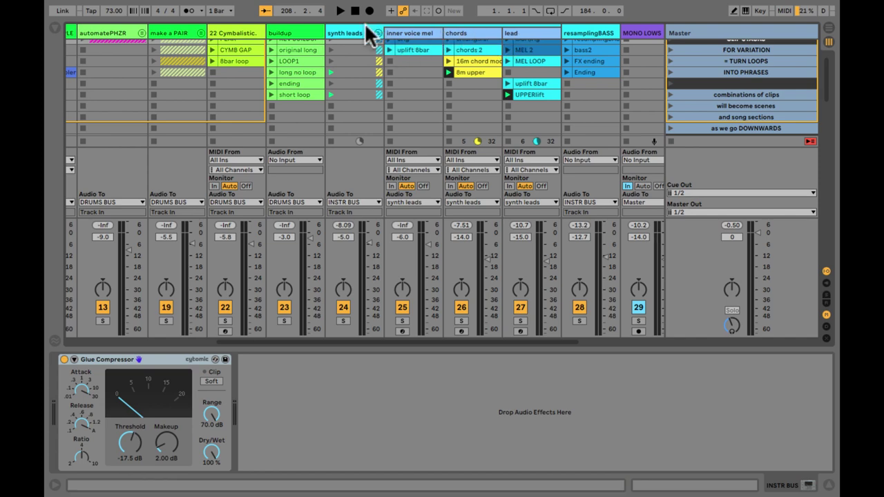
click(344, 30)
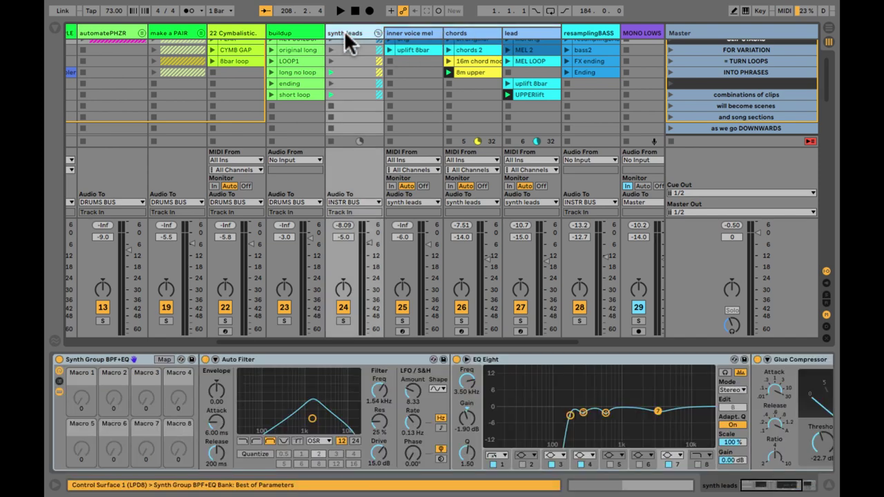
scroll(344, 30, right, 3)
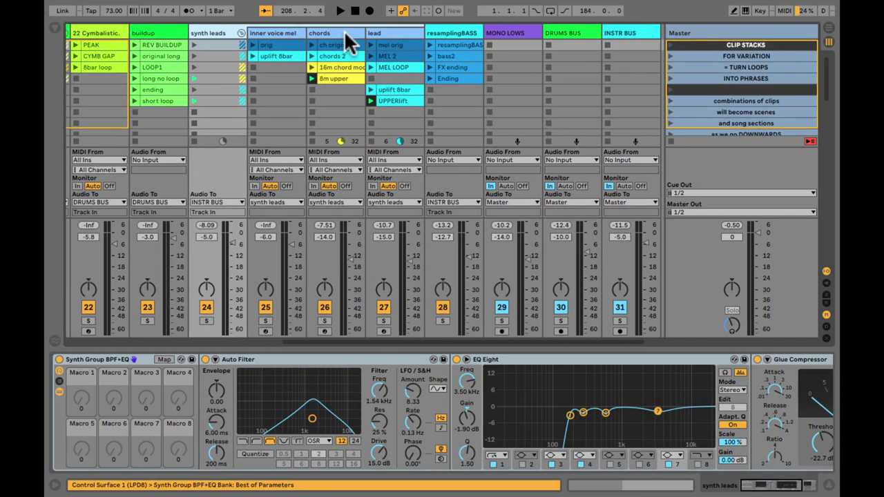
- Inspect the effects on the resamplingBASS track
click(440, 29)
scroll(483, 29, right, 2)
scroll(483, 29, down, 1)
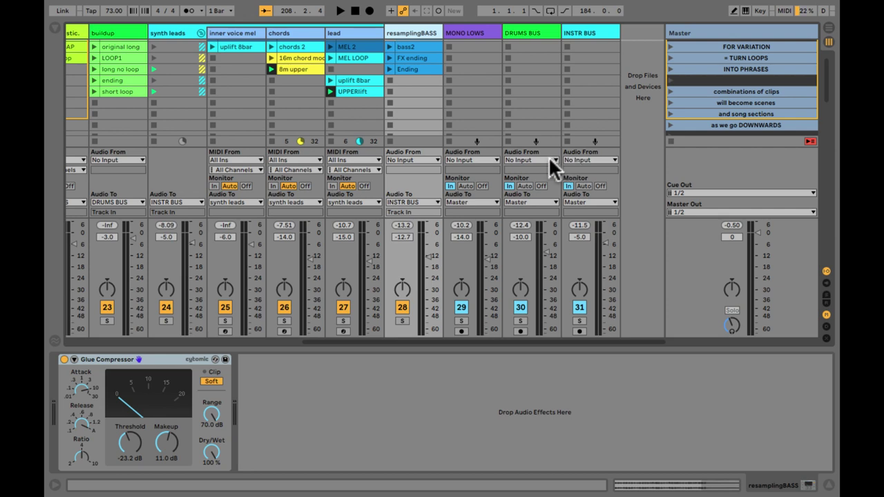
scroll(537, 159, up, 1)
- Hide the In/Out routing section and show the sends and return tracks
key(ctrl+alt+i)
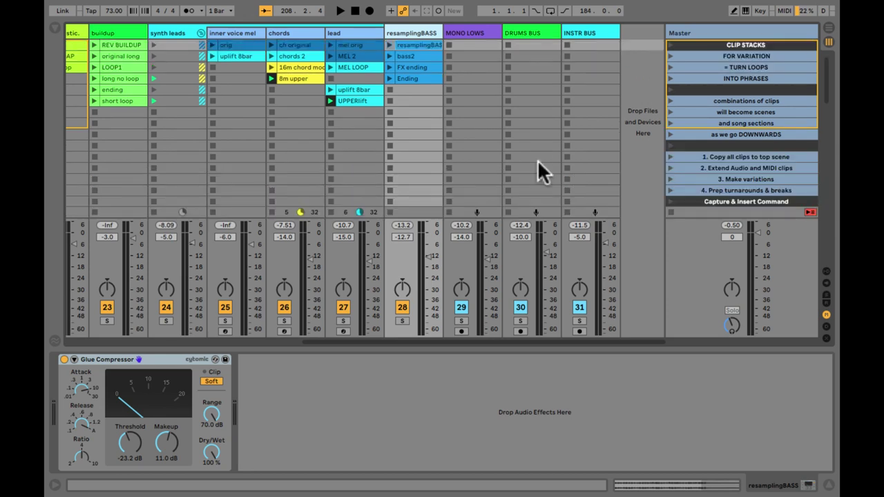
key(ctrl+alt+s)
key(ctrl+alt+r)
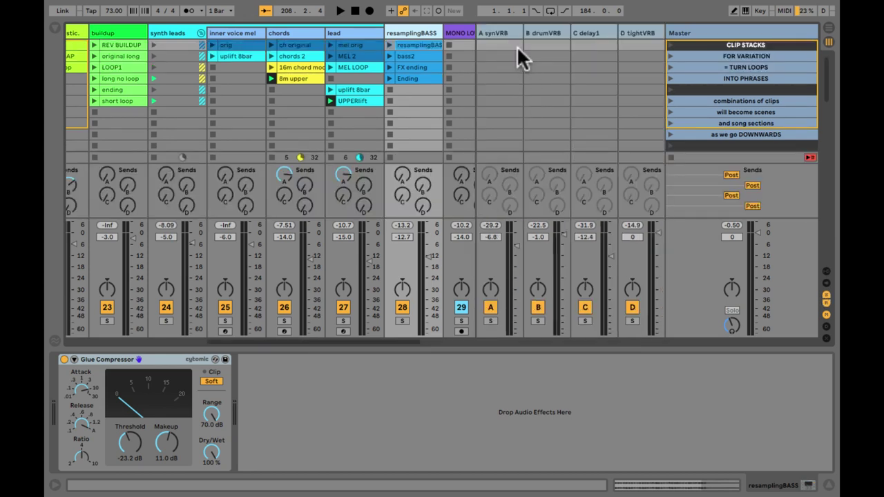
- Inspect the effects on the return tracks, including the synth reverb, drum reverb and delay returns
click(508, 30)
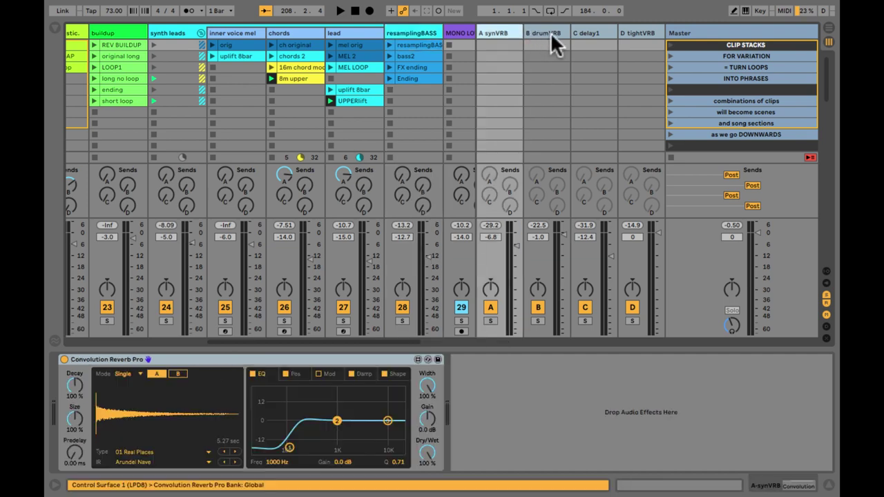
key(Right)
key(Right)
key(Right)
key(Left)
key(Left)
key(Left)
click(545, 85)
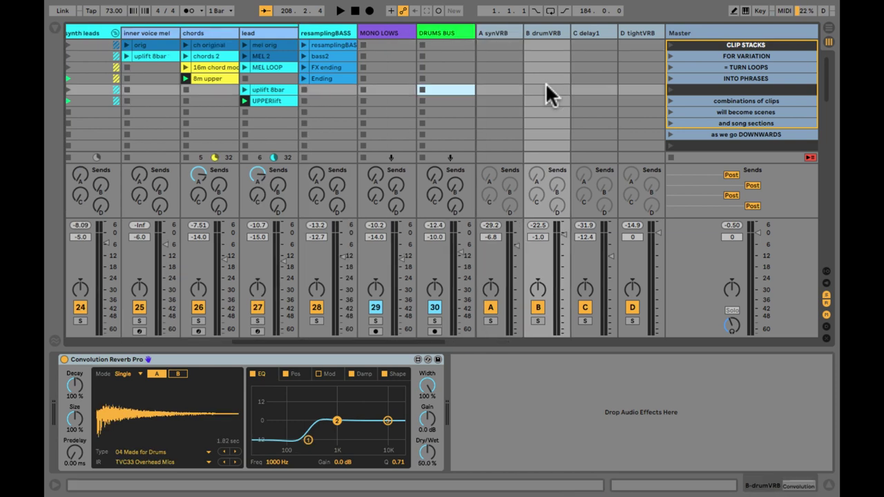
click(588, 99)
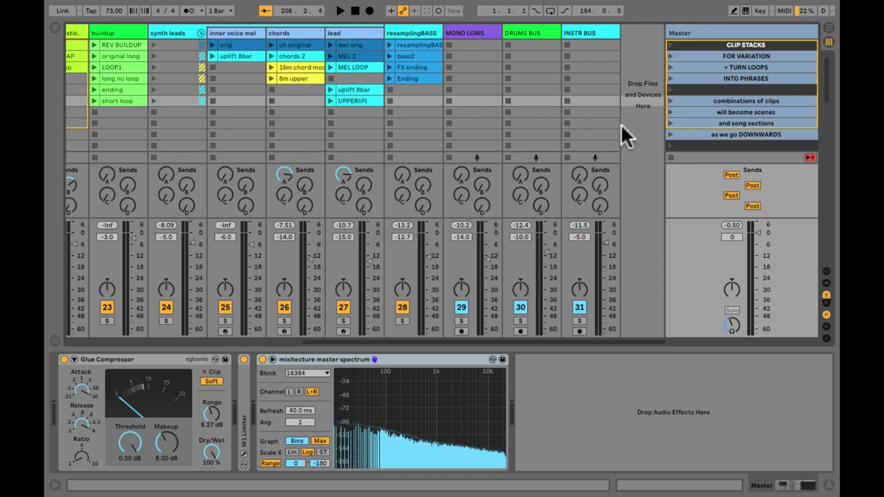
- Hide the sends, mixer and device view so the clip grid fills the whole window
key(ctrl+alt+s)
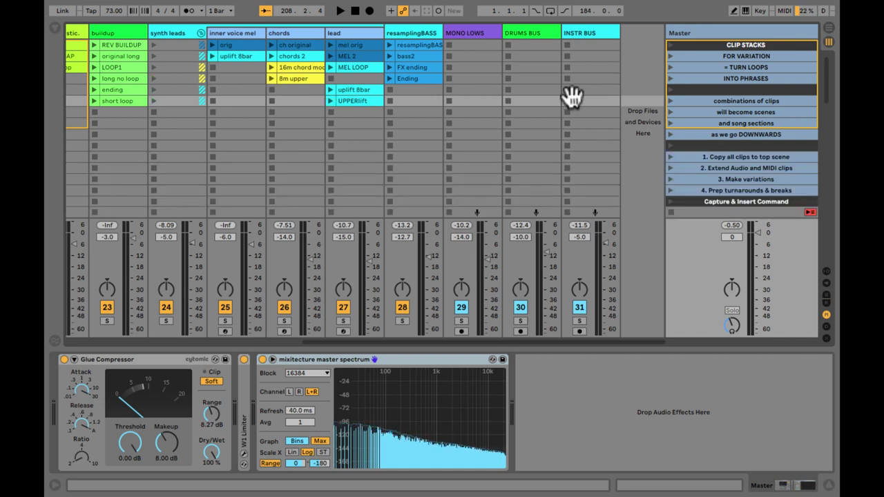
key(ctrl+alt+m)
key(ctrl+alt+l)
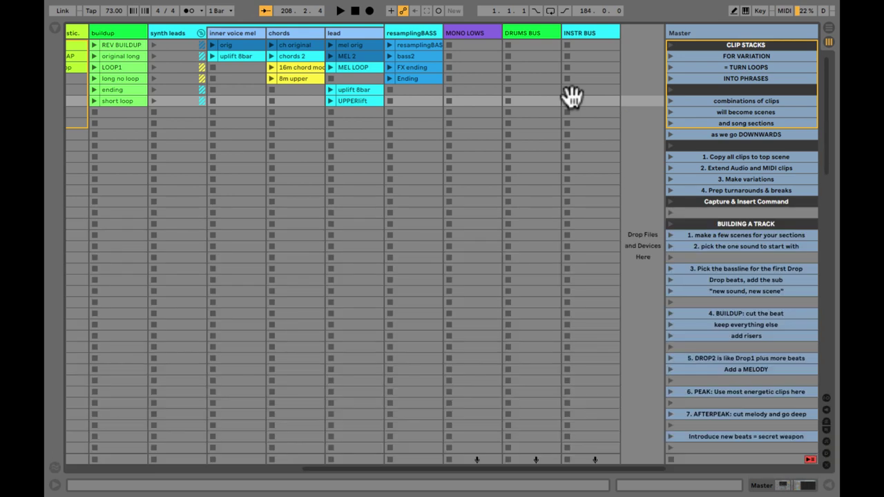
click(584, 163)
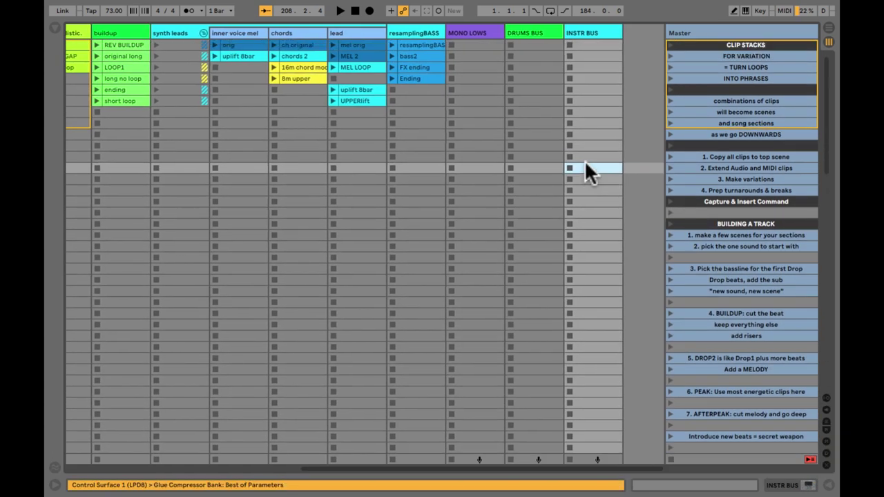
- Launch the scene under INTRO in the STEVE'S VERSION section
scroll(584, 163, down, 15)
scroll(584, 173, down, 1)
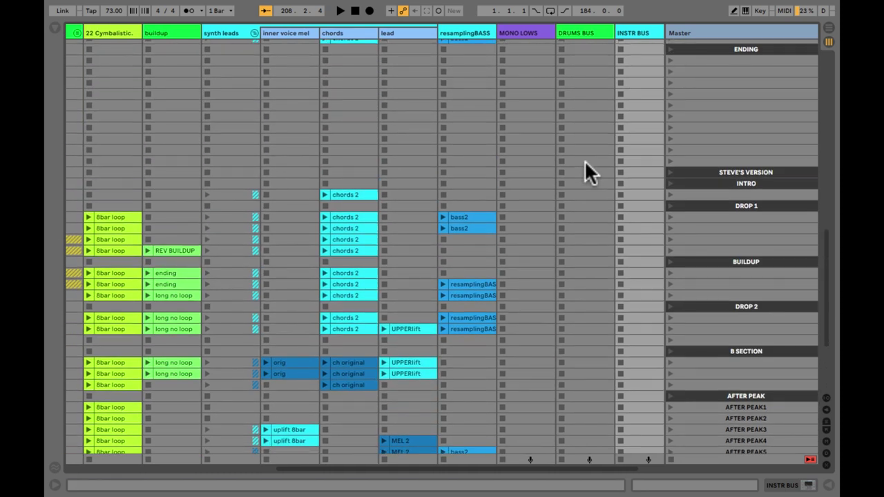
click(677, 194)
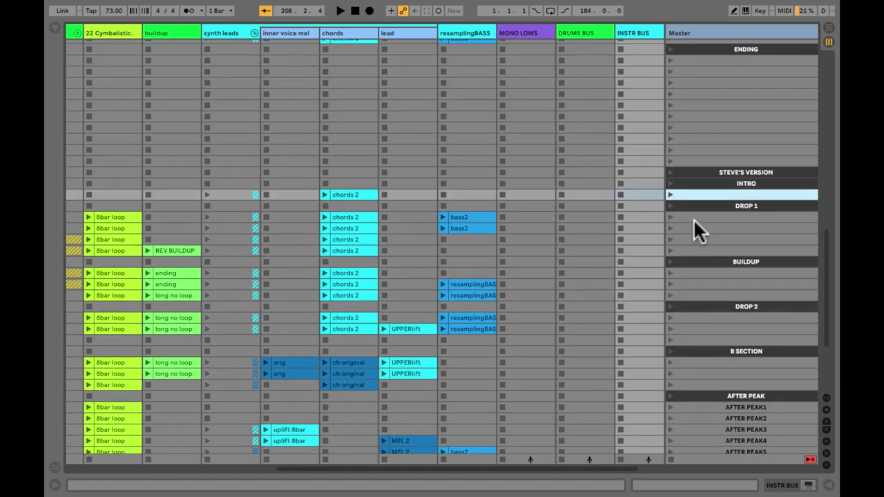
click(670, 193)
scroll(677, 216, down, 5)
scroll(677, 216, left, 2)
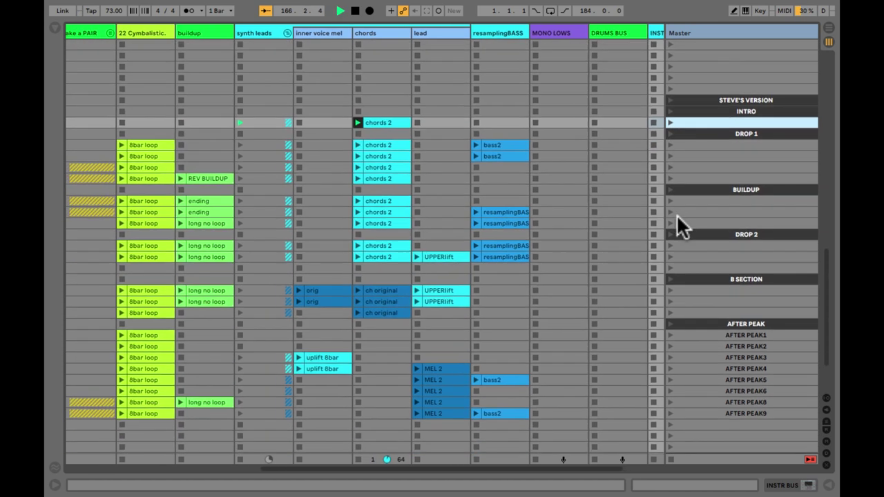
- Launch the first DROP 1 scene of STEVE'S VERSION and review its kick, beats and cymbal clips
click(670, 146)
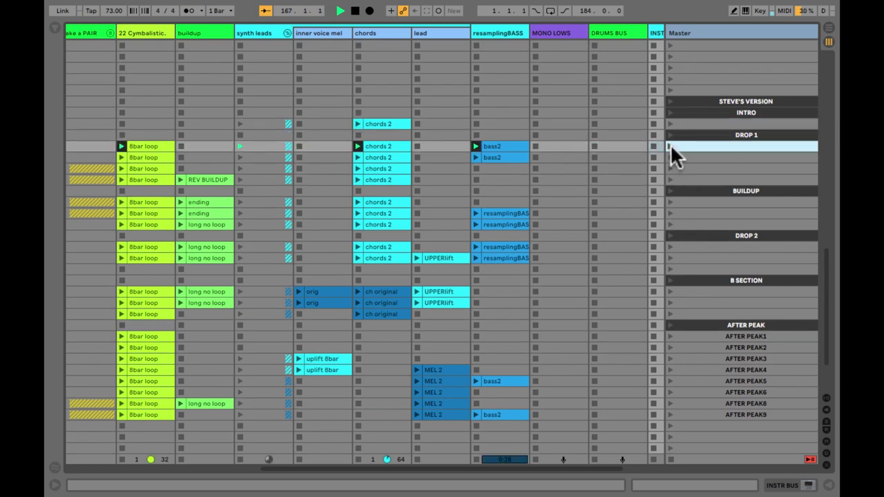
scroll(583, 161, left, 2)
scroll(584, 161, up, 1)
scroll(584, 161, left, 6)
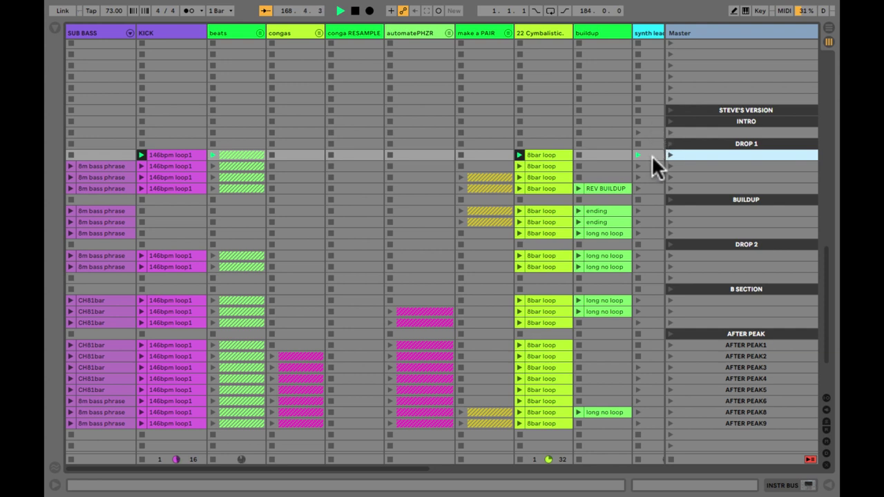
- Launch the second DROP 1 scene, which adds the 8m bass phrase, and review its clips across the tracks
click(699, 164)
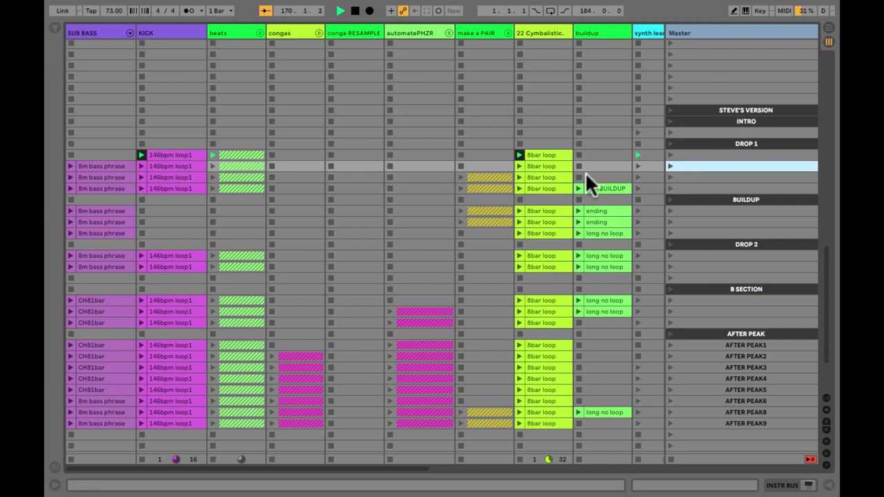
click(670, 166)
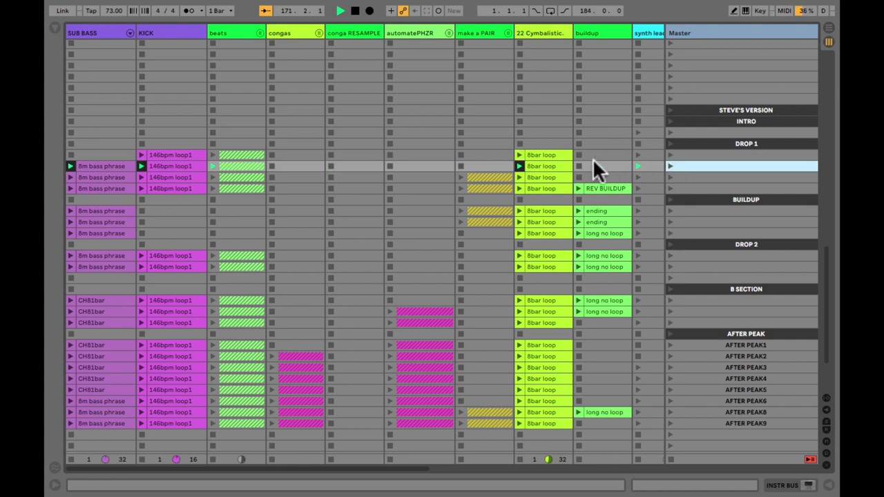
scroll(587, 160, down, 3)
scroll(588, 160, right, 2)
scroll(587, 163, right, 4)
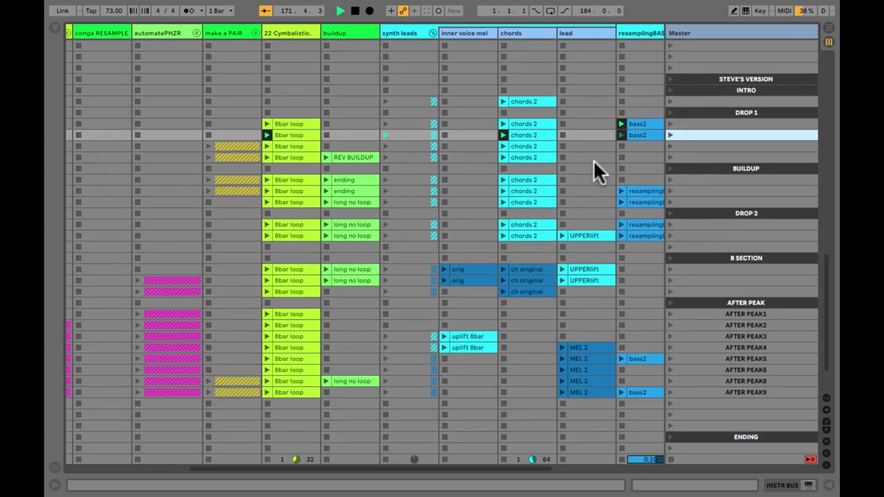
scroll(595, 162, left, 10)
scroll(594, 162, down, 2)
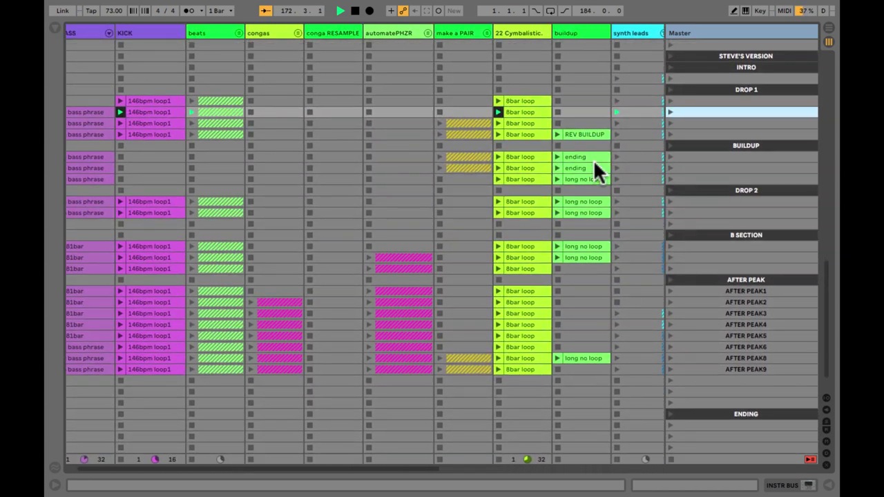
- Launch the third DROP 1 scene, which adds the make a PAIR group, and show the mixer
click(464, 122)
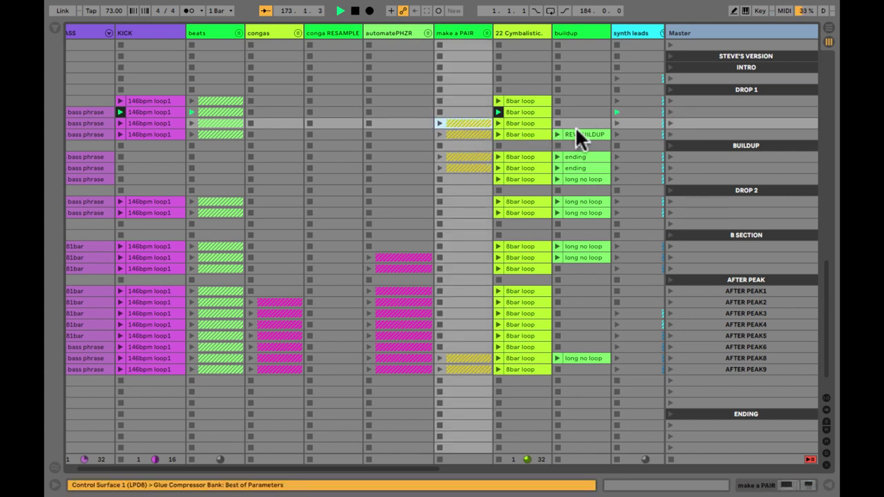
click(695, 121)
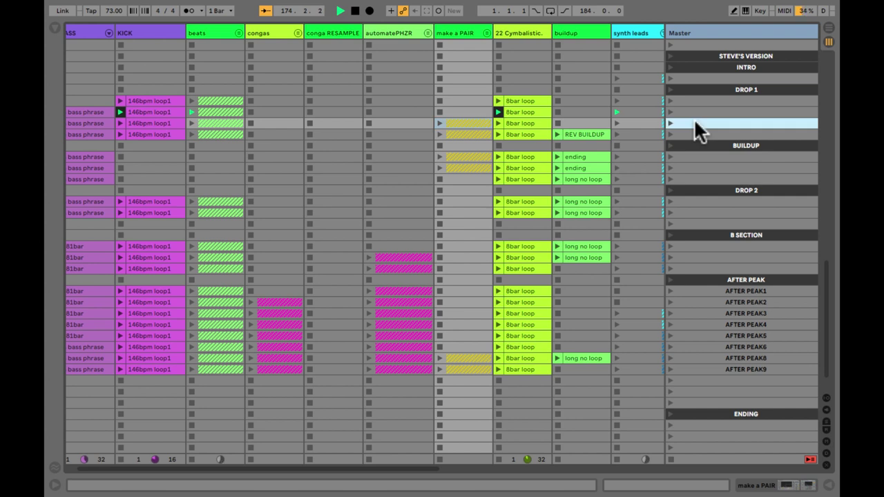
click(669, 122)
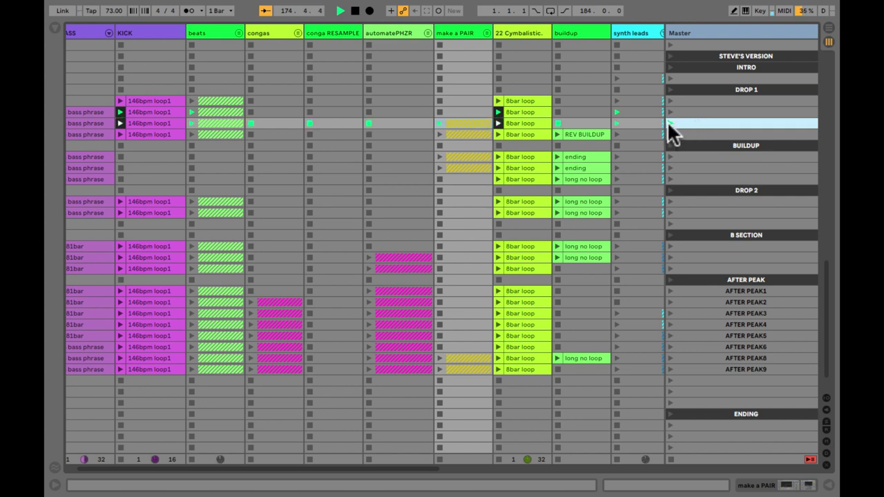
key(ctrl+alt+m)
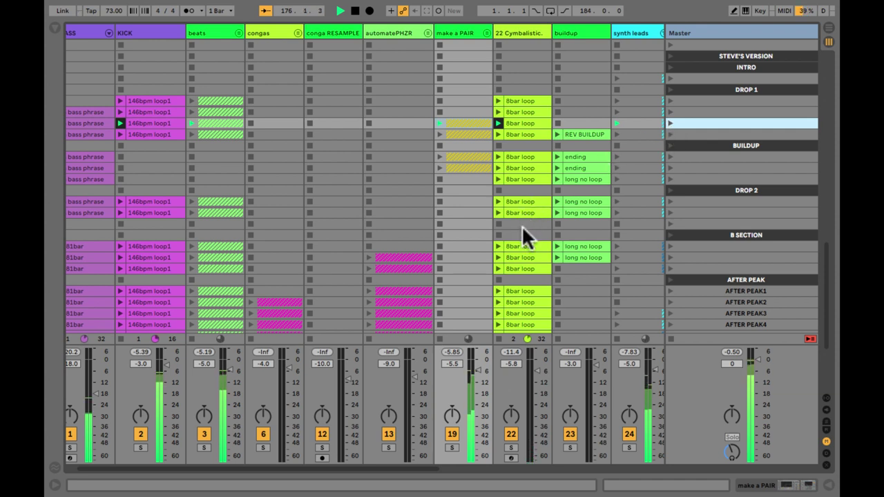
- Launch the fourth DROP 1 scene and briefly solo the buildup track to hear the REV BUILDUP clip
click(668, 134)
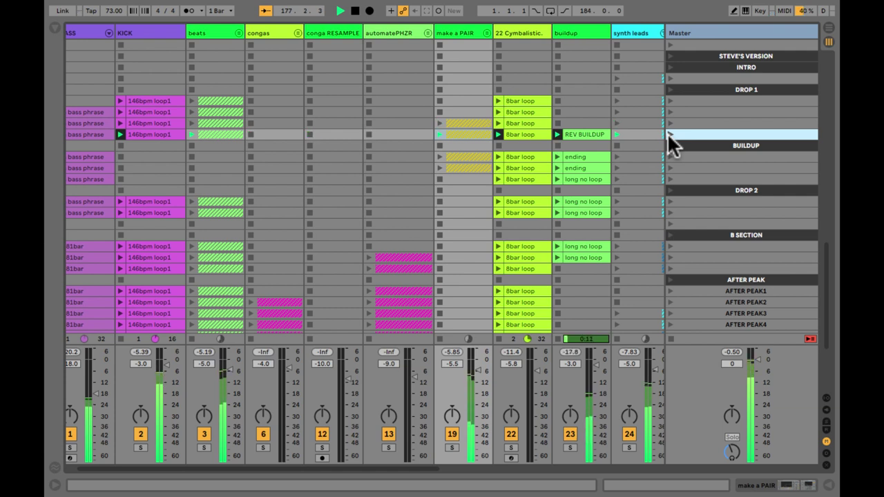
click(569, 447)
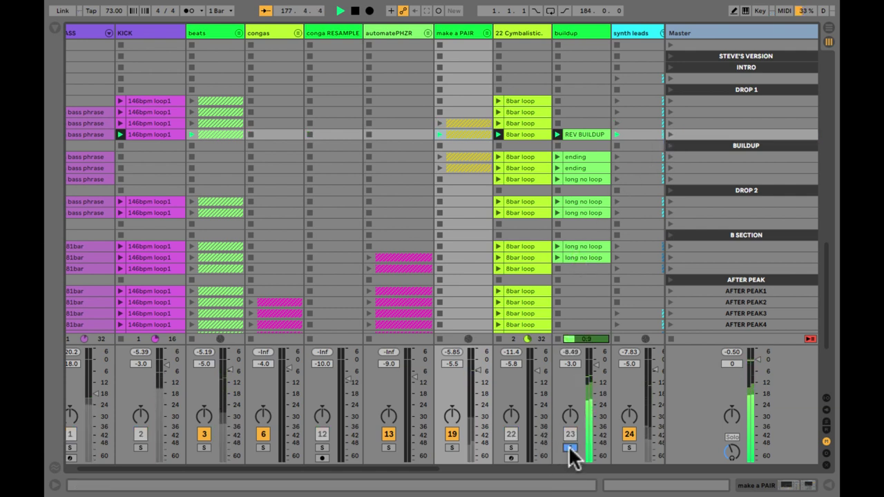
click(570, 447)
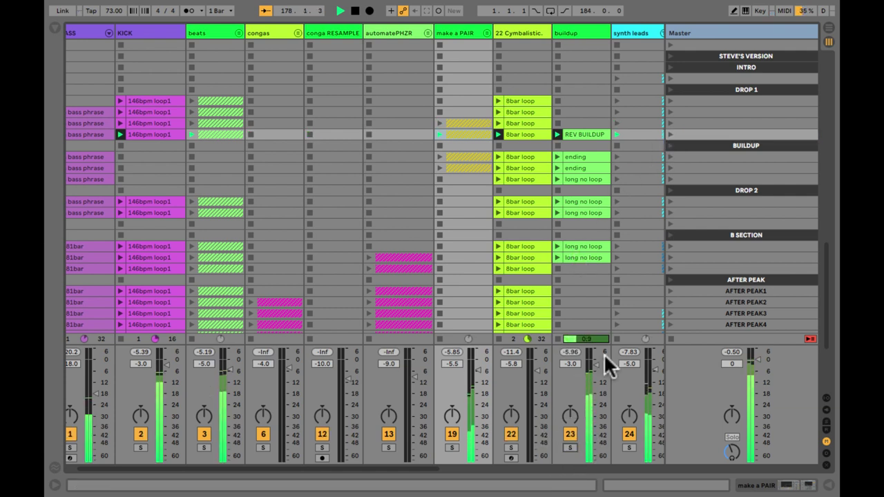
- Launch the first BUILDUP scene, which drops the kick and beats, and review its clips
click(669, 156)
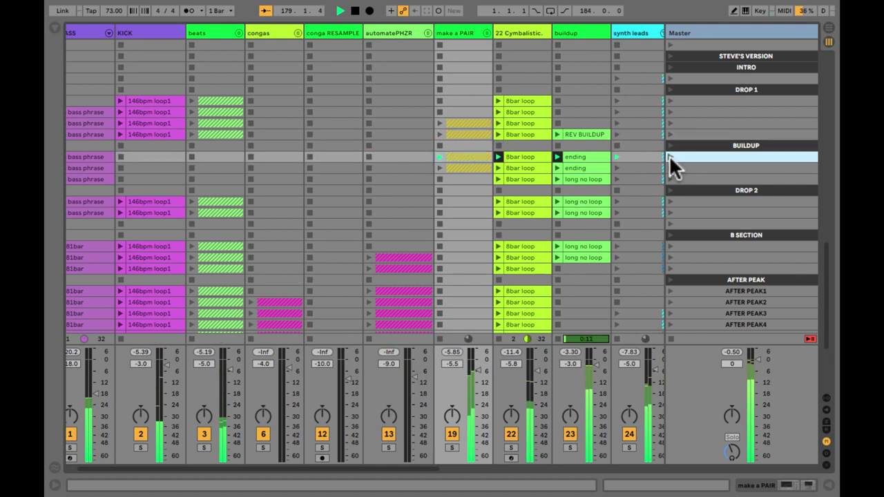
scroll(669, 155, left, 1)
scroll(669, 156, up, 1)
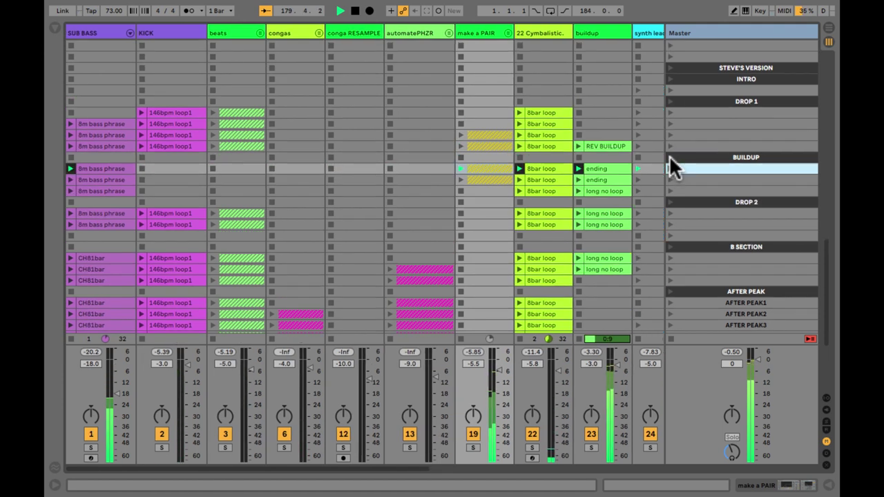
- Launch the first DROP 2 scene, review its clips, and follow it with the second DROP 2 scene containing UPPERlift
click(669, 213)
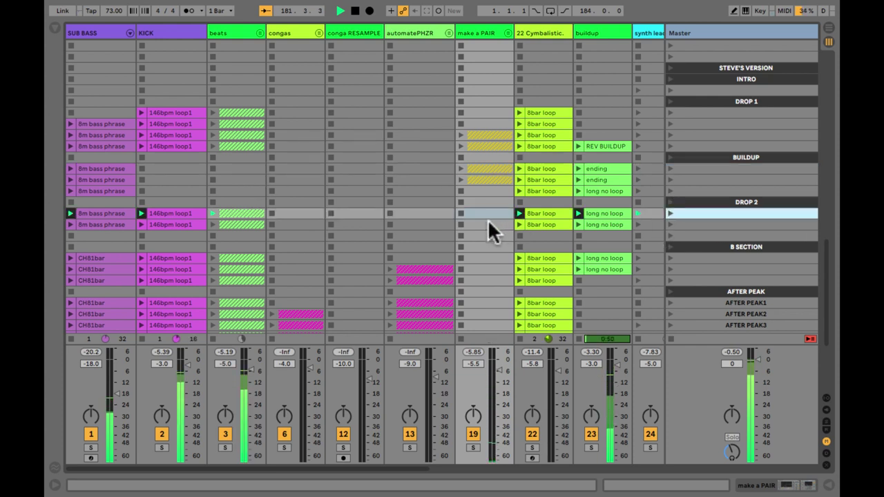
scroll(488, 219, down, 2)
scroll(488, 219, right, 5)
scroll(488, 219, right, 1)
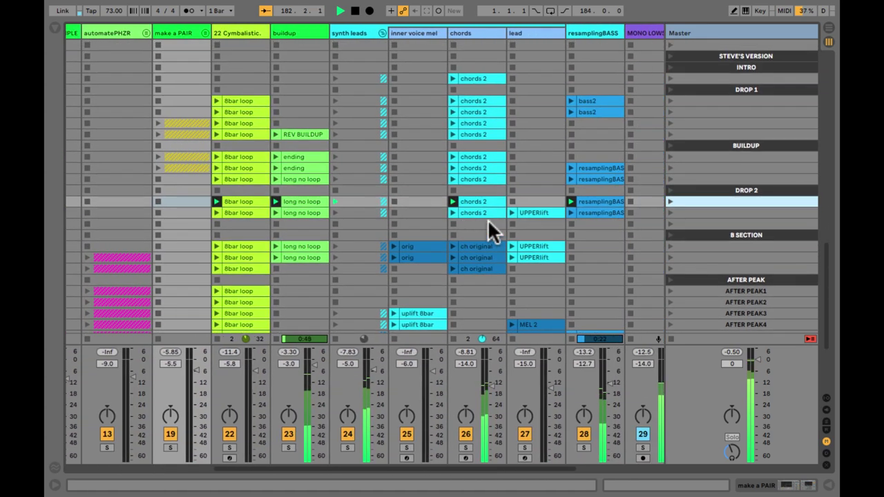
click(668, 212)
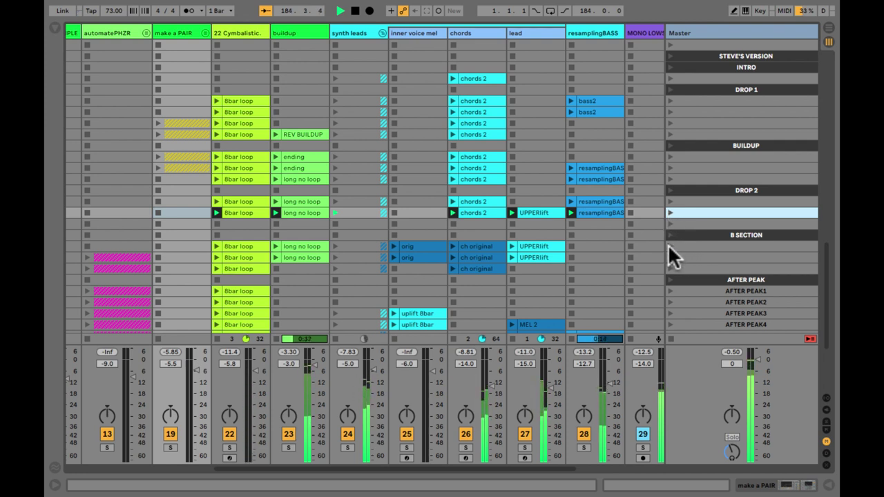
- Launch the first B SECTION scene, stop playback, and compare the scene with the end of DROP 2
click(669, 246)
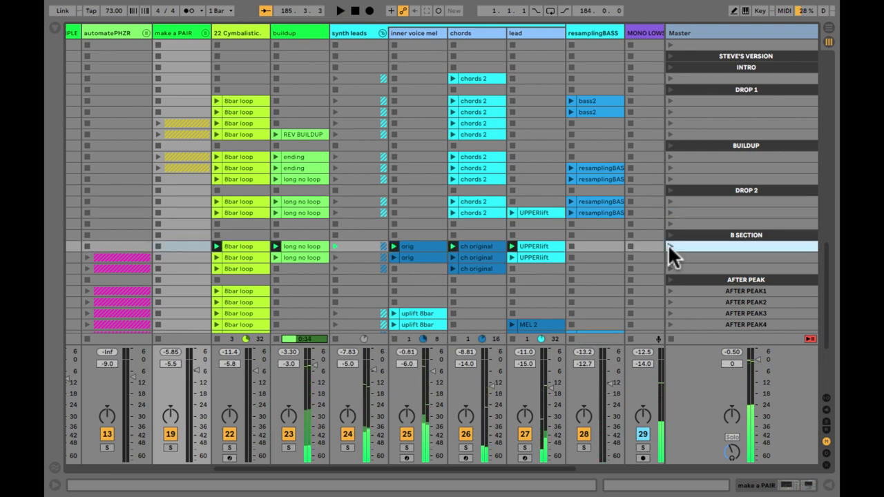
scroll(709, 223, down, 3)
scroll(710, 223, down, 1)
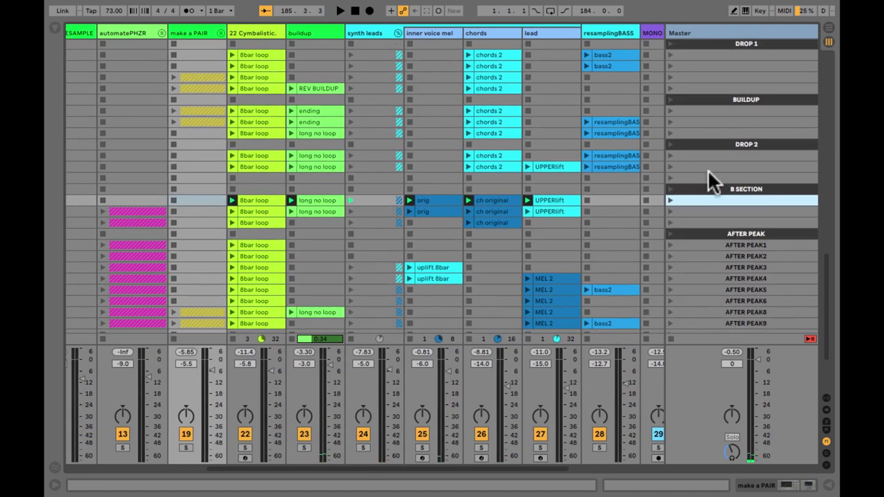
click(706, 167)
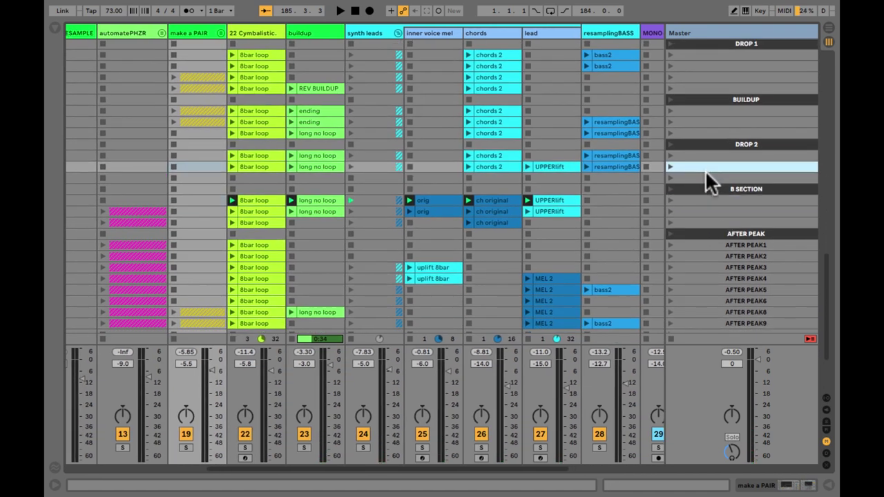
click(705, 177)
click(695, 197)
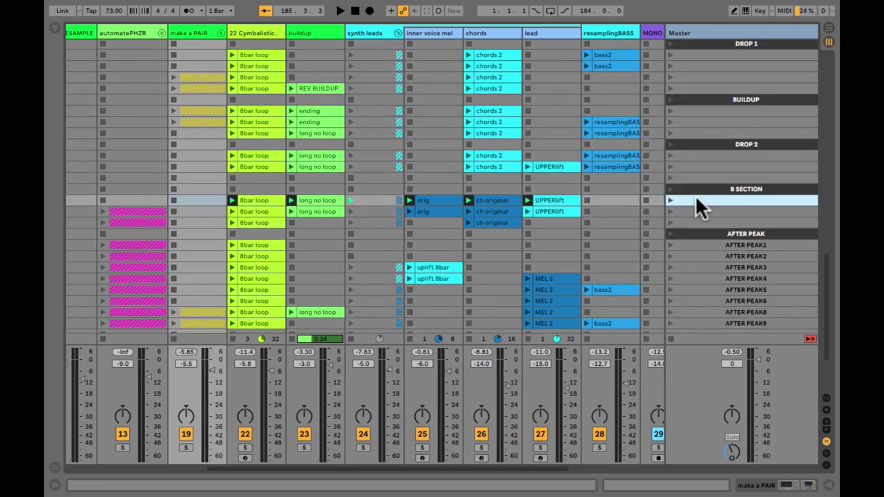
scroll(695, 199, down, 1)
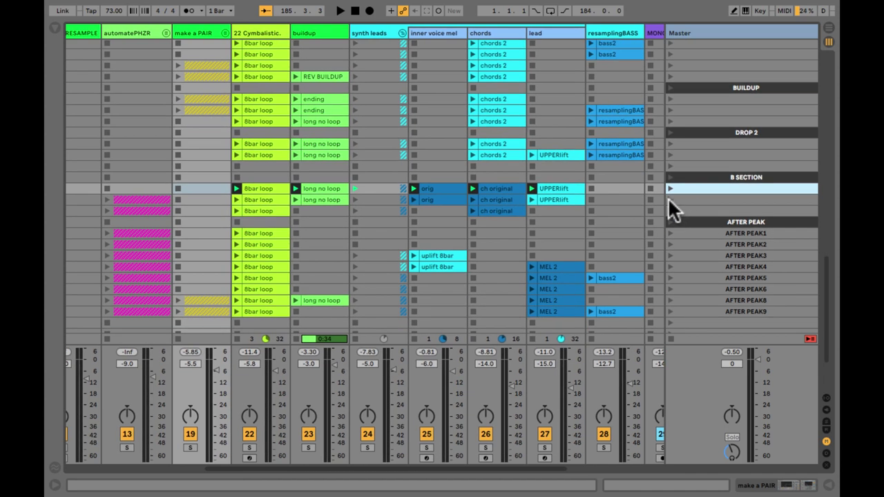
- Launch the second B SECTION scene and trigger the PEAK clip on the 22 Cymbalistic track over it
click(669, 199)
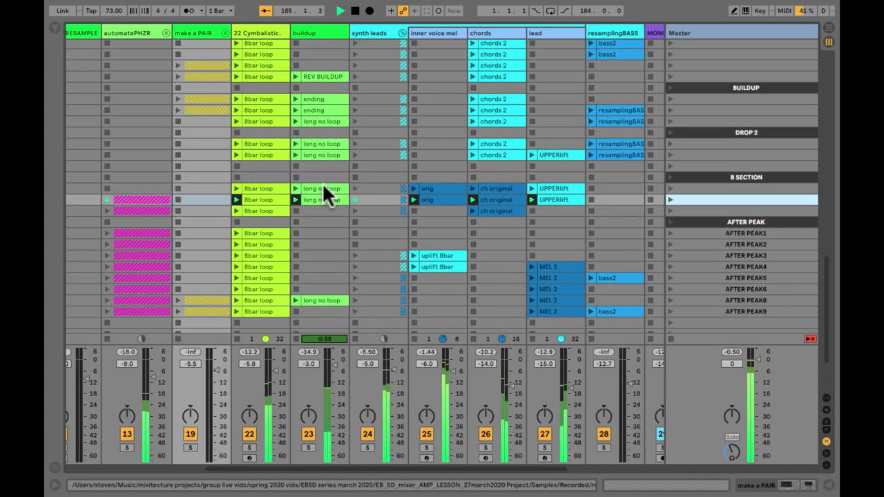
scroll(262, 201, up, 15)
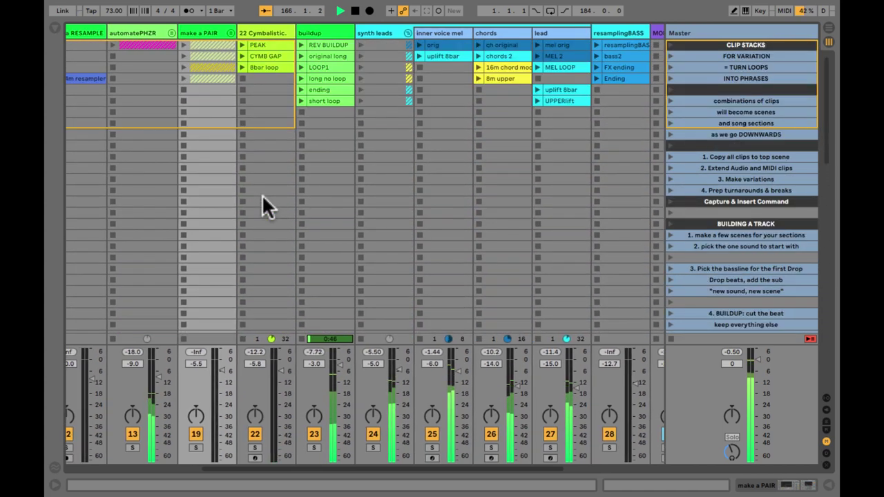
click(238, 42)
click(240, 43)
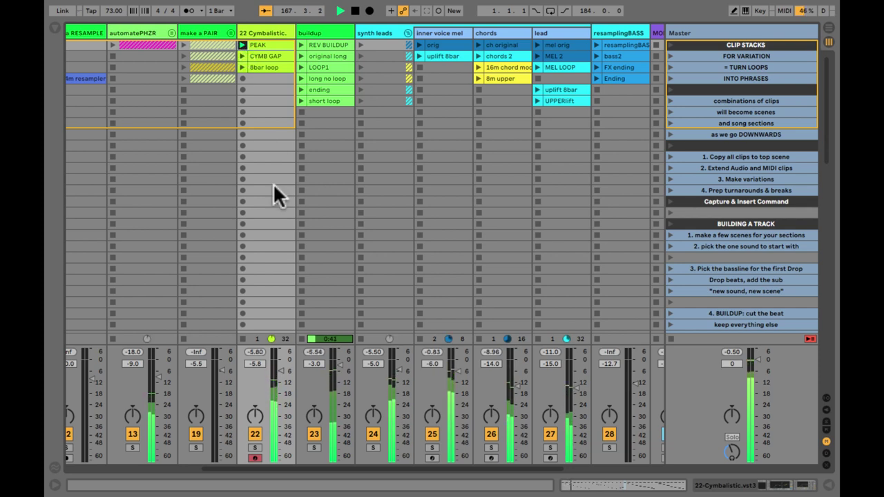
scroll(261, 167, down, 15)
scroll(261, 167, left, 1)
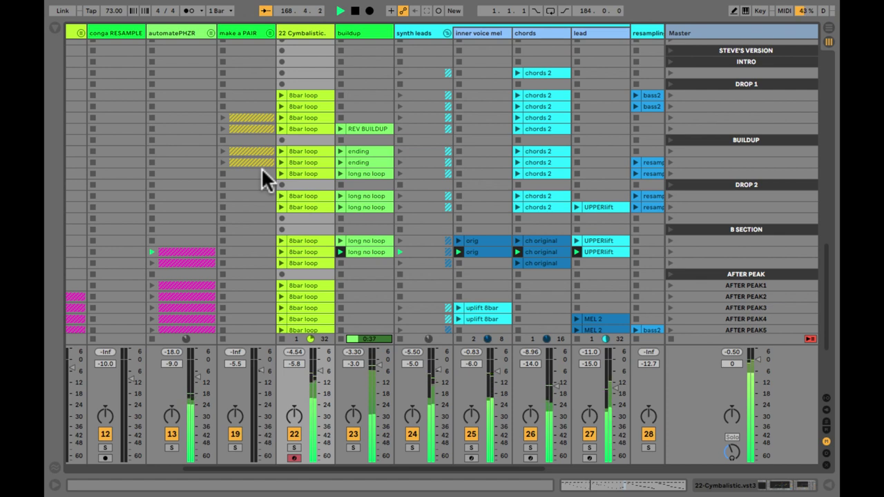
scroll(262, 167, down, 4)
scroll(261, 167, right, 1)
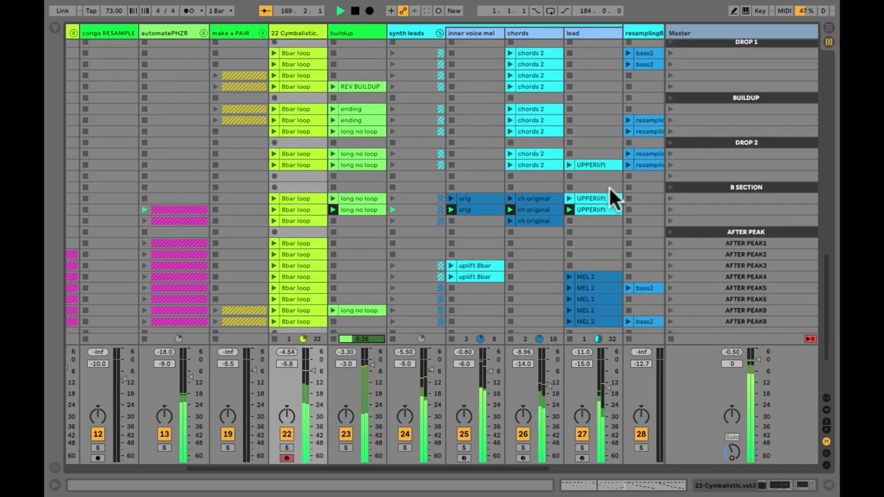
- Launch the AFTER PEAK scenes one after another, from AFTER PEAK1 through AFTER PEAK9
click(670, 243)
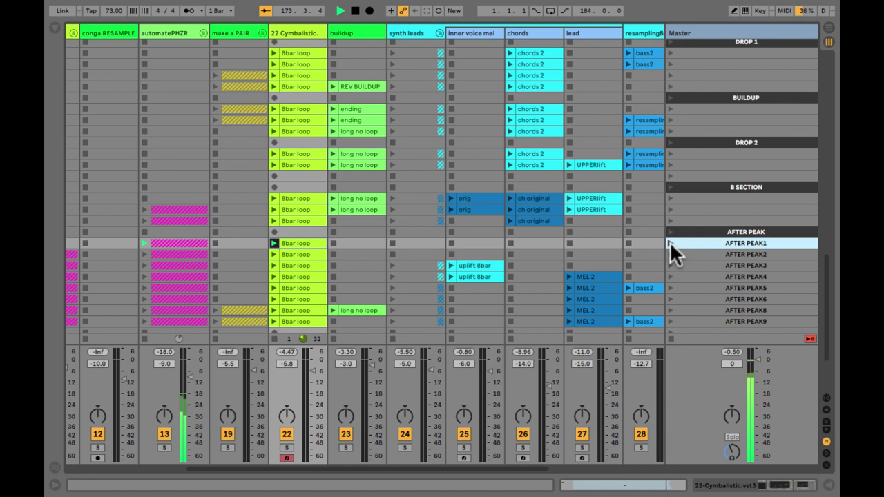
click(679, 253)
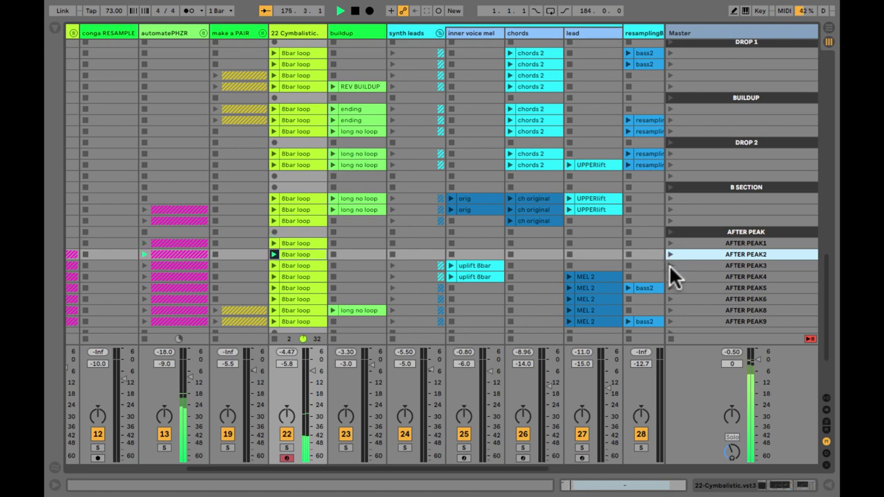
click(670, 264)
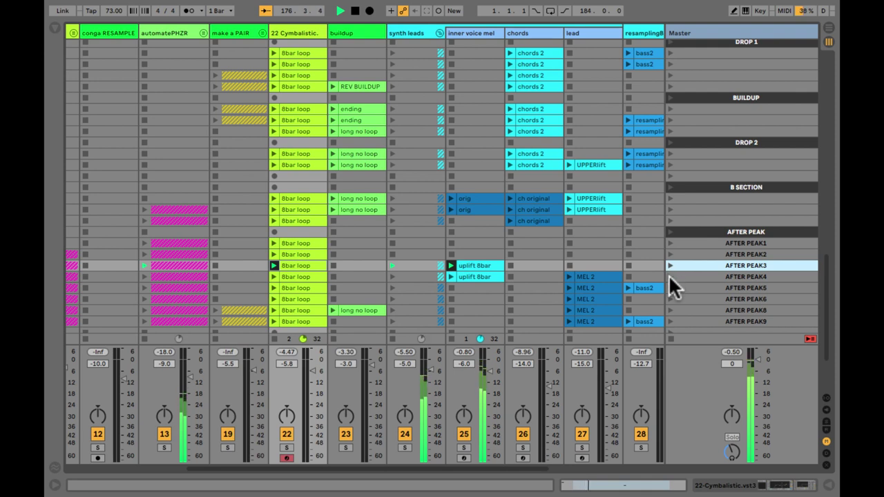
click(669, 276)
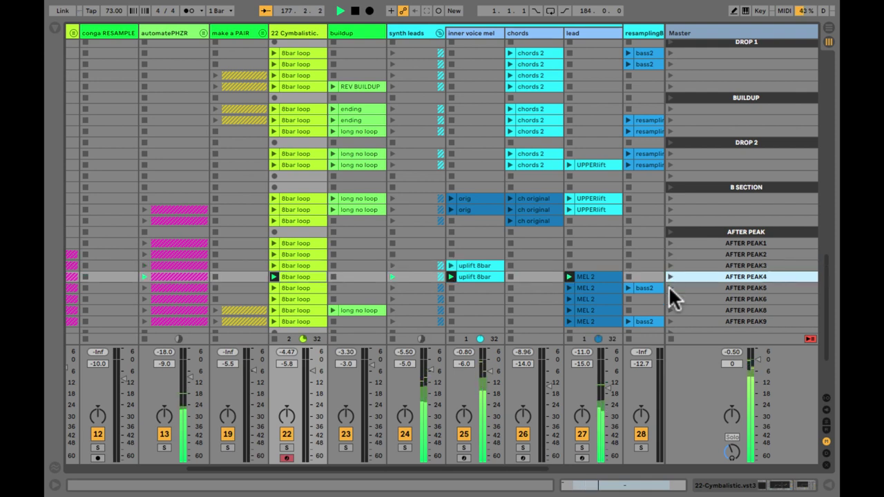
click(670, 288)
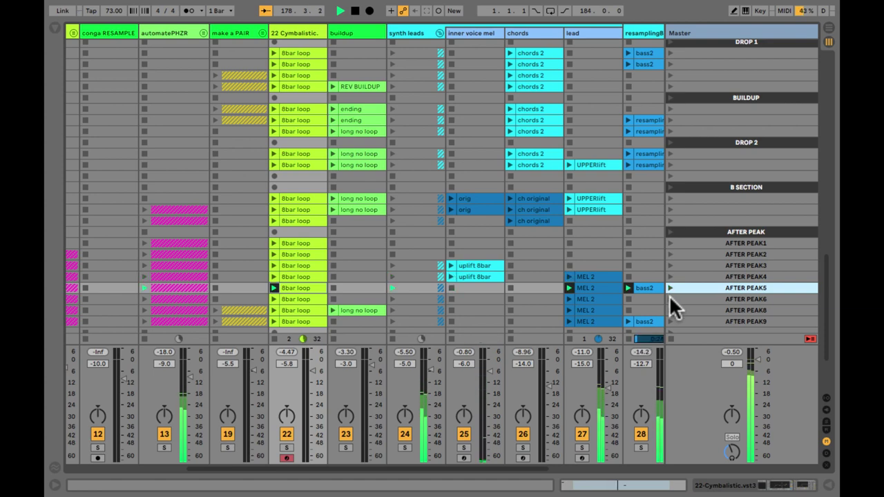
click(670, 297)
scroll(683, 281, down, 3)
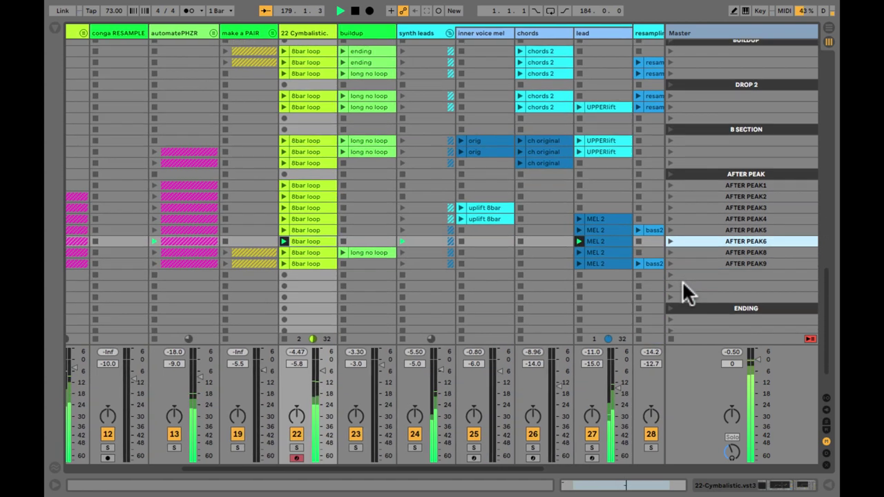
click(670, 248)
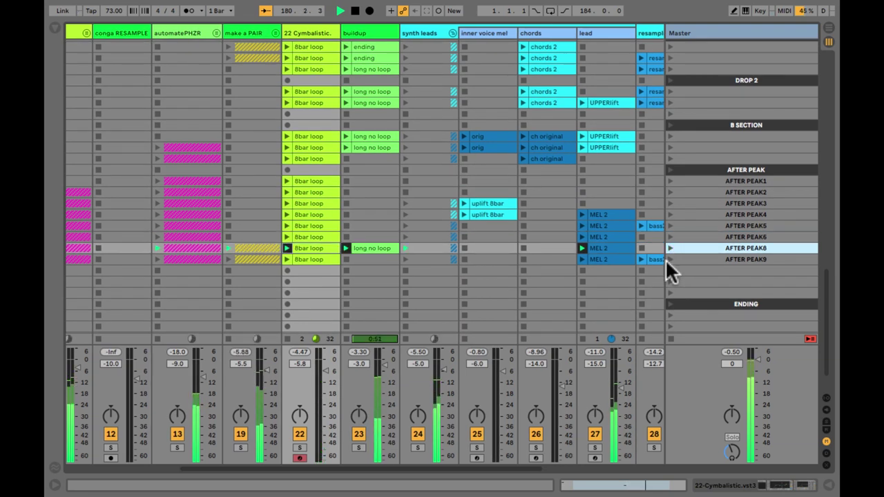
click(669, 259)
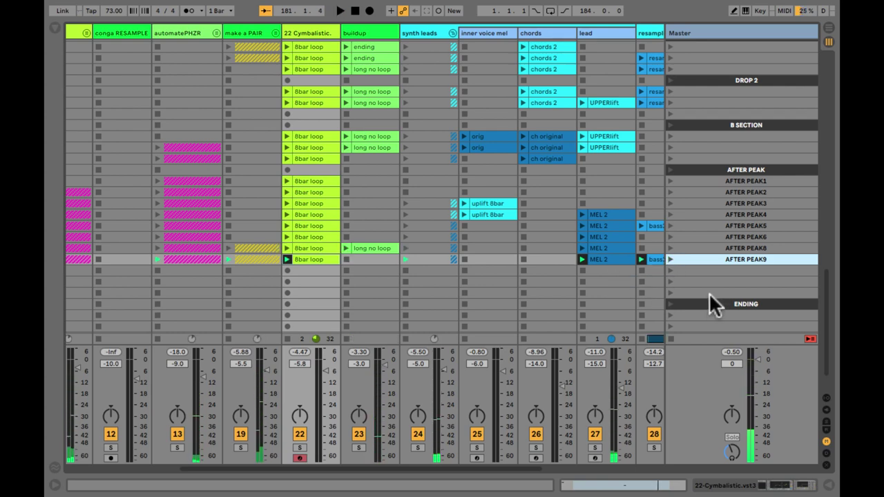
- Review the STEVE'S VERSION structure from its heading, stepping through the scenes from BUILDUP to the end of B SECTION
scroll(712, 287, up, 8)
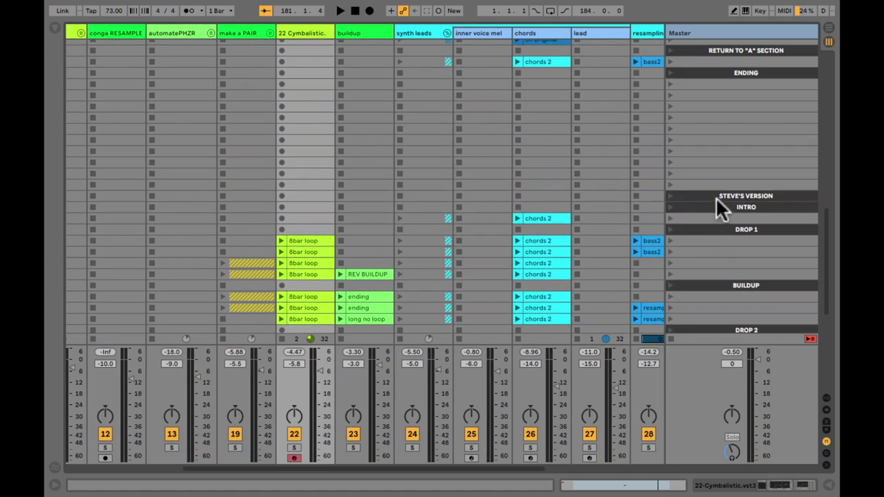
click(715, 197)
scroll(716, 198, down, 10)
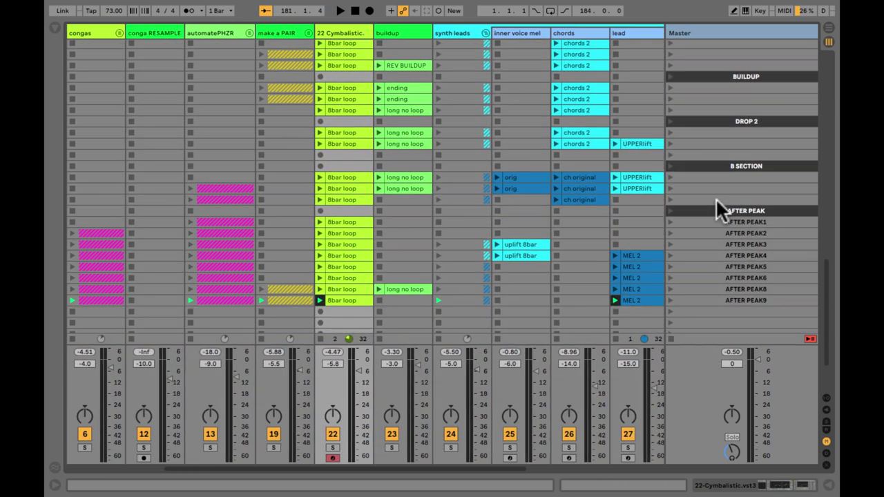
click(713, 86)
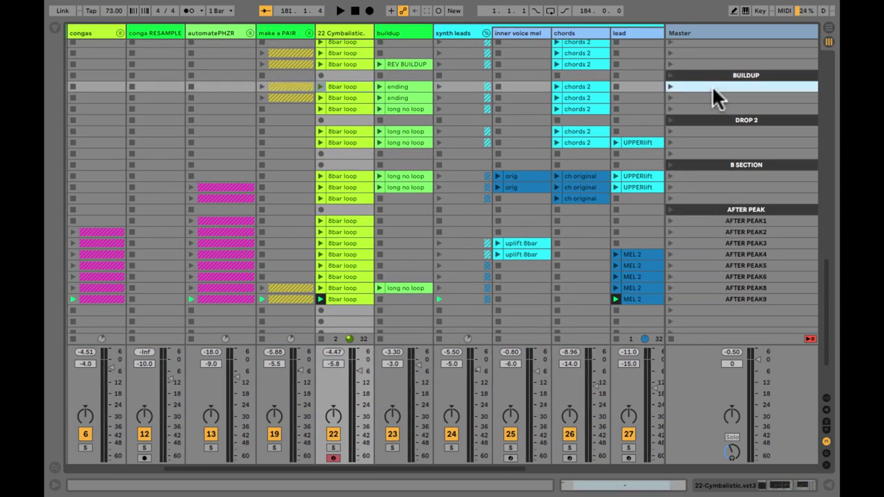
key(Down)
key(Down)
key(Down)
key(Down)
key(Down)
key(Down)
key(Down)
key(Down)
key(Down)
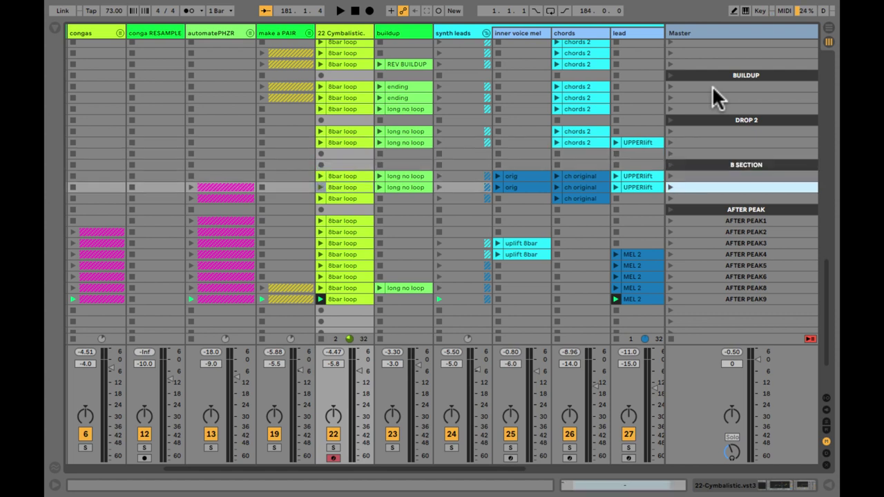
key(Down)
- Rename the second B SECTION scene as peak
click(702, 188)
key(ctrl+r)
text(peak)
click(713, 97)
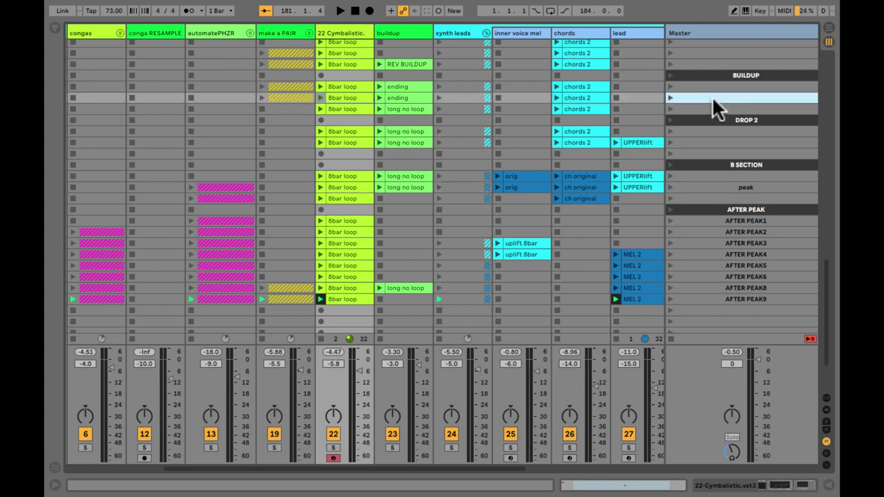
- Review the INTRO, DROP 1, BUILDUP and first DROP 2 scenes of STEVE'S VERSION and compare their clips
scroll(713, 96, up, 5)
click(713, 58)
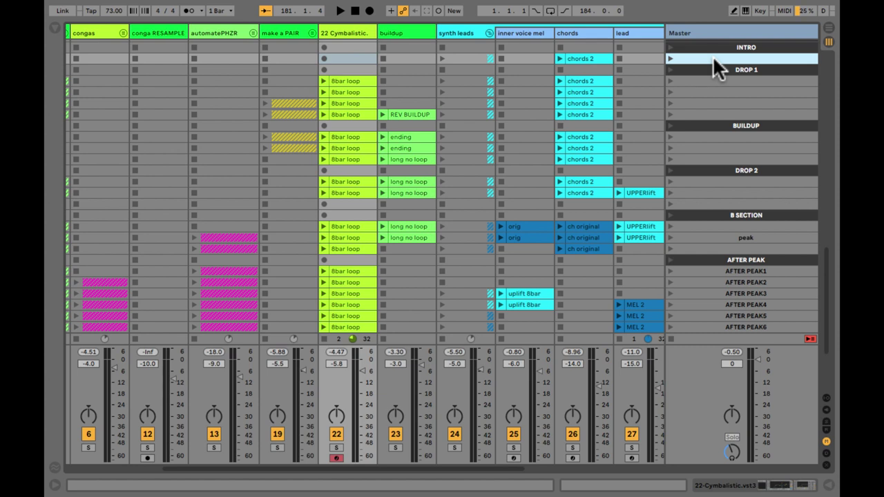
click(699, 101)
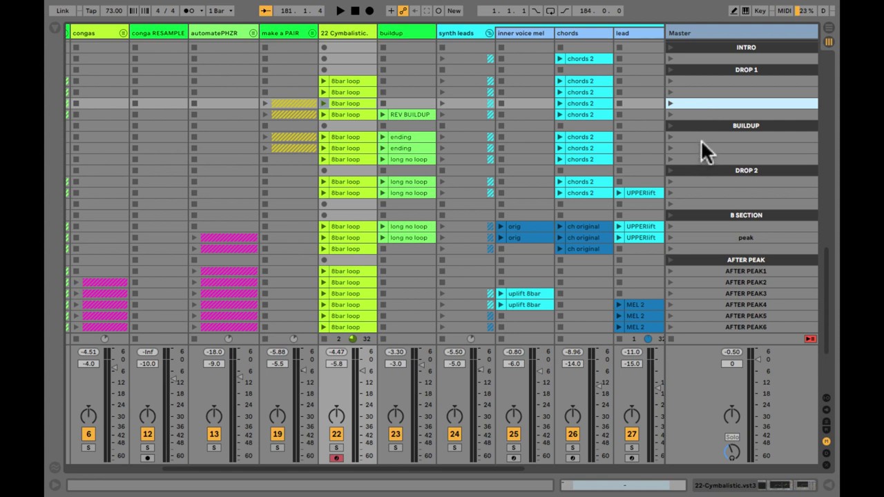
scroll(612, 145, right, 2)
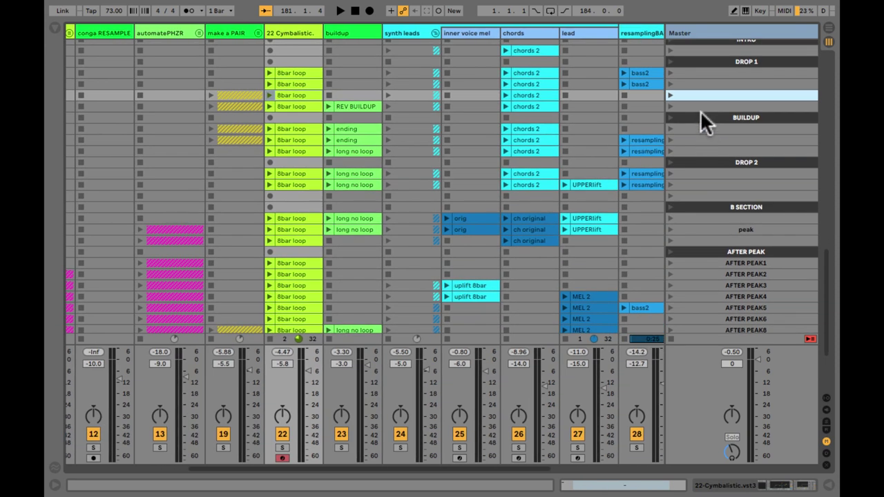
click(687, 128)
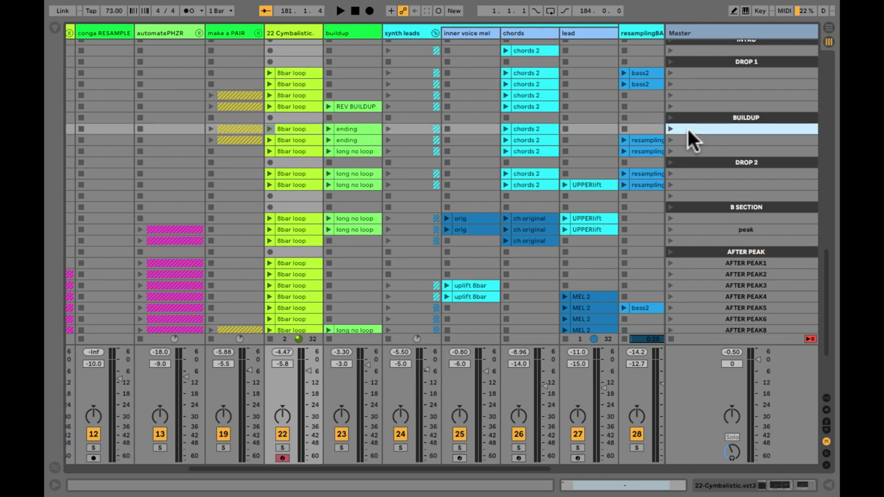
scroll(677, 130, left, 2)
scroll(678, 130, up, 1)
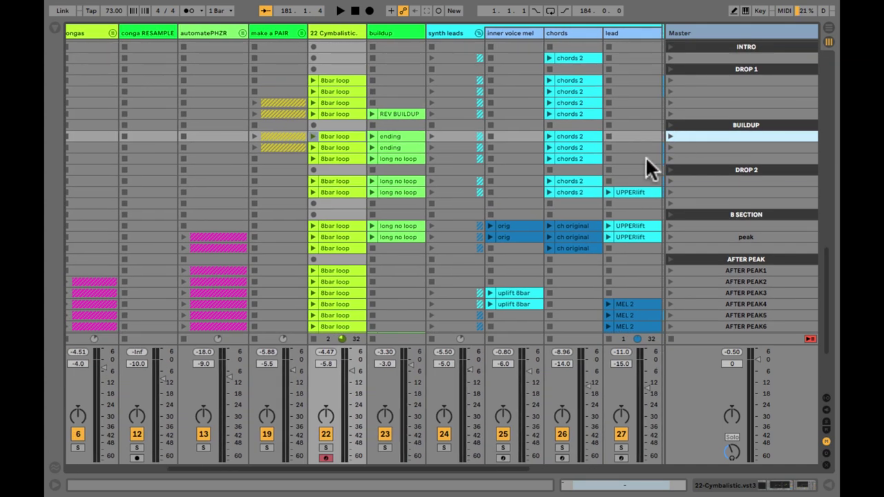
click(644, 159)
click(681, 181)
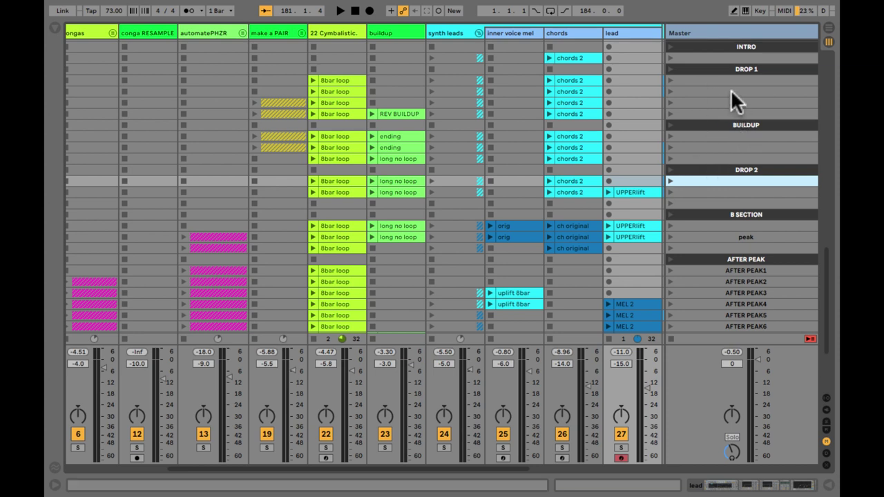
click(731, 91)
- Rename the second DROP 2 scene, which contains the UPPERlift clip, as peak
click(707, 191)
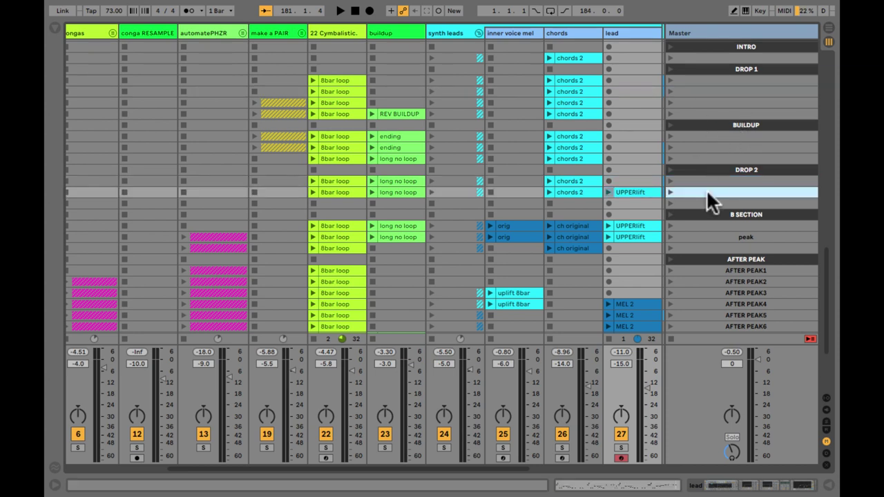
key(super+r)
text(peak)
click(704, 101)
- Step from DROP 1 through the BUILDUP scenes, then examine the B SECTION and AFTER PEAK scenes
key(Down)
key(Down)
key(Down)
key(Down)
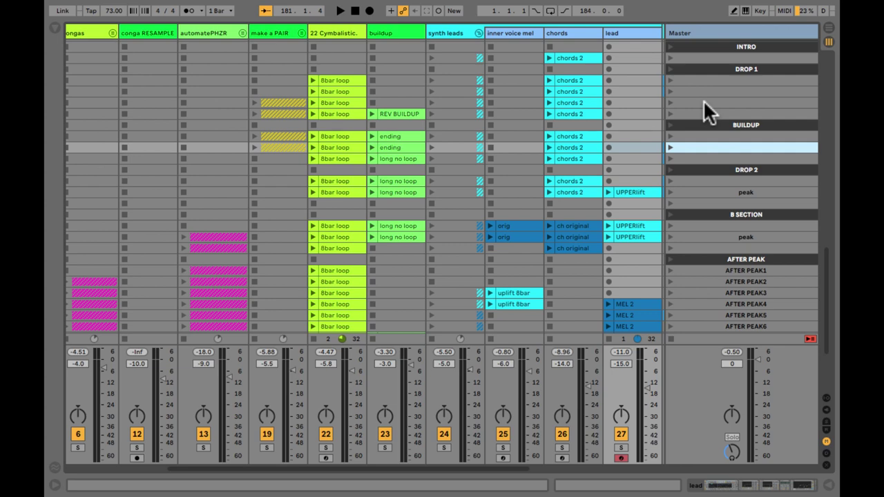
scroll(703, 99, down, 3)
click(708, 138)
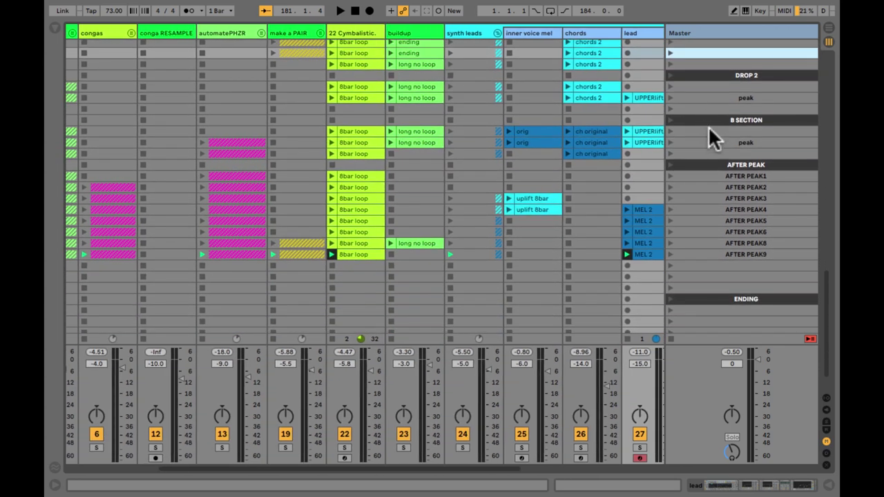
click(699, 187)
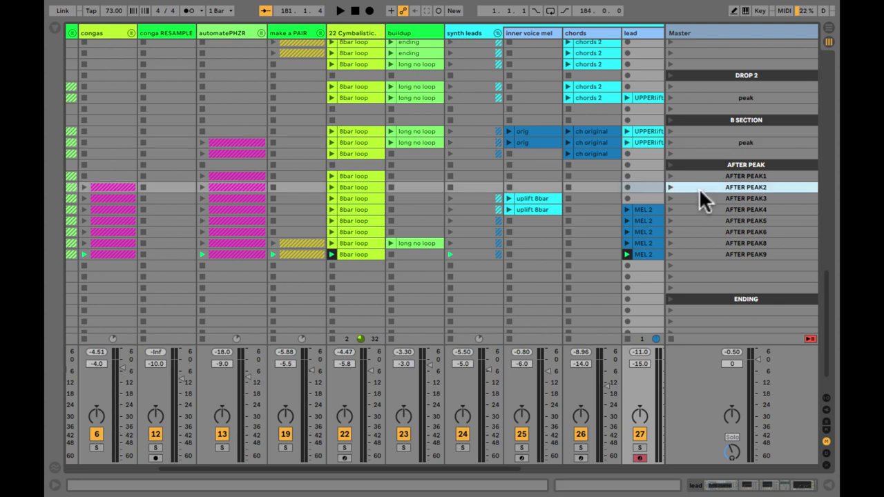
- Launch AFTER PEAK9, jump back to the first DROP 2 scene, stop playback, and select DROP 2's peak scene
click(668, 253)
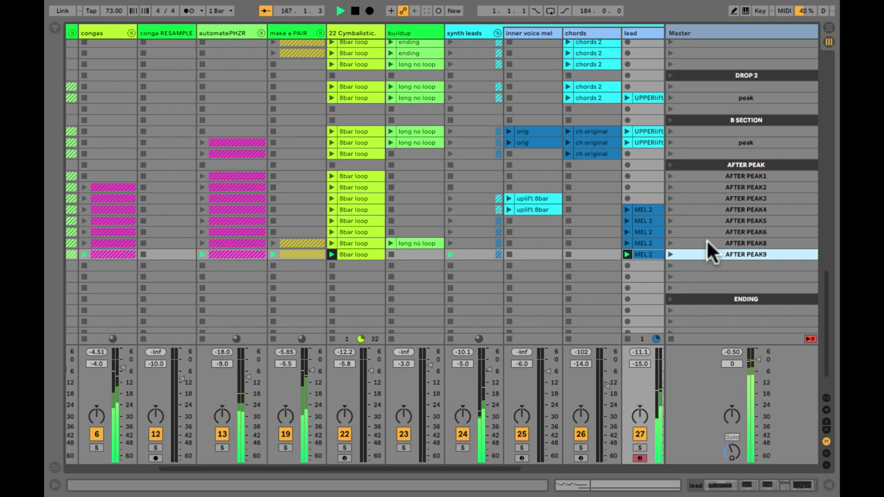
scroll(707, 239, up, 5)
scroll(706, 239, down, 1)
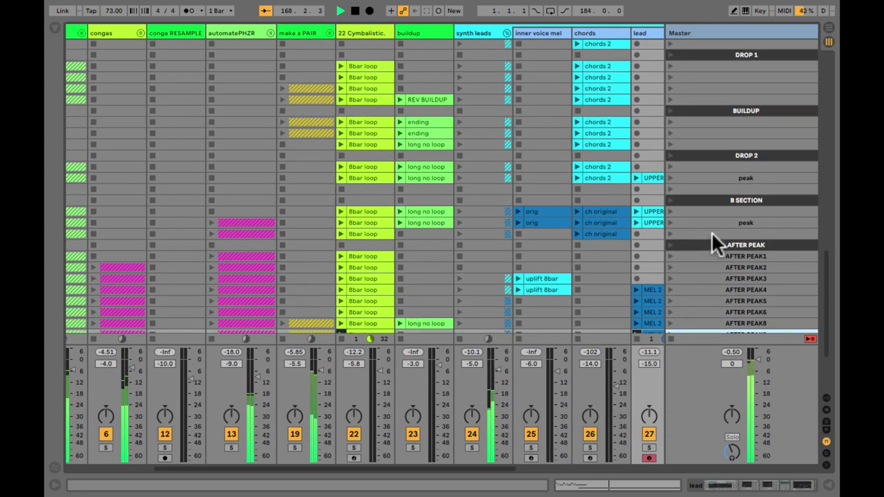
click(670, 167)
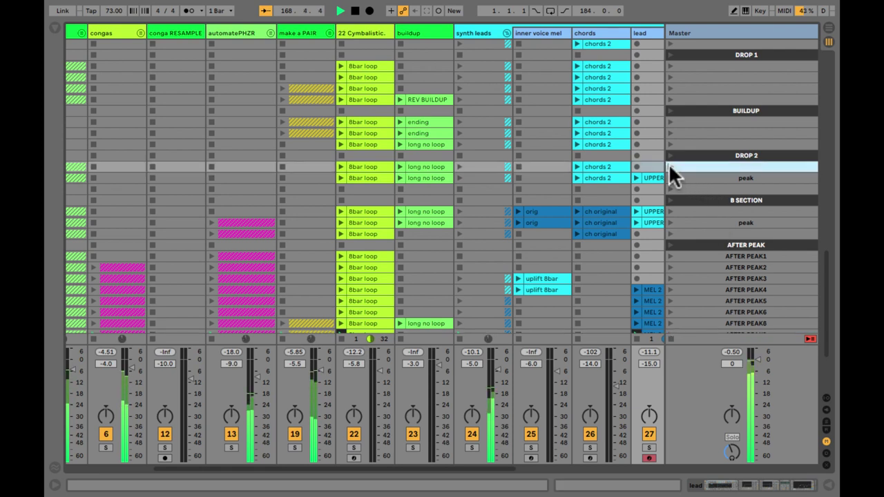
key(space)
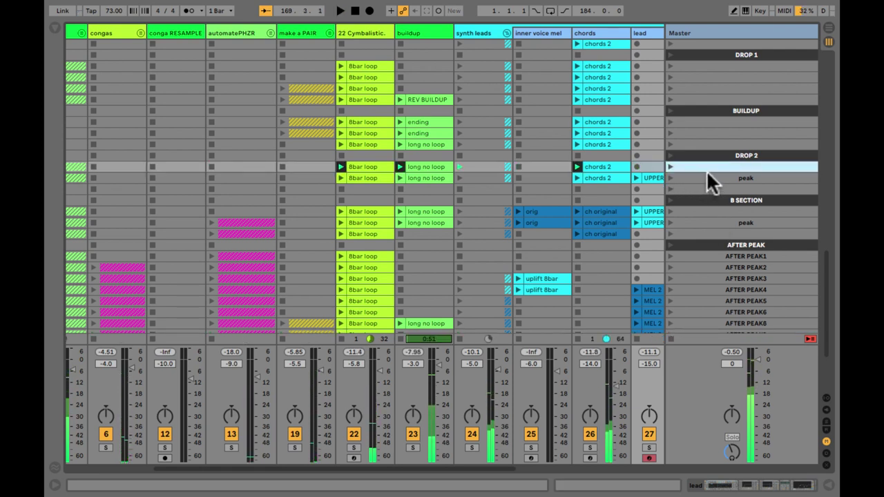
key(Down)
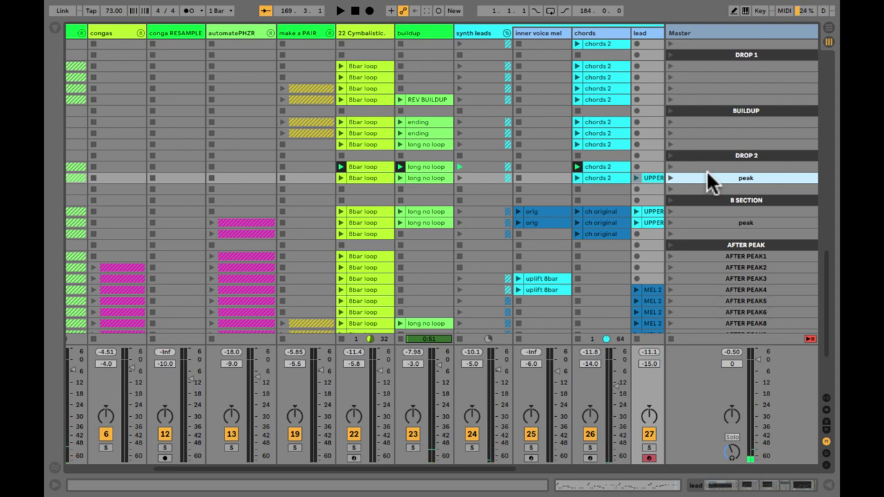
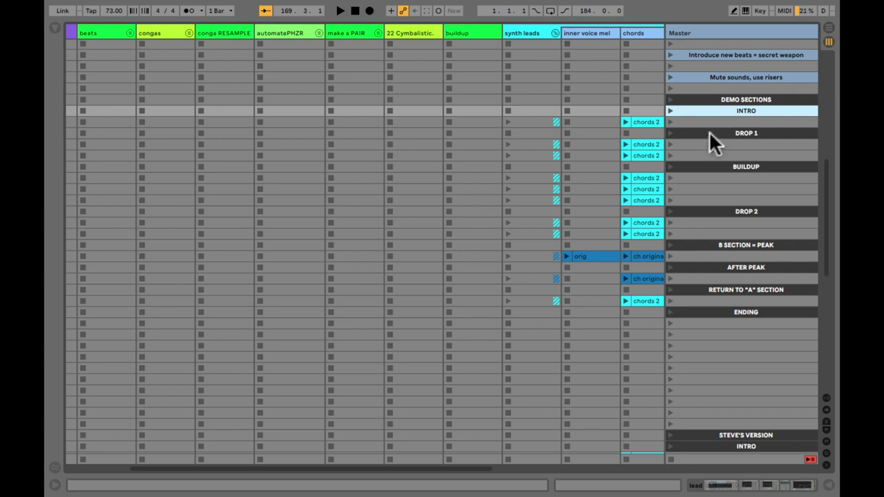
- Step through the DEMO SECTIONS headings from DROP 2 to B SECTION = PEAK, AFTER PEAK and ENDING
click(705, 211)
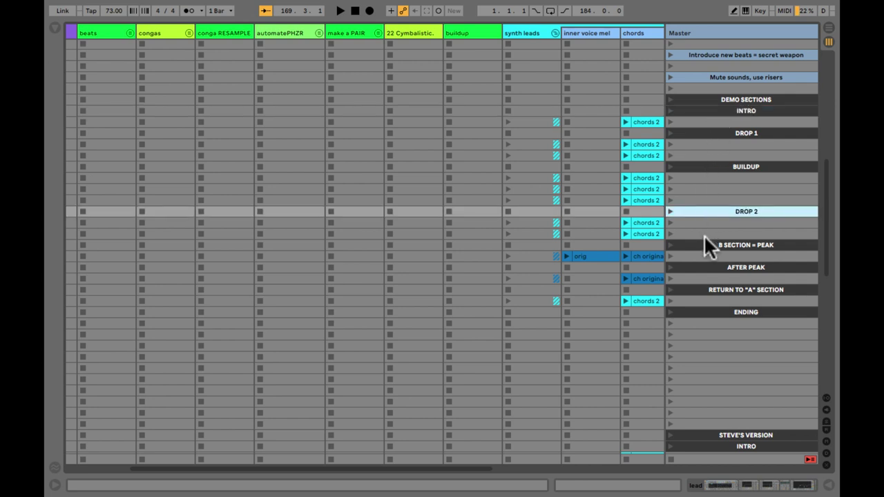
click(703, 245)
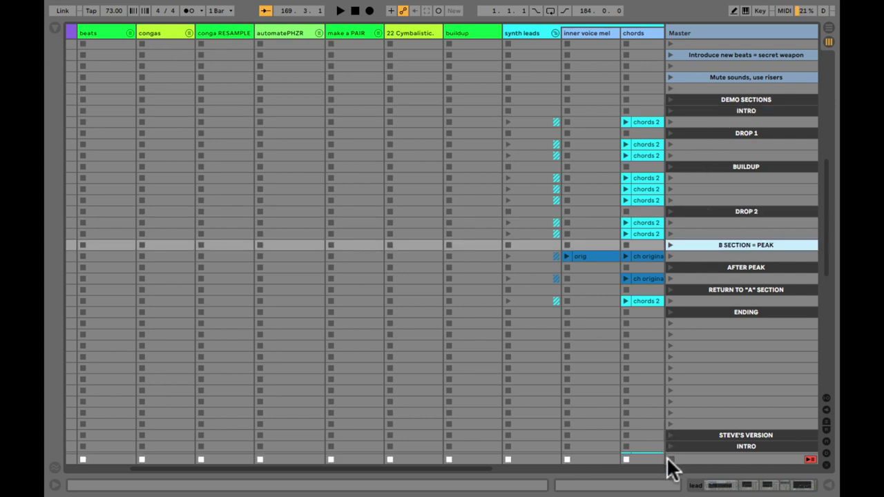
click(713, 268)
click(720, 244)
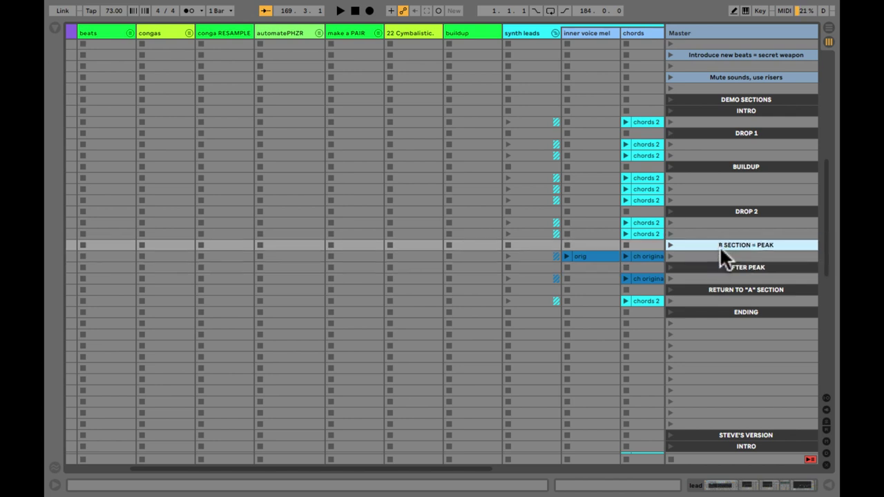
click(712, 266)
click(704, 311)
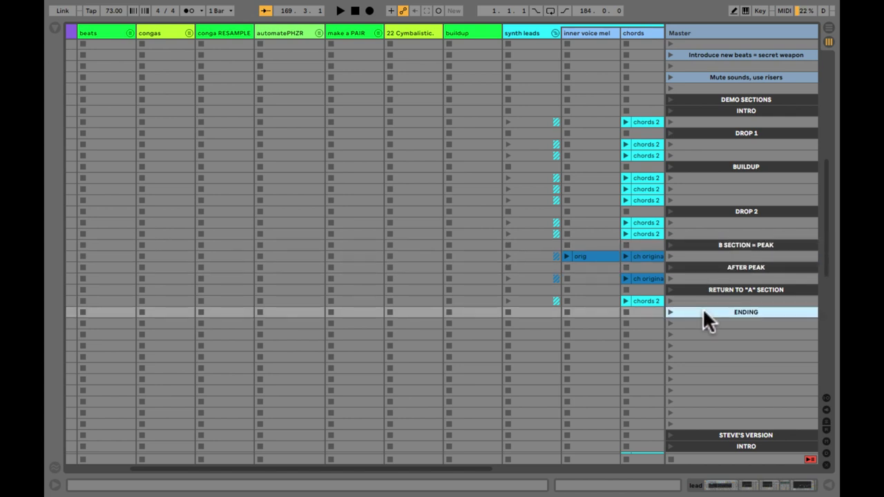
- Review the BUILDING A TRACK notes on picking the starting sound and the bassline for the first Drop
scroll(427, 242, up, 10)
scroll(427, 242, left, 2)
scroll(110, 179, left, 3)
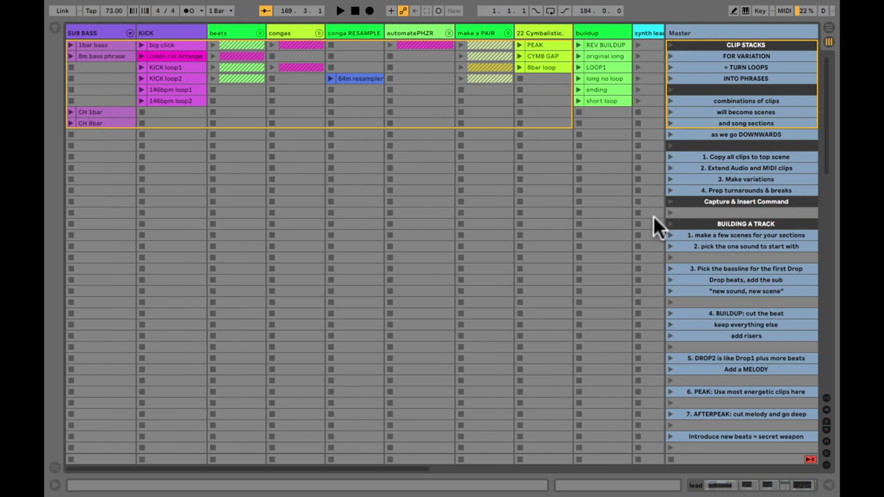
click(702, 249)
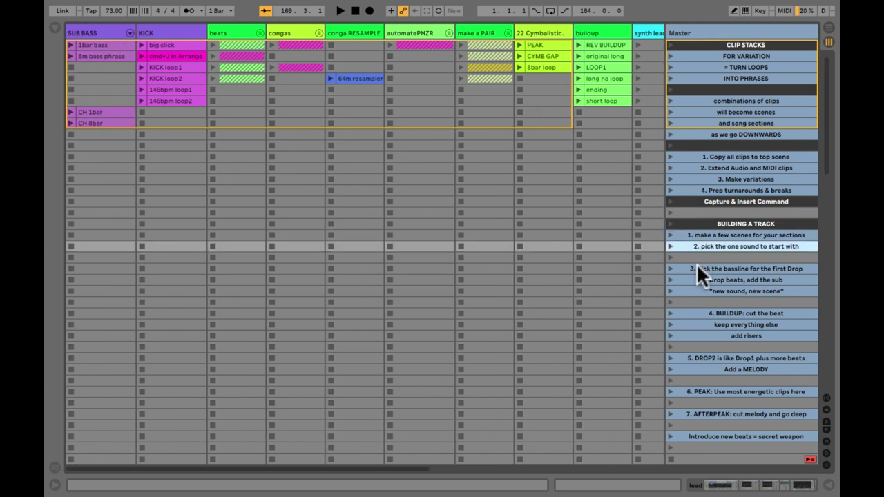
click(699, 271)
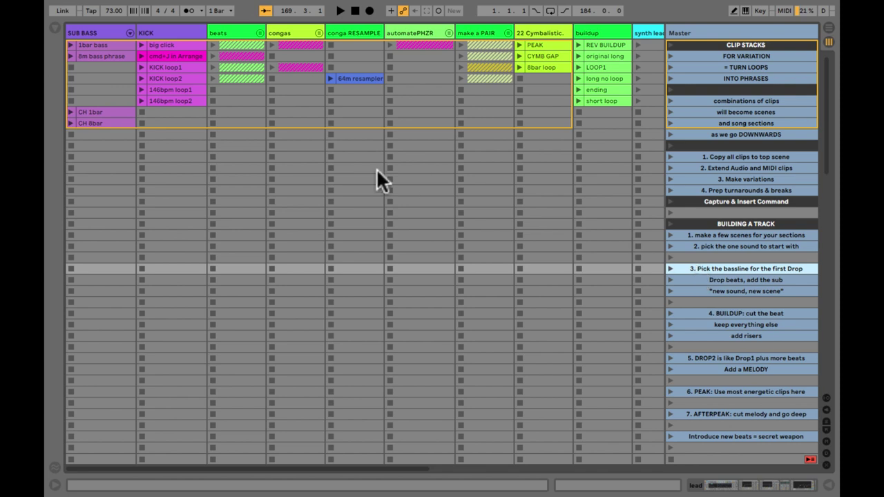
- Launch the INTRO scene in DEMO SECTIONS and select its chords 2 clip
scroll(351, 167, down, 10)
scroll(351, 167, right, 5)
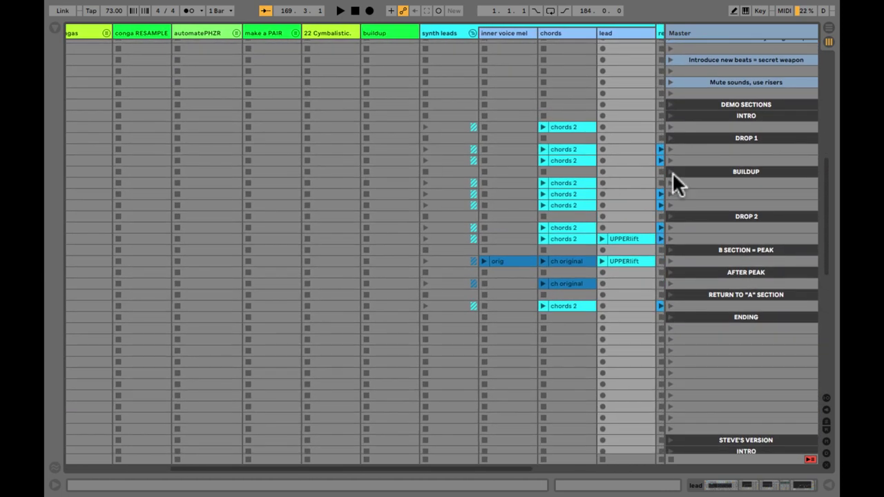
click(705, 115)
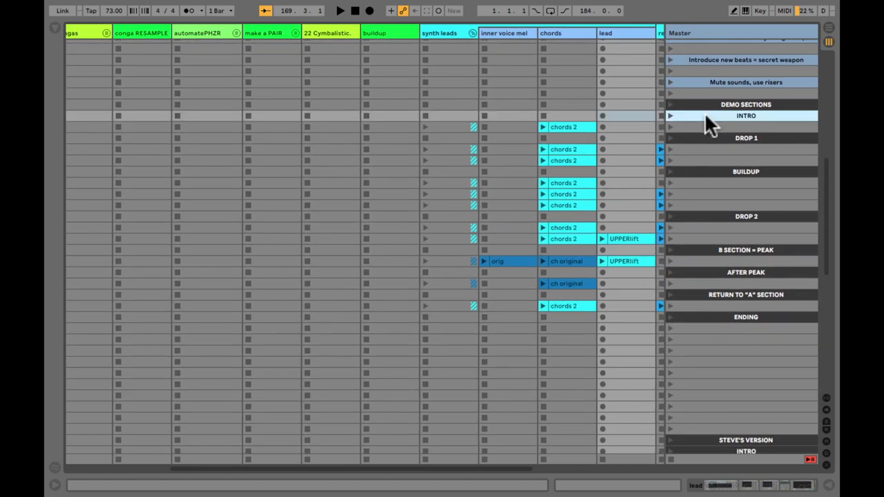
click(669, 127)
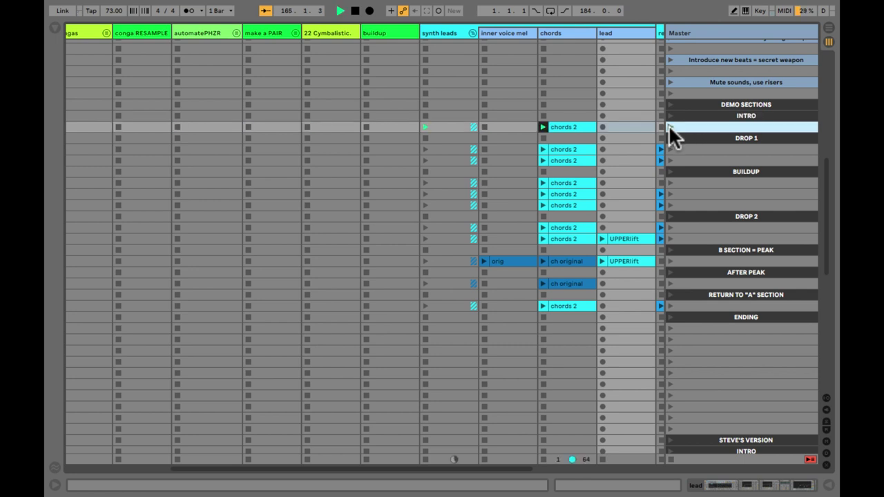
click(575, 127)
- Examine the source chords 2 clip in the chords track's clip stack, then select the scene below the INTRO heading
scroll(575, 124, up, 10)
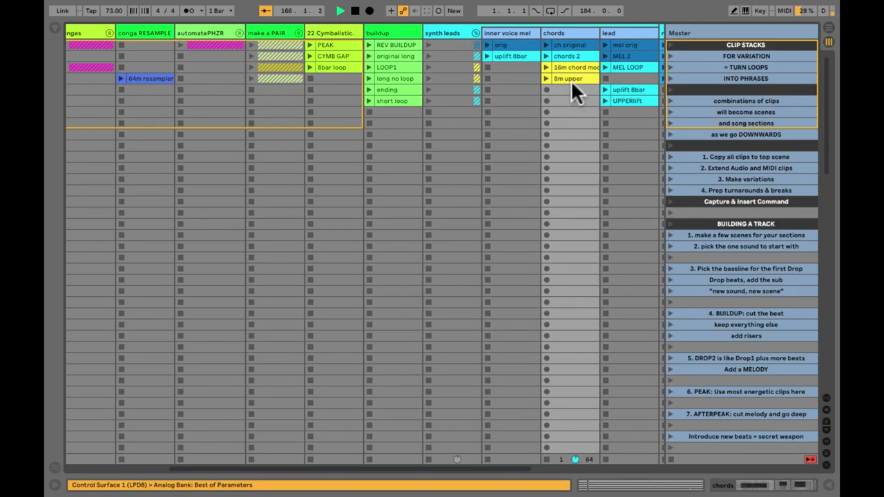
click(565, 55)
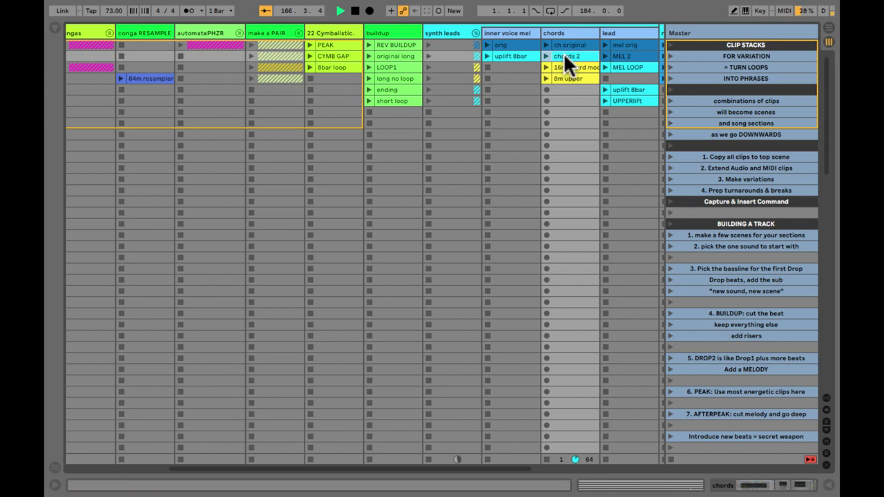
right_click(563, 54)
click(576, 70)
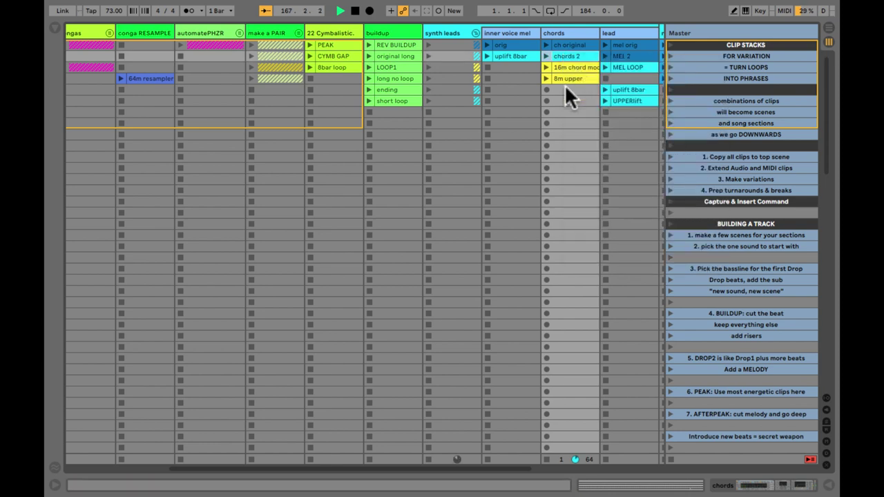
scroll(555, 102, down, 10)
scroll(555, 104, down, 2)
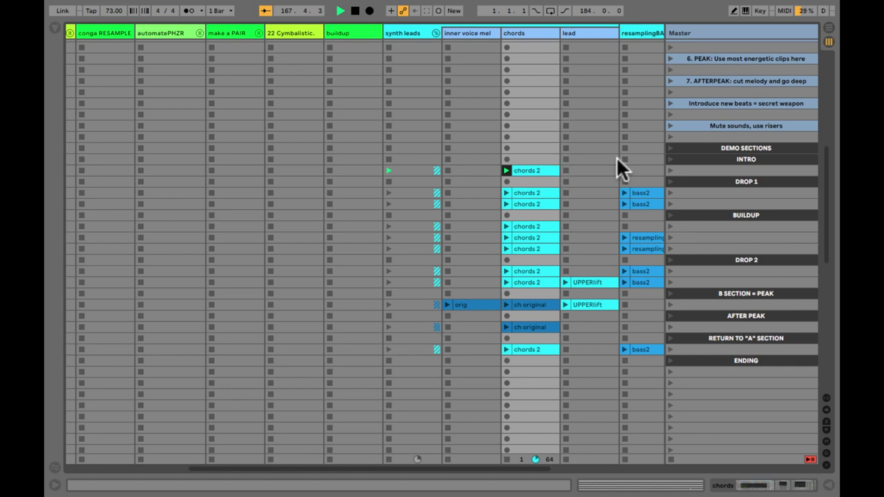
click(683, 171)
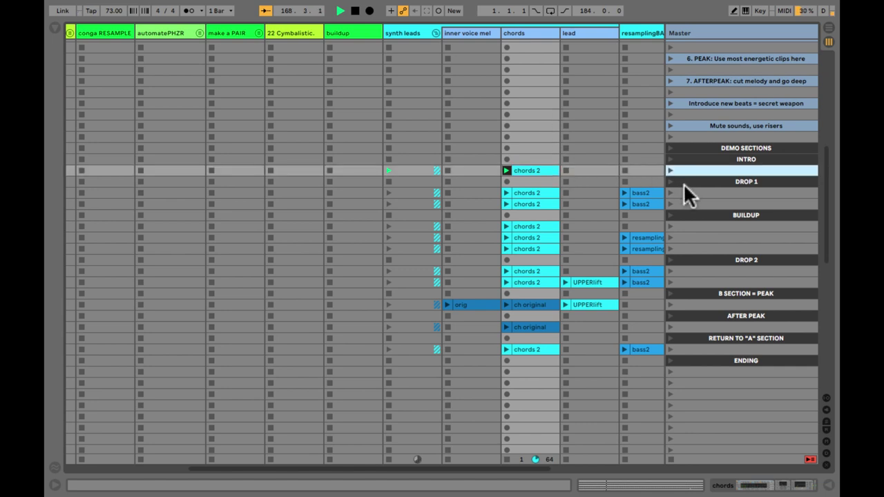
- Launch the first DROP 1 scene, show the mixer, and briefly solo the resampling bass track to hear bass2
click(671, 193)
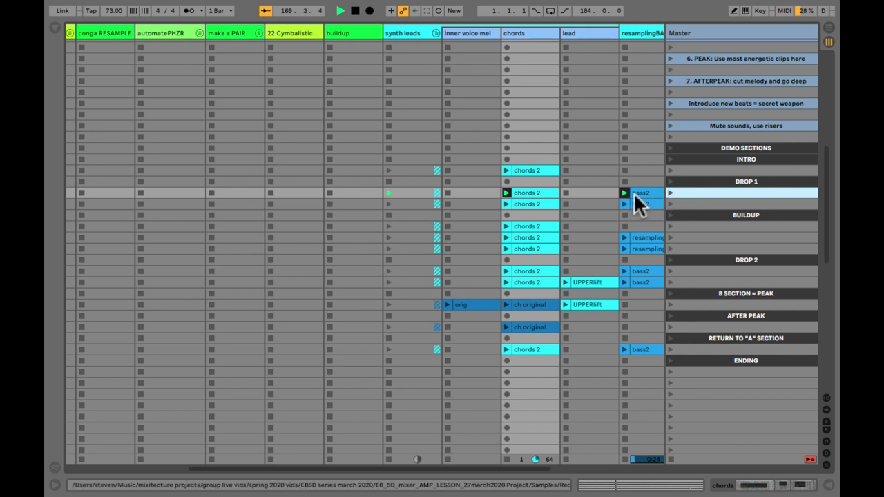
key(ctrl+alt+m)
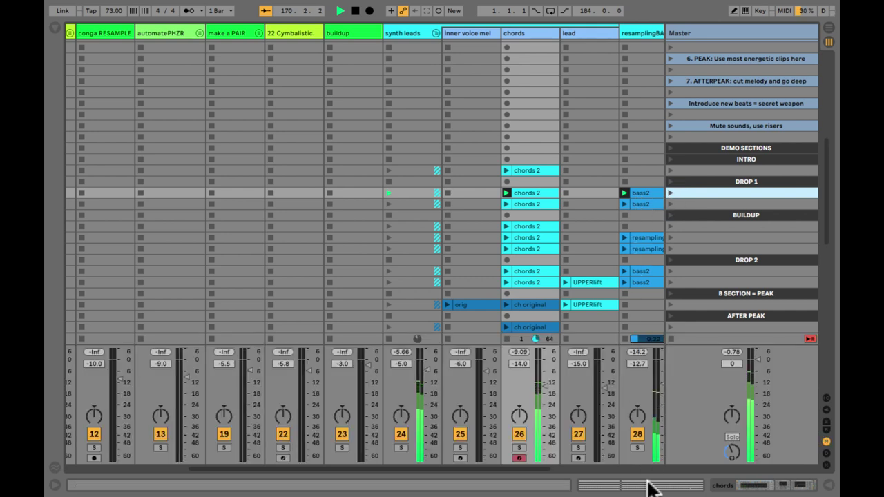
click(638, 447)
click(638, 446)
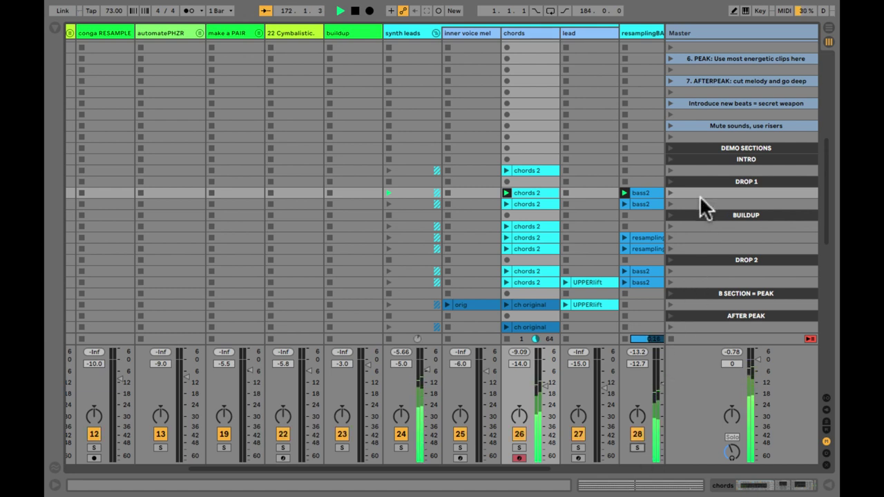
- Launch the second DROP 1 scene and select its 8m bass phrase clip on the SUB BASS track
click(671, 202)
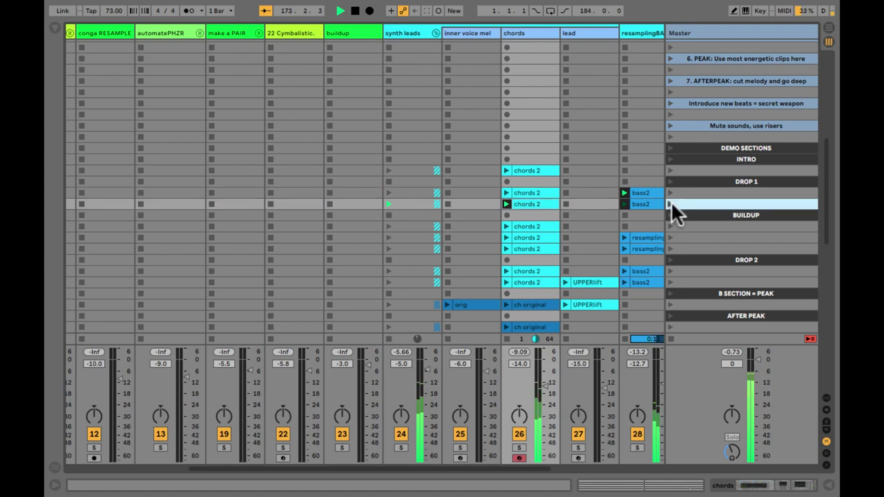
scroll(671, 201, left, 5)
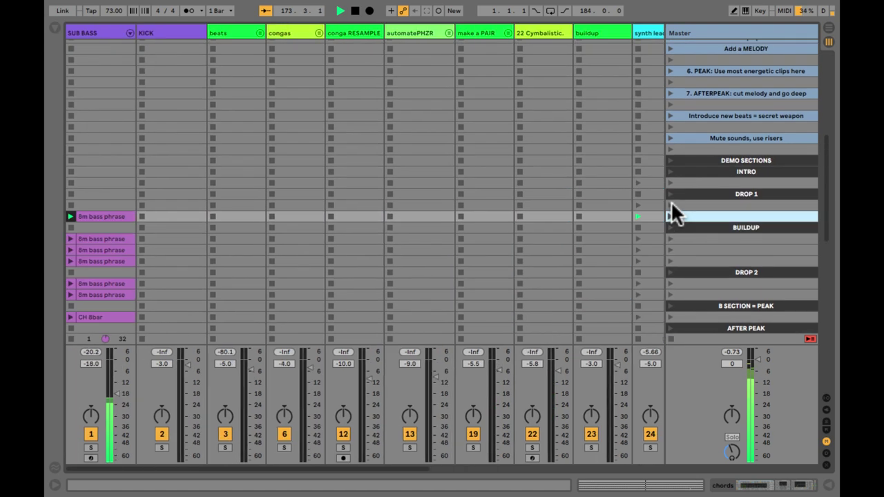
click(117, 215)
scroll(708, 204, down, 3)
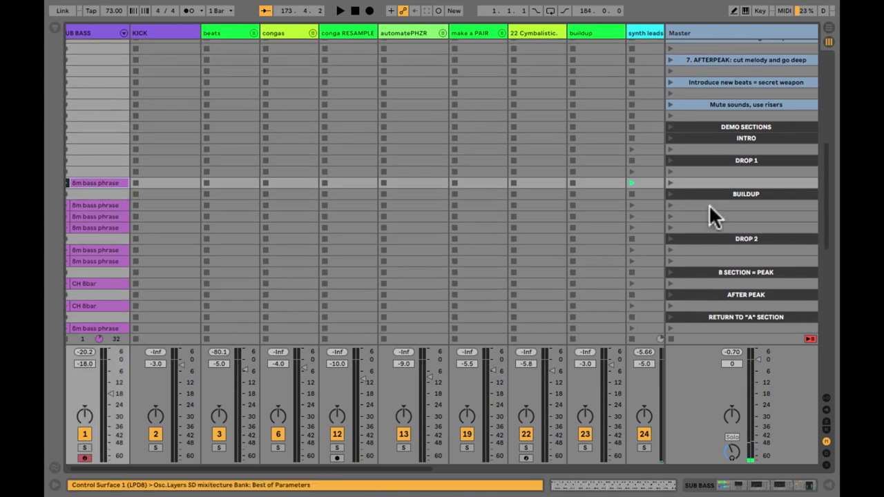
- Go through BUILDING A TRACK notes 1 to 3, including "Drop beats, add the sub" and "new sound, new scene"
scroll(709, 203, up, 6)
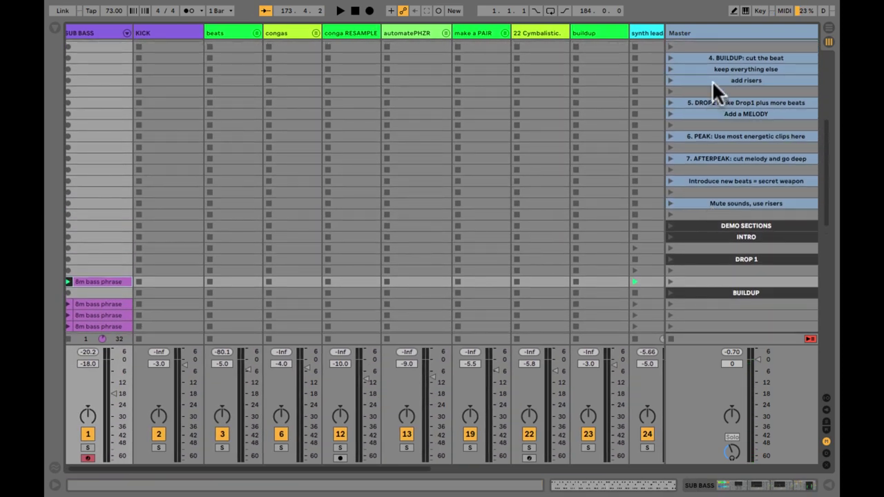
scroll(712, 81, up, 4)
click(708, 55)
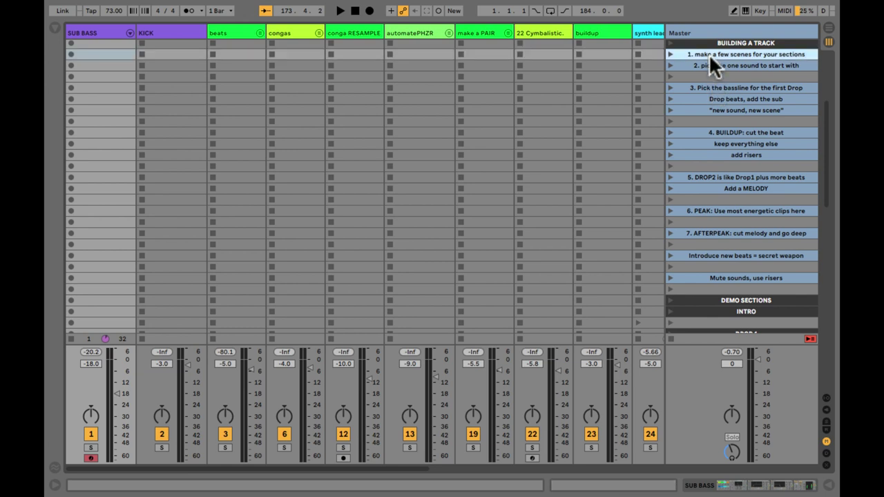
click(708, 65)
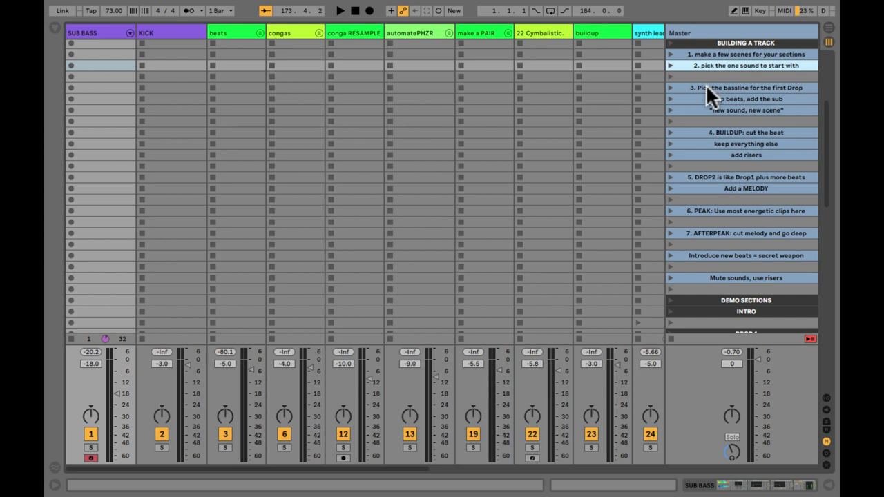
click(707, 87)
click(705, 95)
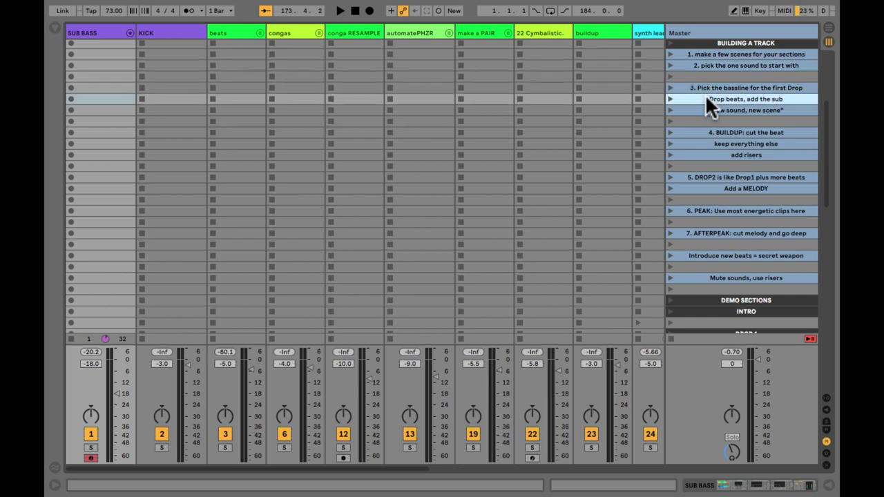
click(701, 106)
- Launch the first and third BUILDUP scenes in DEMO SECTIONS and compare their clips across the tracks
scroll(700, 107, down, 2)
scroll(700, 107, down, 10)
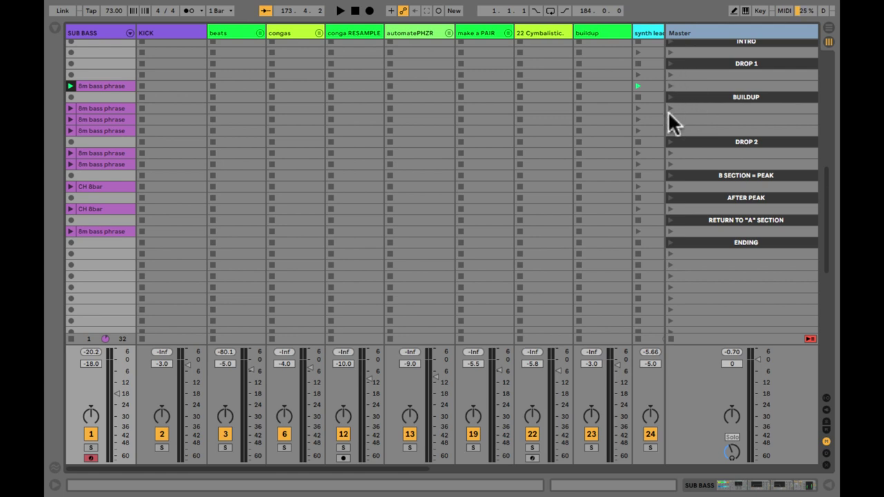
click(670, 109)
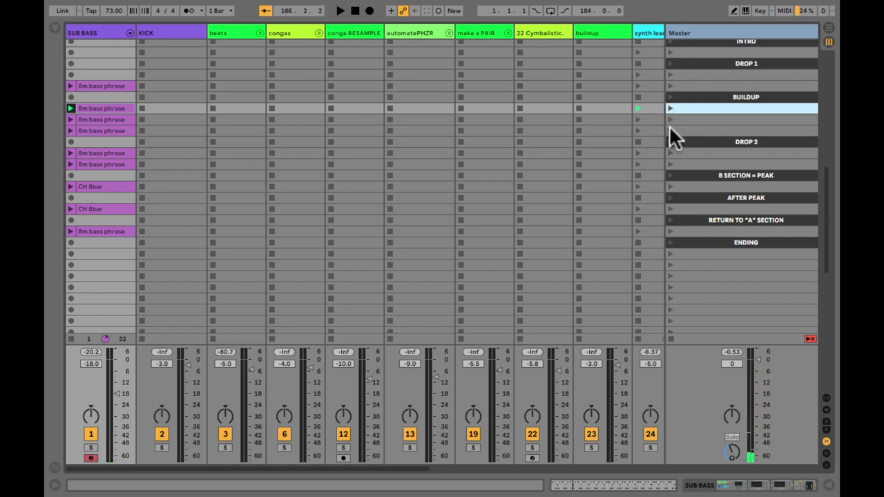
click(669, 129)
scroll(602, 128, right, 5)
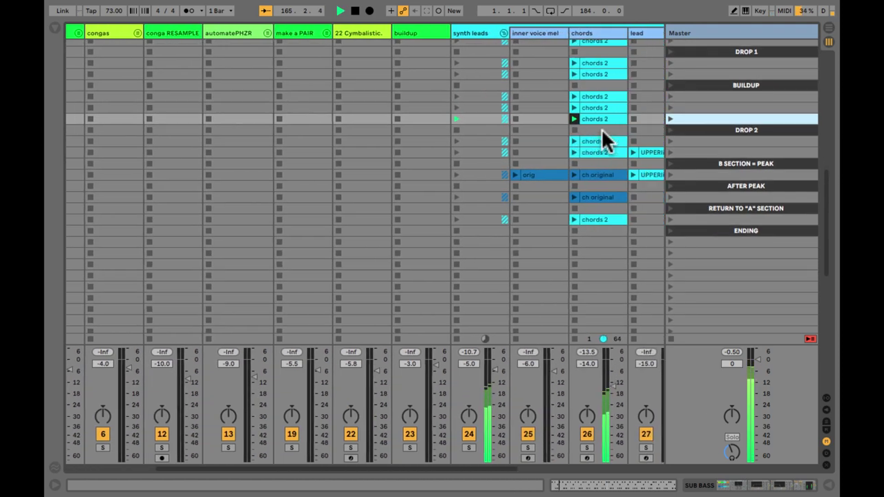
scroll(602, 128, up, 1)
scroll(602, 129, down, 1)
- Rename the third BUILDUP scene as risers +
scroll(602, 130, left, 6)
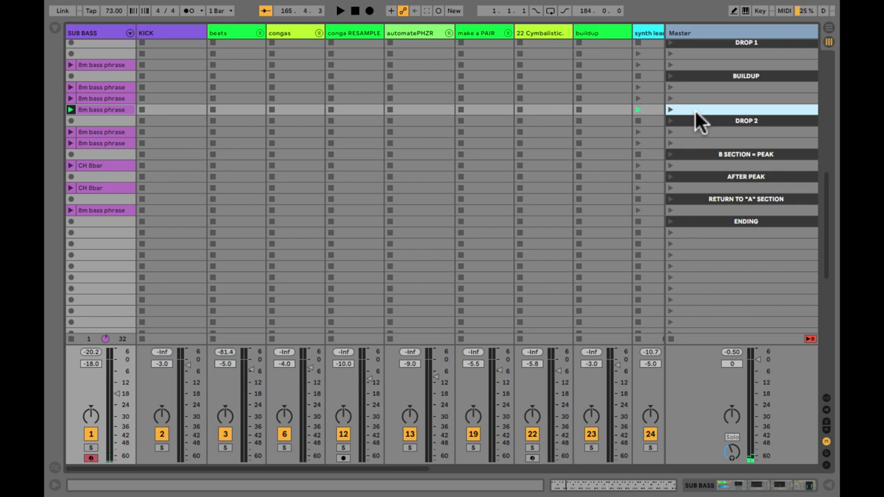
key(ctrl+r)
text(risers +)
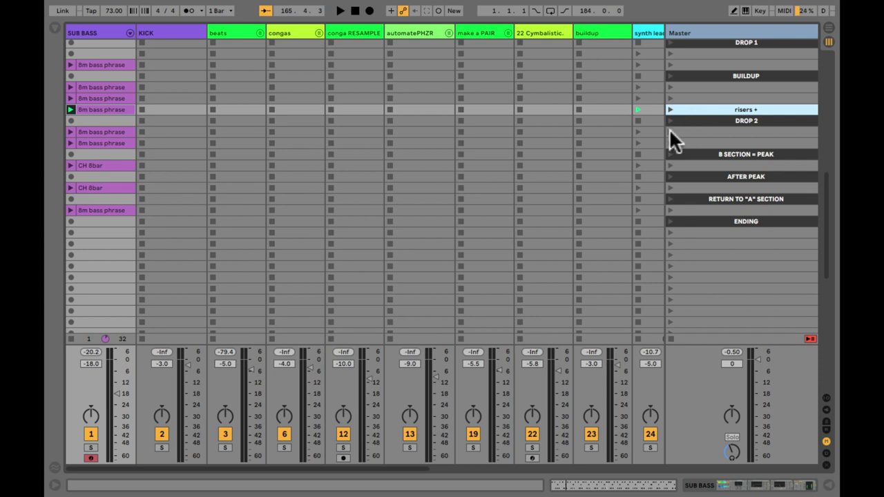
- Play the first DROP 2 scene, then stop all clips and revisit the BUILDUP and DROP 2 headings
click(667, 130)
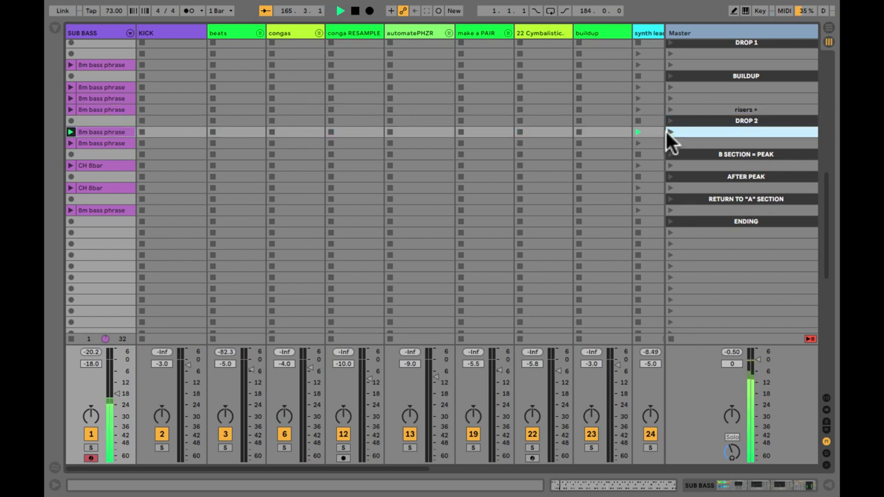
key(space)
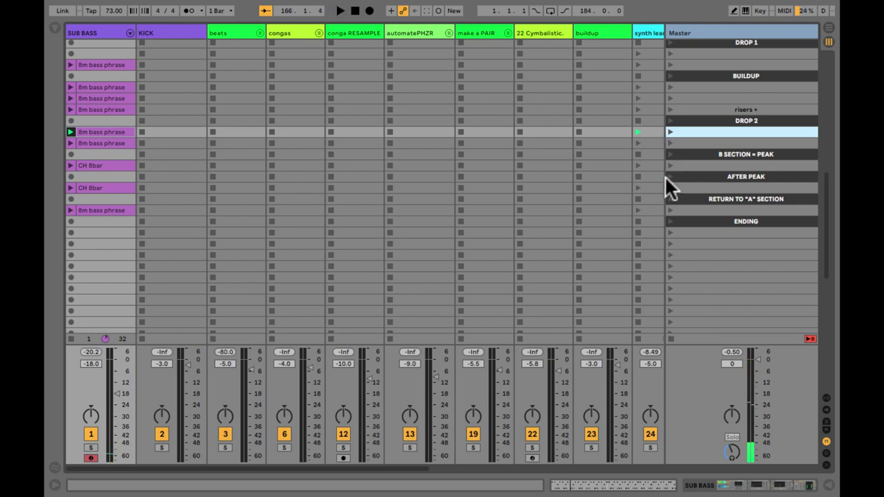
click(670, 338)
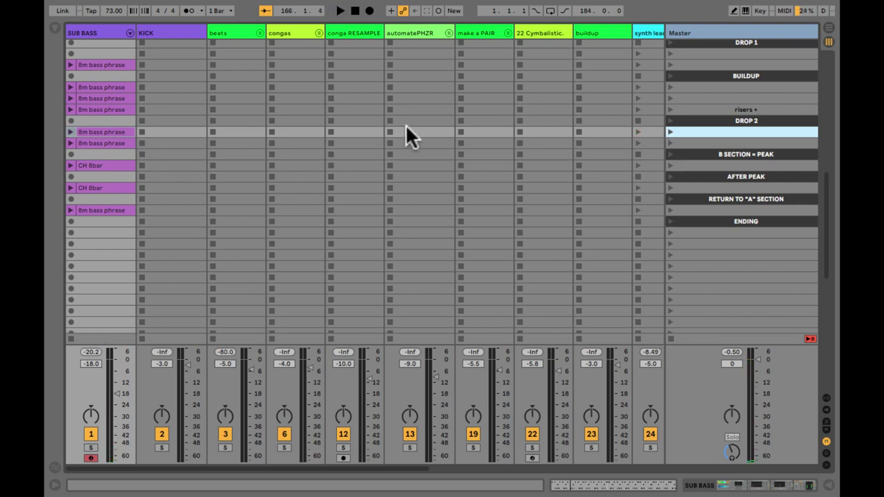
click(746, 74)
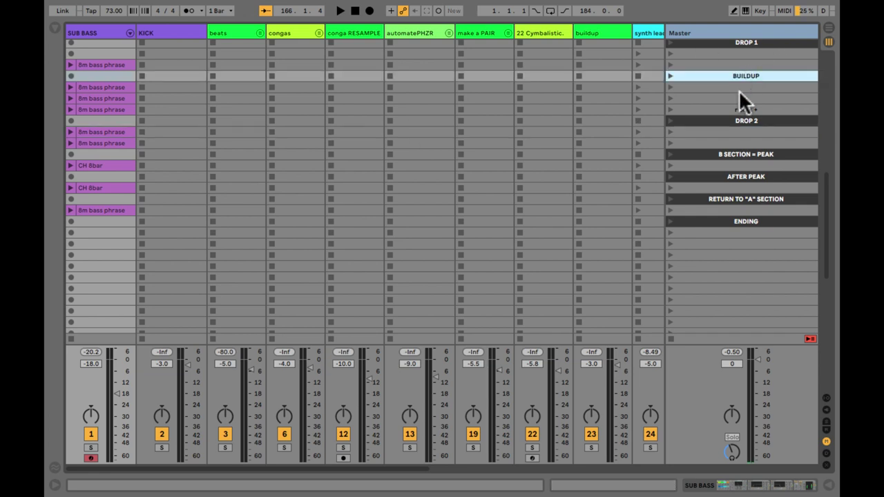
click(726, 120)
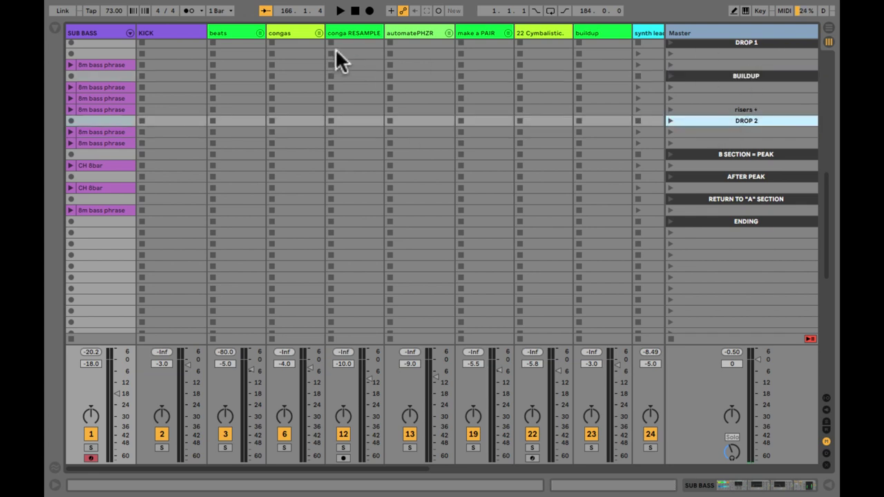
- Go through the beats, congas and conga RESAMPLE tracks, then audition the 64m resampler clip and stop it
click(232, 39)
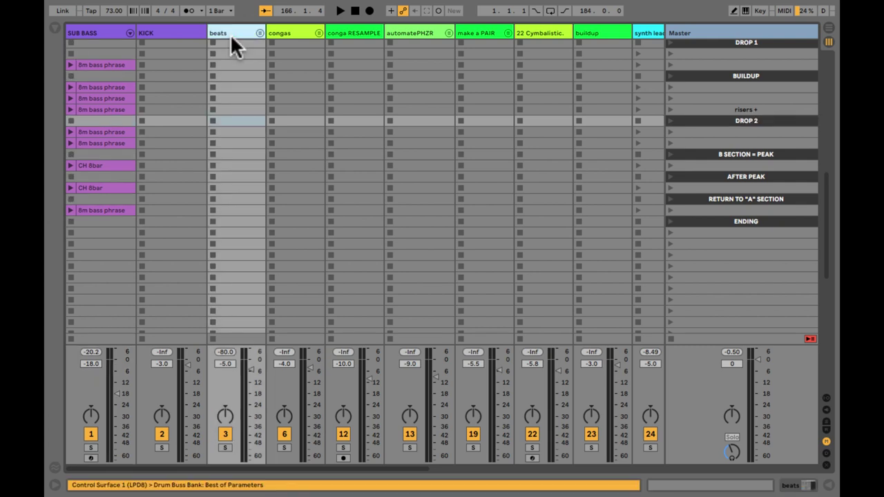
click(293, 31)
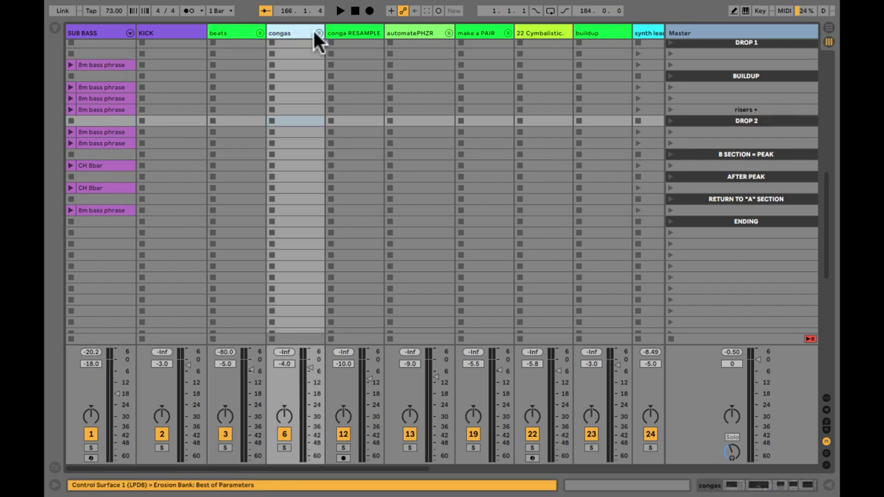
click(344, 32)
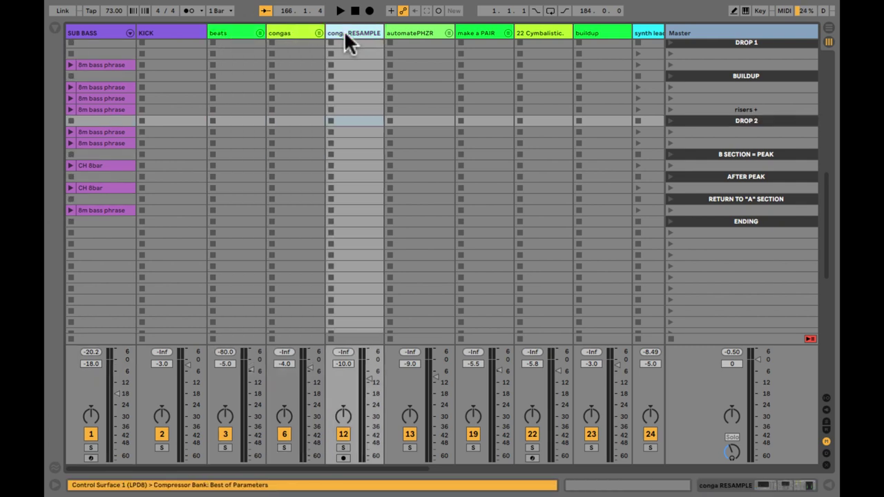
scroll(338, 75, down, 10)
scroll(338, 75, up, 10)
click(330, 78)
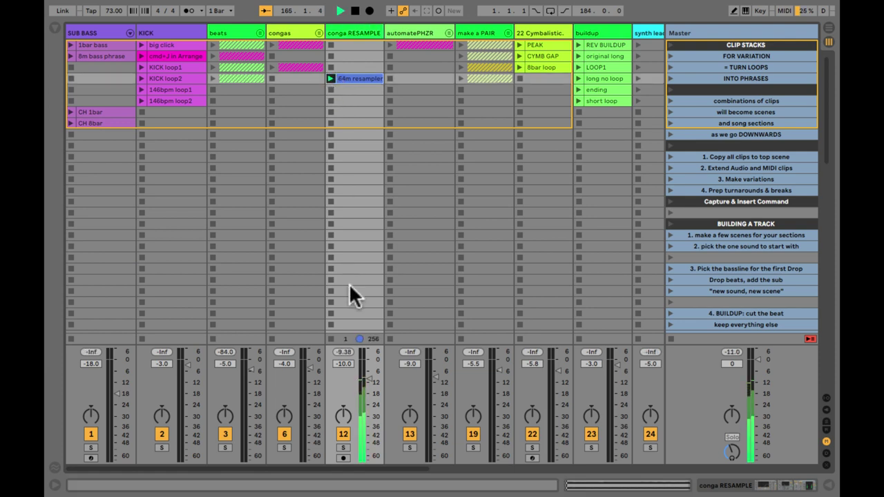
click(330, 338)
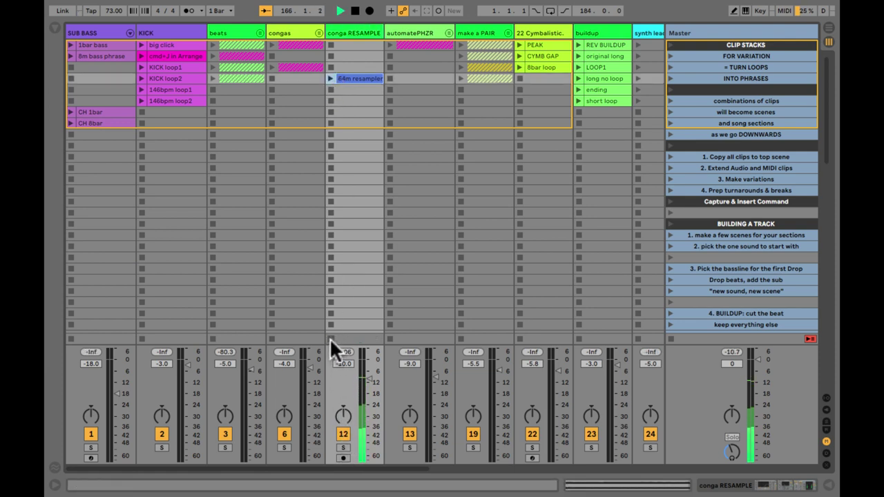
- Unfold the automatePHZR group, audition its LFO FLTR and Clip Env clips together, then stop the group's clips
click(448, 32)
click(448, 32)
scroll(406, 102, right, 5)
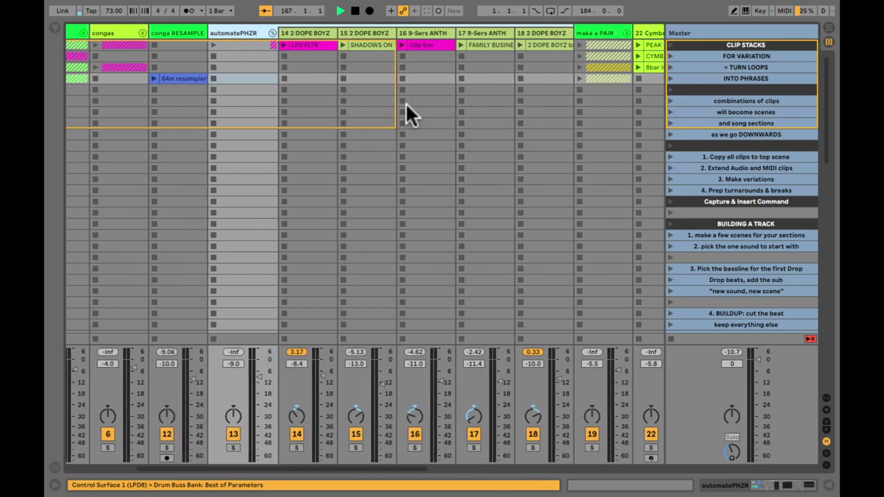
click(276, 44)
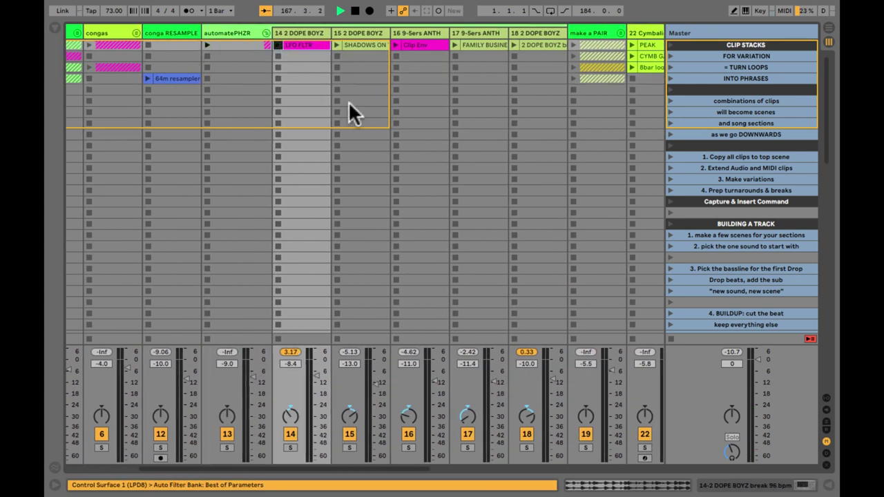
click(395, 45)
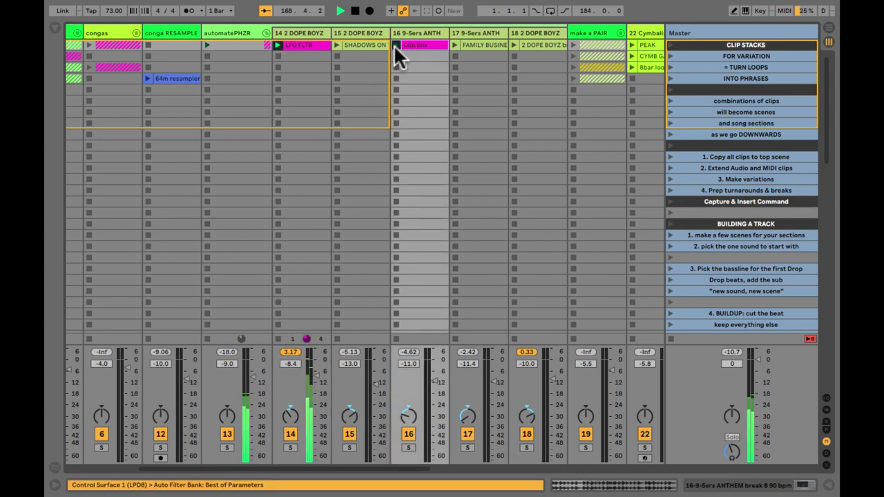
key(space)
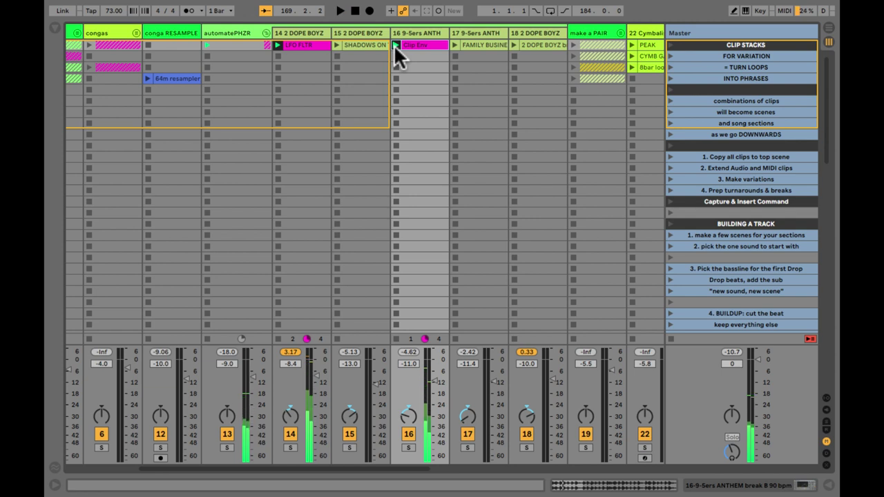
click(206, 337)
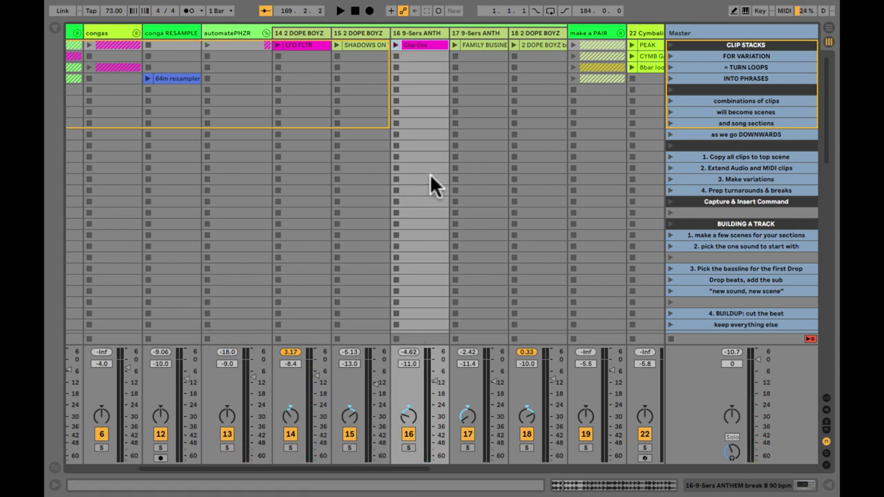
- Fold the automatePHZR group and go over the conga RESAMPLE, automatePHZR and make a PAIR tracks
scroll(431, 176, down, 5)
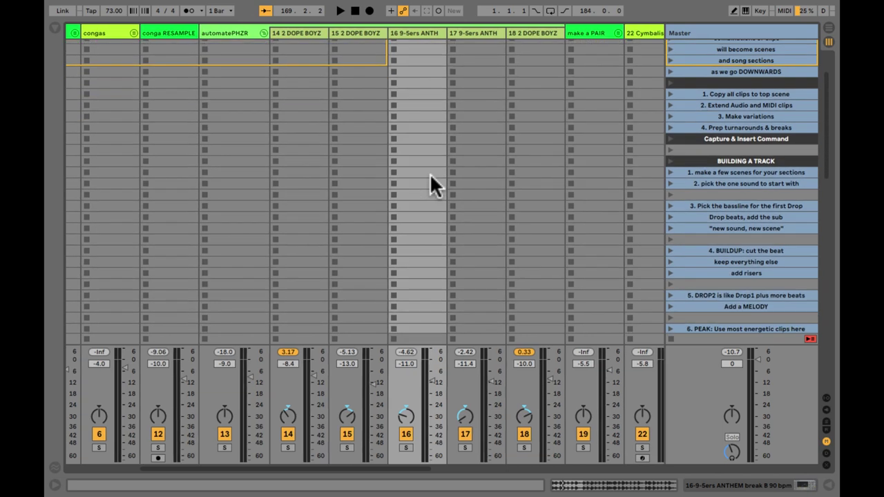
scroll(430, 176, up, 5)
scroll(431, 176, left, 2)
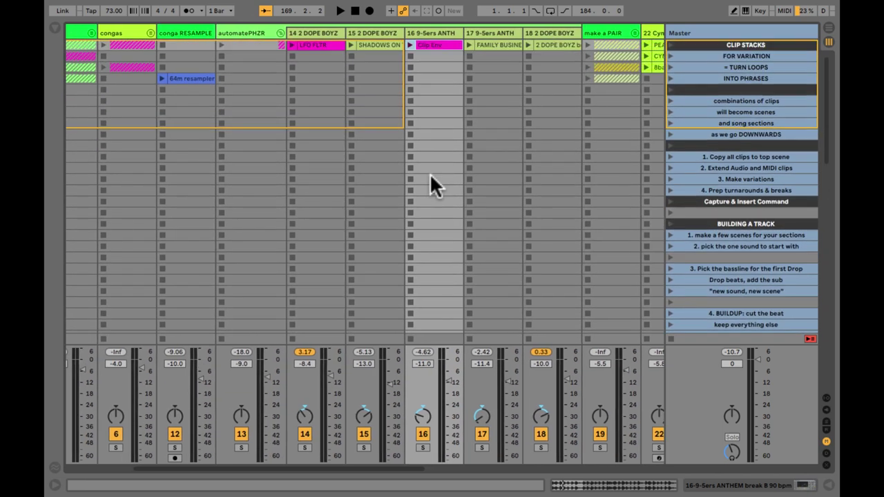
click(280, 33)
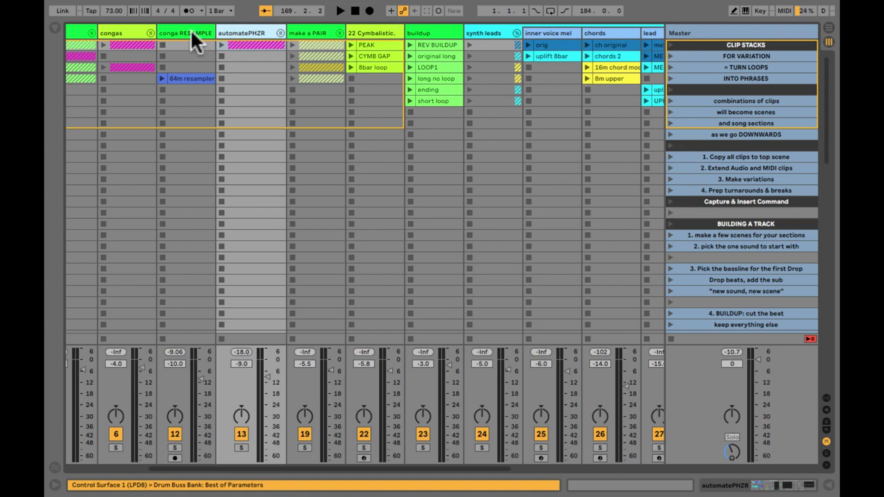
click(191, 29)
click(244, 30)
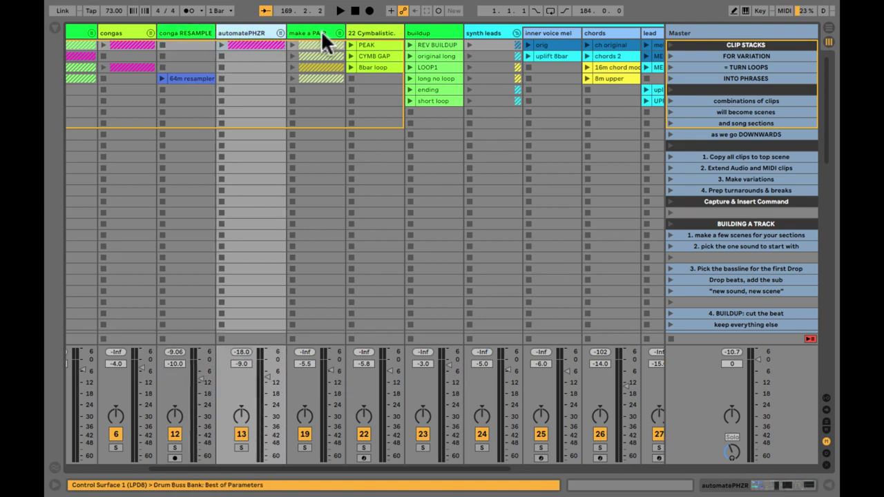
click(321, 30)
- Go down the DEMO SECTIONS scenes and rename the scene below AFTER PEAK as secret weapons
scroll(321, 31, down, 10)
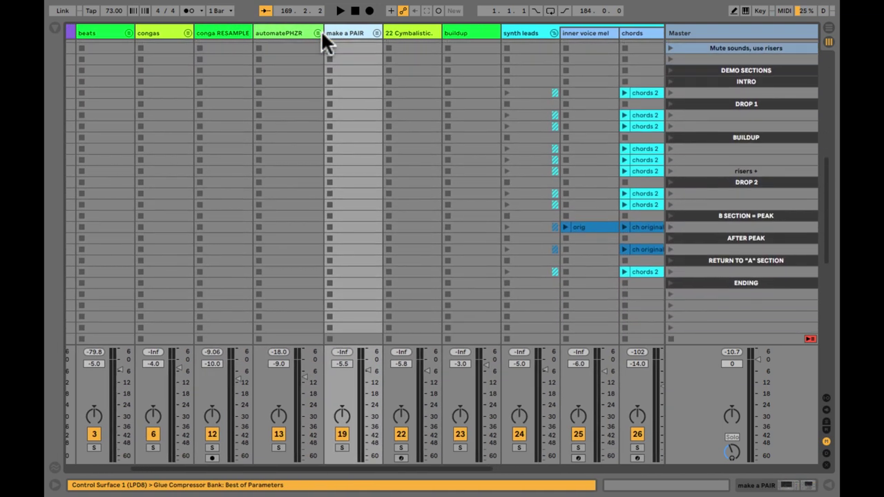
click(726, 117)
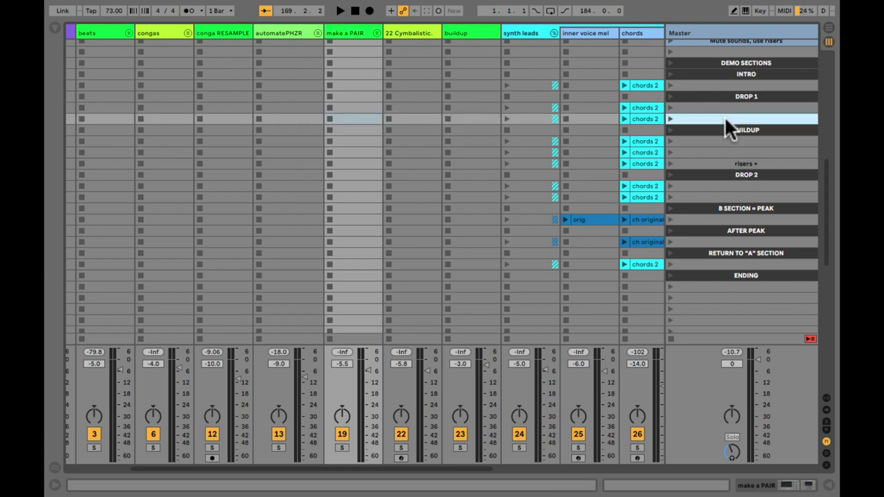
click(715, 153)
click(702, 187)
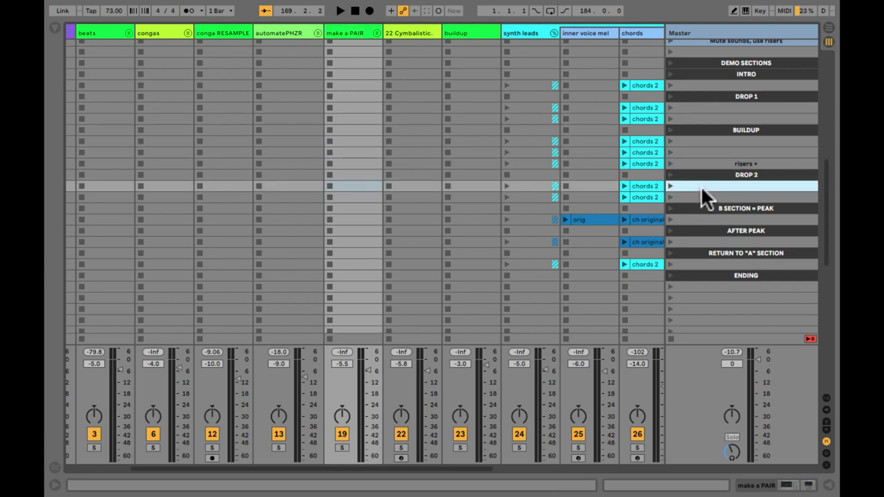
click(700, 242)
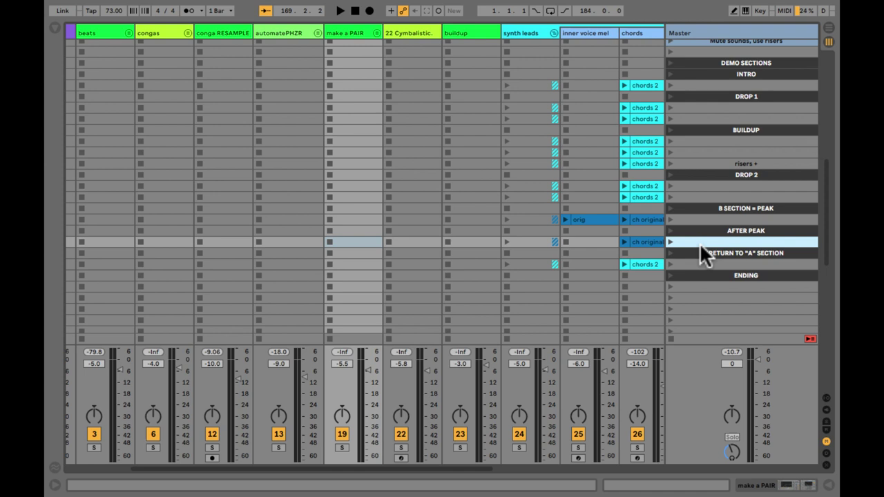
text(secret weapons)
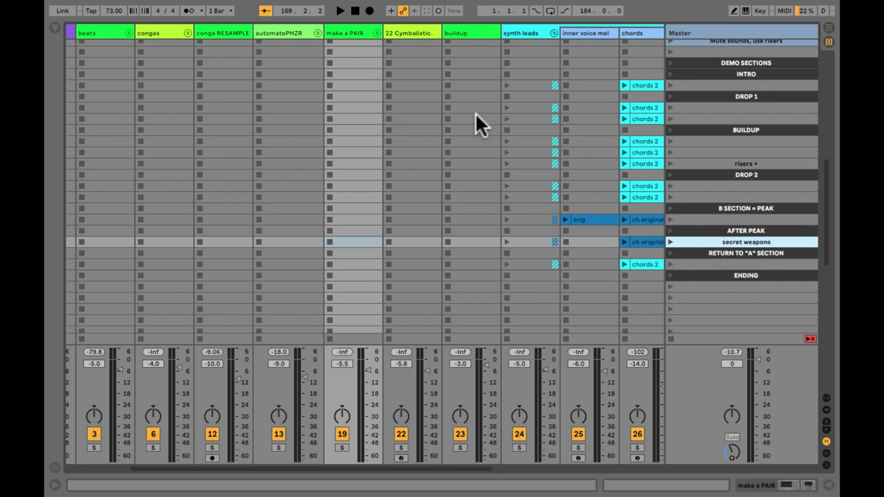
- Launch the second DROP 2 scene, followed by the scene below B SECTION = PEAK
click(166, 33)
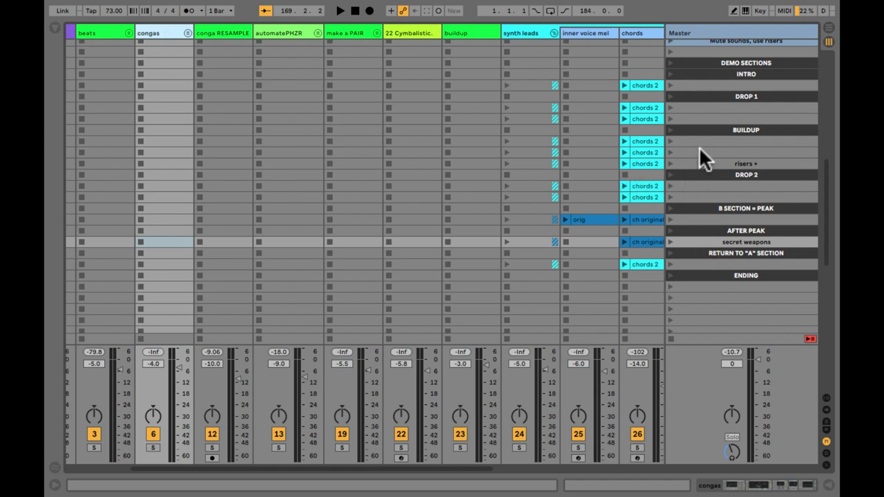
scroll(699, 145, right, 5)
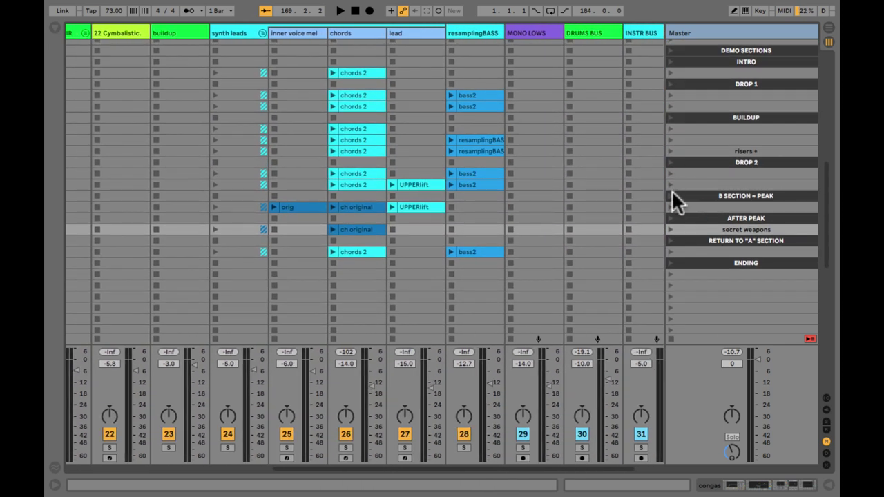
click(670, 183)
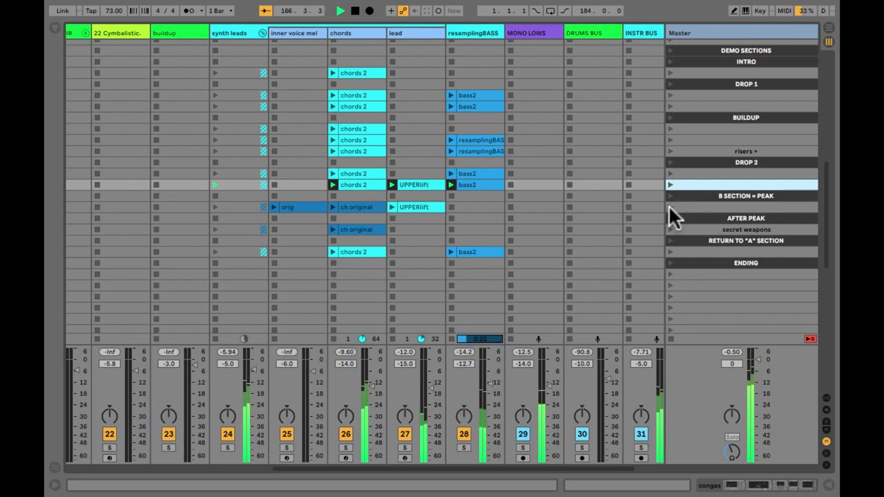
click(670, 207)
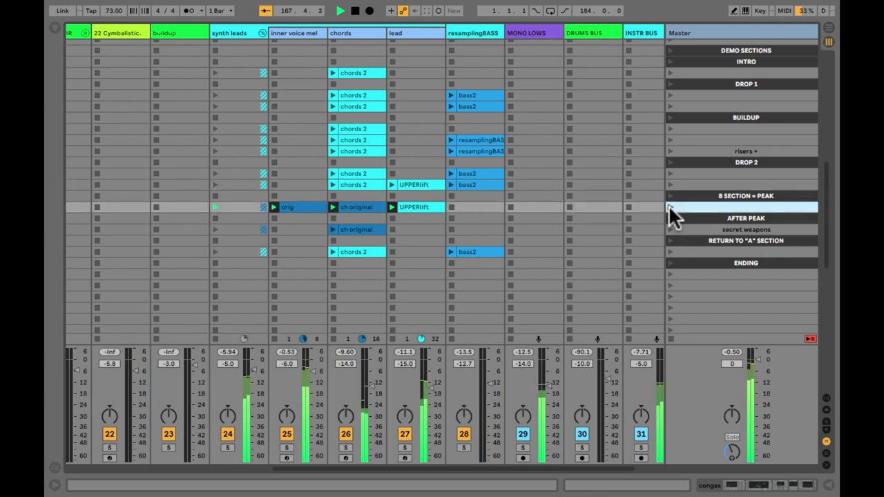
- Examine the peak scene's playing clips across the tracks, starting with the CH 8bar clip on SUB BASS, and stop playback
scroll(667, 205, left, 10)
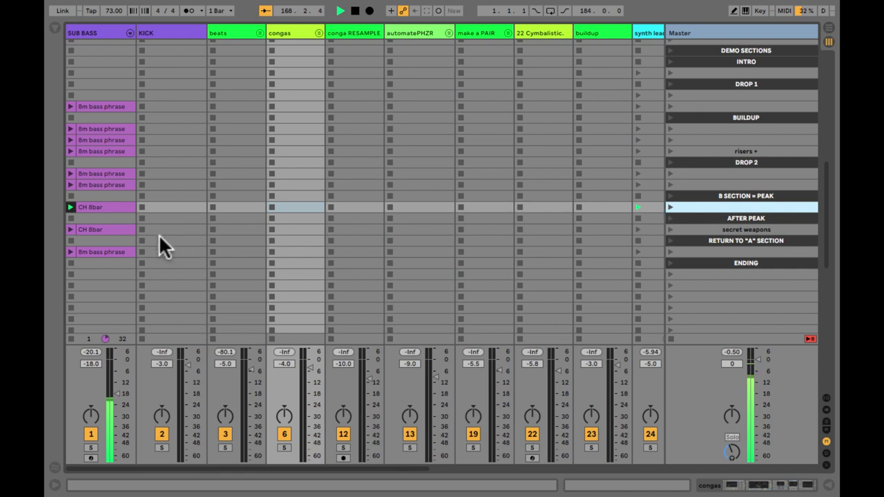
click(113, 209)
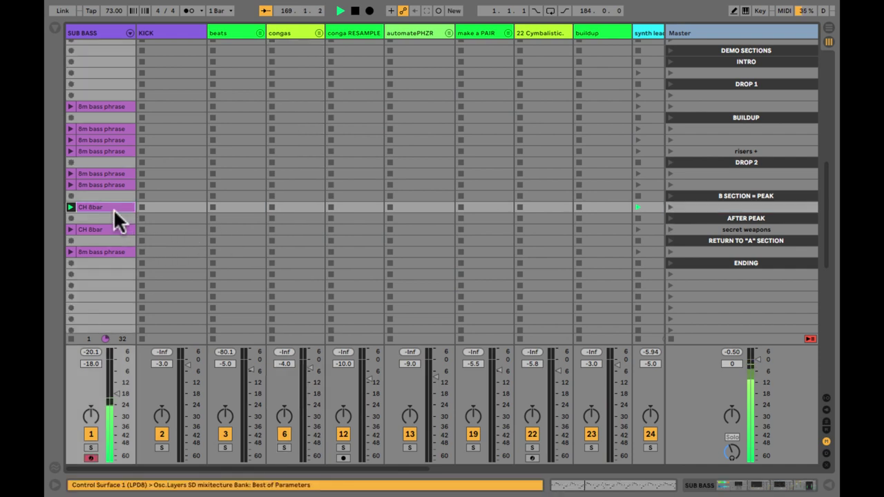
scroll(113, 209, right, 10)
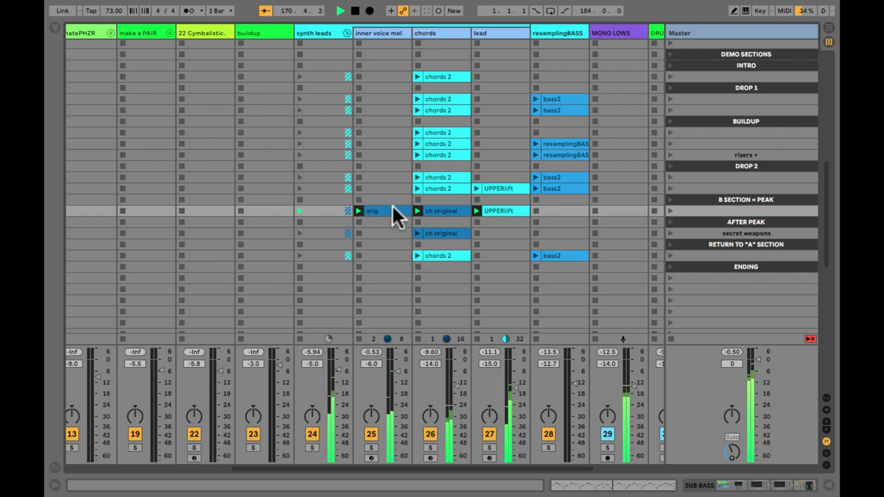
scroll(345, 219, left, 2)
scroll(341, 210, left, 6)
scroll(340, 209, right, 2)
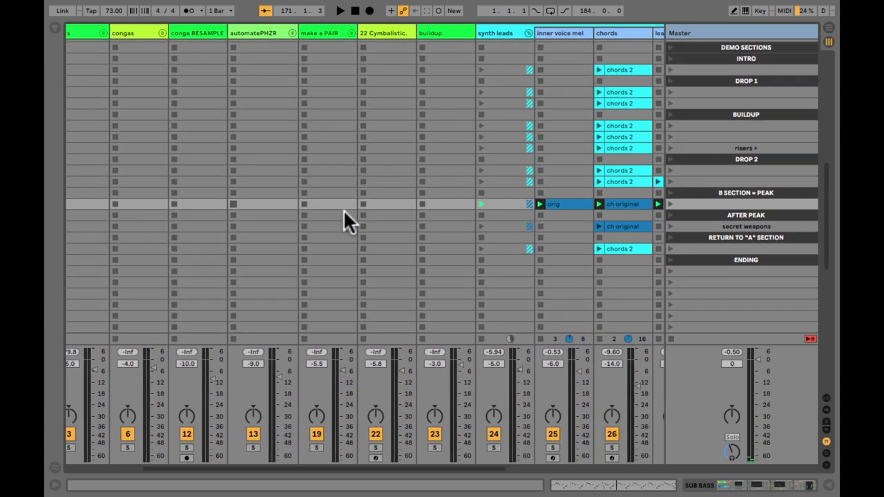
- Launch the secret weapons scene and compare its clips with the peak scene's inner voice, chords and lead clips
scroll(343, 209, right, 5)
click(669, 226)
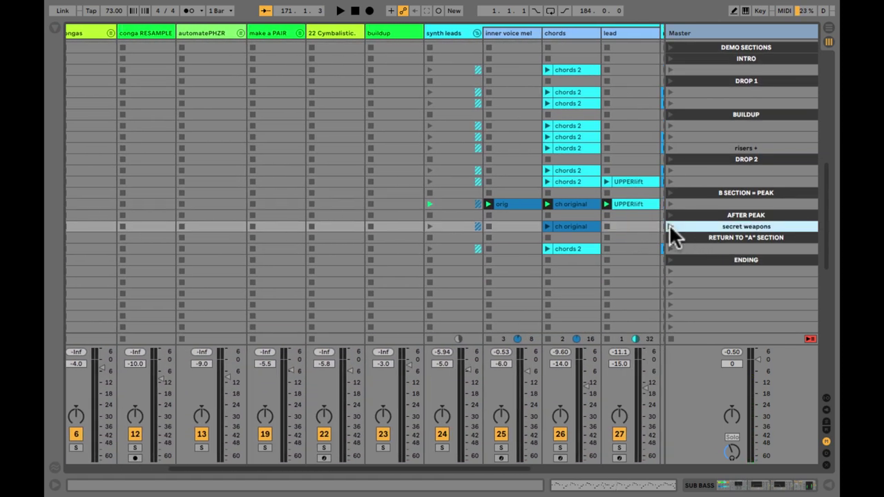
scroll(638, 227, left, 10)
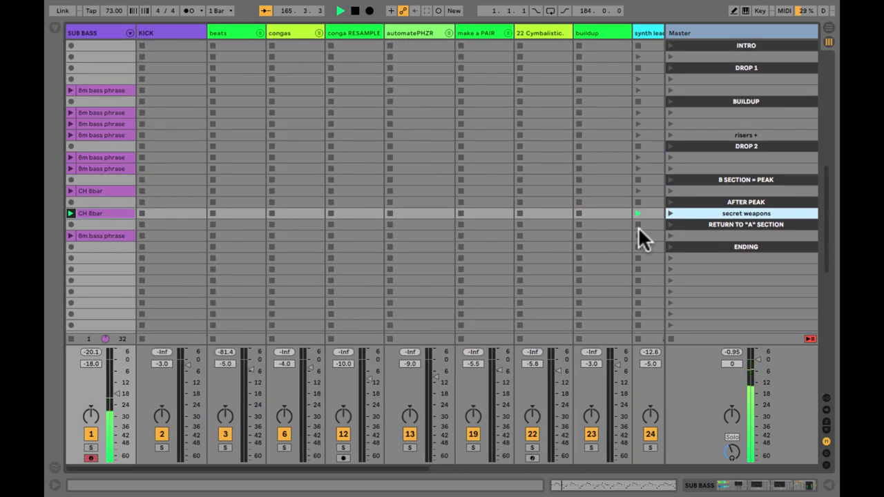
click(709, 191)
scroll(484, 188, right, 10)
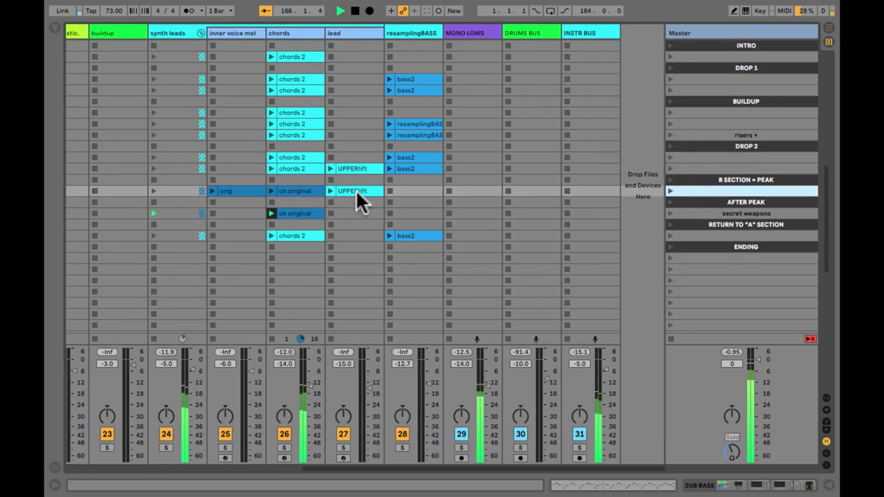
click(245, 192)
click(352, 192)
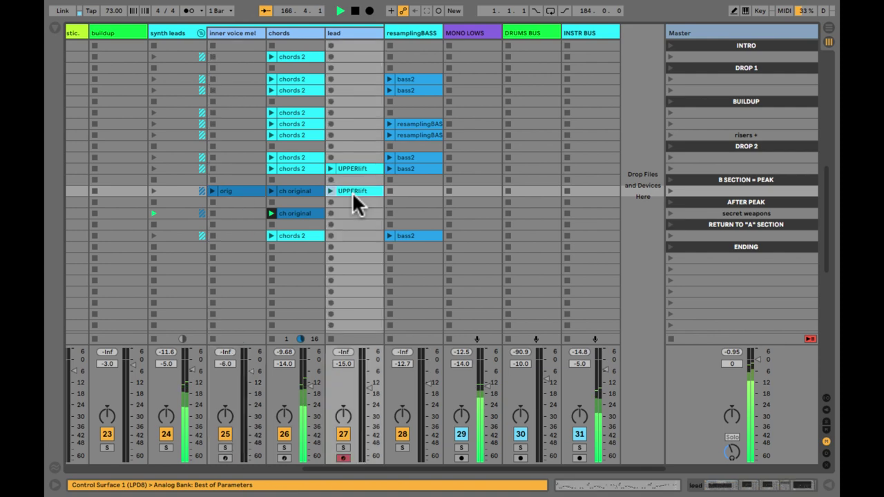
click(310, 213)
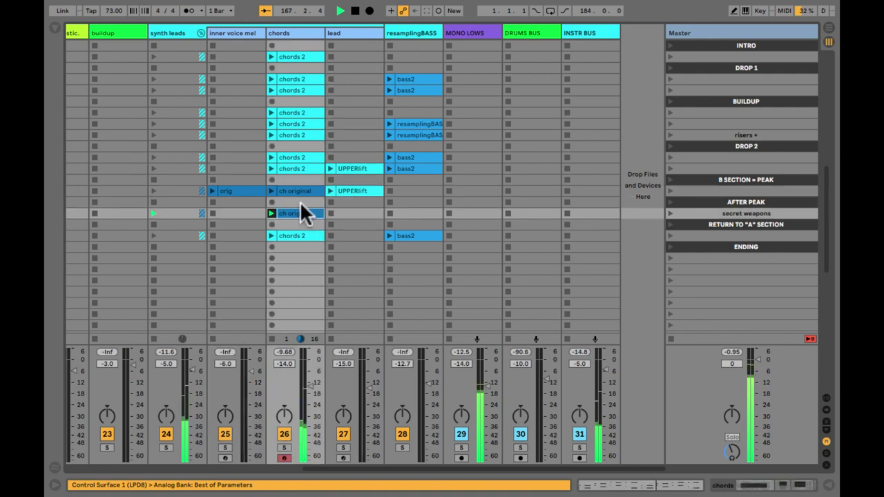
- Audition the congas group's third-row clip from the clip stacks over the secret weapons scene, then stop the congas
scroll(194, 86, left, 5)
scroll(249, 58, up, 10)
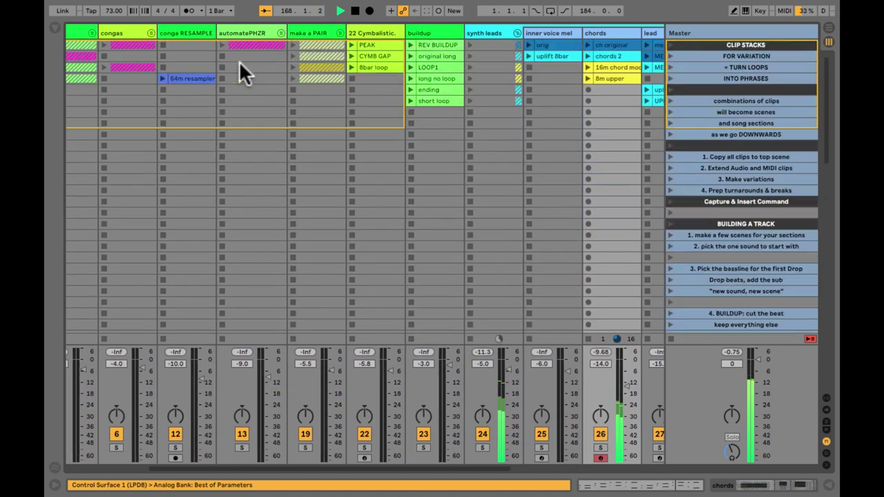
scroll(161, 61, left, 2)
click(169, 67)
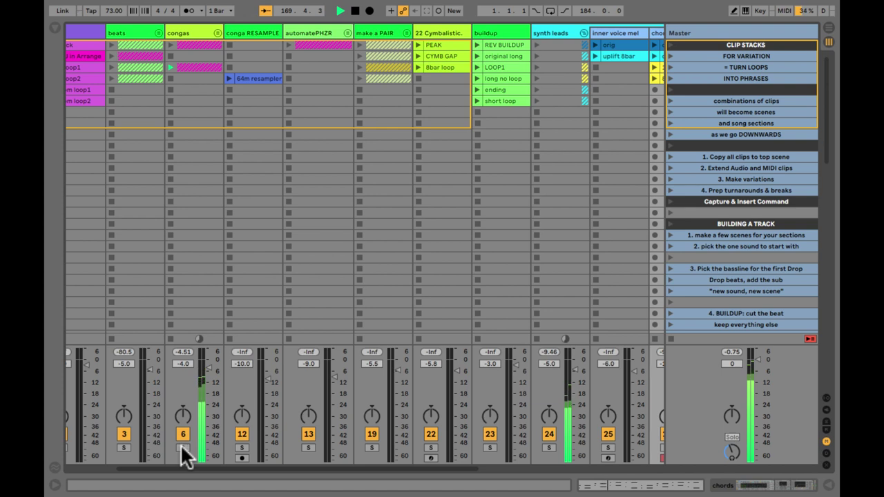
click(170, 339)
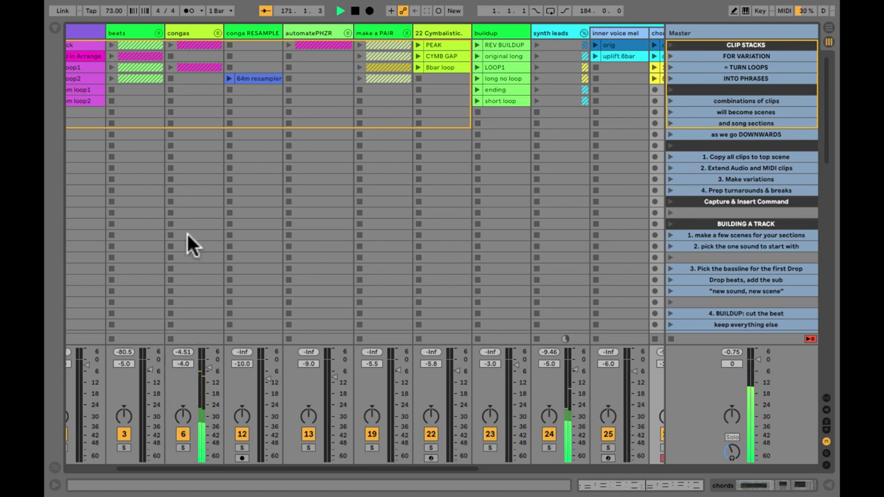
- Review the SUB BASS clips across the DEMO SECTIONS scenes, going from the first 8m bass phrase down to the peak section
scroll(296, 220, right, 5)
scroll(296, 232, right, 1)
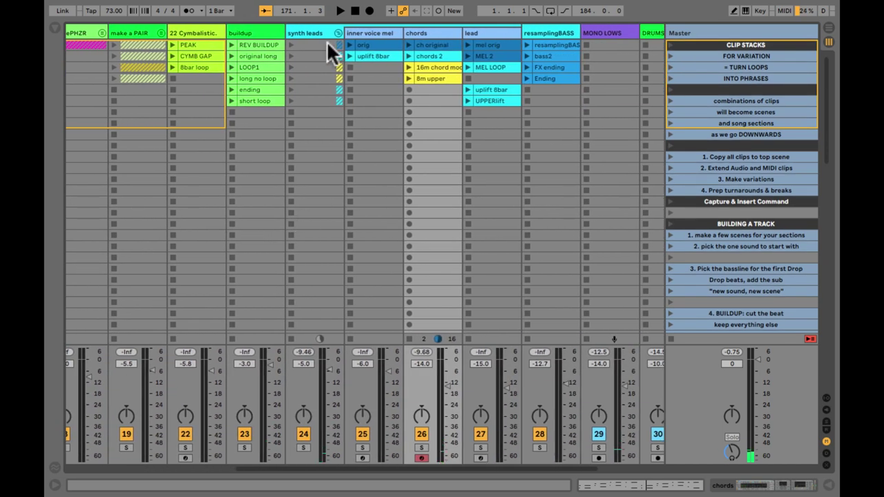
scroll(718, 185, down, 15)
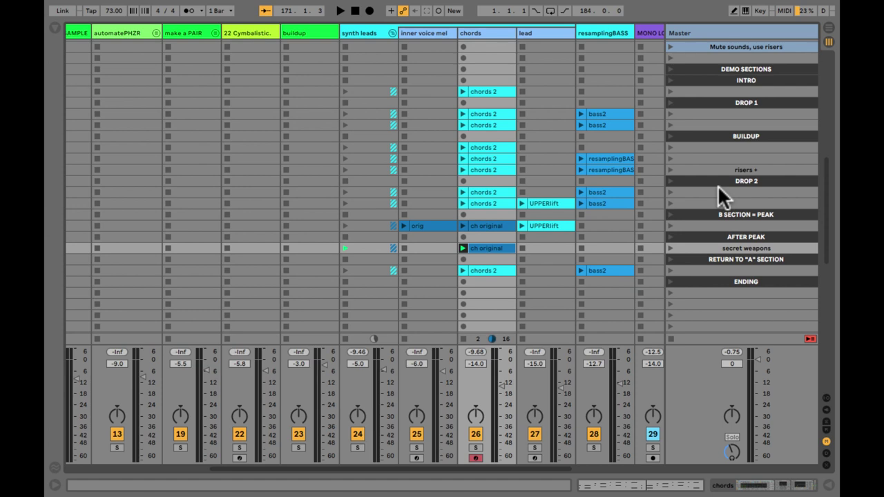
scroll(718, 185, left, 6)
scroll(718, 185, up, 1)
click(104, 143)
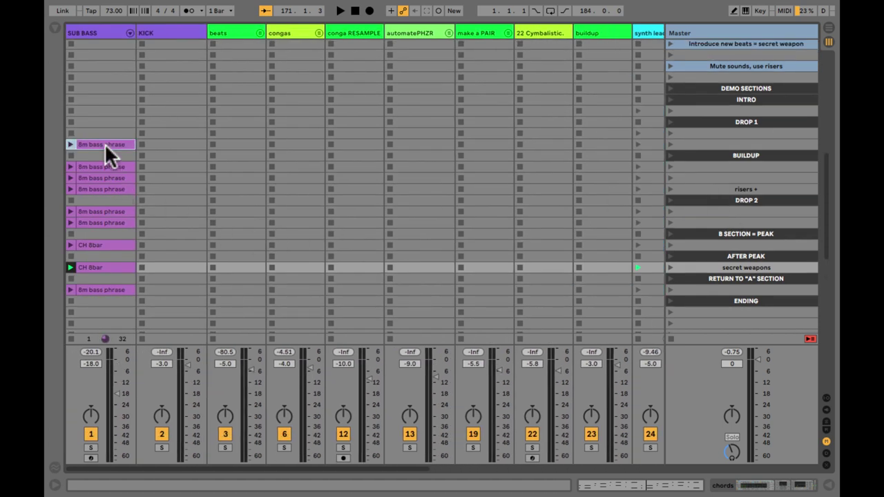
key(Down)
key(Down)
key(Down)
key(Down)
key(Down)
key(Down)
key(Down)
key(Down)
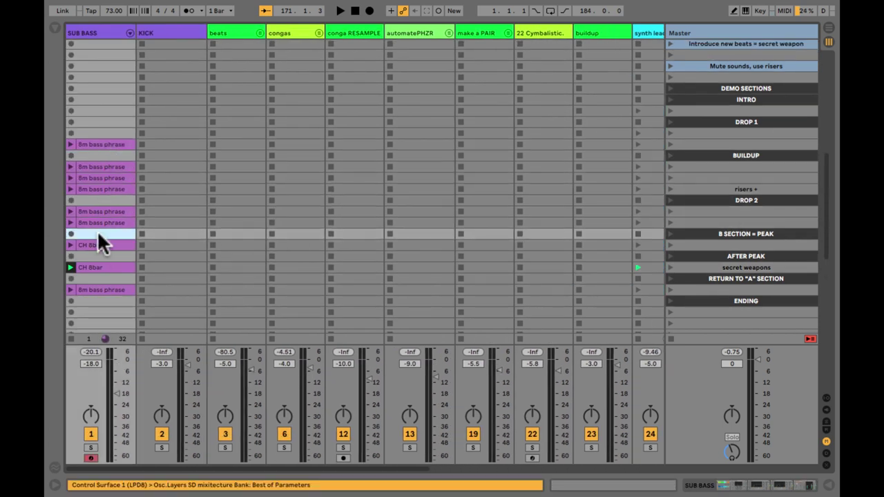
- Recolor both CH 8bar clips on the SUB BASS track violet to set them apart from the 8m bass phrase clips
click(98, 266)
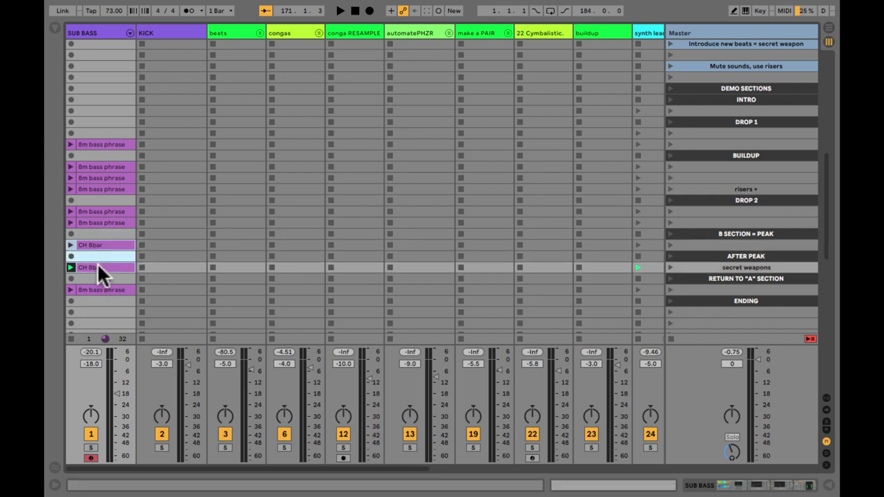
right_click(99, 266)
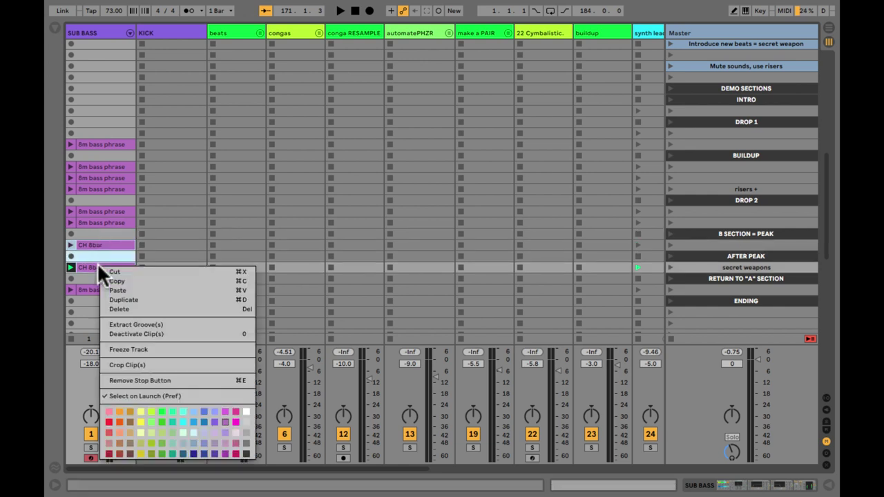
click(214, 420)
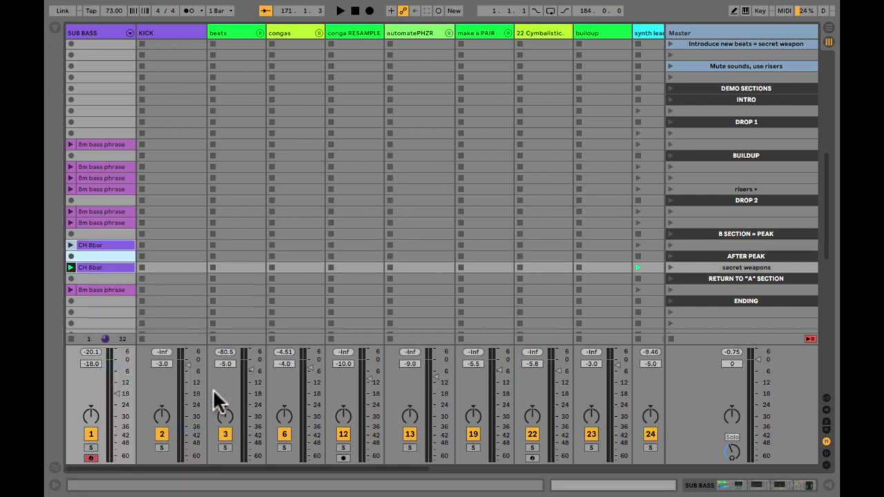
- Point out the RETURN TO "A" SECTION header and the scene below it by selecting each
click(690, 289)
scroll(690, 288, down, 2)
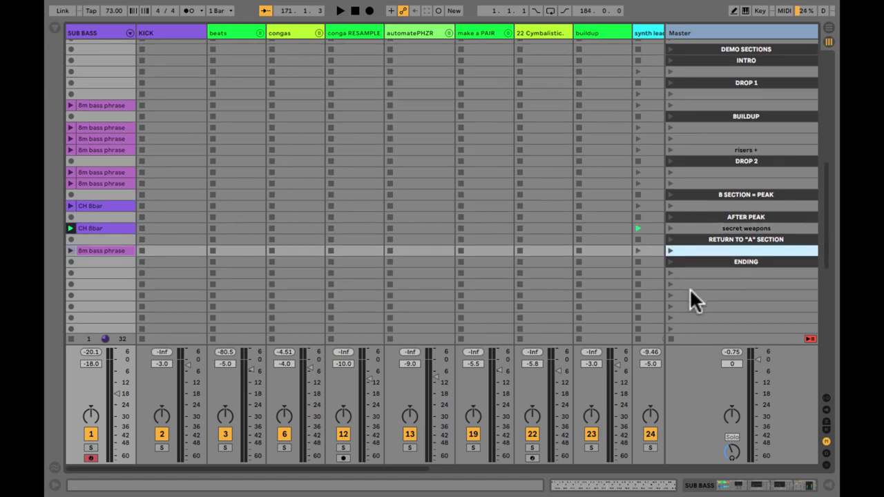
click(724, 240)
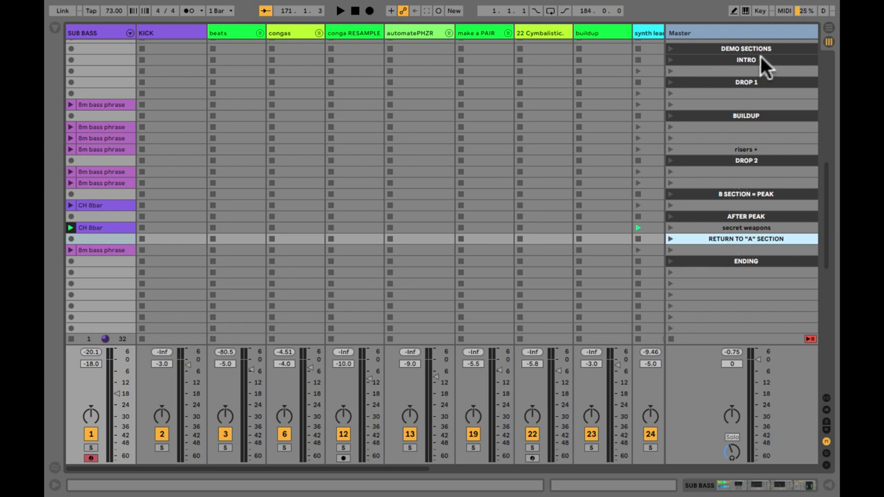
- Launch the scene below INTRO and look across its row at the chords and lead tracks
click(740, 69)
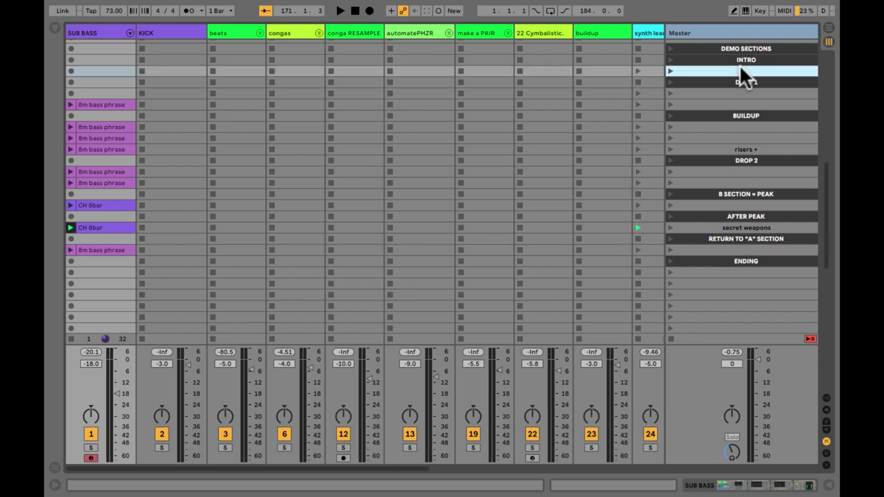
click(671, 70)
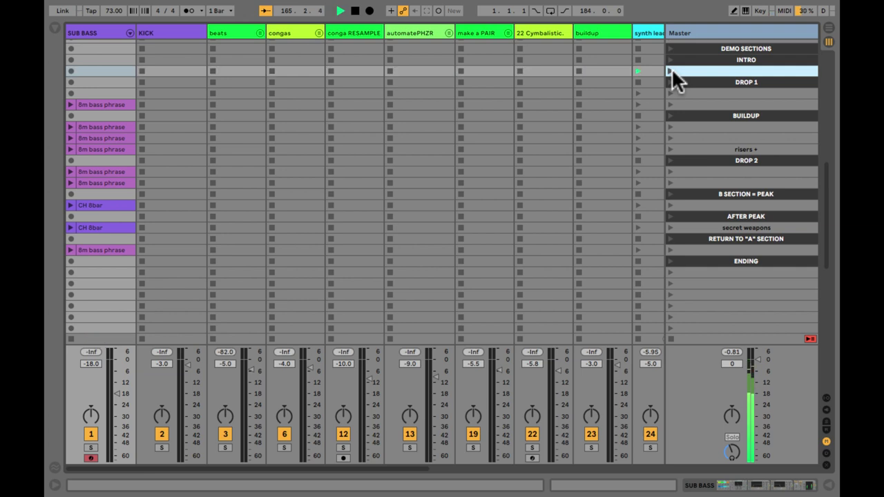
scroll(593, 100, right, 5)
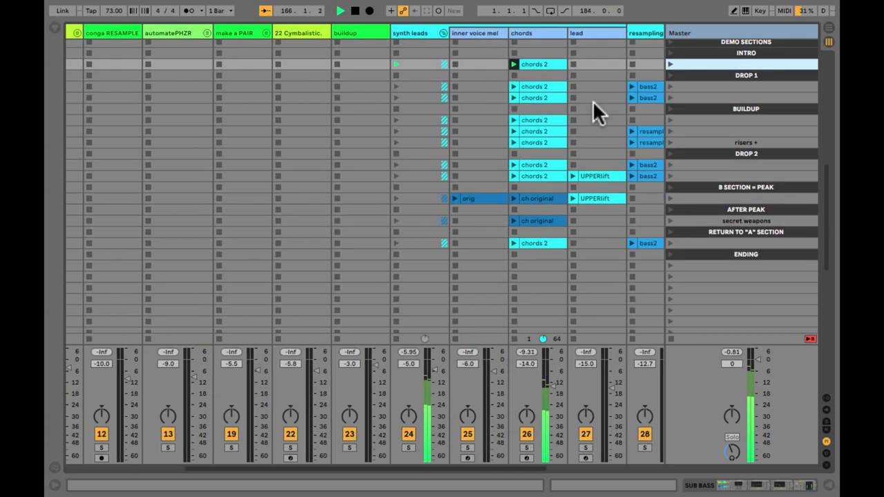
scroll(593, 100, right, 5)
- Stop playback and copy the intro's chords 2 clip into the scene below ENDING
click(291, 62)
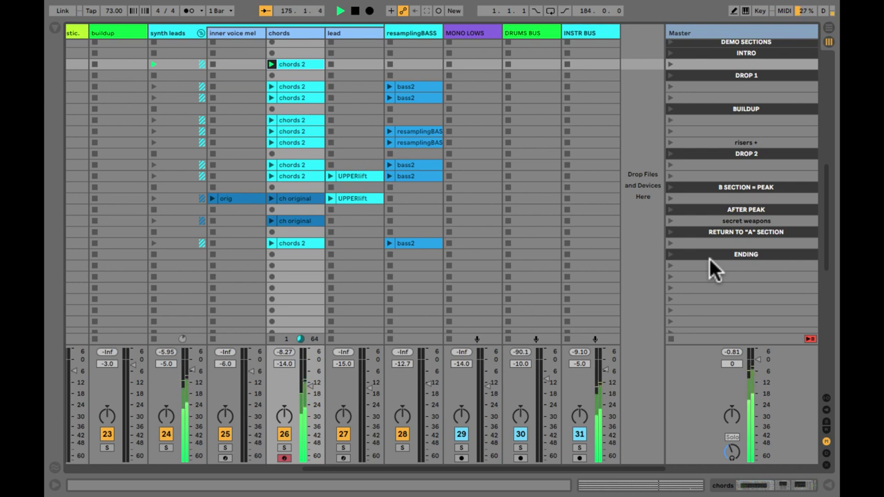
key(space)
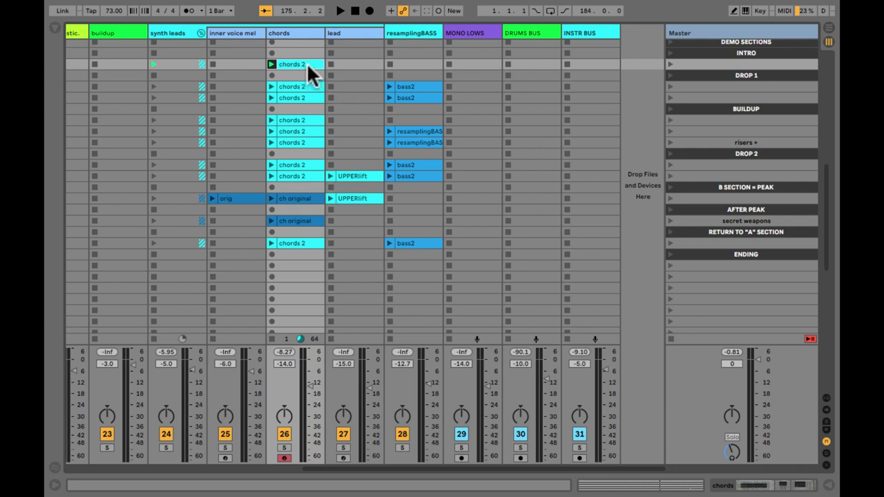
drag(307, 63, 303, 262)
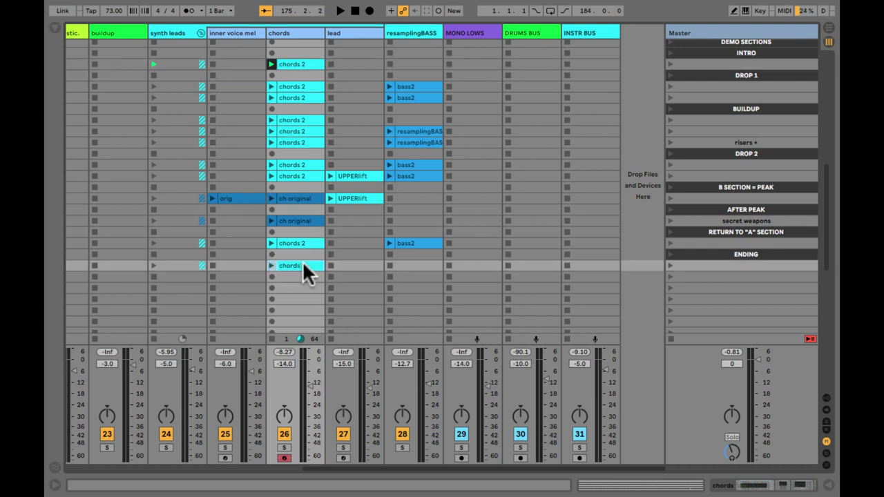
- Launch the scene below ENDING, then return to the INTRO row and the DEMO SECTIONS header
click(668, 264)
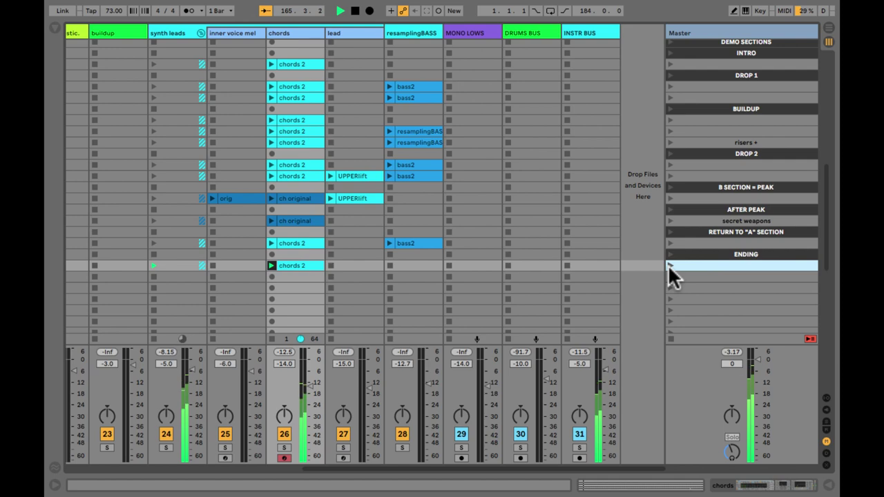
scroll(684, 261, up, 3)
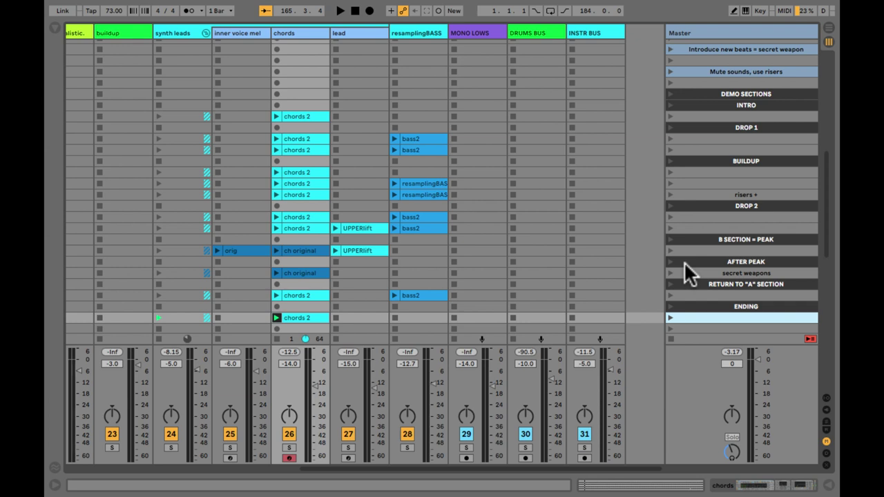
click(405, 118)
scroll(732, 134, down, 2)
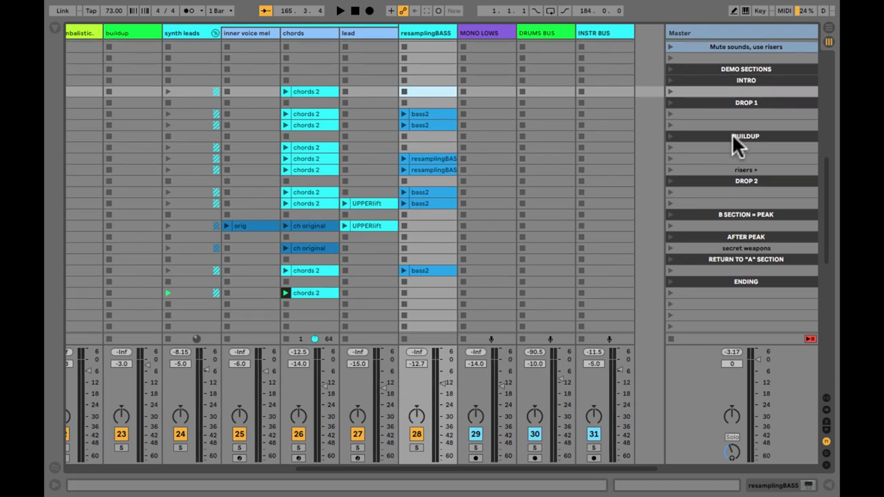
click(713, 71)
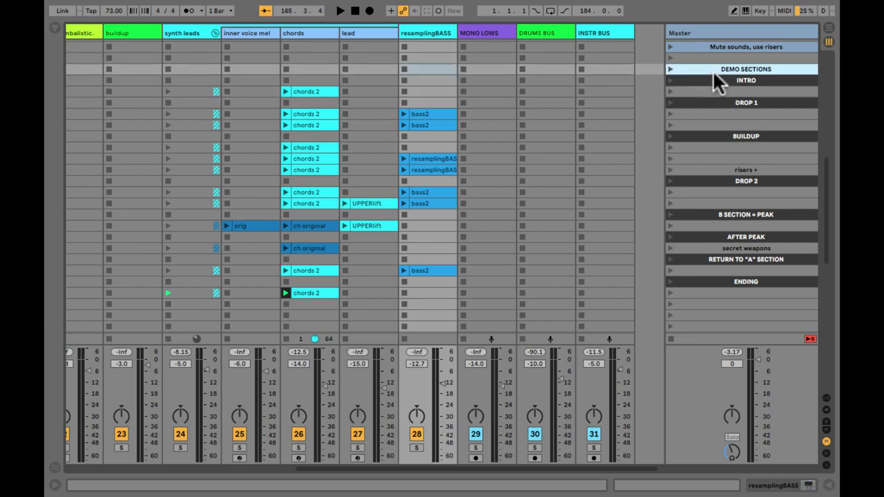
- Audition the big click and 146bpm loop1 clips on the KICK track in the clip stacks
scroll(622, 92, up, 10)
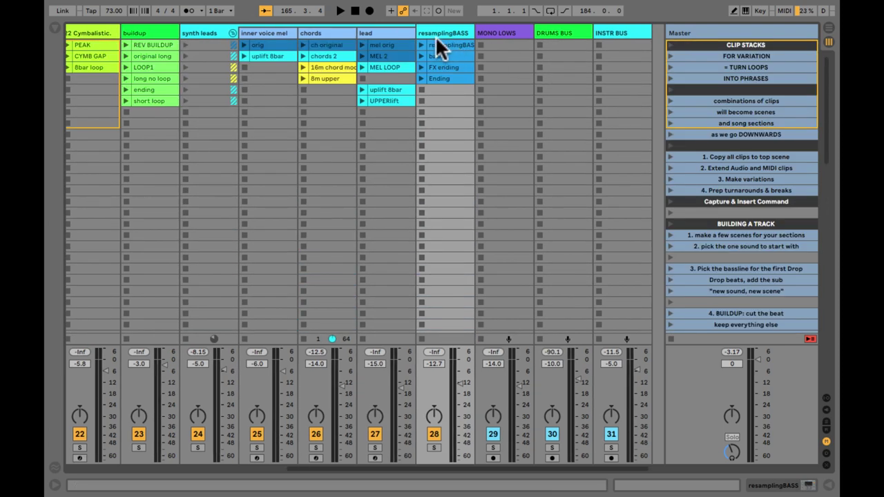
scroll(433, 39, left, 10)
click(176, 43)
click(141, 44)
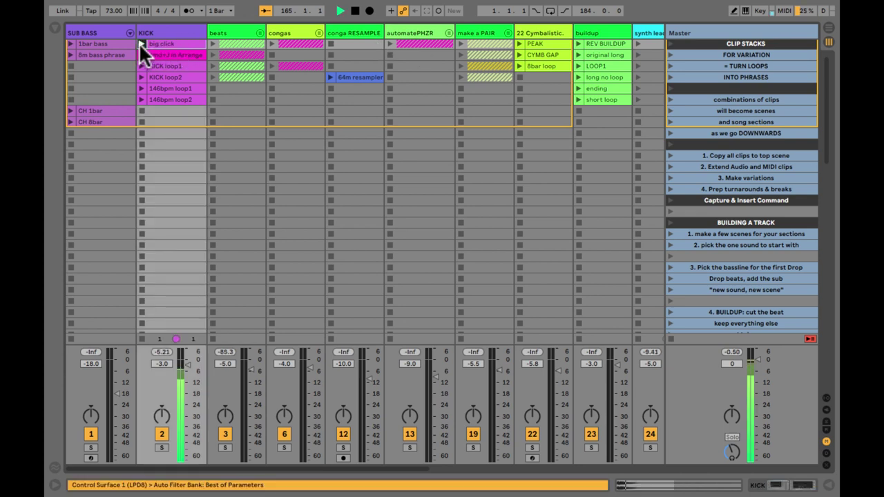
click(140, 88)
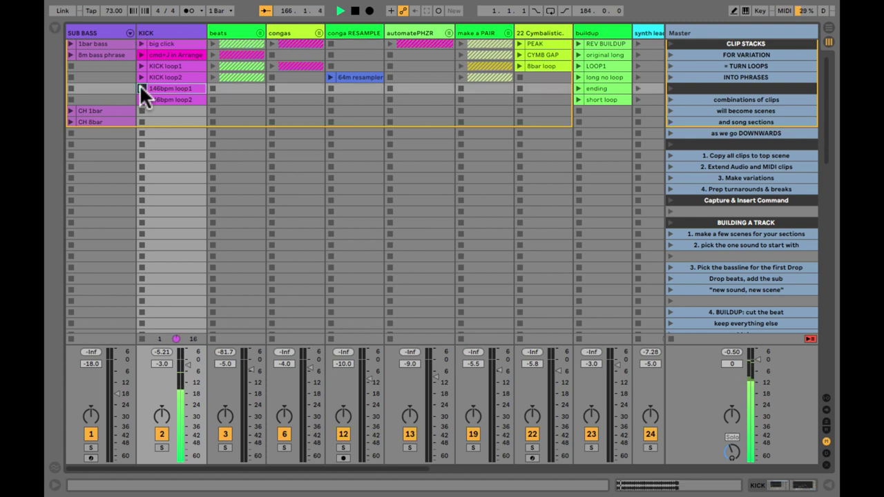
- Show the track layout by unfolding and refolding the beats group and selecting the MONO LOWS and INSTR BUS tracks
click(225, 40)
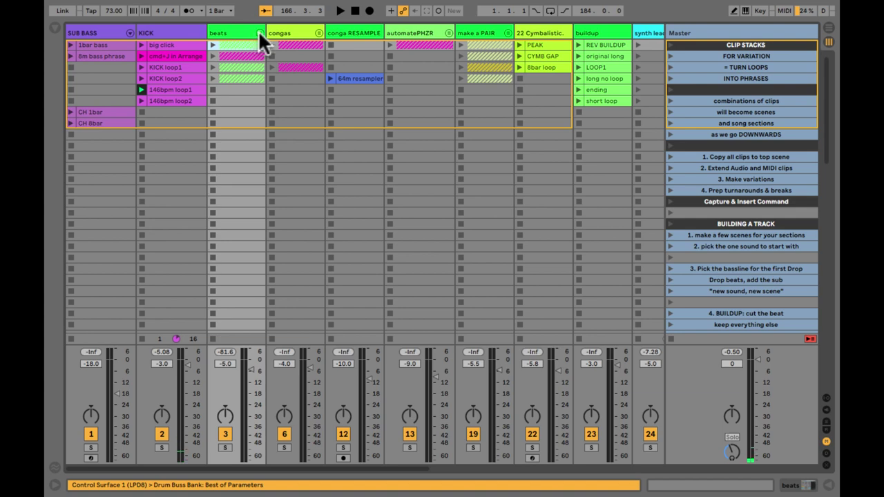
click(259, 33)
click(259, 33)
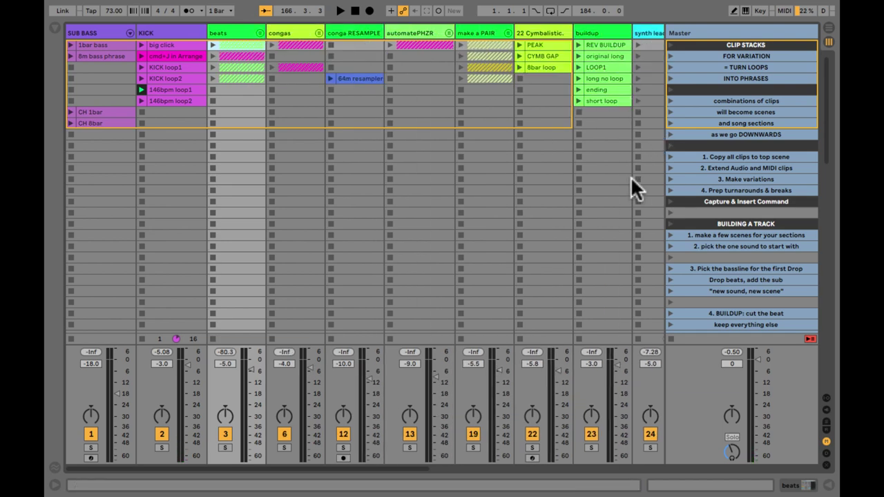
scroll(630, 176, right, 10)
click(483, 32)
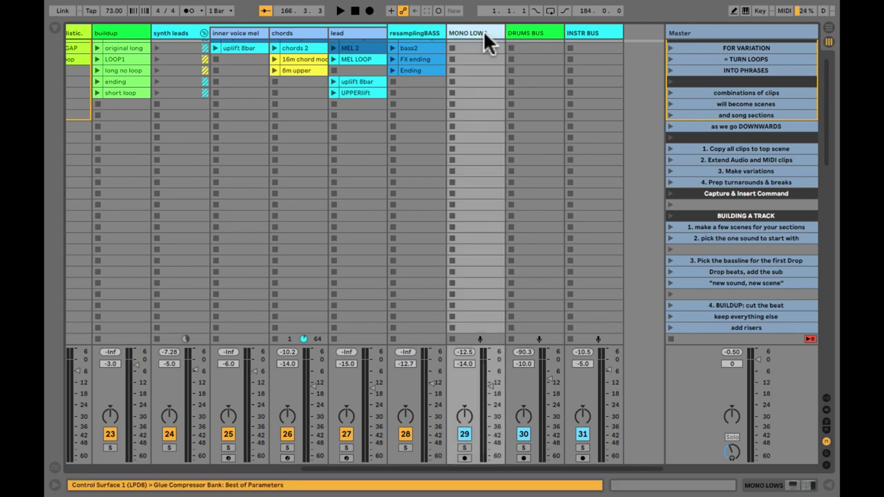
click(593, 32)
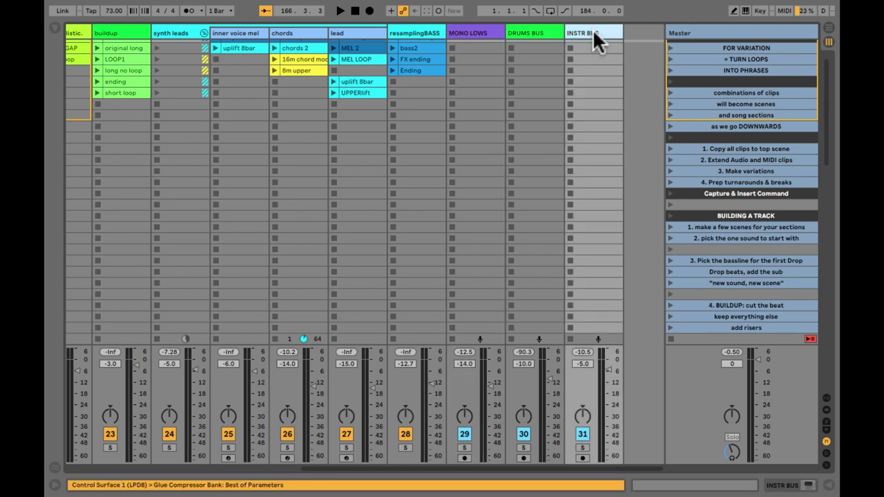
- Walk through the DEMO SECTIONS structure by selecting INTRO, DROP 1, BUILDUP, DROP 2 and the second DROP 2 scene
scroll(736, 154, down, 15)
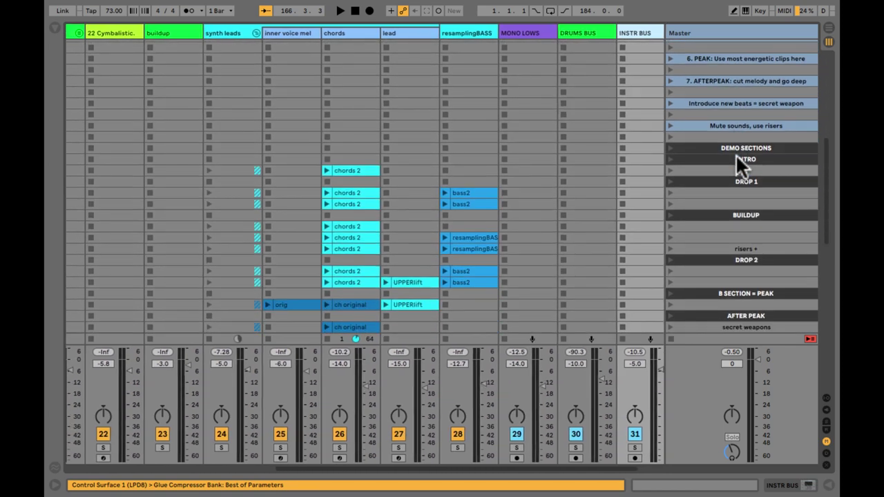
scroll(736, 154, down, 3)
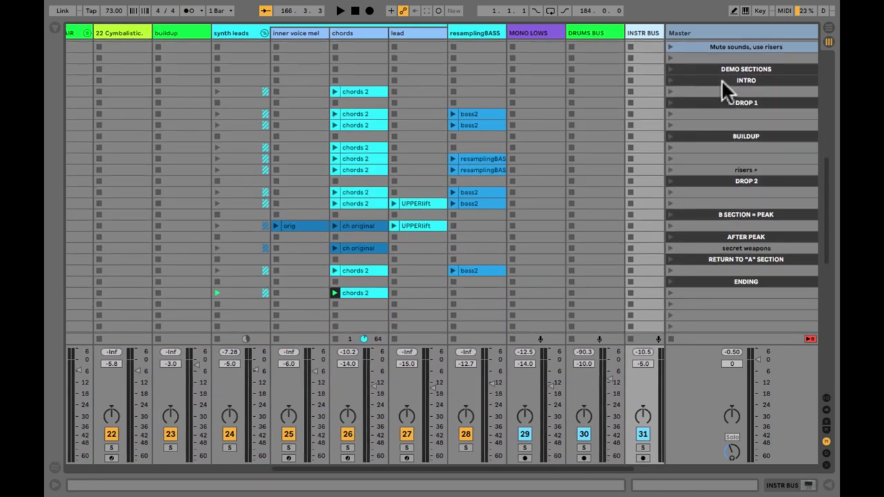
click(721, 80)
click(719, 102)
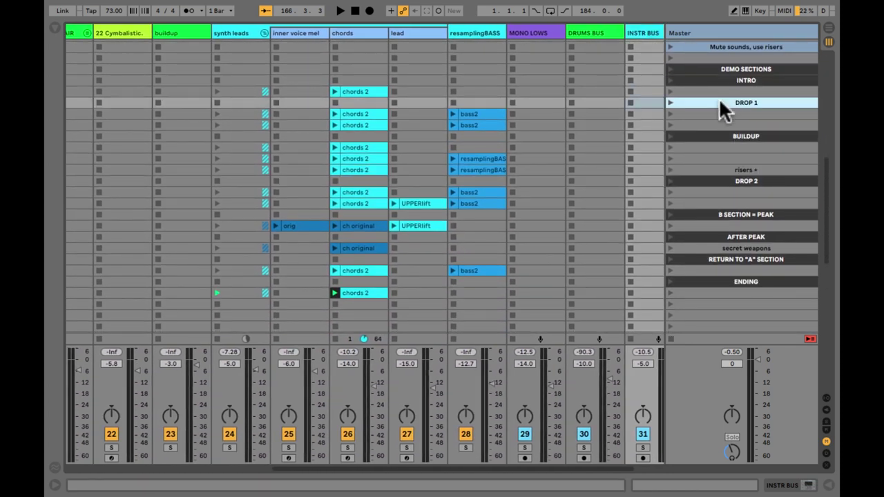
click(717, 136)
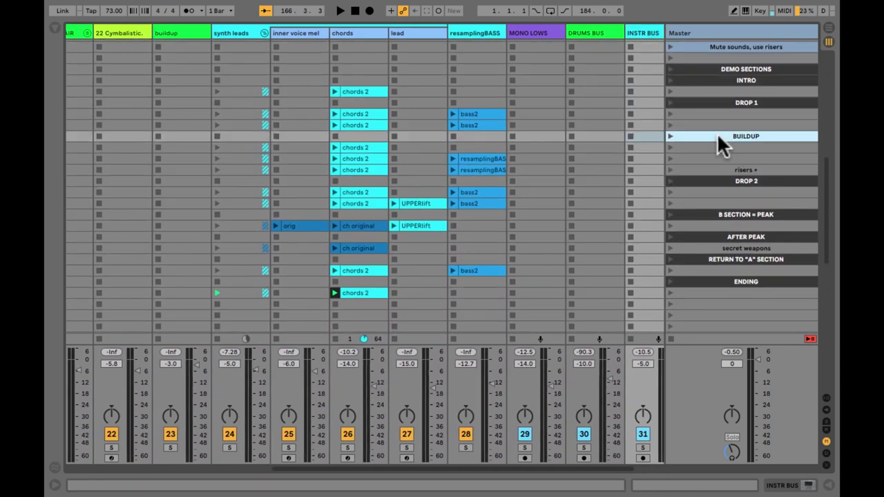
click(712, 181)
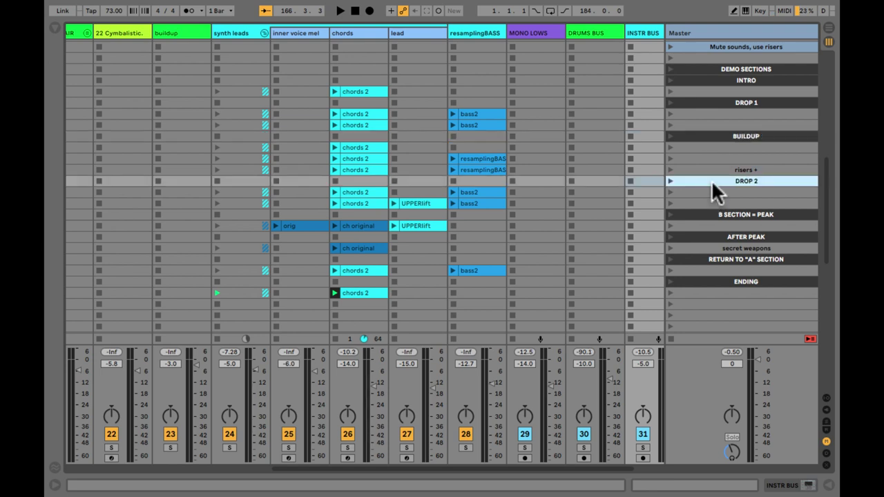
click(714, 202)
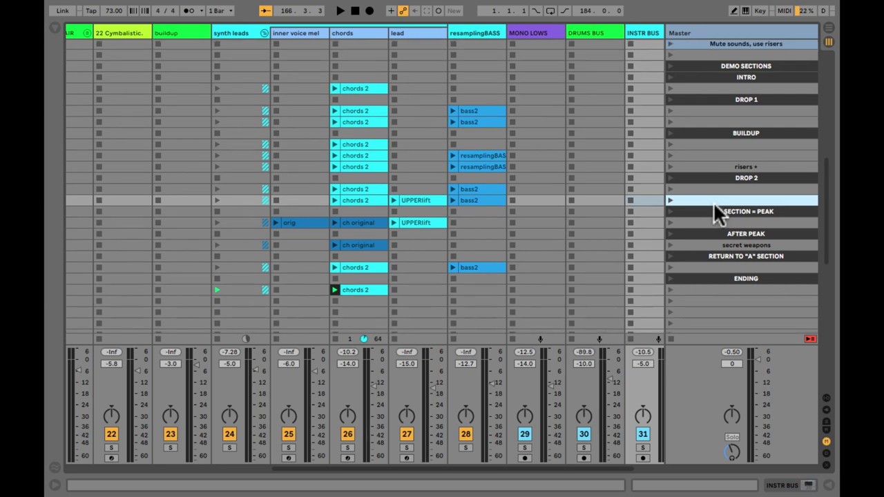
scroll(714, 201, down, 3)
- Name the empty scene below Capture & Insert Command "cmd+shift+i"
scroll(714, 202, up, 15)
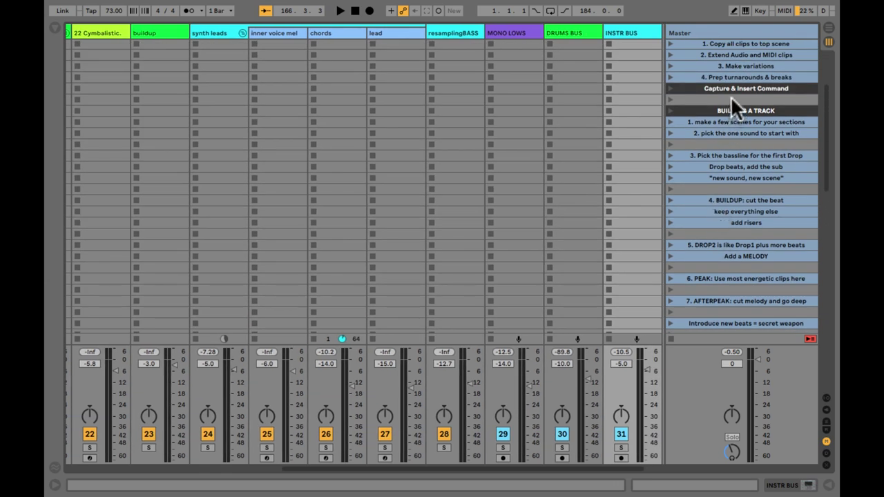
click(731, 98)
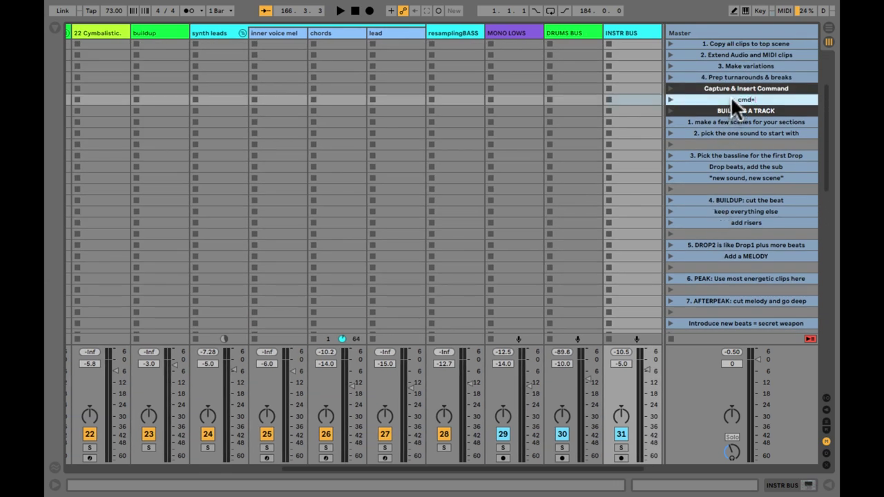
text(+i)
key(Return)
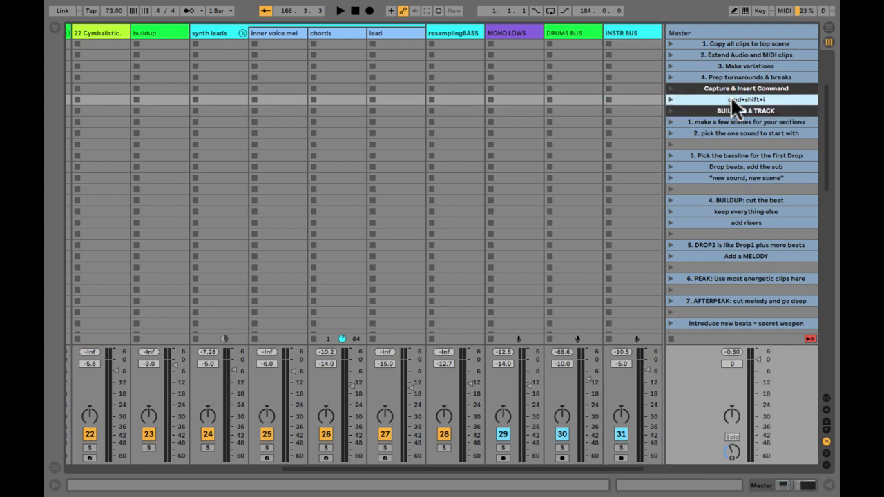
- Color the "cmd+shift+i" scene the same muted blue as the instruction scenes around it
right_click(731, 97)
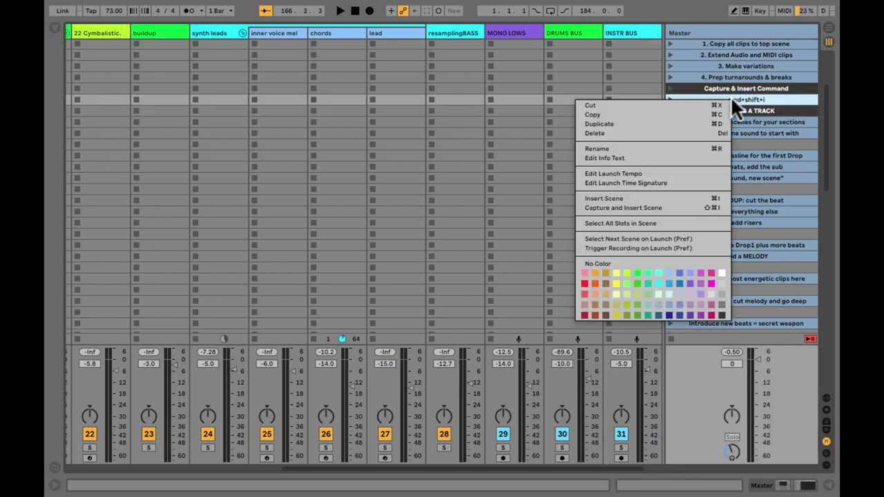
click(669, 305)
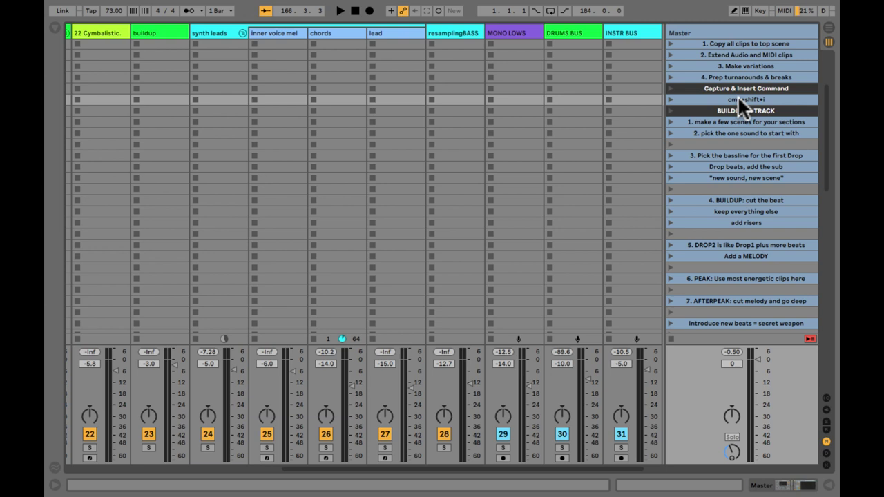
- Launch the unnamed scene directly below INTRO in the DEMO SECTIONS
scroll(620, 112, down, 6)
scroll(621, 112, up, 10)
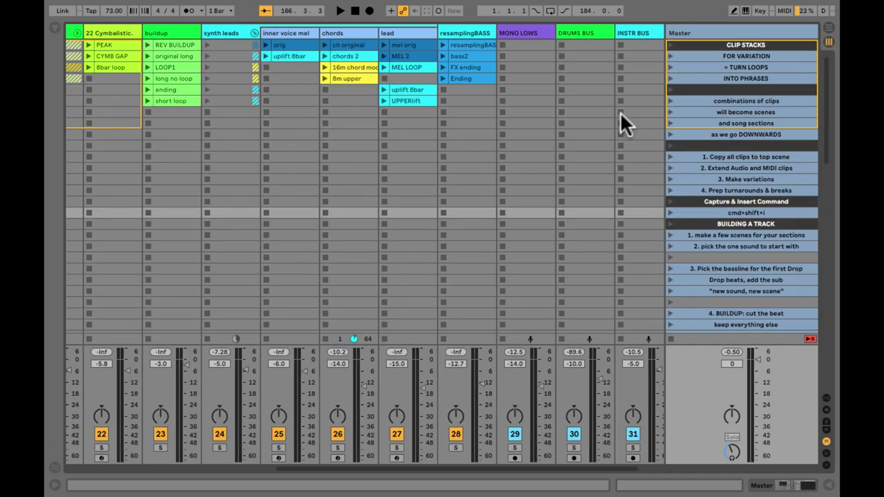
scroll(508, 88, left, 8)
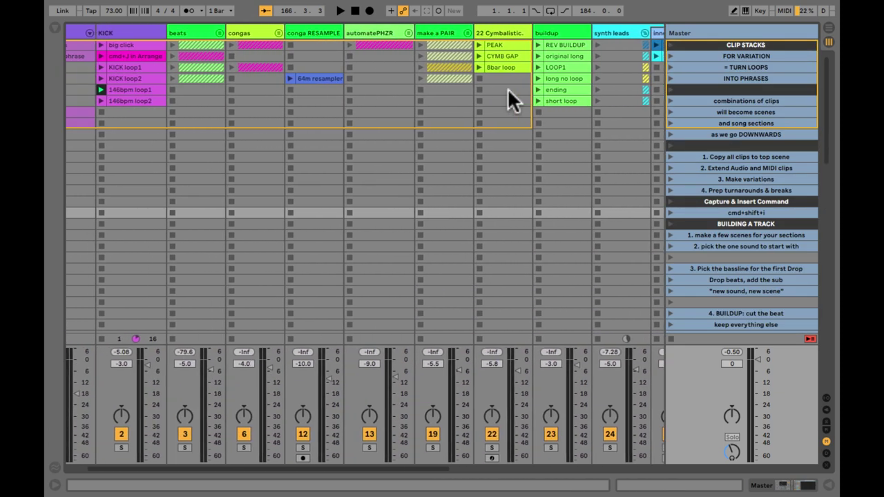
scroll(507, 89, left, 3)
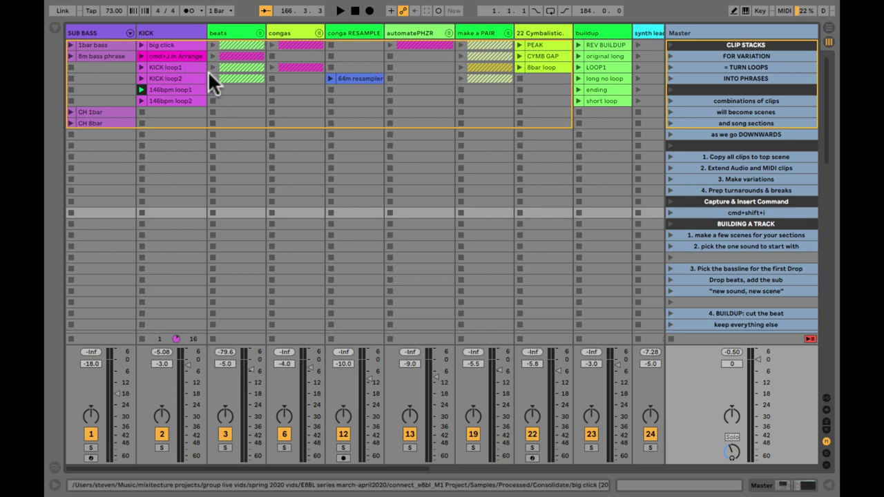
scroll(623, 103, down, 15)
scroll(623, 103, right, 2)
scroll(622, 105, down, 3)
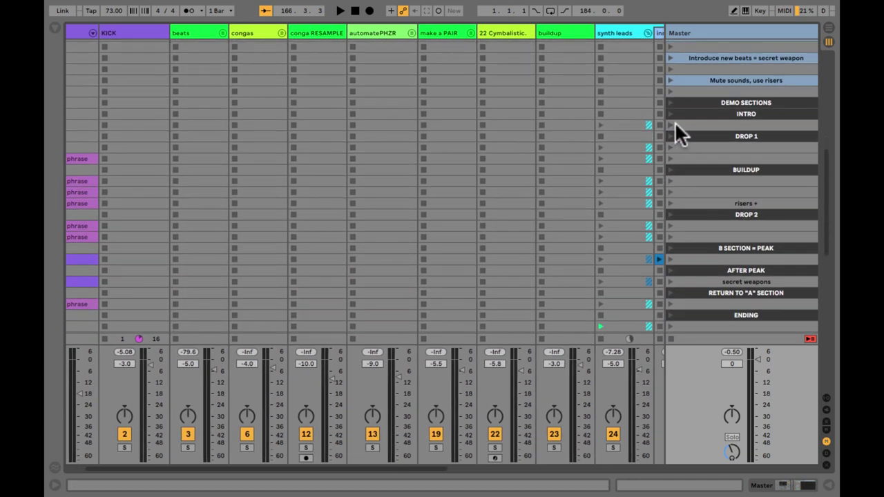
click(666, 125)
click(669, 125)
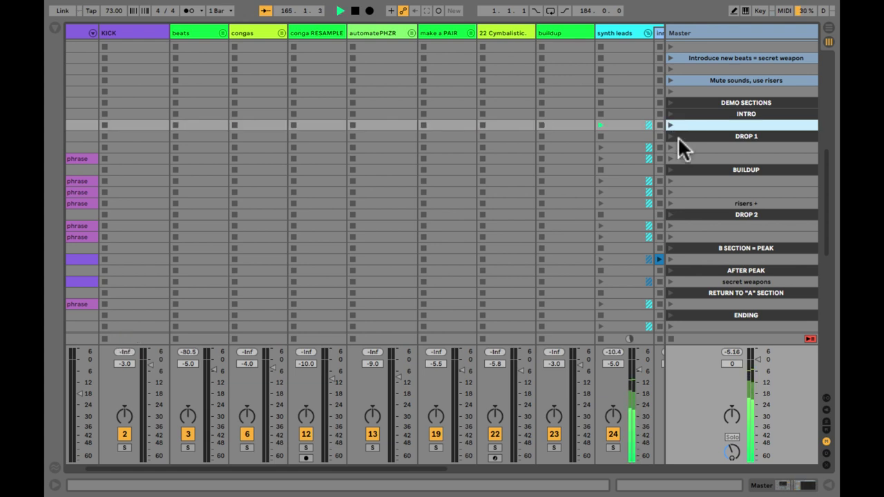
click(686, 127)
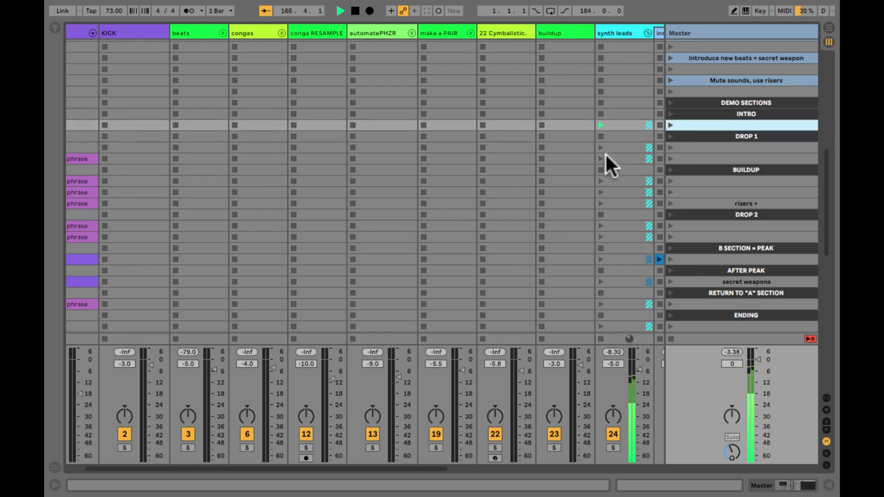
- Open the REV BUILDUP clip at the head of the buildup track's stack and launch it over the intro
scroll(605, 152, right, 10)
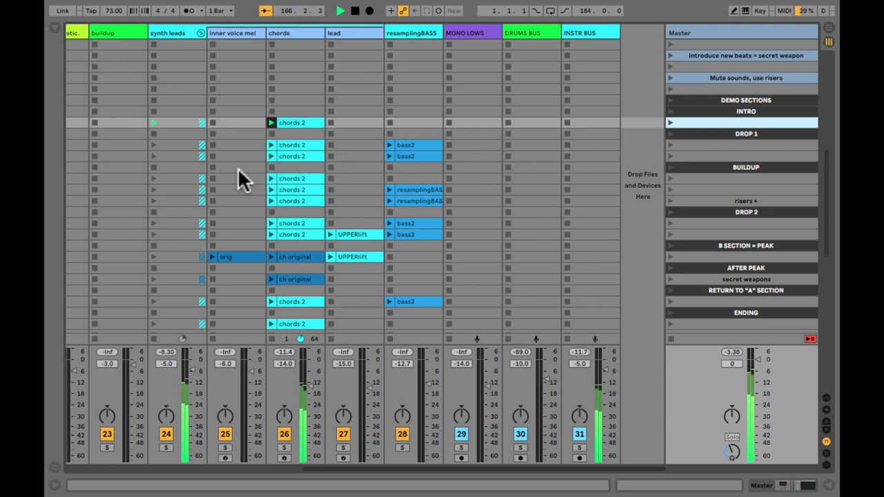
scroll(114, 94, up, 15)
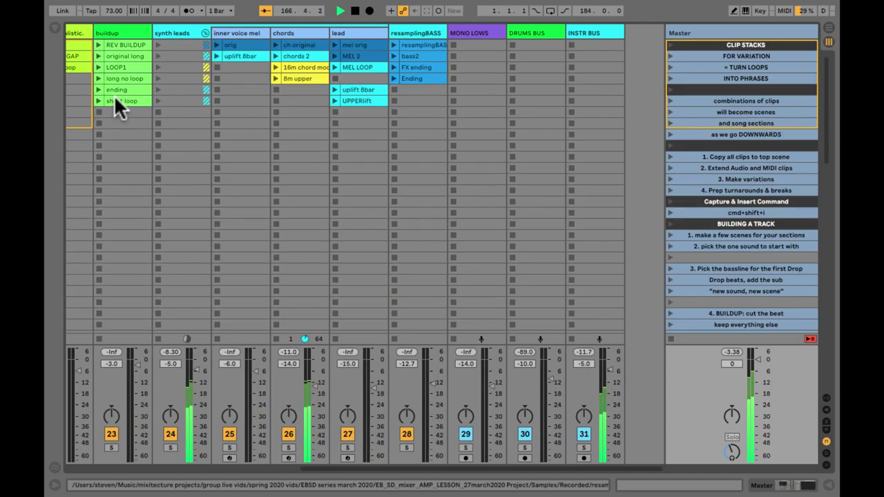
click(112, 45)
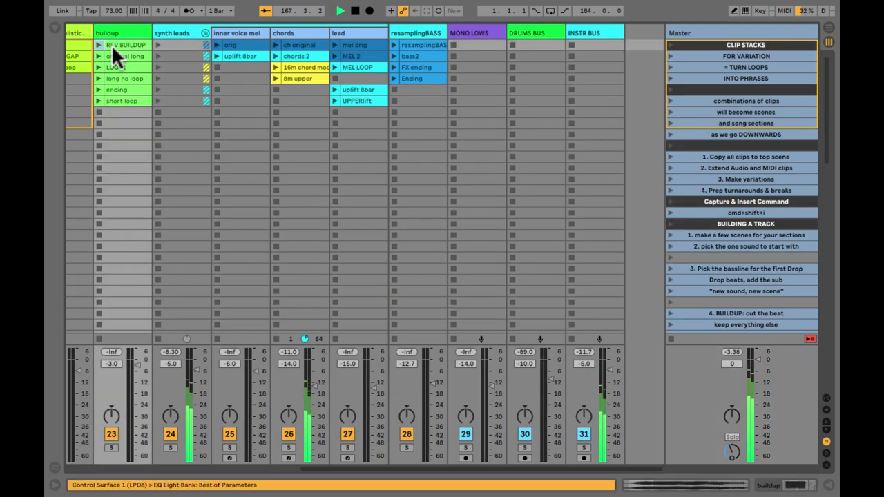
double_click(111, 44)
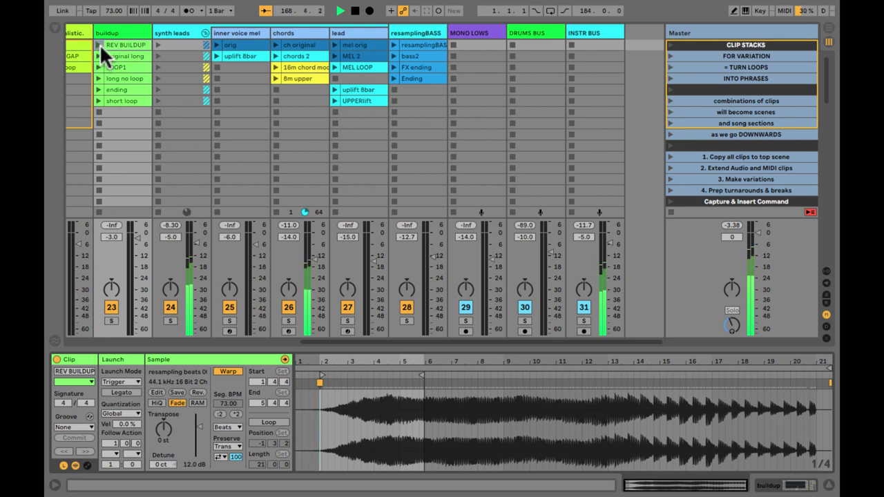
click(100, 45)
- Capture the playing clips into a new scene below the first INTRO scene
scroll(312, 168, down, 5)
scroll(312, 168, down, 5)
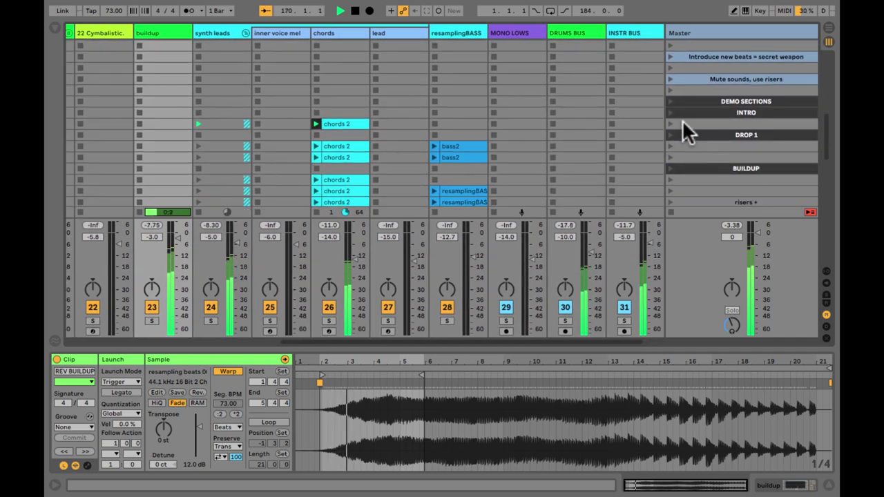
click(683, 124)
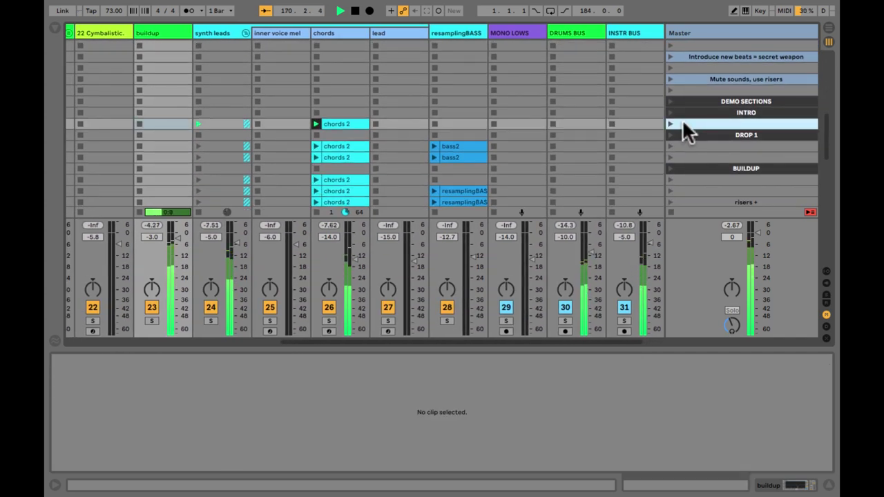
key(ctrl+shift+i)
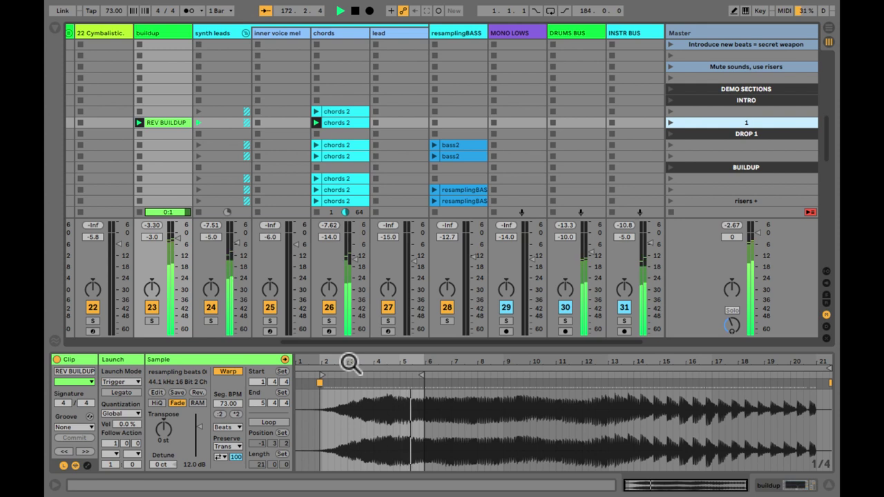
- Launch the first scene under DROP 1, then layer the first beats clip and the KICK track's 146bpm loop1 over it
click(670, 143)
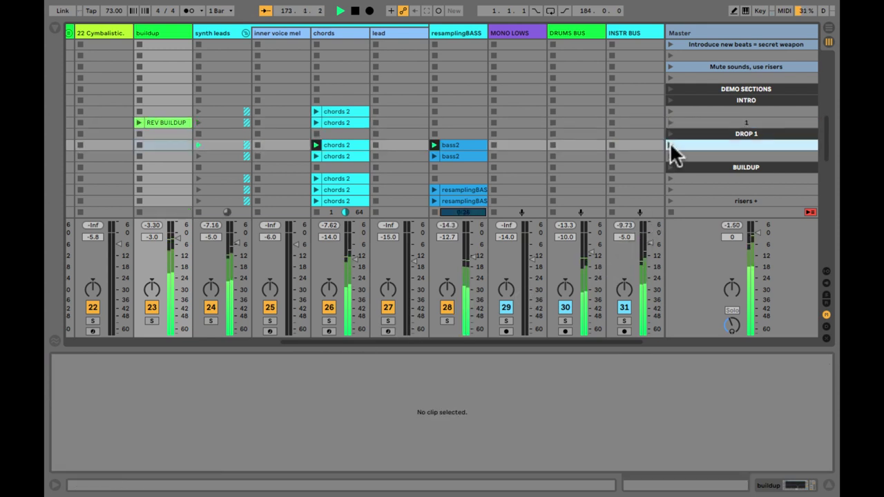
scroll(285, 135, left, 10)
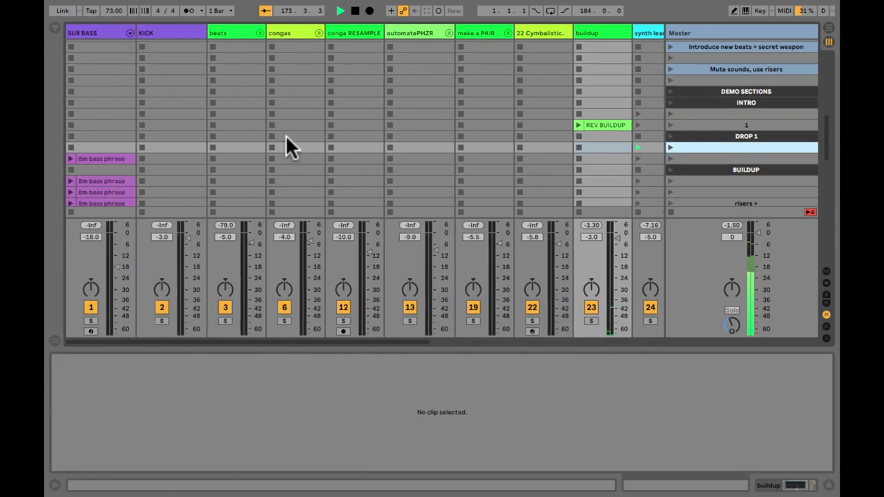
scroll(215, 45, up, 10)
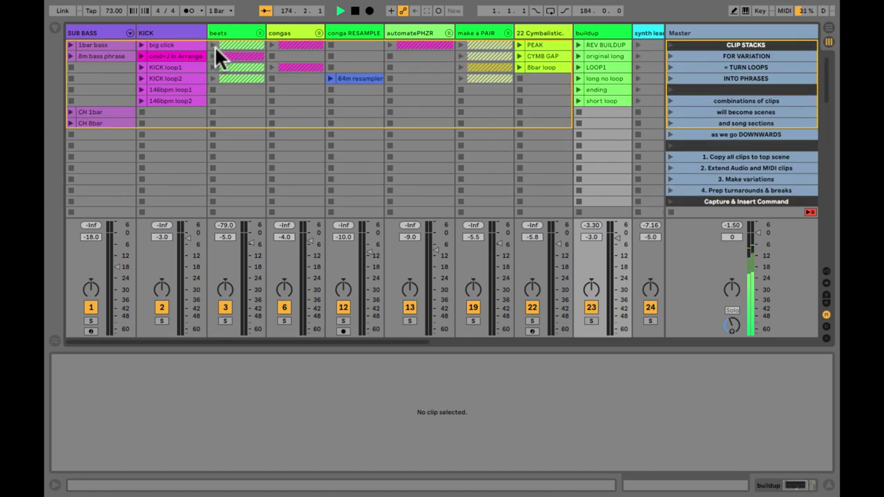
click(213, 44)
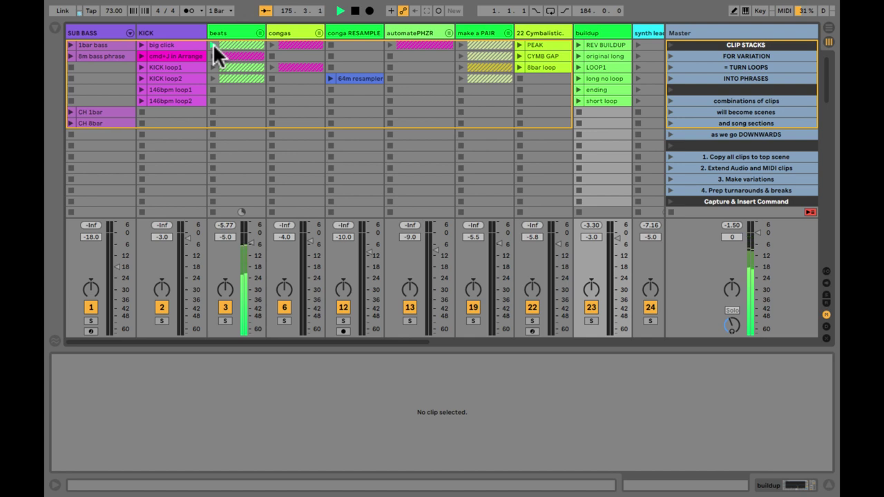
click(141, 89)
- Try to capture the playing clips into a new scene below the unnamed scene in CLIP STACKS
scroll(387, 140, down, 10)
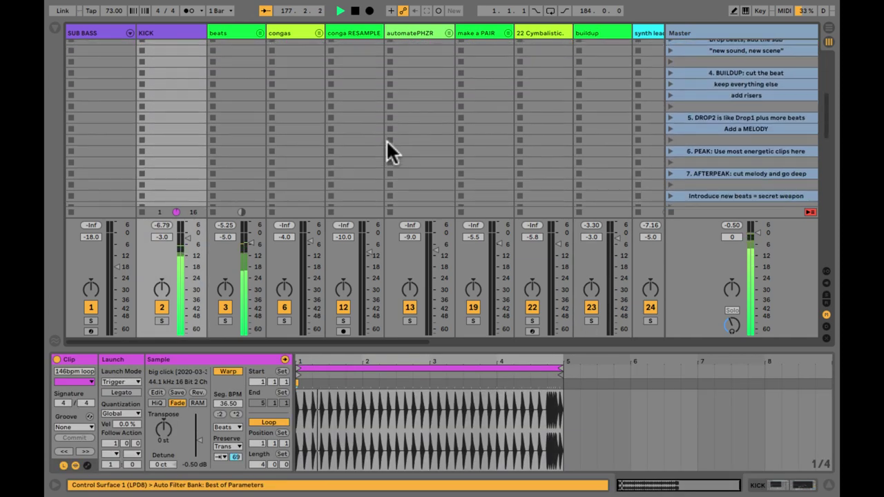
scroll(386, 142, down, 5)
scroll(386, 142, up, 15)
scroll(386, 142, left, 1)
scroll(386, 141, down, 4)
scroll(386, 141, up, 3)
scroll(387, 143, up, 10)
scroll(387, 143, right, 1)
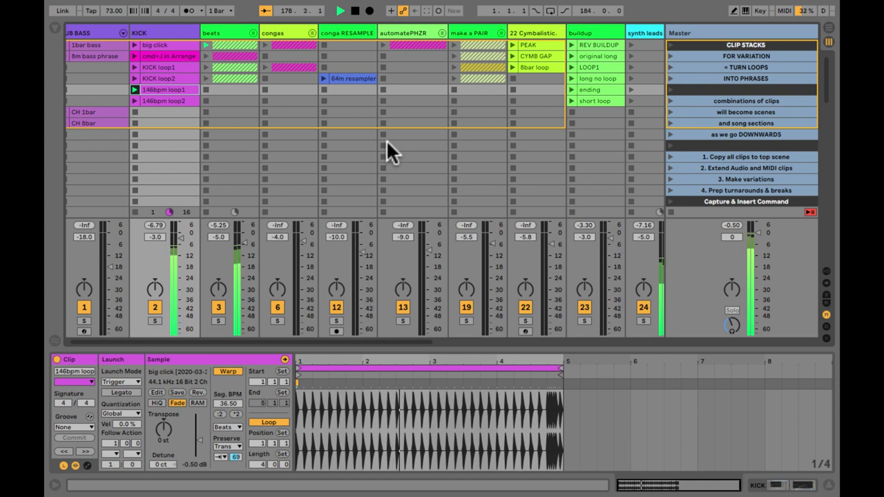
click(713, 89)
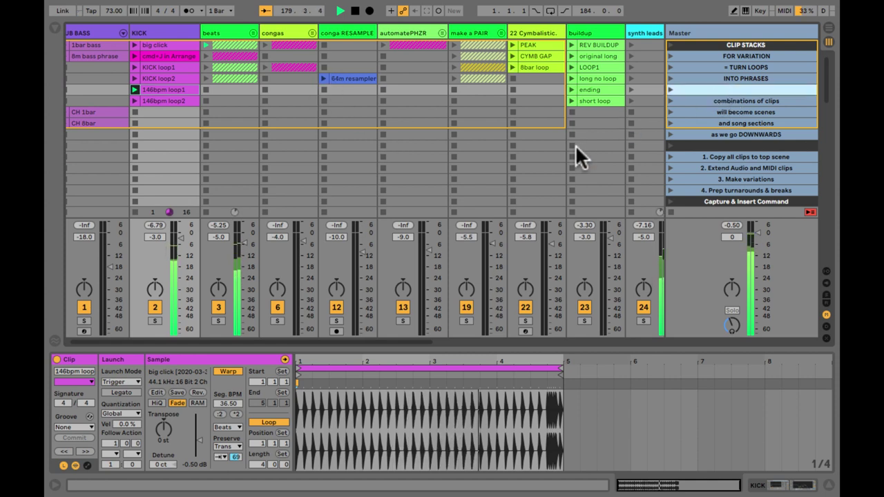
key(ctrl+shift+i)
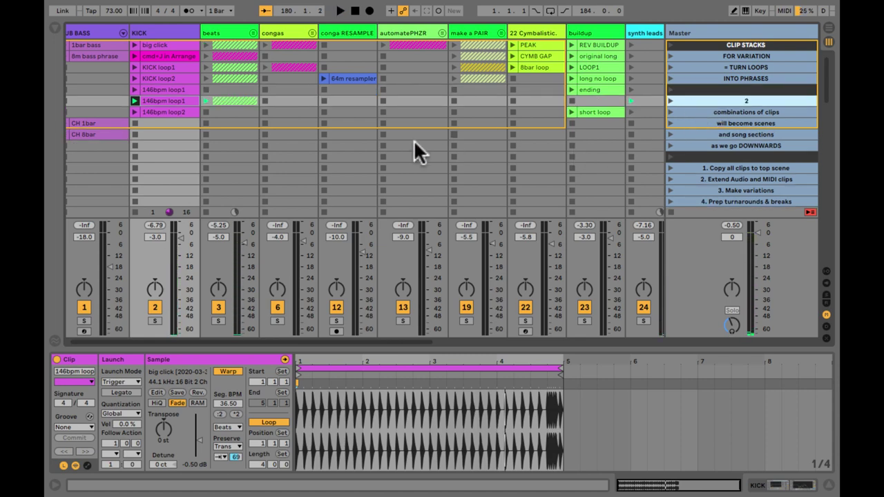
- Hide the clip detail view and the mixer to give the session grid more room
scroll(414, 127, down, 5)
key(ctrl+alt+l)
key(ctrl+alt+m)
scroll(697, 283, down, 3)
click(711, 302)
scroll(712, 218, up, 8)
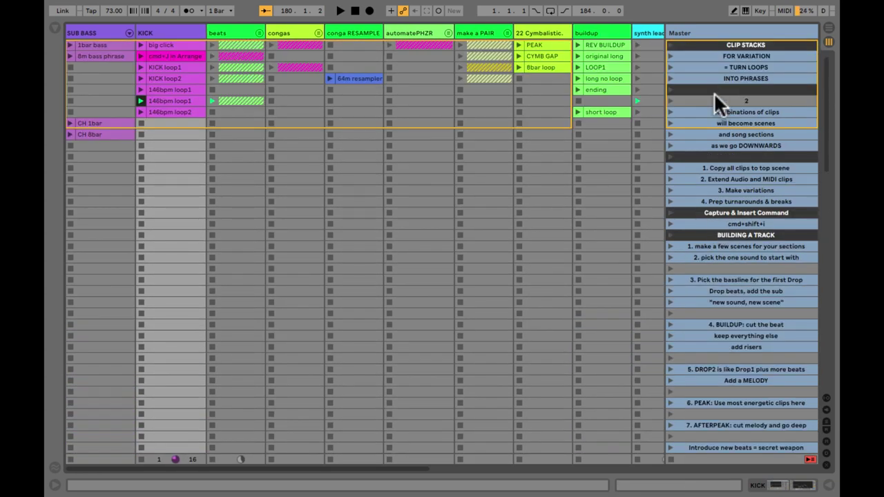
- Restart playback, capture the playing clips into a new scene below scene 1 in the INTRO section, and stop playback
key(space)
scroll(715, 97, down, 3)
scroll(714, 91, down, 6)
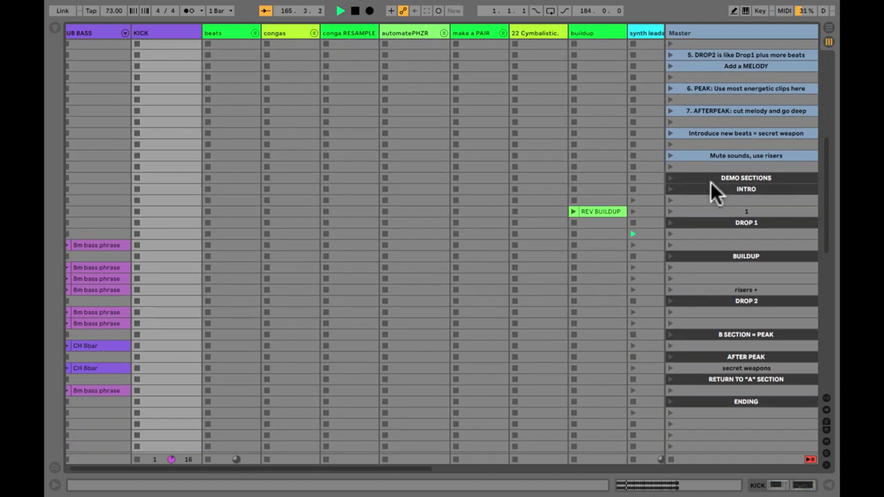
click(716, 211)
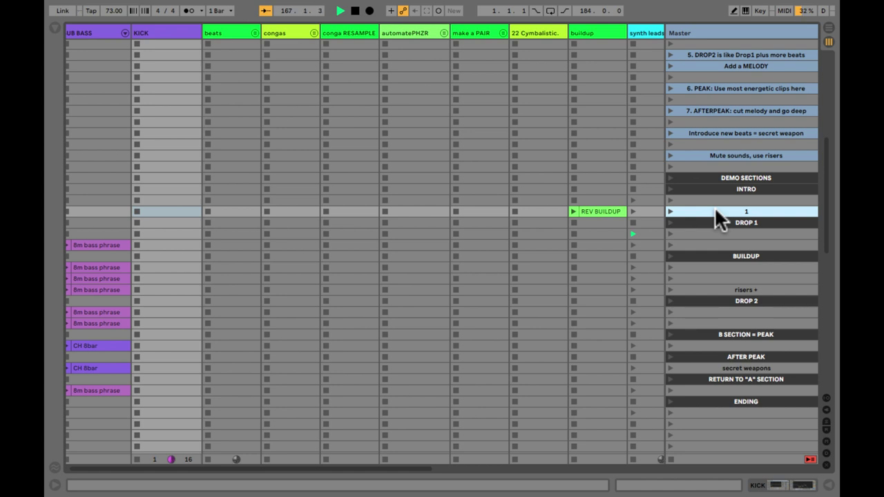
key(ctrl+shift+i)
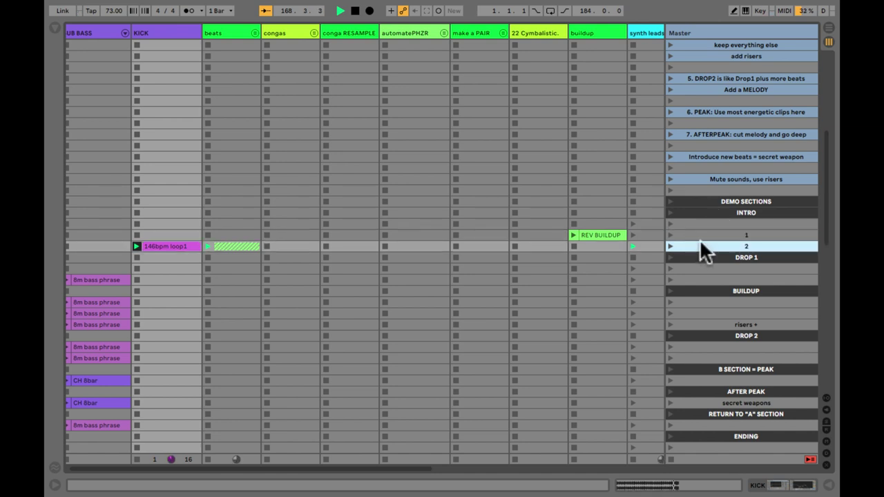
key(space)
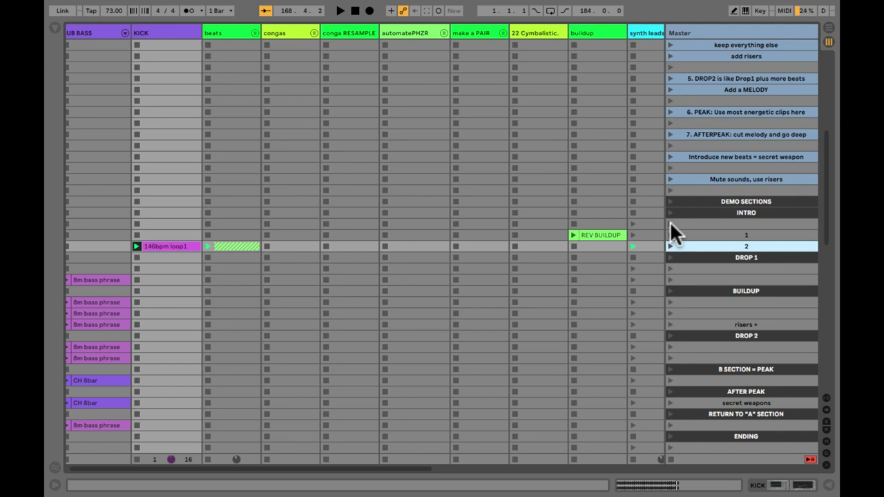
- Play the first INTRO scene followed by scene 1 to hear how the intro builds
click(670, 224)
scroll(671, 224, right, 5)
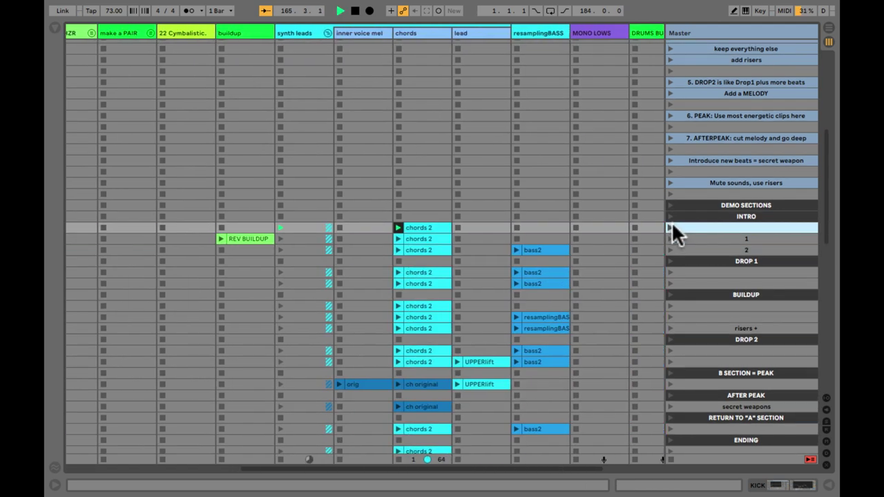
click(667, 237)
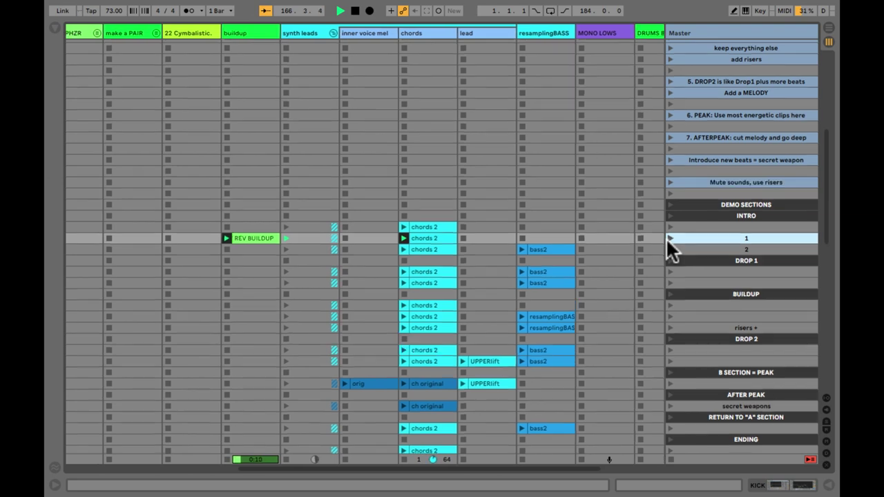
scroll(666, 238, left, 3)
scroll(666, 238, down, 2)
scroll(666, 238, left, 4)
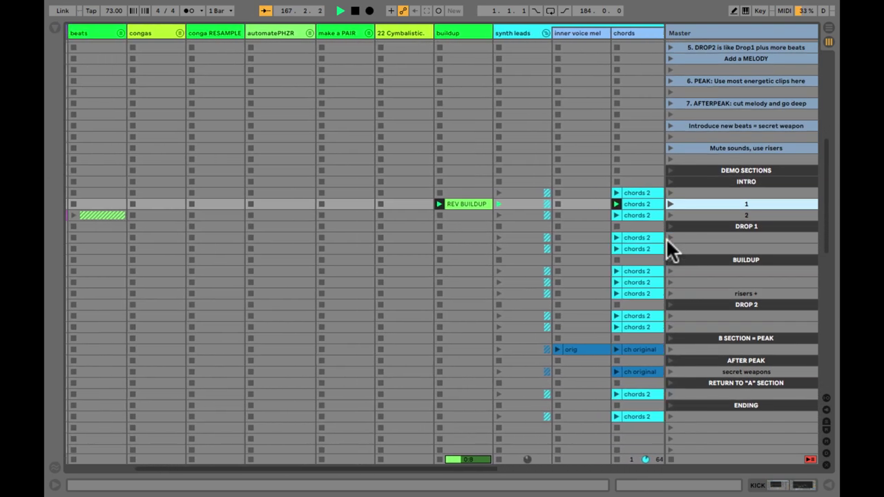
- Inspect scene 1's REV BUILDUP clip during playback, then play scene 2 and stop
scroll(565, 222, down, 1)
click(504, 209)
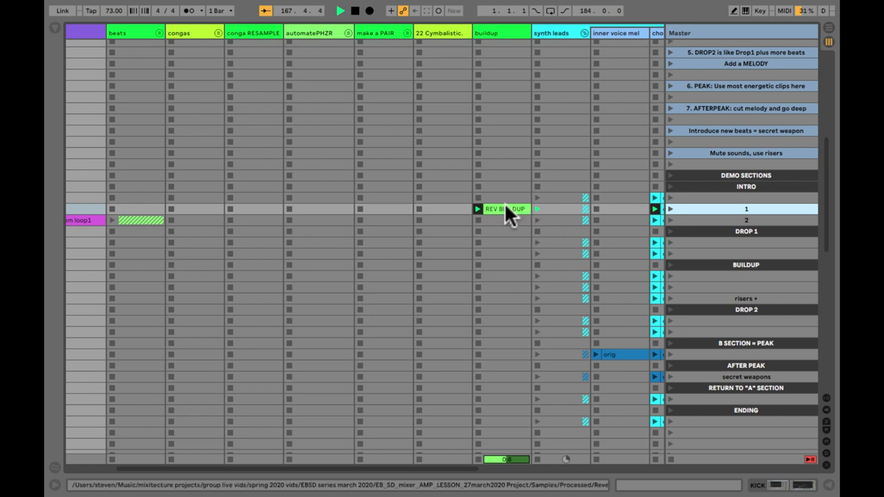
double_click(504, 209)
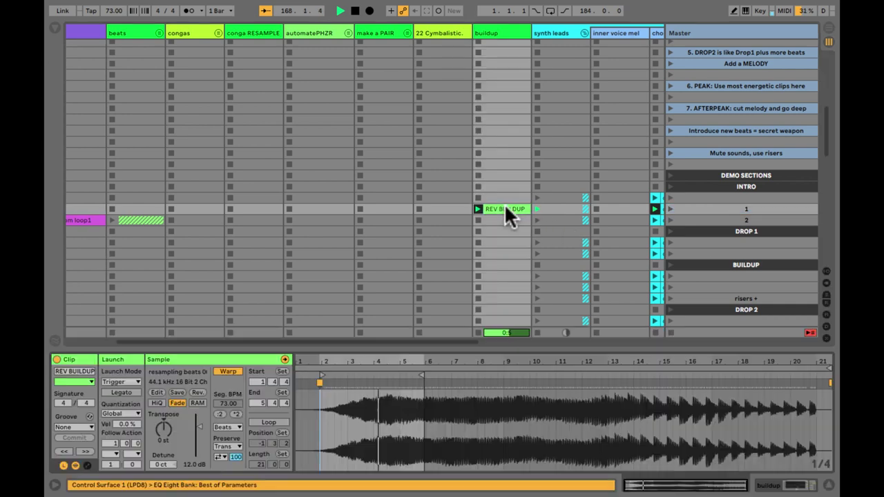
click(667, 218)
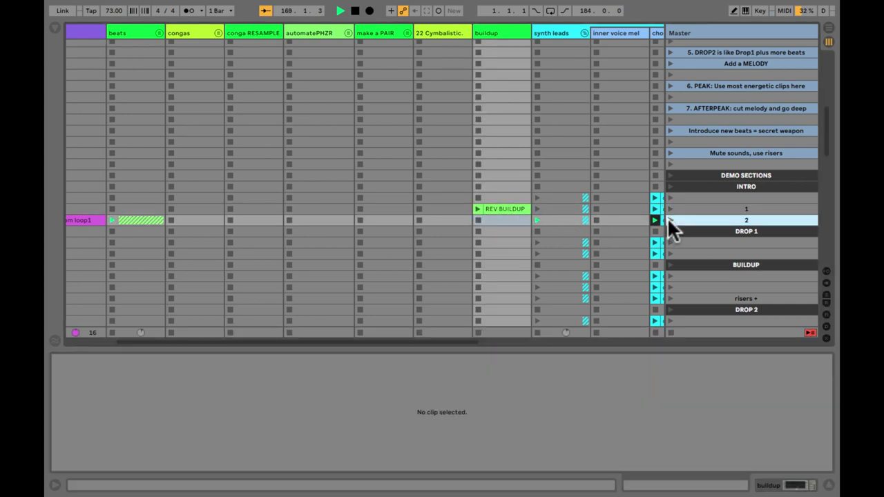
key(space)
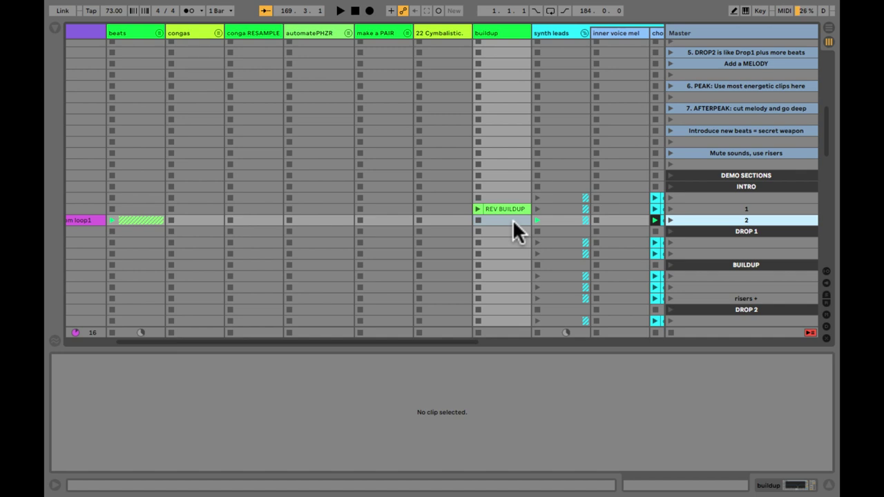
- Show the mixer, return to the clip stacks, and examine the buildup track's short loop clip
key(ctrl+alt+m)
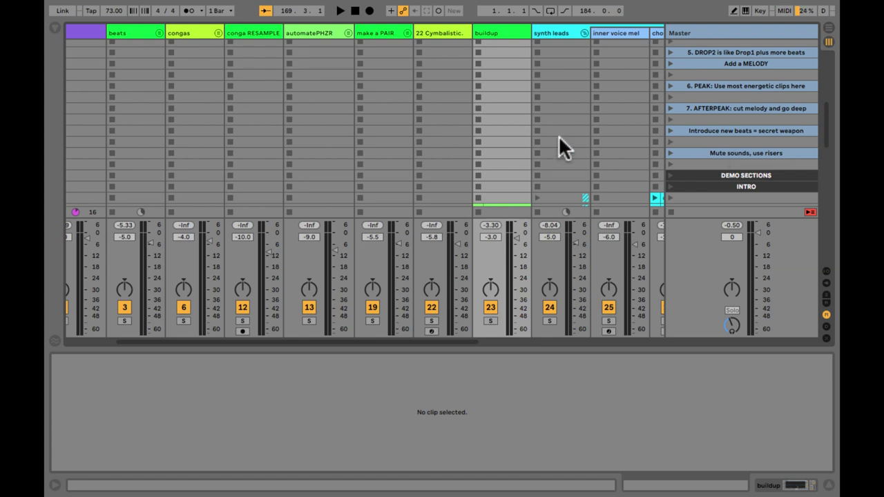
scroll(559, 136, up, 10)
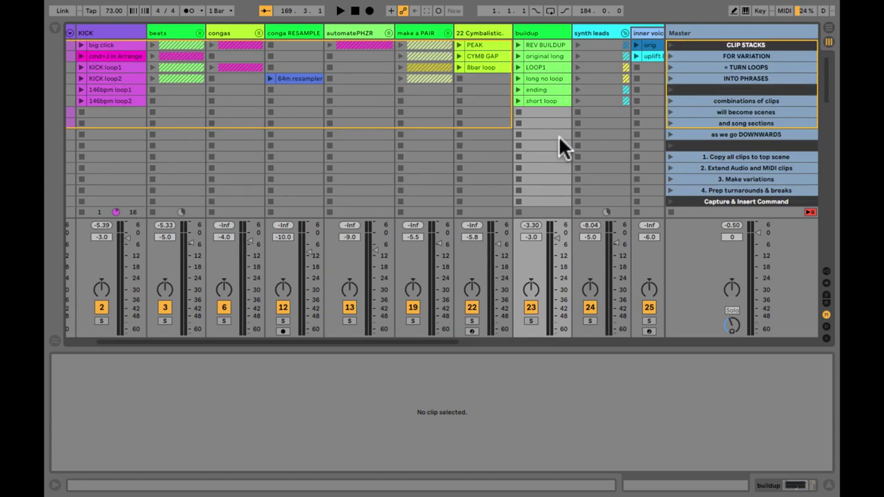
click(538, 101)
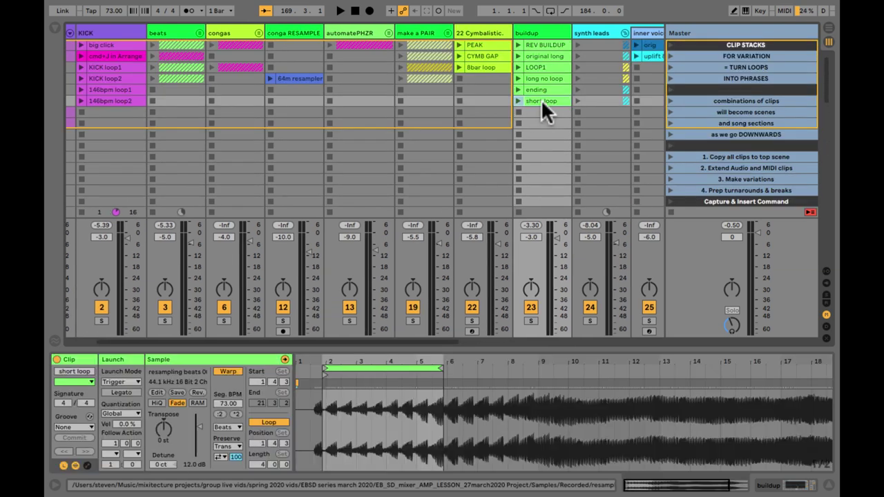
click(539, 29)
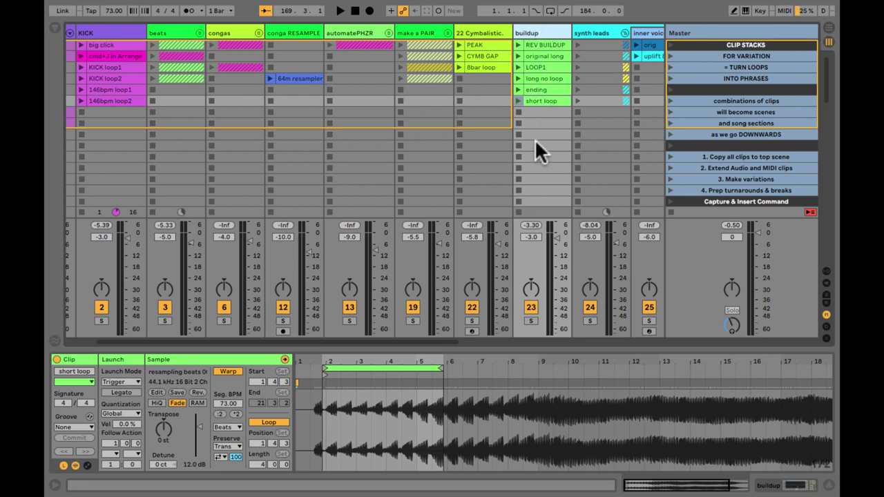
- Hide the mixer and clip detail view, return to DEMO SECTIONS, and fold the synth leads group
click(737, 179)
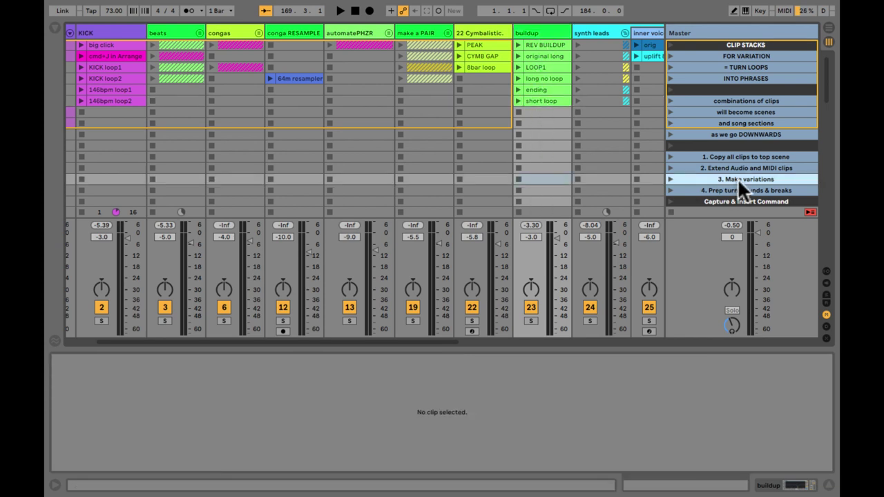
key(ctrl+alt+m)
key(ctrl+alt+l)
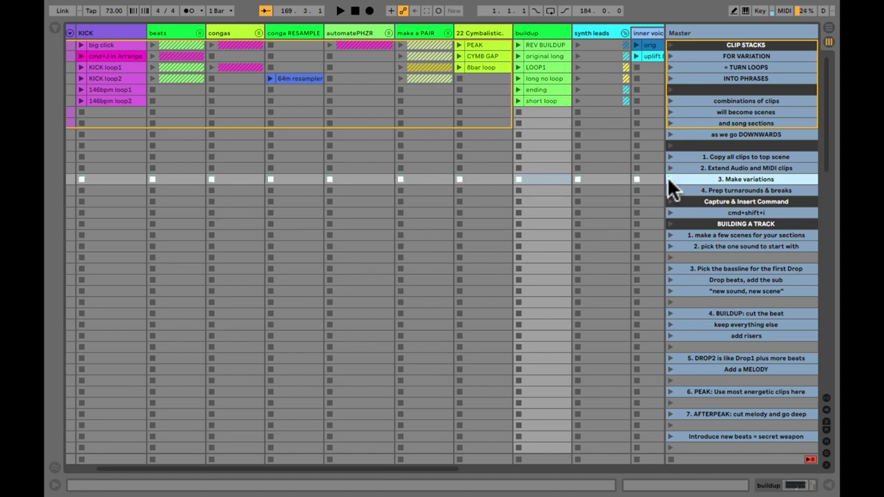
click(681, 192)
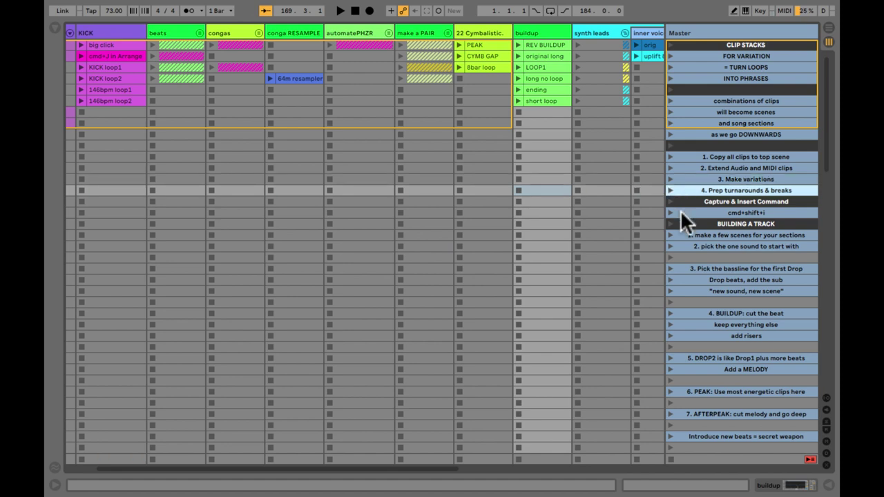
click(681, 214)
scroll(681, 230, down, 8)
scroll(681, 230, down, 3)
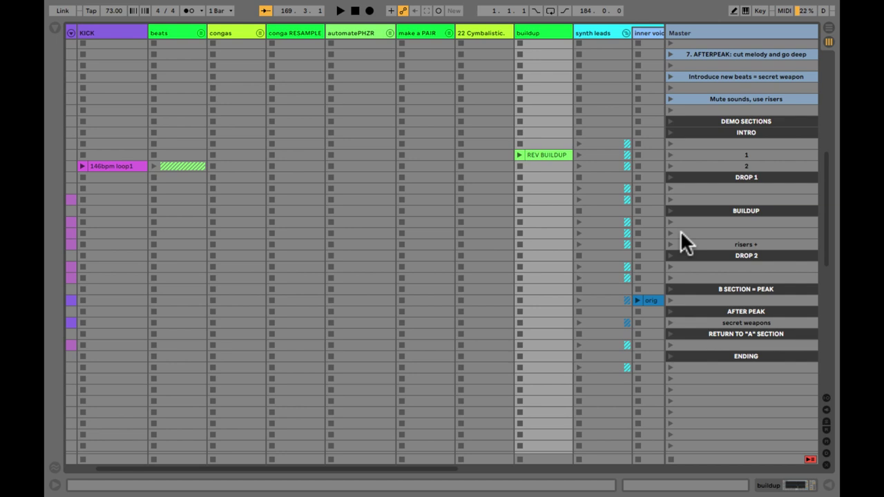
click(626, 32)
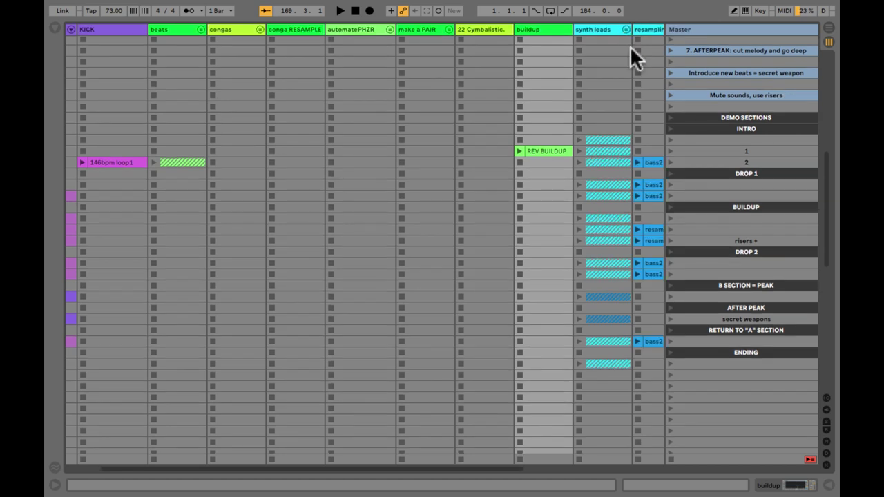
- Play scene 2 of the INTRO, followed by the first DROP 1 scene, to compare them
click(681, 141)
click(680, 151)
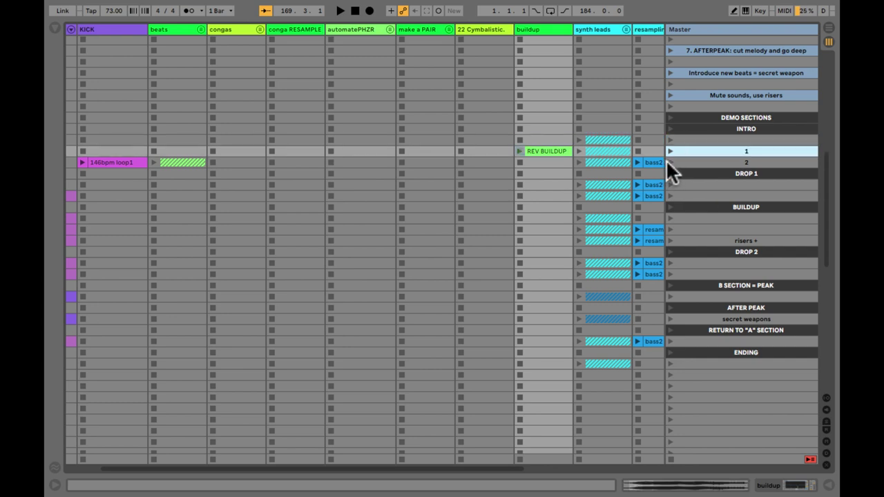
click(669, 162)
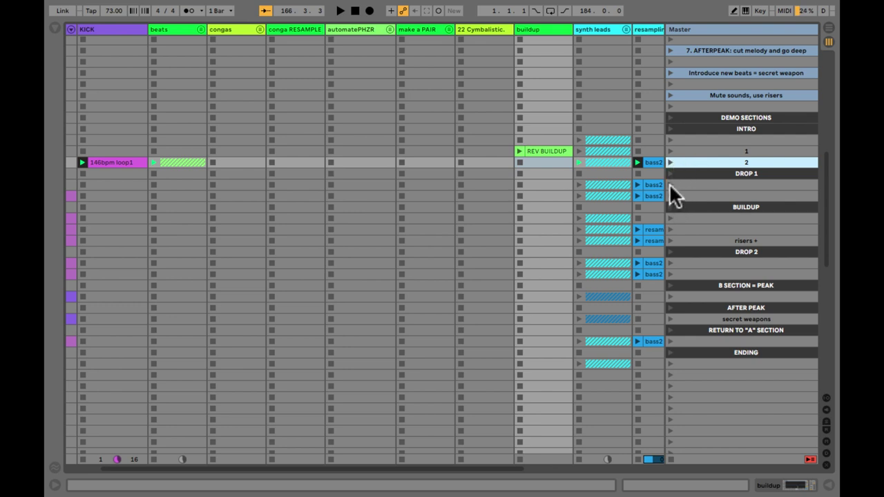
click(669, 184)
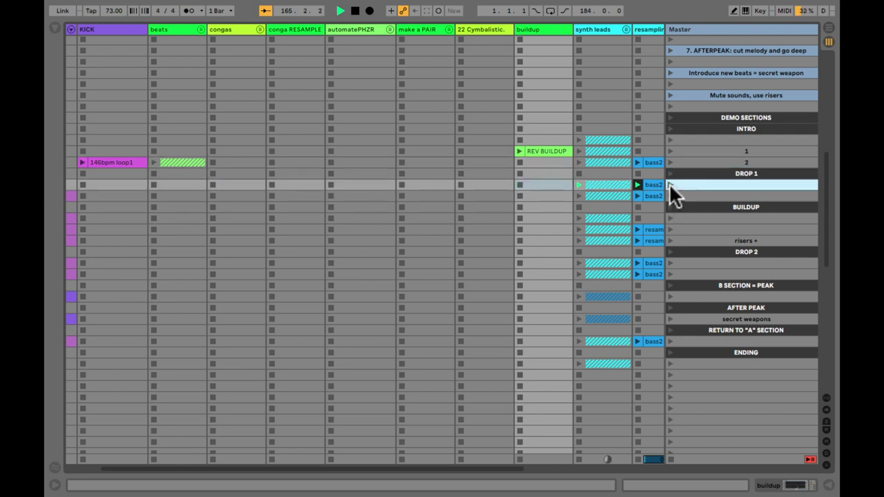
- Move scene 2 below the DROP 1 header and delete the original first DROP 1 scene beneath it
click(681, 162)
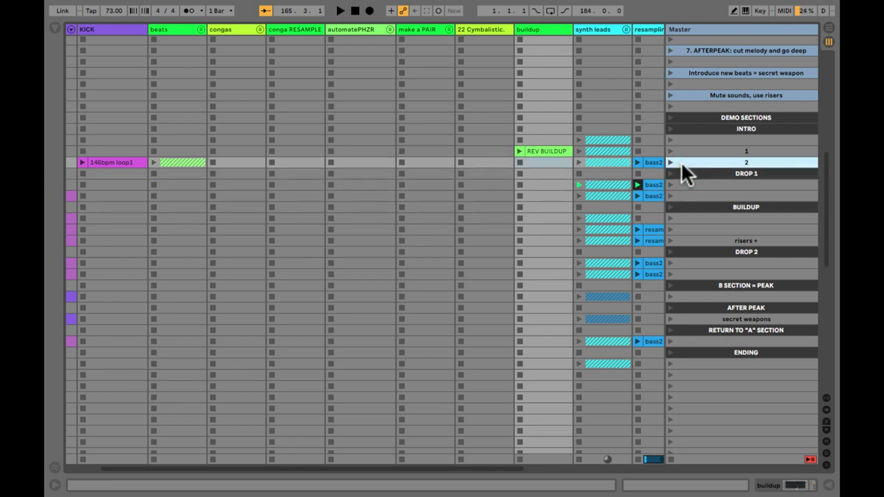
key(ctrl+z)
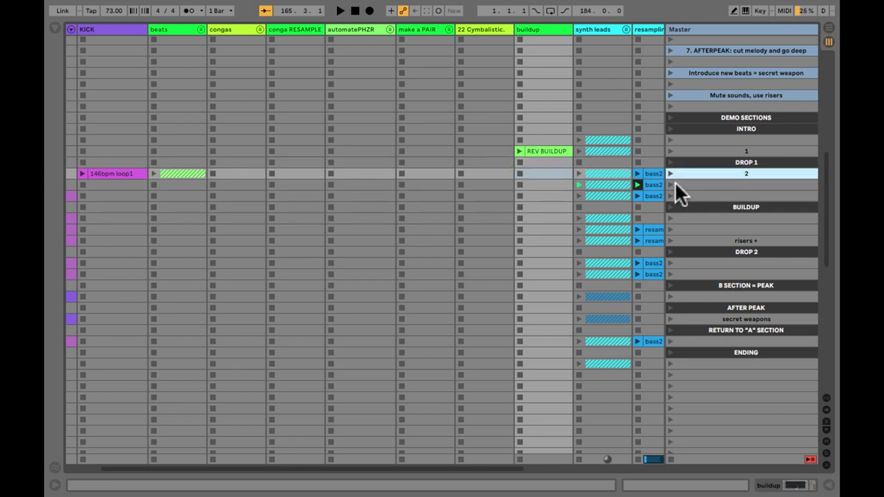
click(676, 185)
key(Delete)
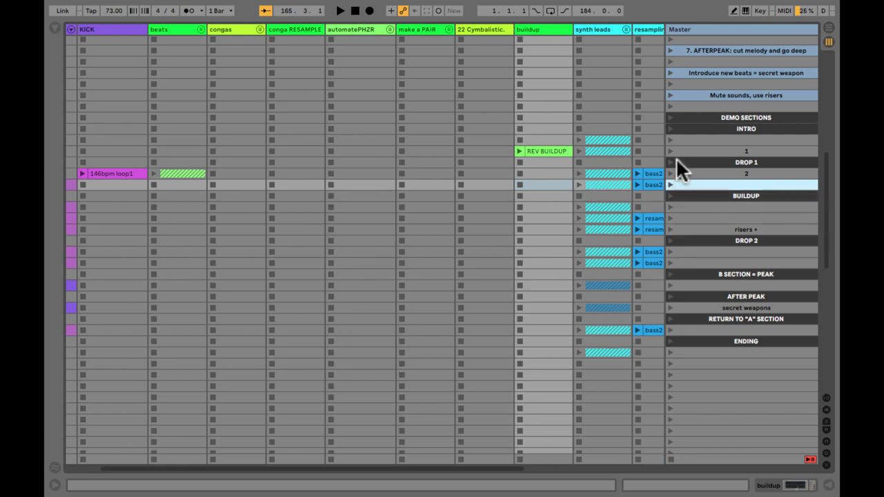
- Play the first INTRO scene followed by scene 1, and zoom in on the REV BUILDUP clip's waveform
click(686, 138)
click(669, 139)
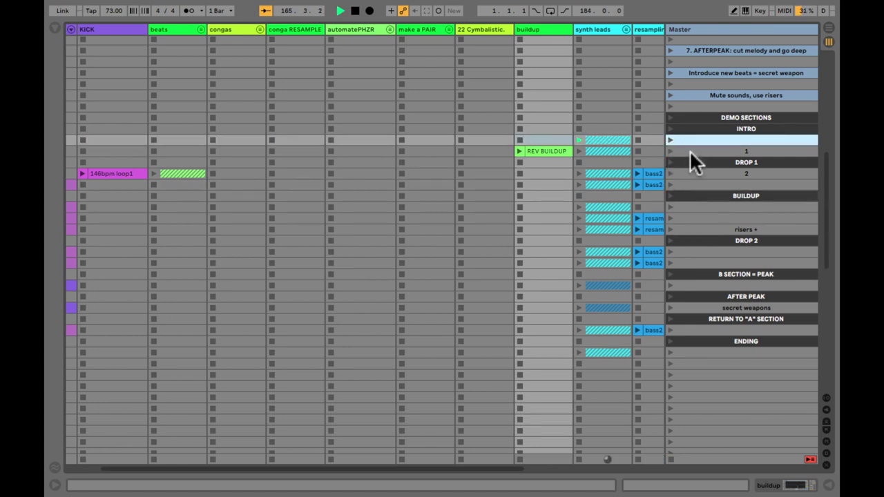
click(668, 148)
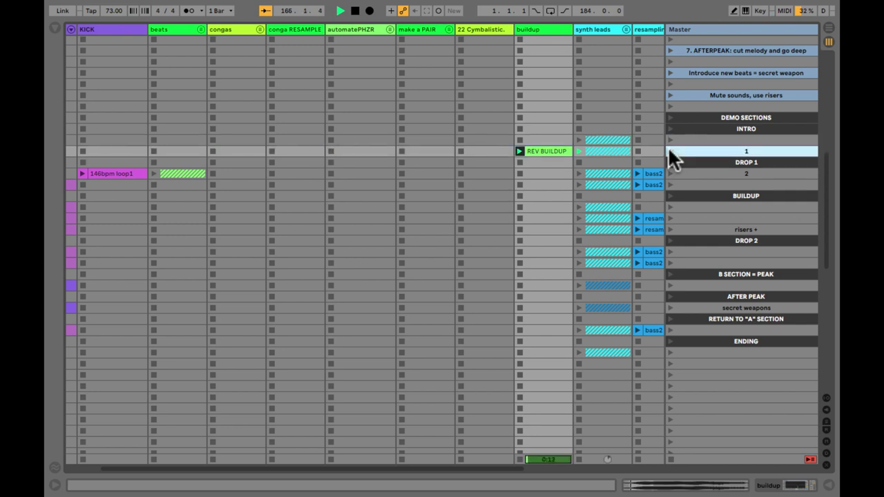
click(559, 152)
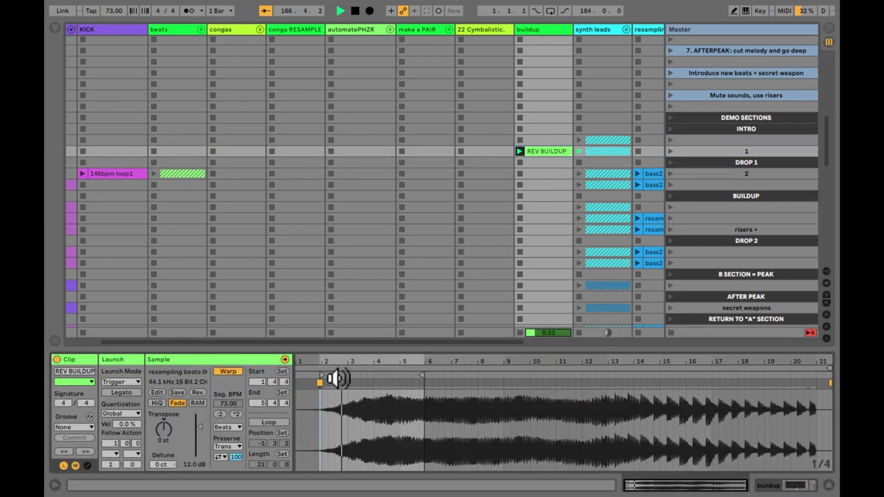
drag(311, 362, 311, 362)
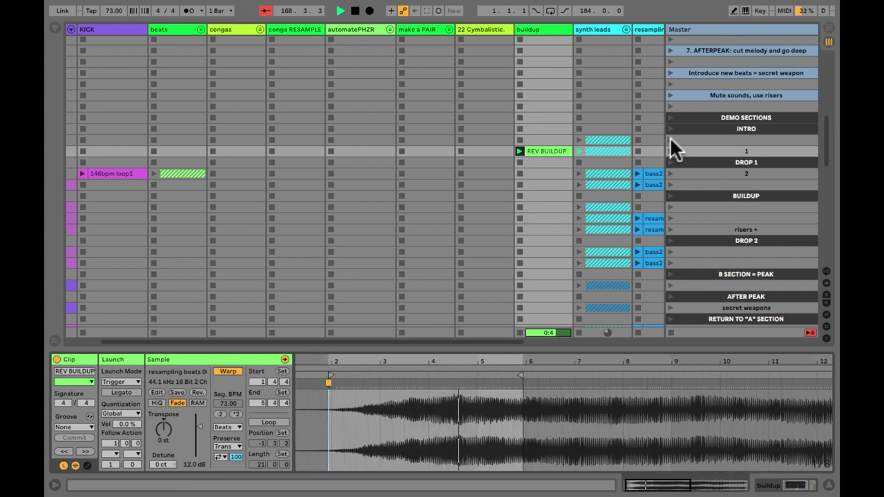
- Launch scene 2 under DROP 1 and clear its name
scroll(673, 145, down, 1)
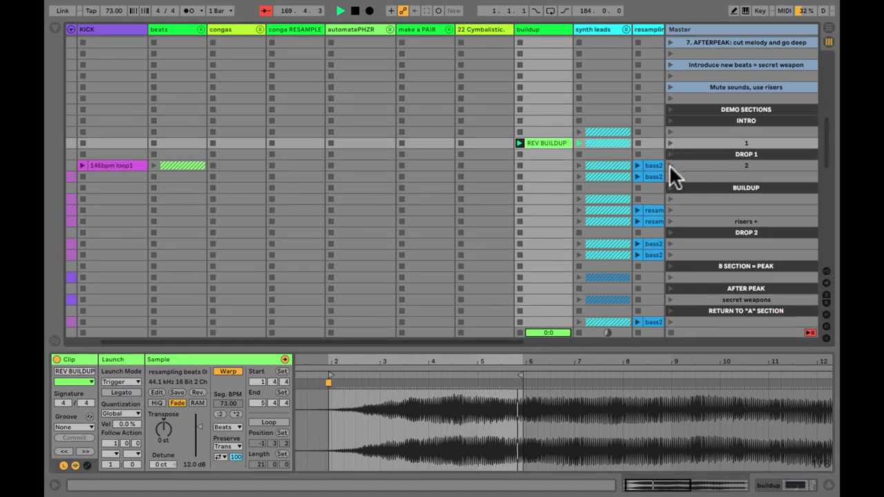
click(670, 165)
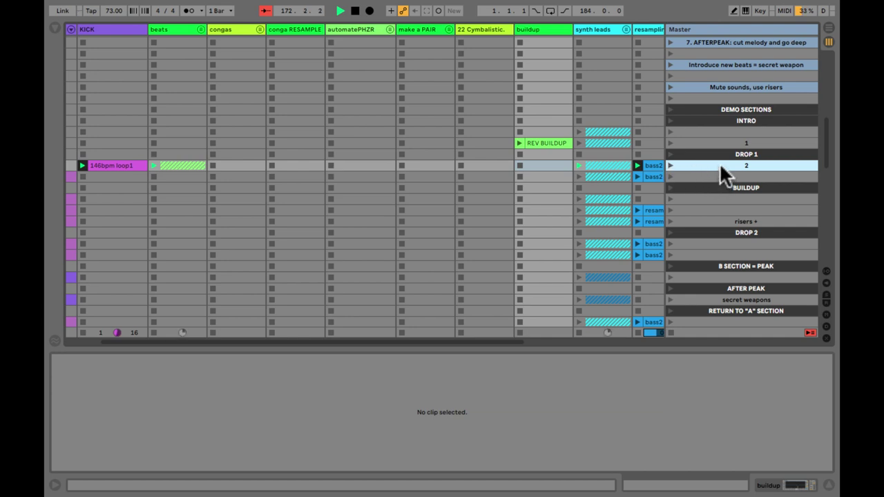
key(BackSpace)
key(Tab)
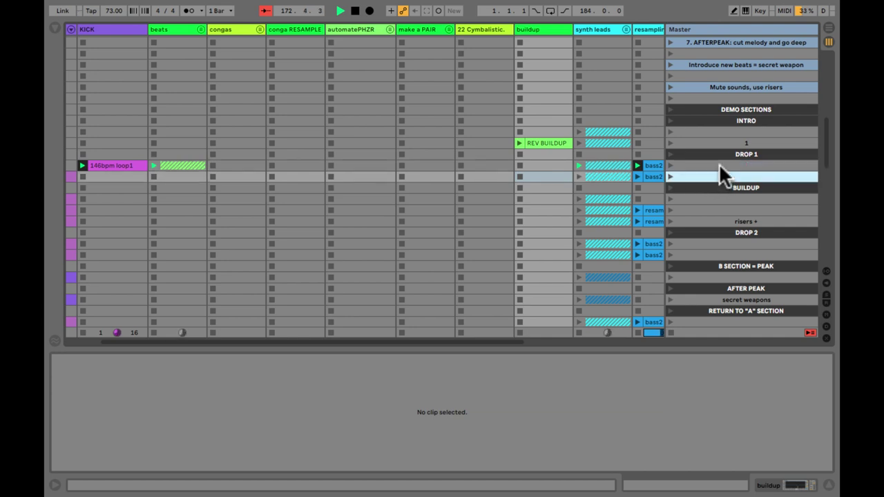
- Add the SUB BASS track's 8m bass phrase from the second DROP 1 scene to the playing clips
scroll(719, 163, left, 3)
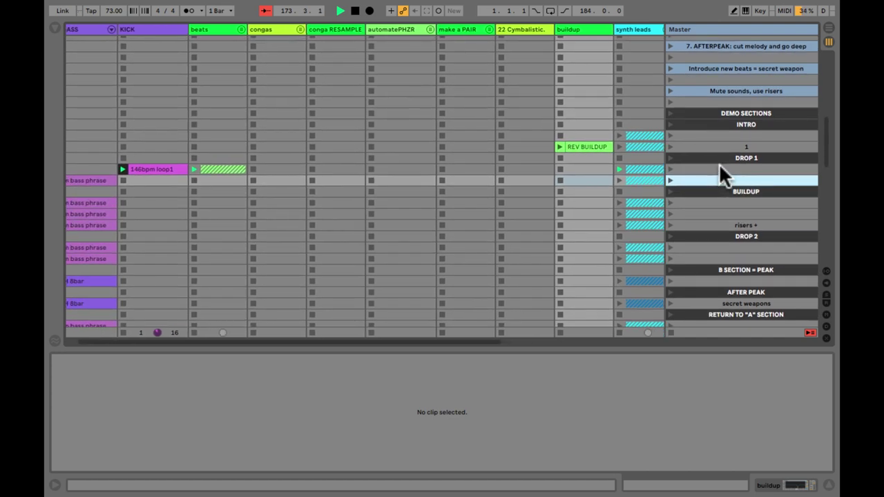
click(100, 171)
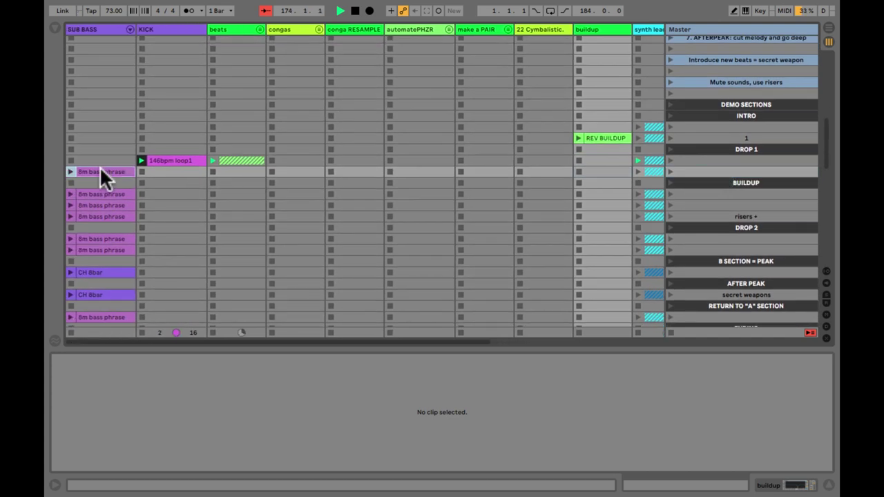
click(70, 171)
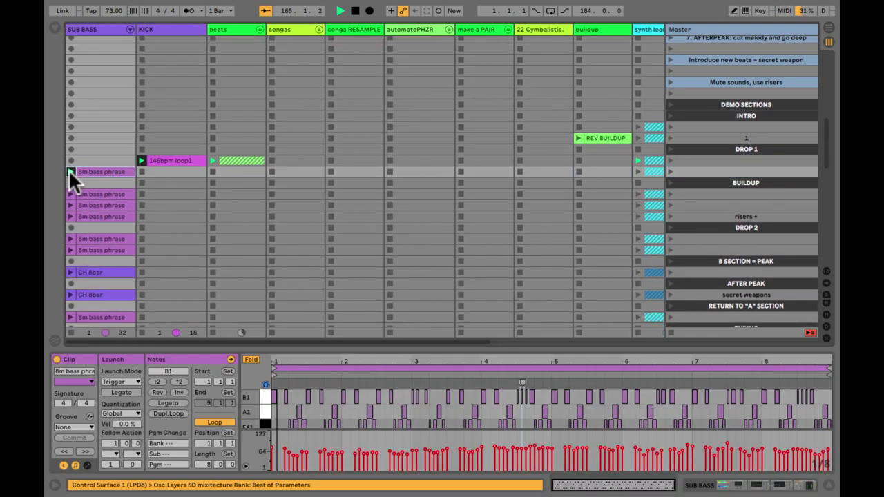
- Capture the playing clips as a new scene below the first DROP 1 scene, and delete the old scene beneath it
click(692, 162)
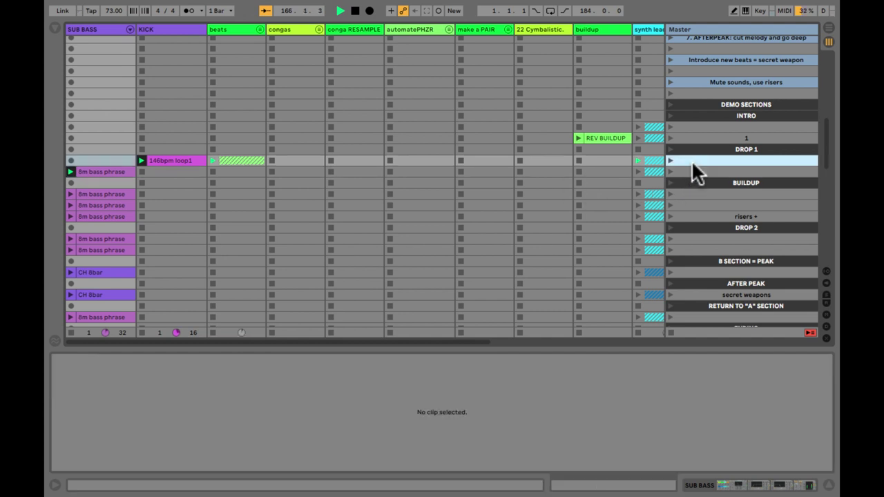
key(ctrl+shift+i)
click(692, 186)
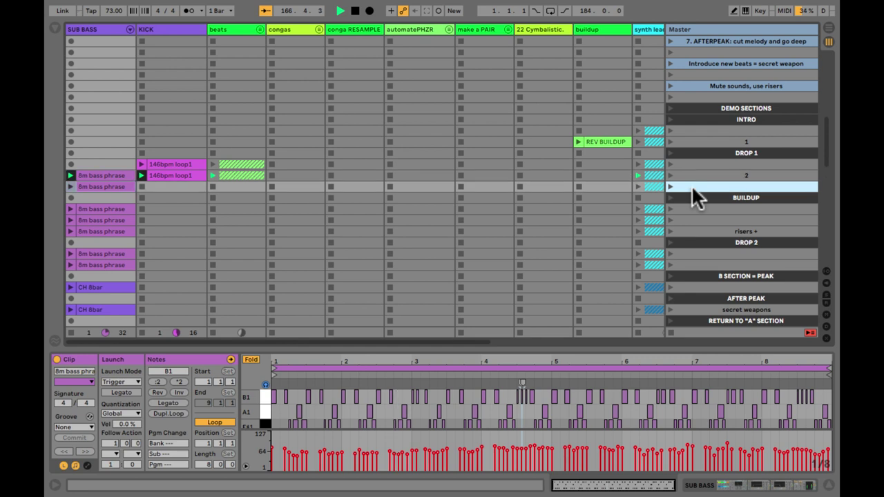
key(Delete)
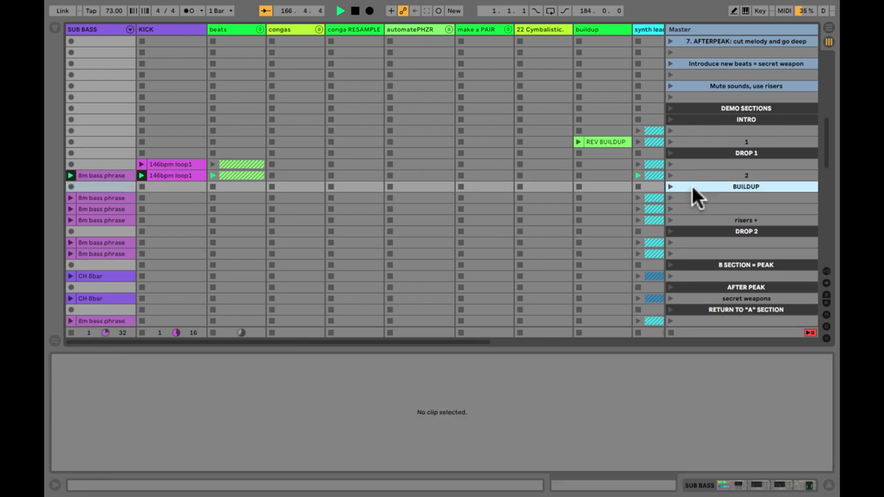
- Examine the bass phrase clips under BUILDUP and the clips in the captured DROP 1 scene, and stop playback
click(129, 195)
click(124, 207)
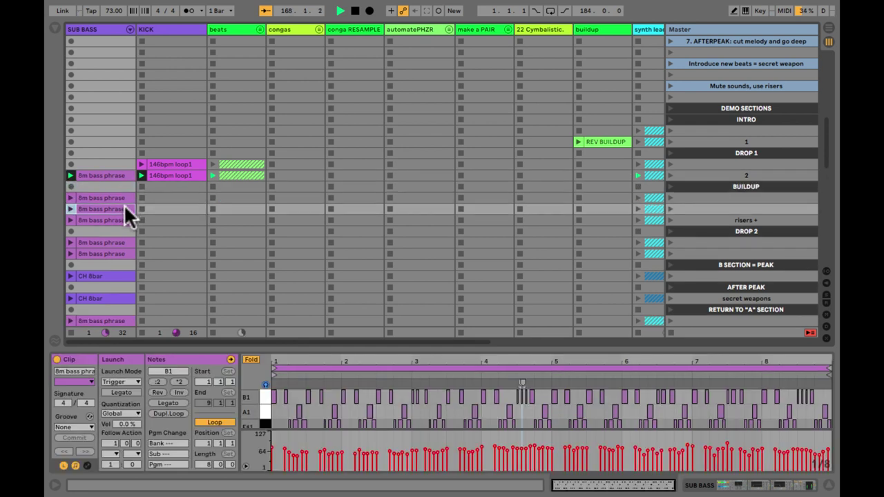
click(122, 219)
click(119, 175)
click(151, 174)
shift+click(222, 175)
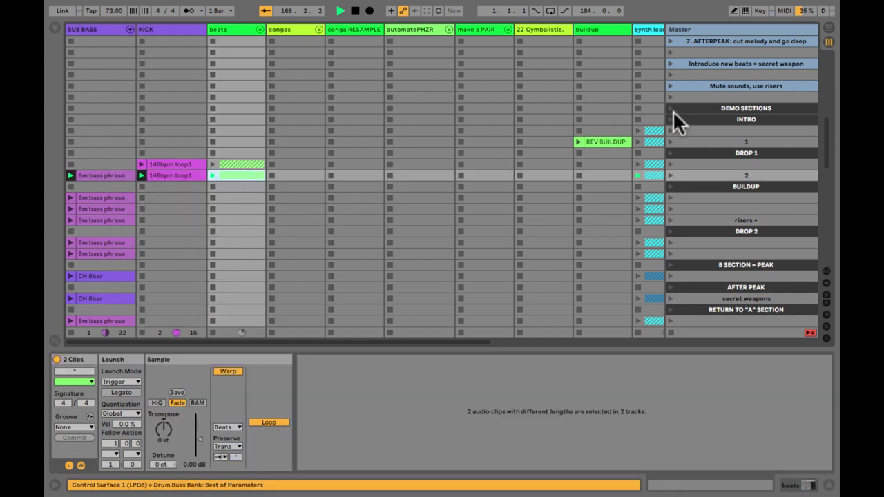
key(space)
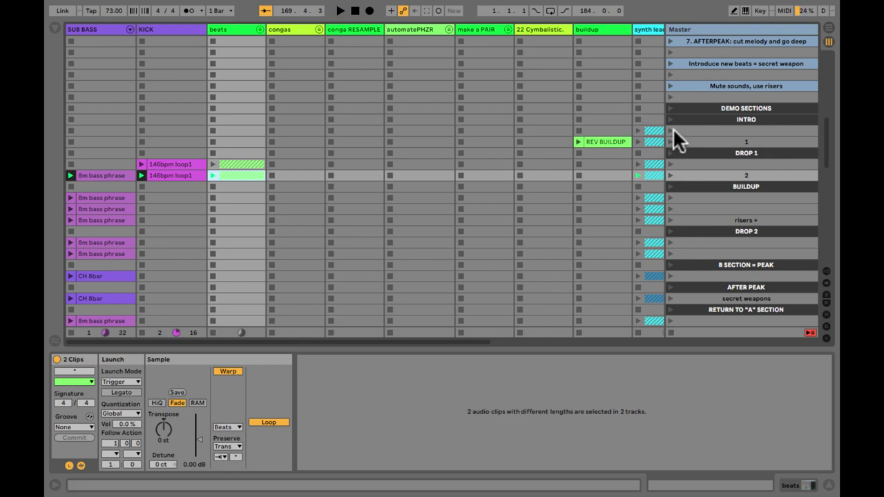
- Play the two INTRO scenes and the two DROP 1 scenes in order to hear the sub bass come in
click(671, 131)
click(670, 141)
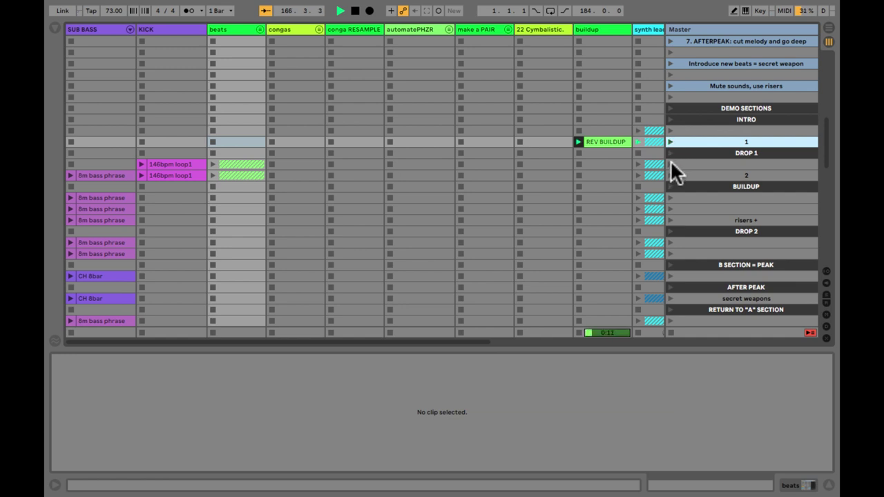
click(670, 164)
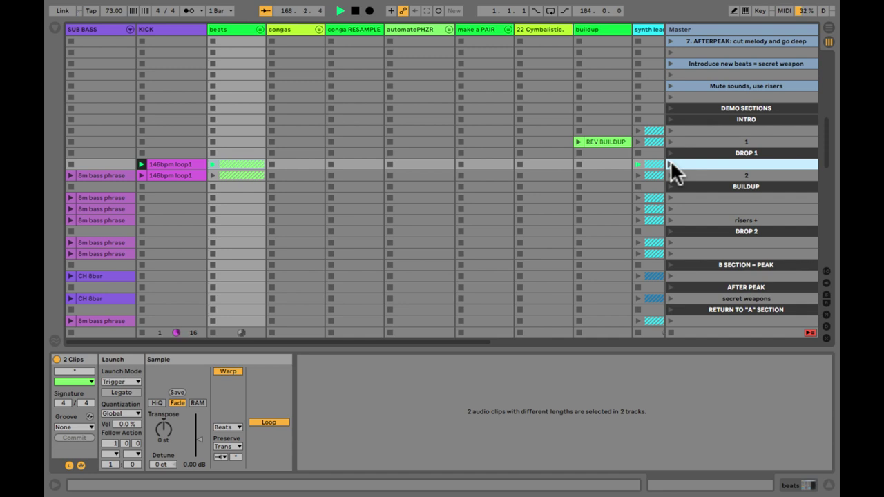
click(668, 175)
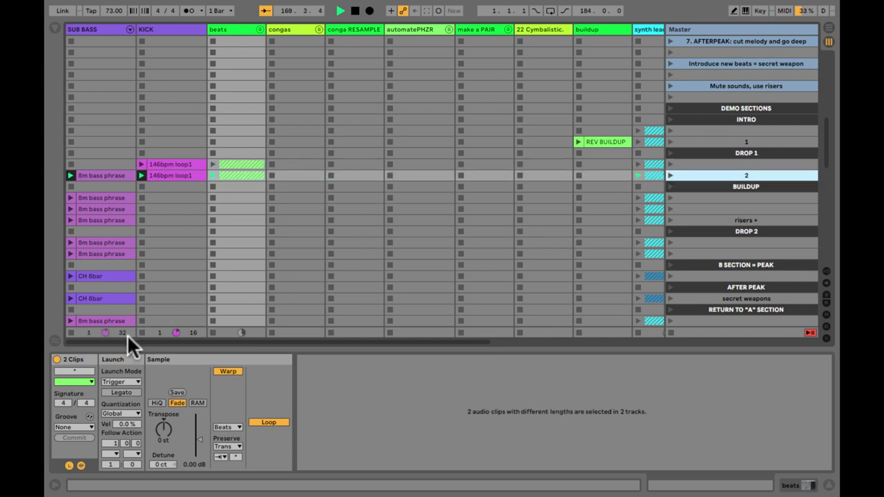
- Show the mixer and solo the SUB BASS track
key(ctrl+alt+m)
click(91, 321)
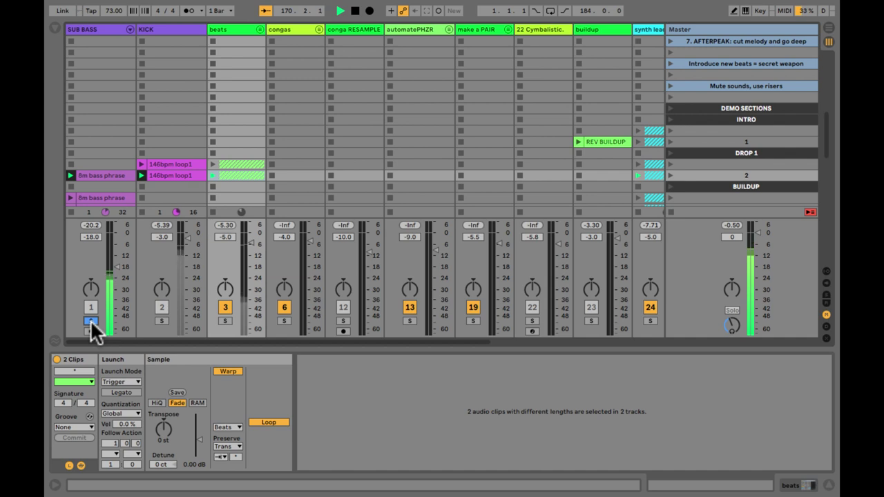
- Unsolo the SUB BASS track and select the REV BUILDUP clip in INTRO scene 1
click(90, 322)
scroll(369, 93, down, 5)
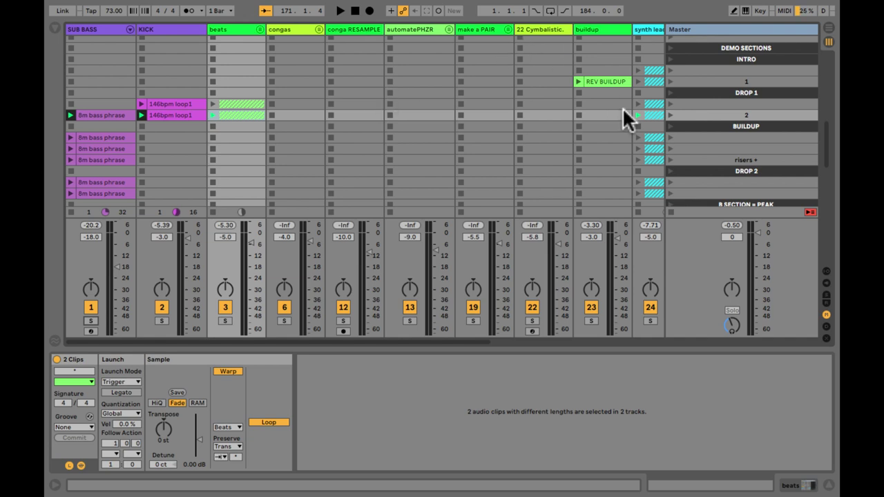
click(699, 138)
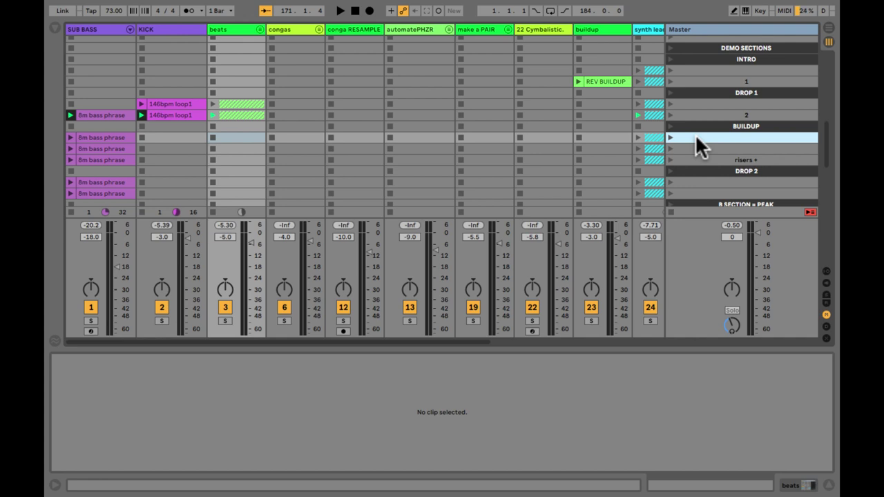
click(591, 81)
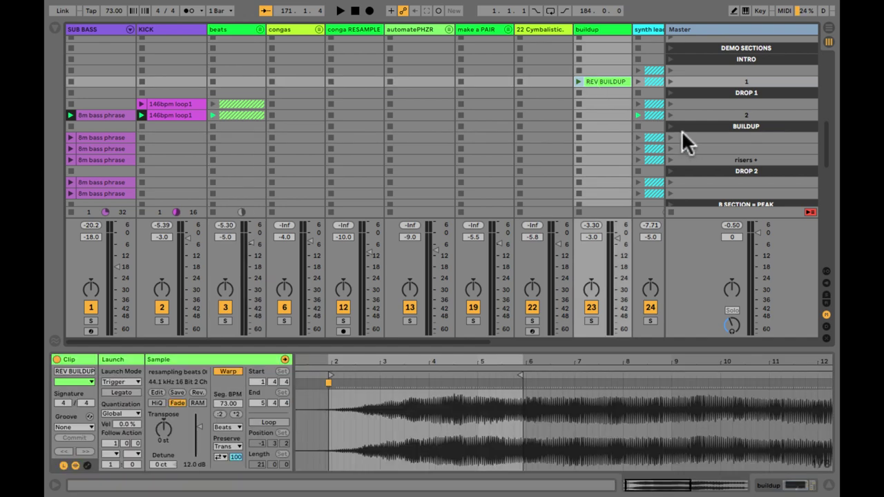
- Launch DROP 1 scene 2 with the REV BUILDUP clip from INTRO, and capture the combination as a new scene beneath it
click(668, 113)
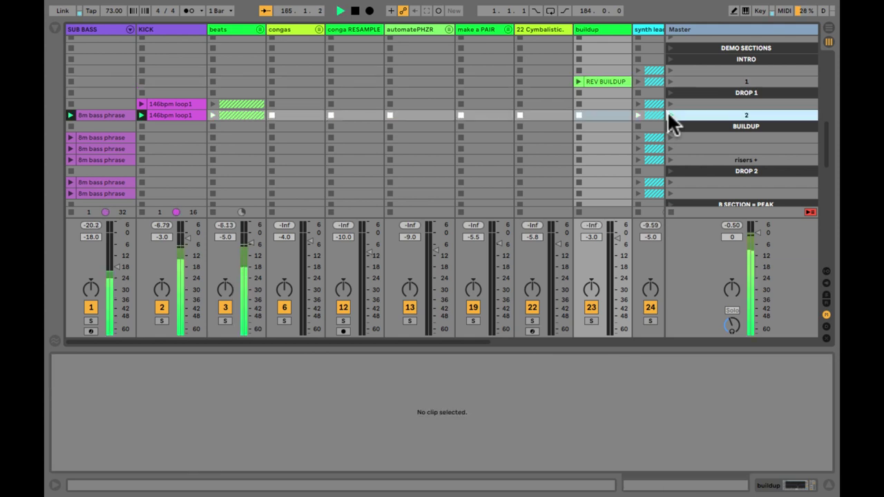
click(579, 82)
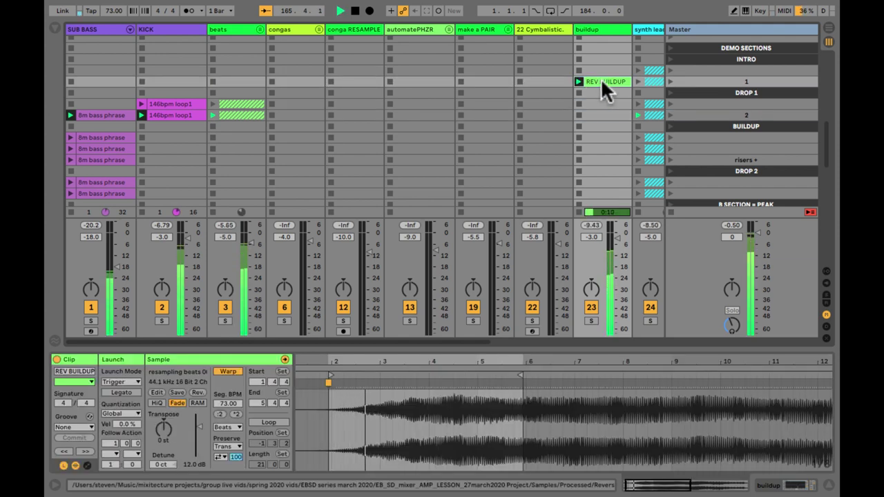
click(683, 115)
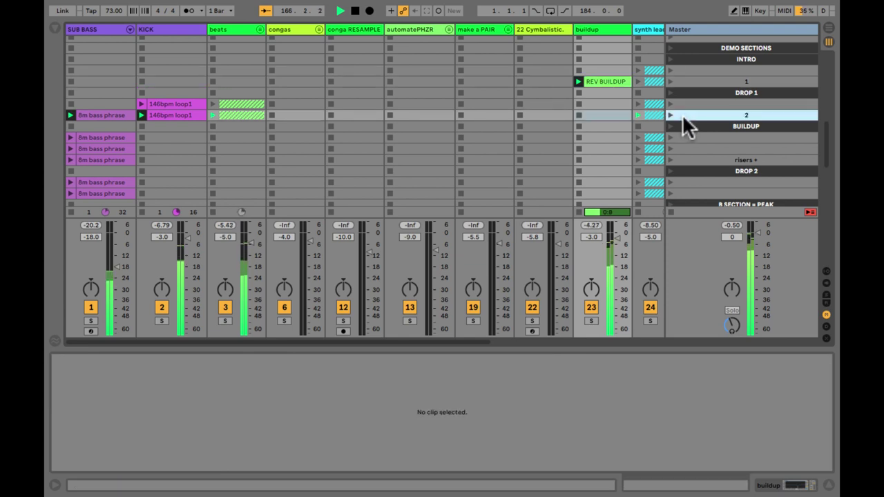
key(ctrl+shift+i)
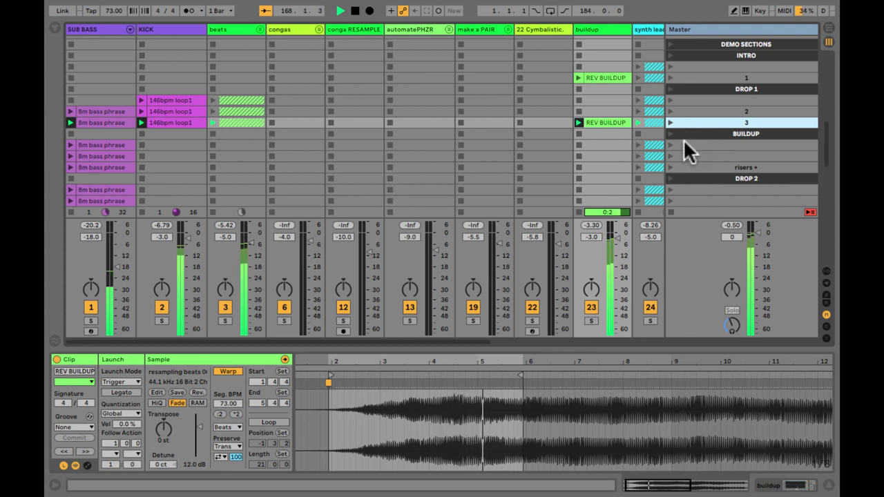
- Stop the beats and KICK clips, and rename the BUILDUP scene to "BUILDUP = breakdown"
click(211, 144)
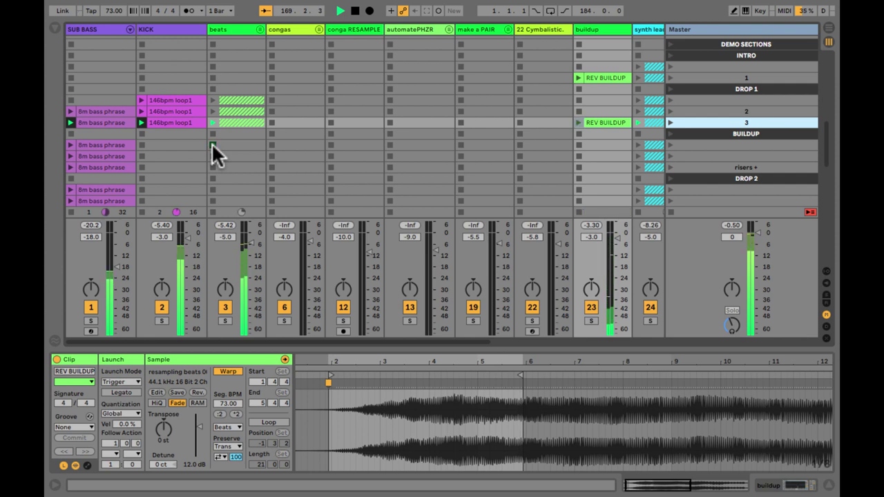
click(141, 146)
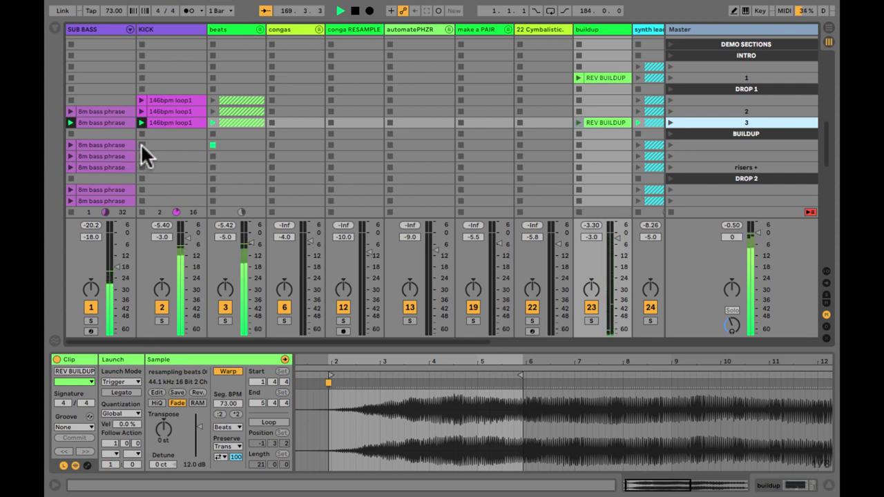
click(718, 136)
key(ctrl+r)
key(Right)
text(= breakdown)
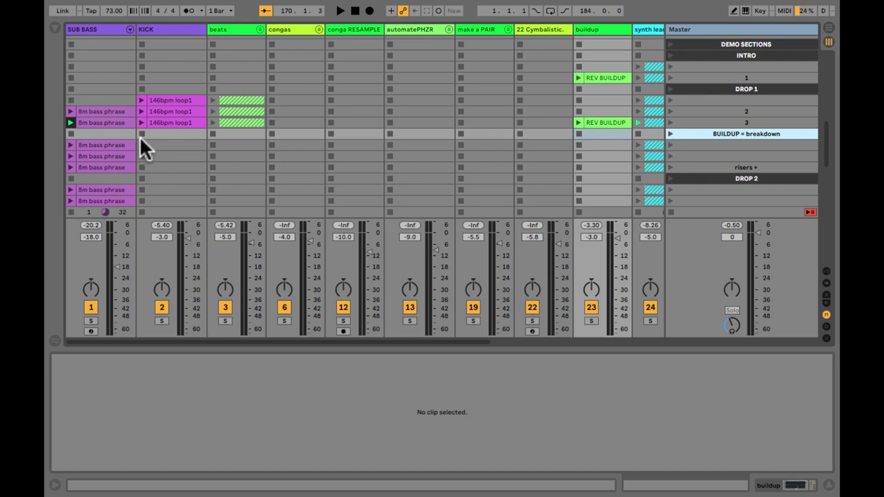
- Play DROP 1 scene 3, stop its KICK and beats clips, and capture what remains as a new scene below "BUILDUP = breakdown"
click(670, 122)
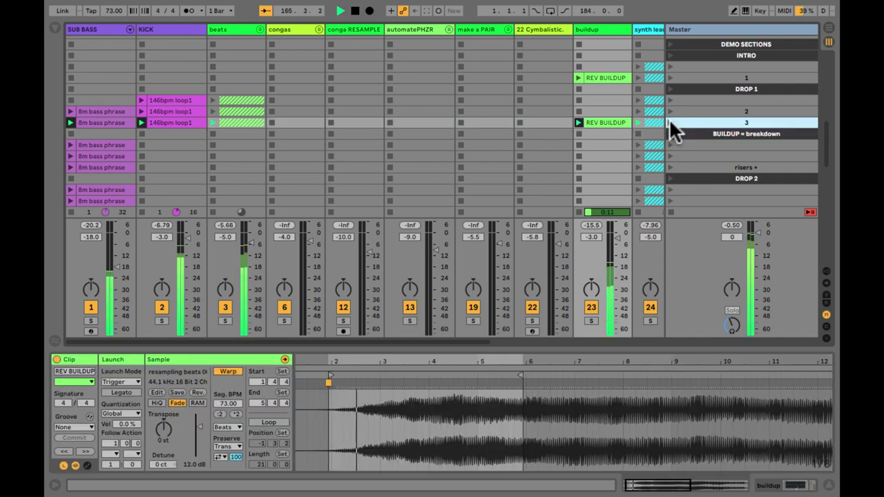
click(141, 134)
click(211, 133)
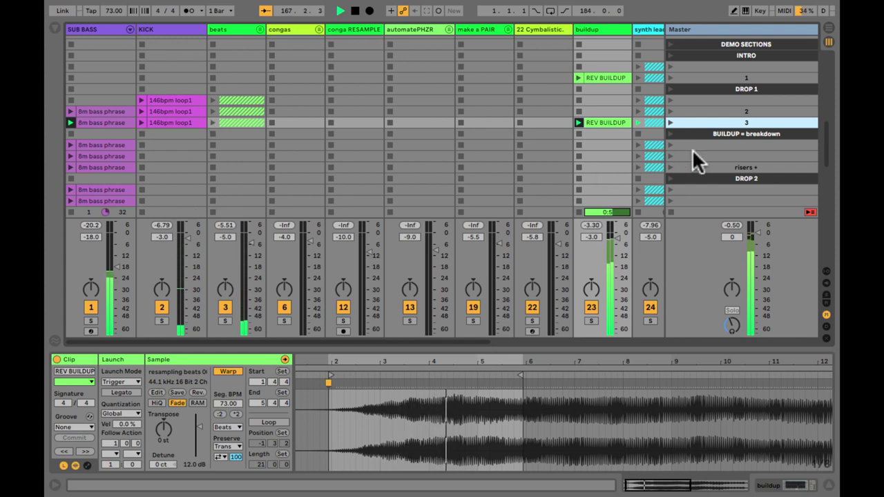
click(710, 133)
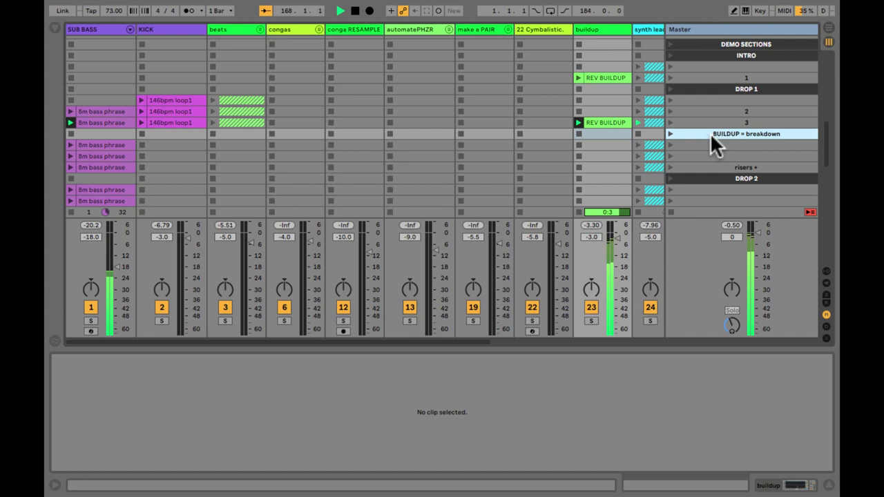
key(ctrl+d)
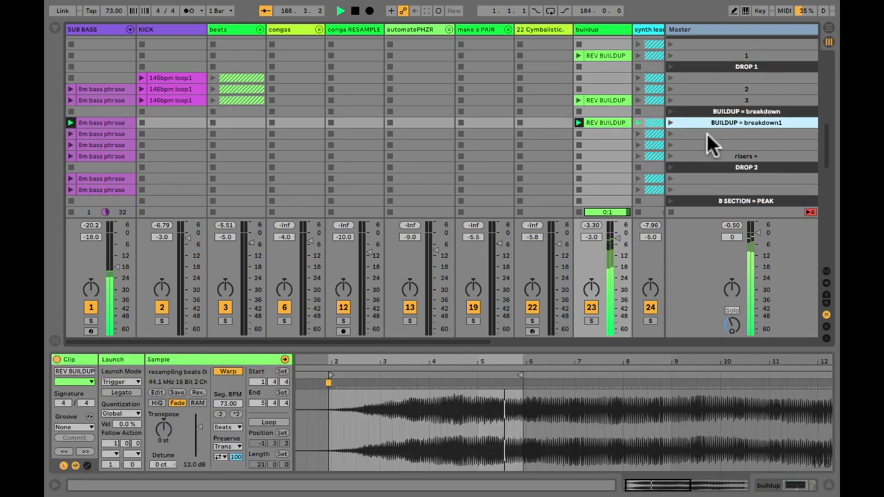
- Delete the REV BUILDUP clip from the "BUILDUP = breakdown1" scene
scroll(676, 137, right, 5)
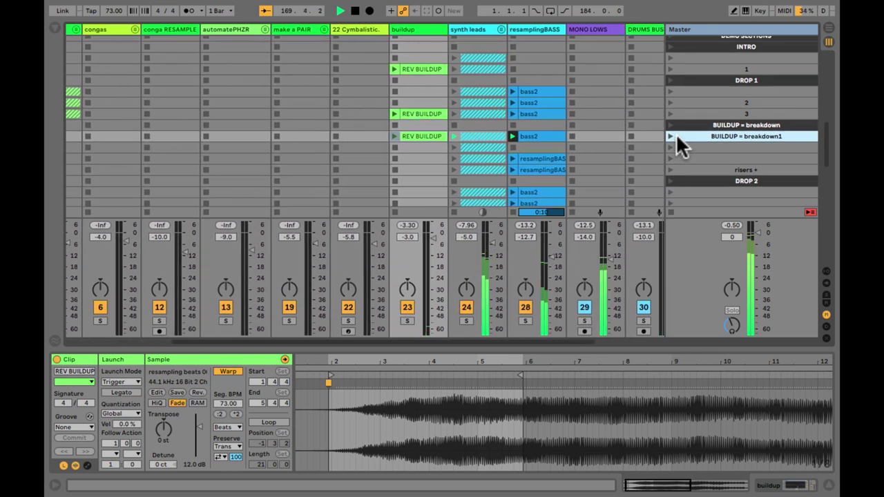
click(413, 132)
key(Delete)
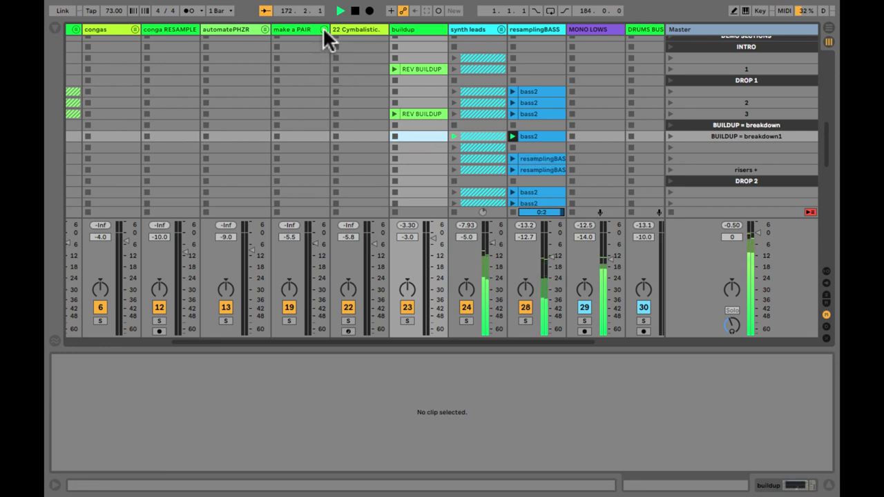
- Launch the third make a PAIR clip from the clip stacks, and capture the playing clips as a new scene below "BUILDUP = breakdown1"
scroll(318, 57, up, 5)
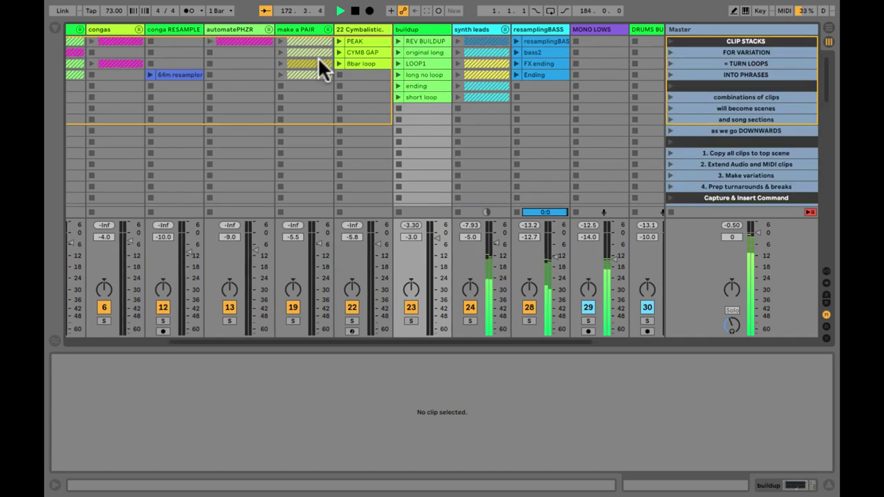
click(279, 63)
scroll(298, 87, down, 15)
scroll(298, 87, left, 3)
scroll(298, 86, down, 5)
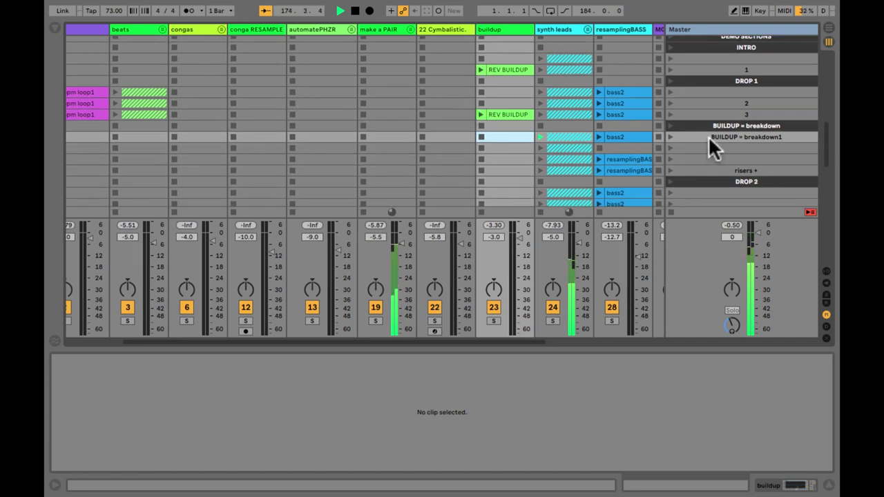
click(708, 136)
key(ctrl+d)
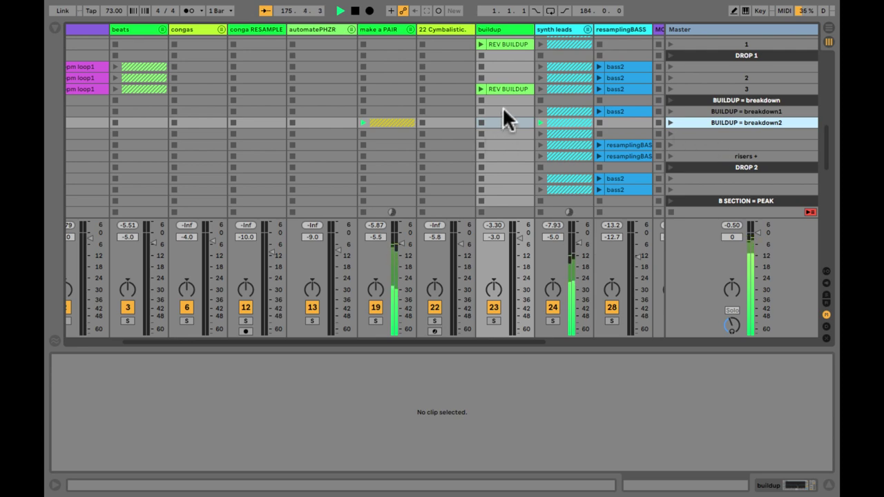
- Look through the clip variations stacked in the buildup track and launch the "short loop" clip
scroll(494, 111, up, 10)
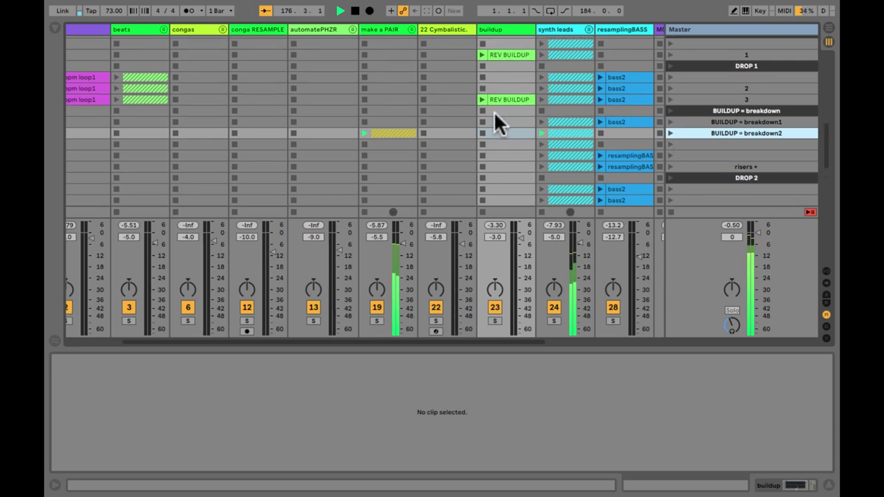
click(506, 41)
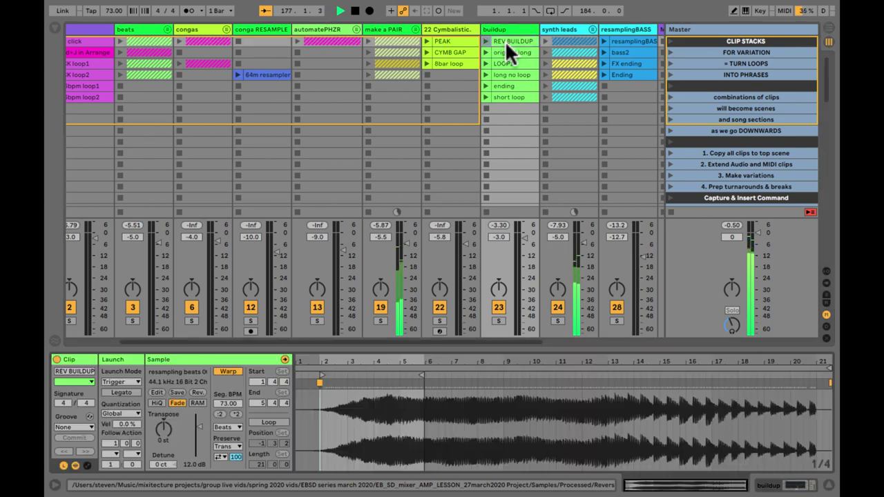
click(506, 50)
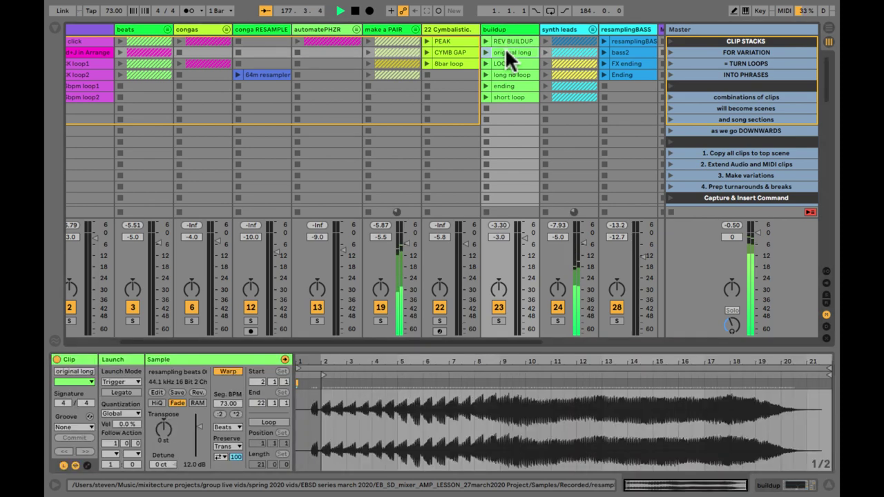
key(Down)
key(Down)
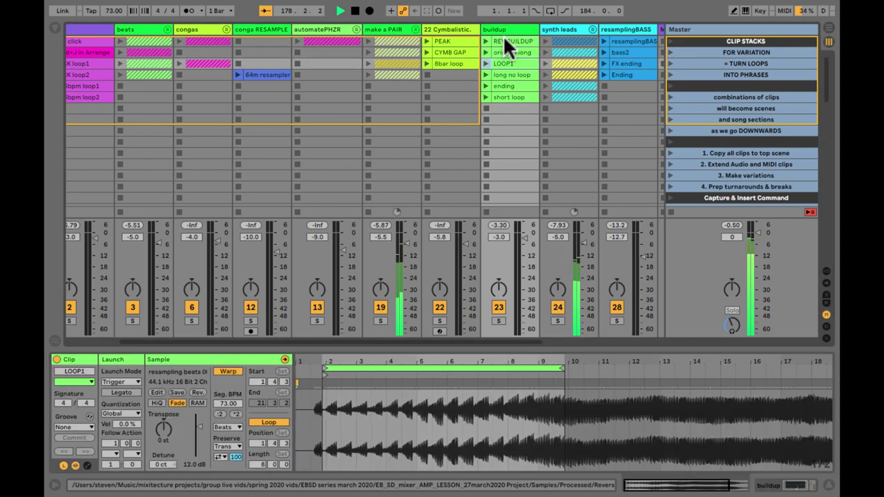
key(Down)
key(Down)
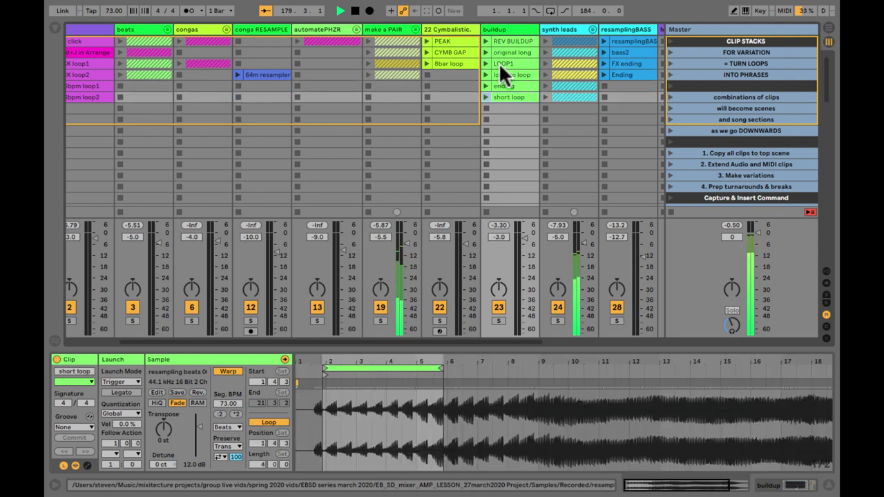
click(487, 96)
- Stop the make a PAIR track and delete its clip from the "BUILDUP = breakdown2" scene
scroll(500, 93, down, 5)
scroll(502, 96, down, 10)
scroll(502, 97, right, 1)
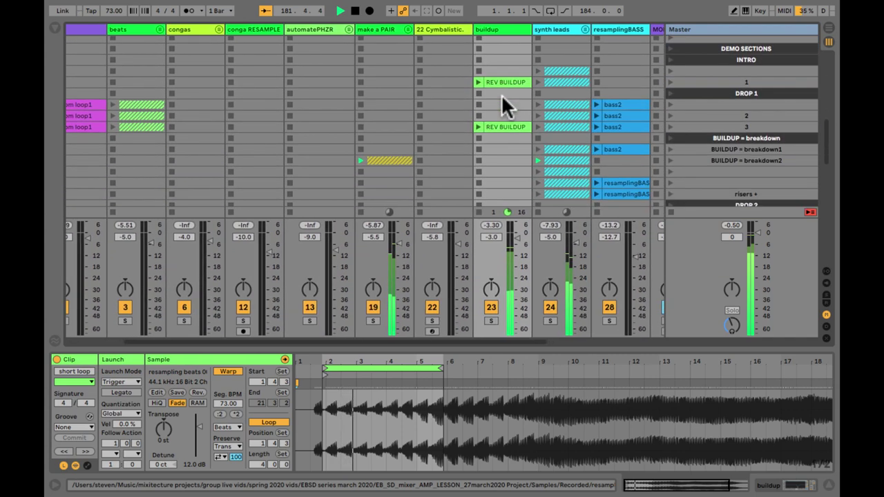
click(361, 172)
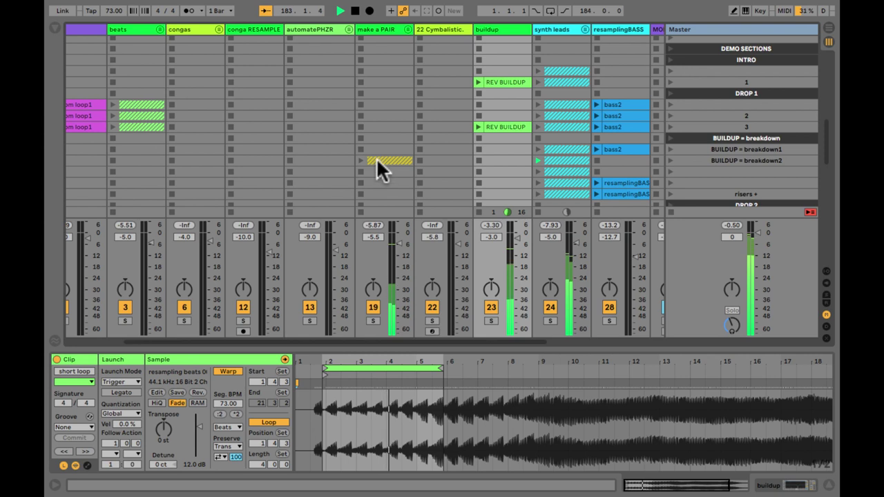
shift+click(377, 161)
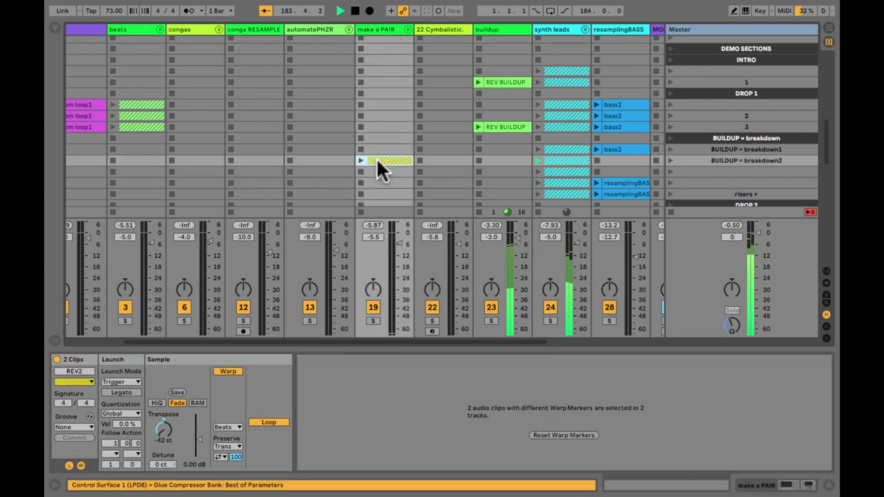
key(Delete)
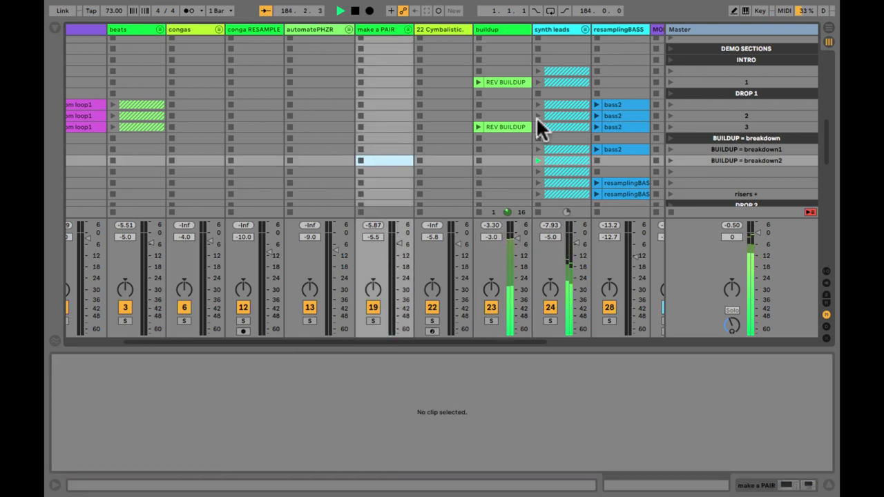
- Capture the playing clips as a new scene below "BUILDUP = breakdown1", stop playback, and delete the "BUILDUP = breakdown2" scene
click(709, 150)
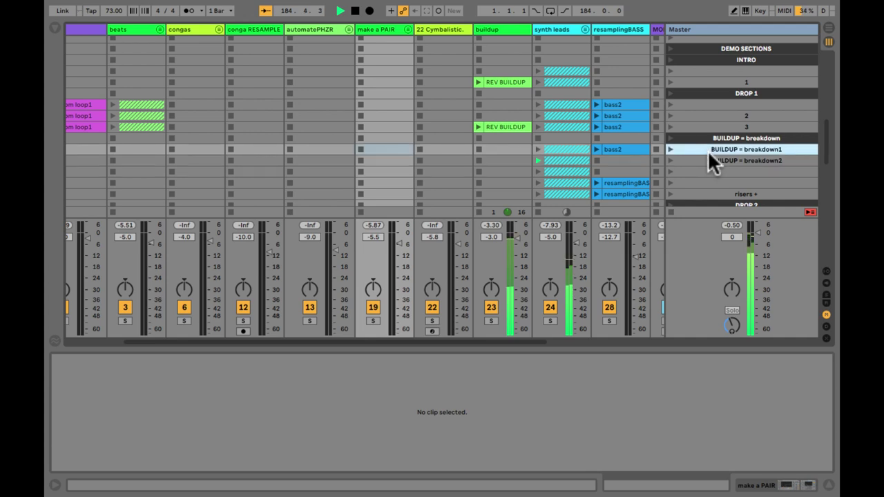
key(ctrl+z)
click(705, 132)
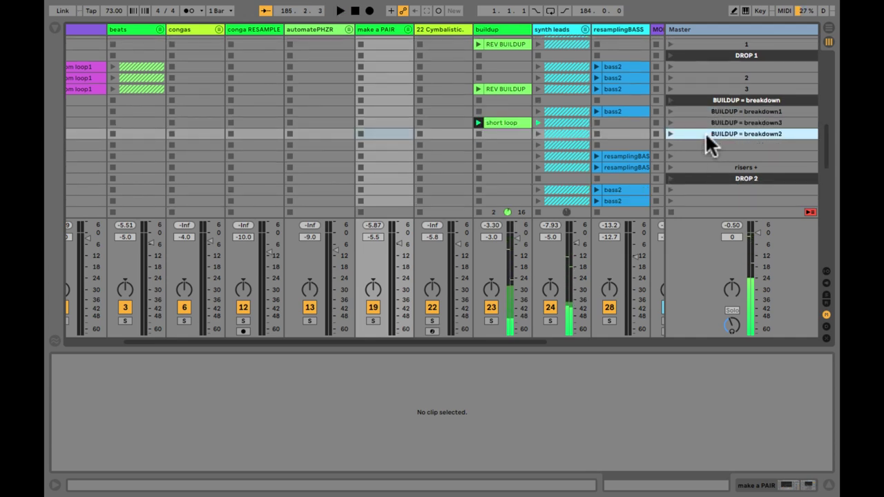
key(Delete)
click(682, 111)
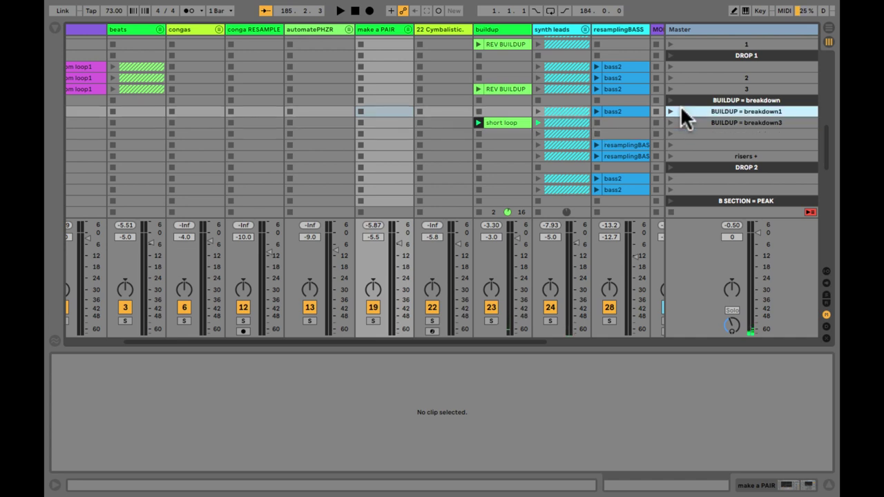
- Play the "short loop" buildup clip in BUILDUP = breakdown3 and add the first resamplingBASS clip below that scene
click(496, 123)
click(479, 121)
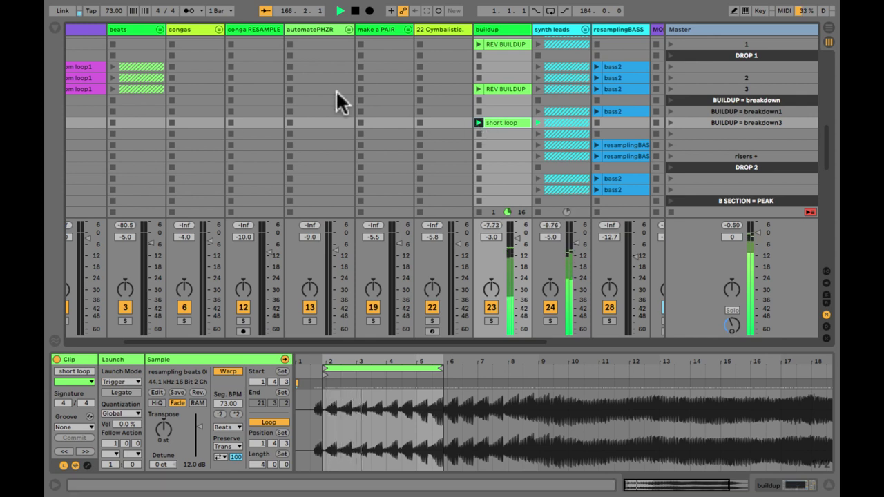
scroll(336, 90, right, 5)
scroll(336, 90, down, 3)
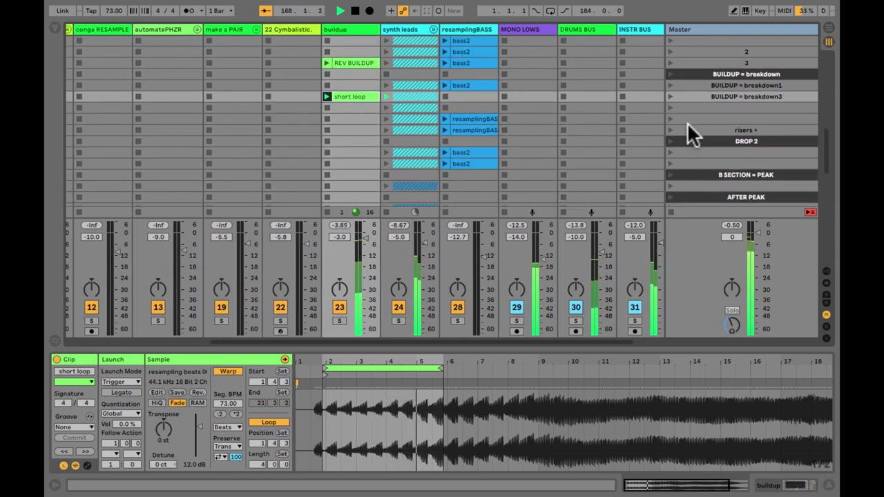
click(445, 119)
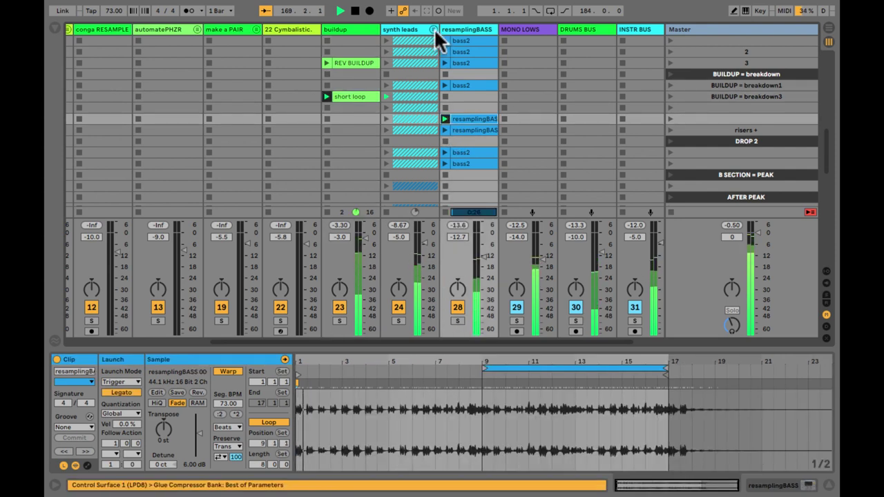
- Unfold the synth leads group and capture the playing clips into a new scene directly below BUILDUP = breakdown3
click(433, 29)
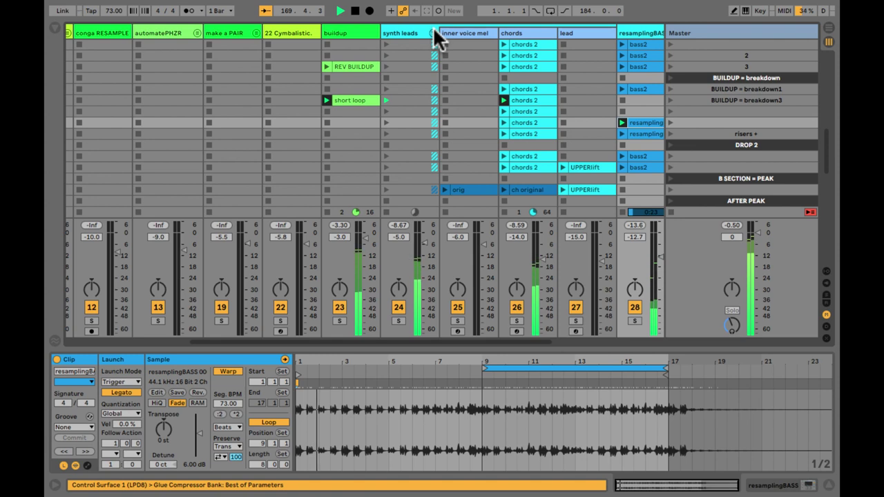
click(685, 103)
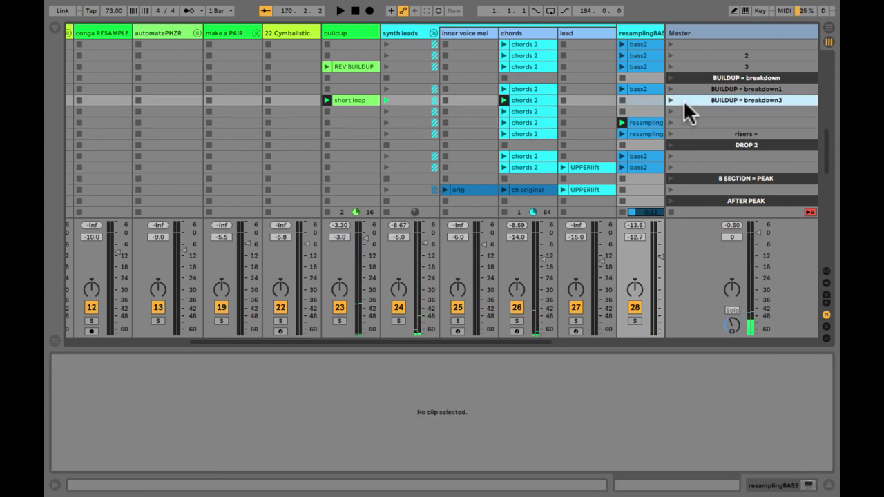
key(ctrl+shift+i)
- Delete the two unnamed scenes and the "risers +" scene between BUILDUP = breakdown4 and DROP 2
click(692, 139)
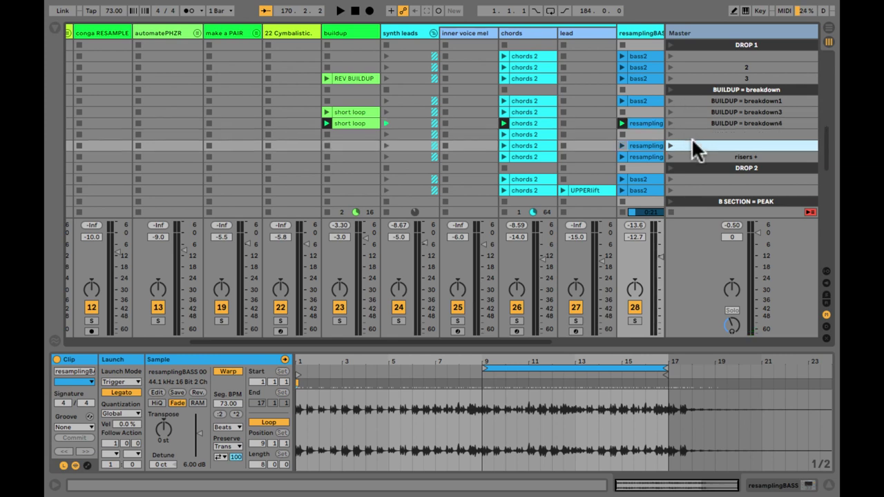
key(Delete)
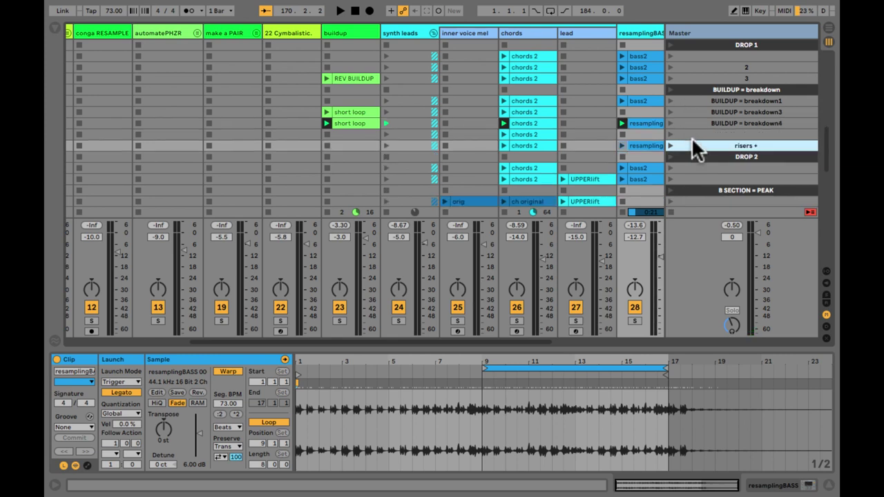
click(693, 137)
key(Delete)
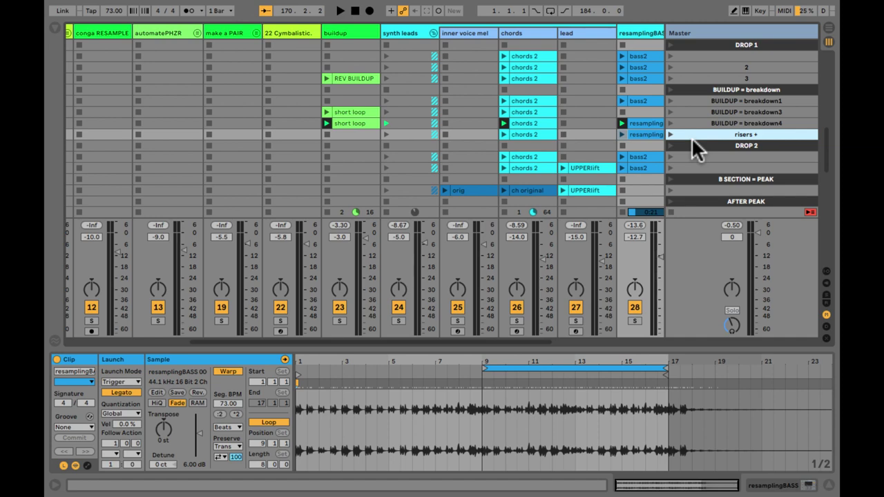
key(Delete)
- Examine which clips the breakdown1, breakdown3 and breakdown4 scenes contain across the kick, beats, buildup and bass tracks
key(Up)
key(Up)
key(Up)
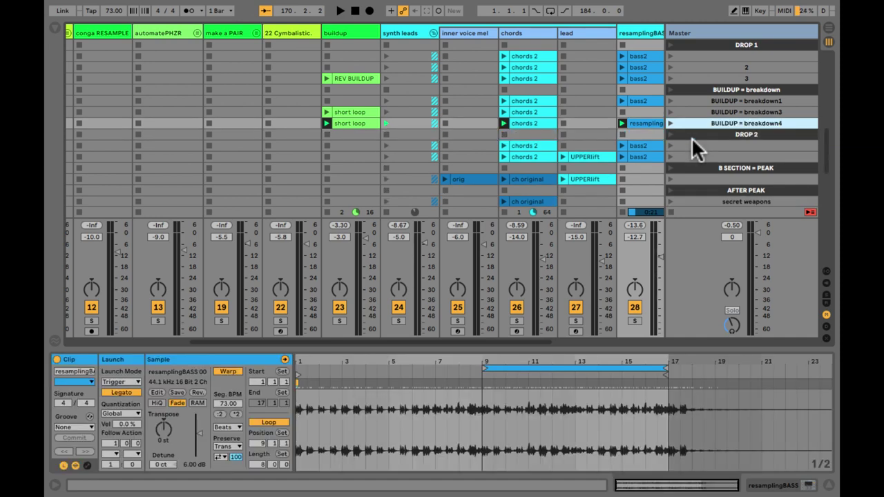
scroll(691, 137, left, 5)
scroll(692, 137, up, 1)
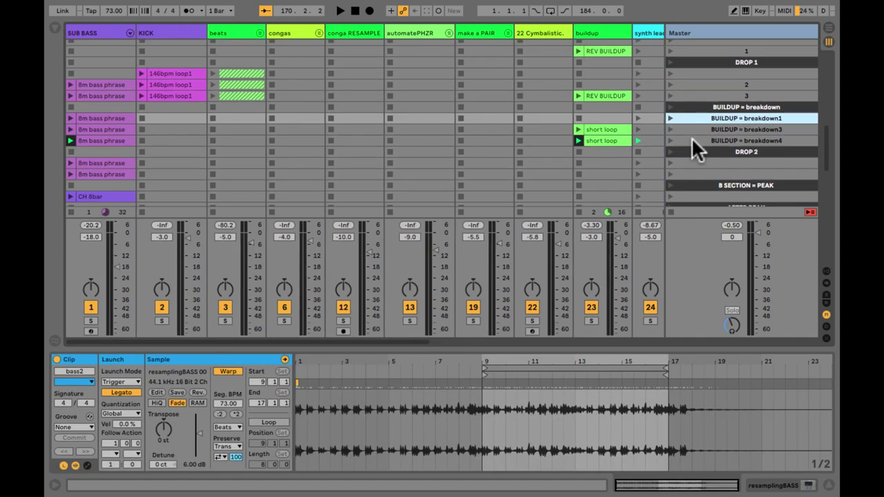
click(152, 116)
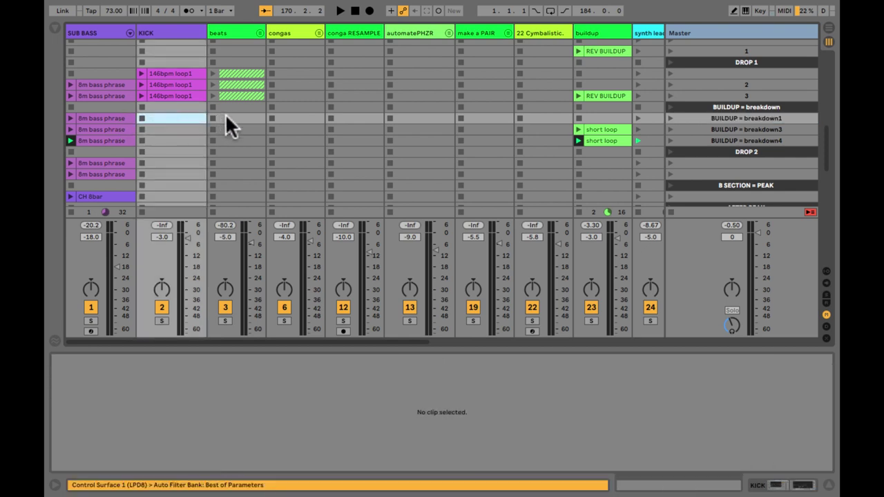
click(225, 114)
click(696, 129)
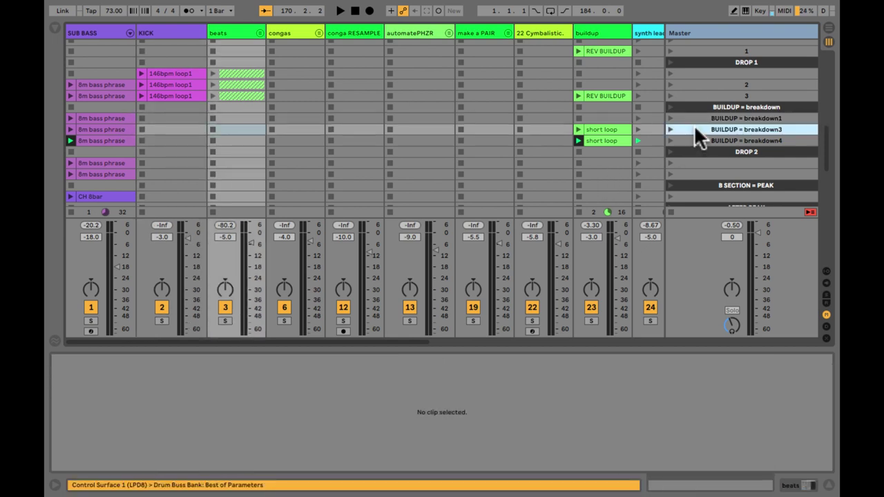
click(591, 129)
scroll(591, 129, right, 10)
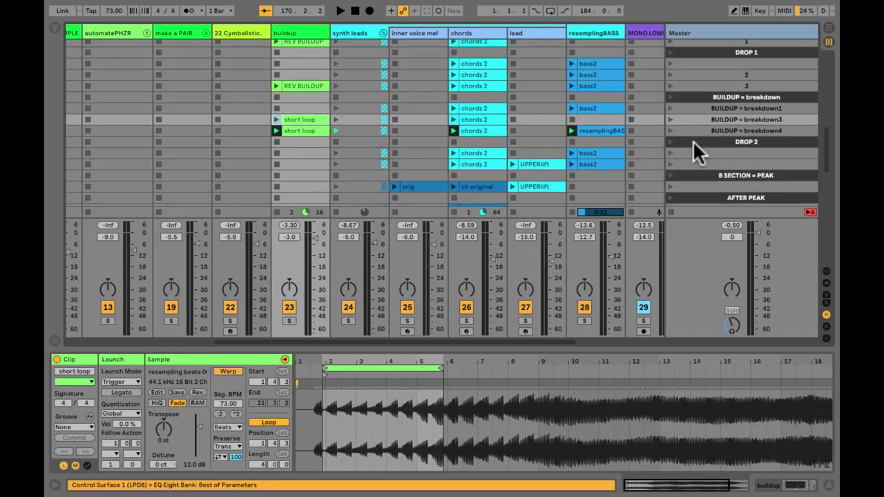
click(587, 129)
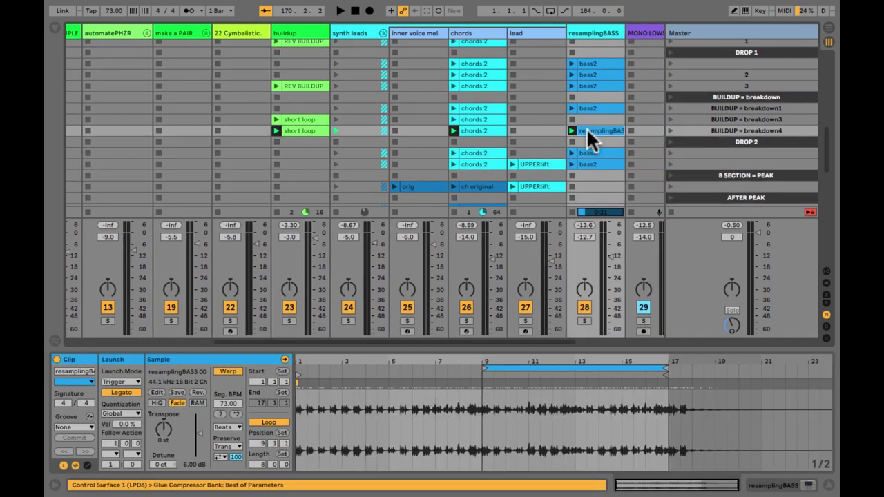
- Play the BUILDUP = breakdown4 scene and inspect its "short loop" clip
click(669, 129)
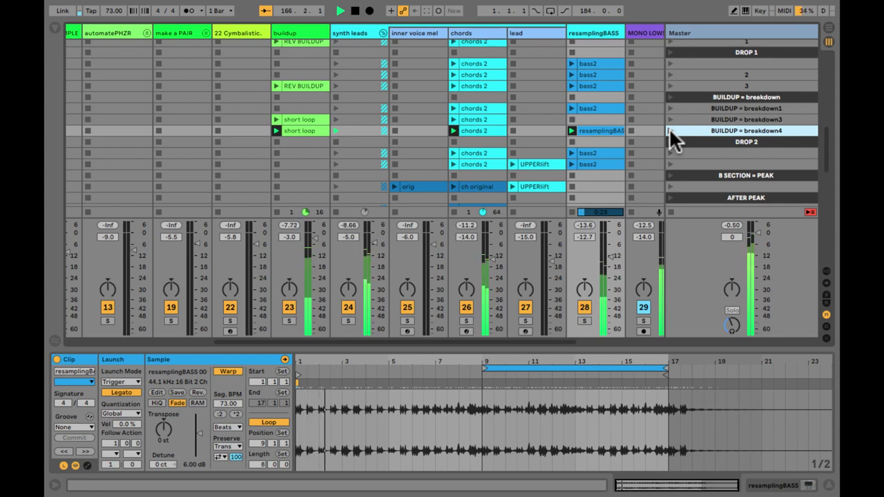
click(299, 127)
click(738, 129)
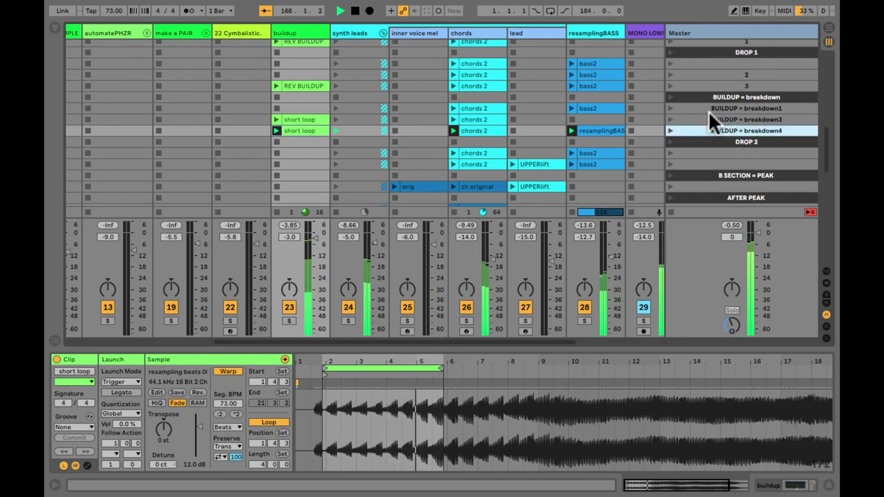
scroll(703, 111, down, 2)
scroll(704, 112, left, 2)
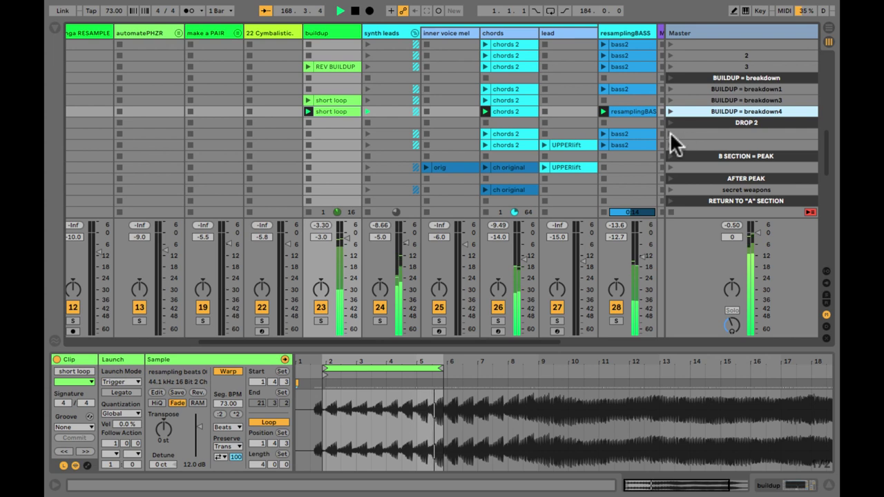
- Launch the first unnamed scene below DROP 2 and add the "8bar loop" clip of the 22 Cymbalistic track
click(671, 134)
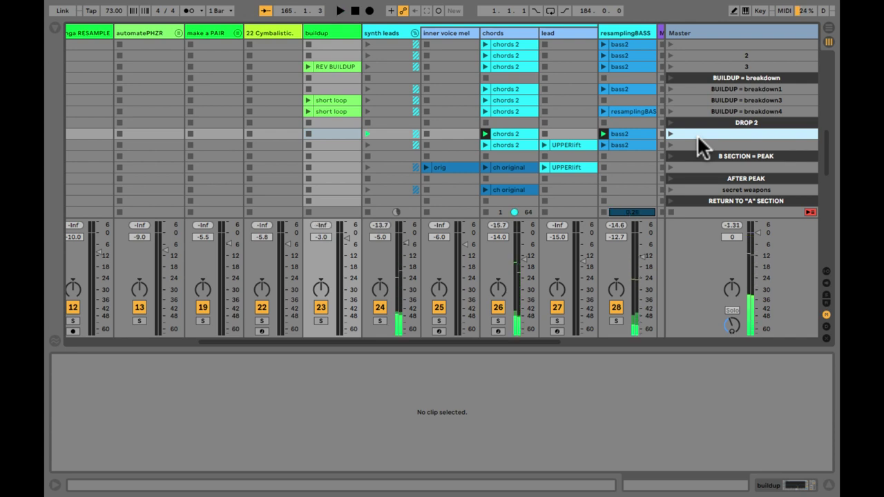
scroll(543, 138, left, 10)
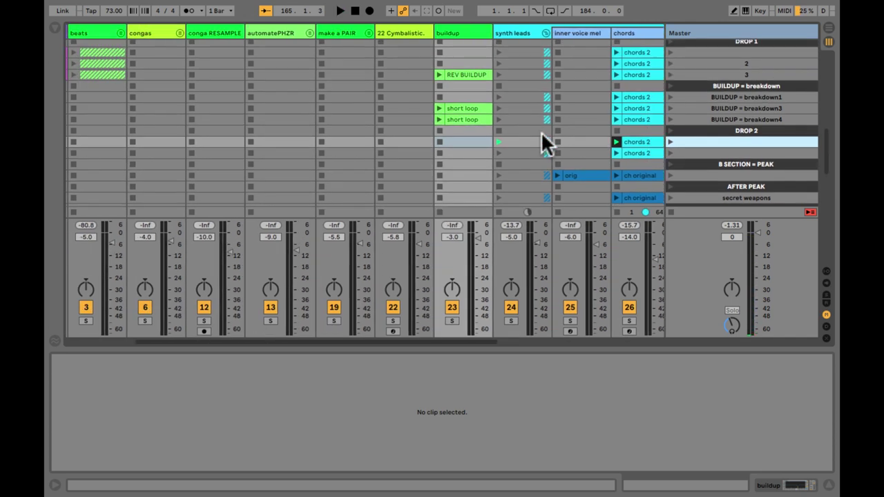
scroll(543, 138, up, 2)
scroll(360, 116, up, 10)
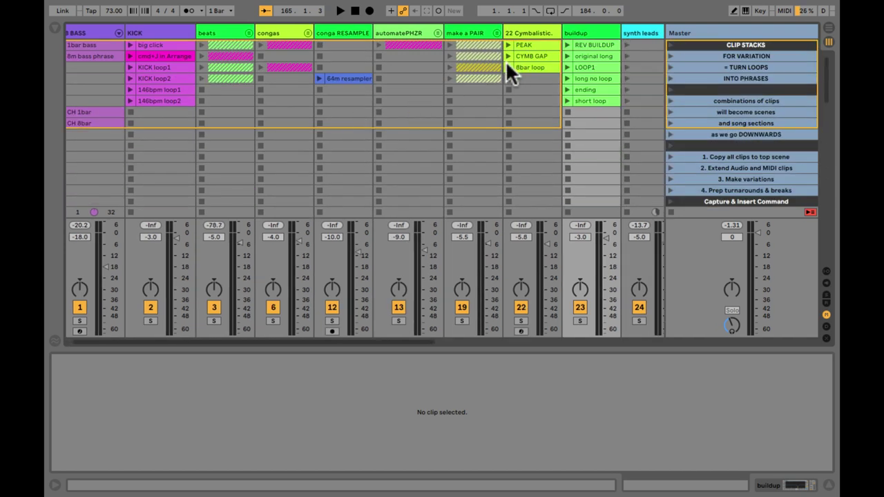
click(507, 66)
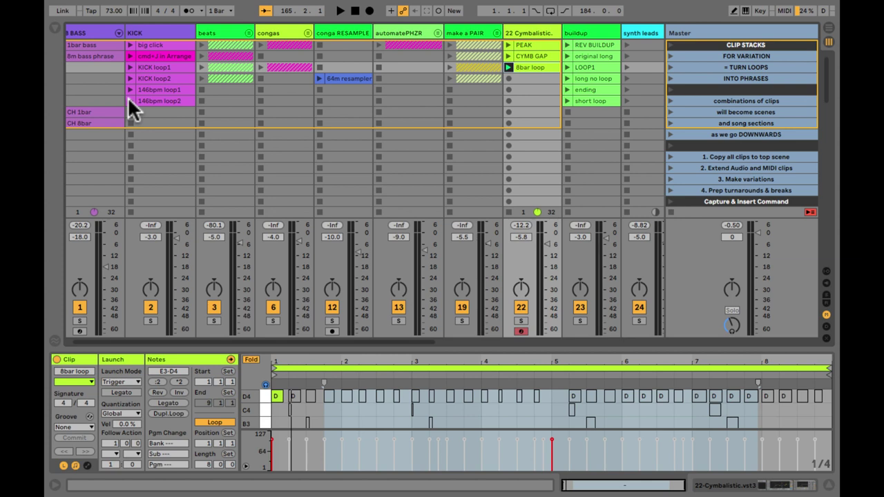
- Add the KICK clip "146bpm loop2" to the playback, then unfold the beats group and launch its first group slot
click(129, 101)
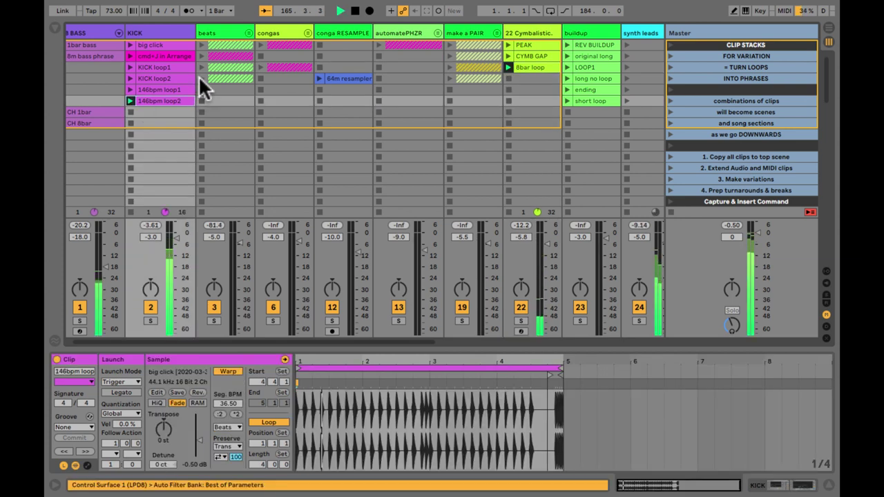
click(248, 32)
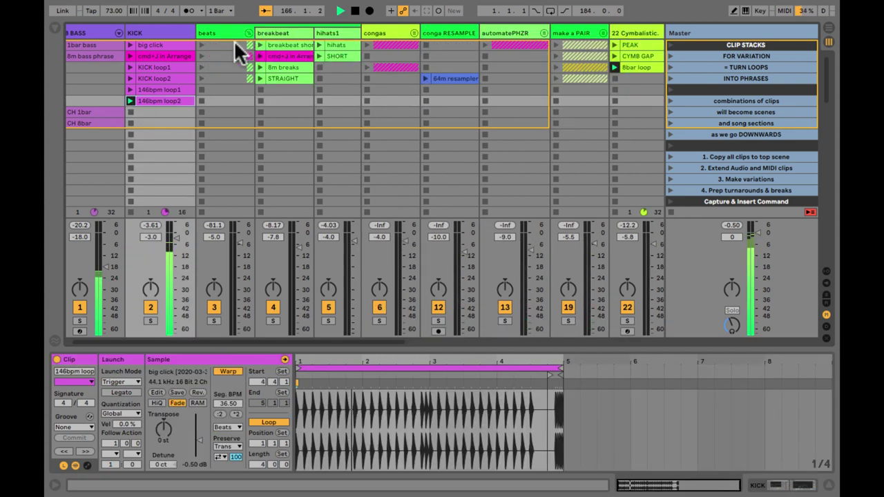
click(199, 45)
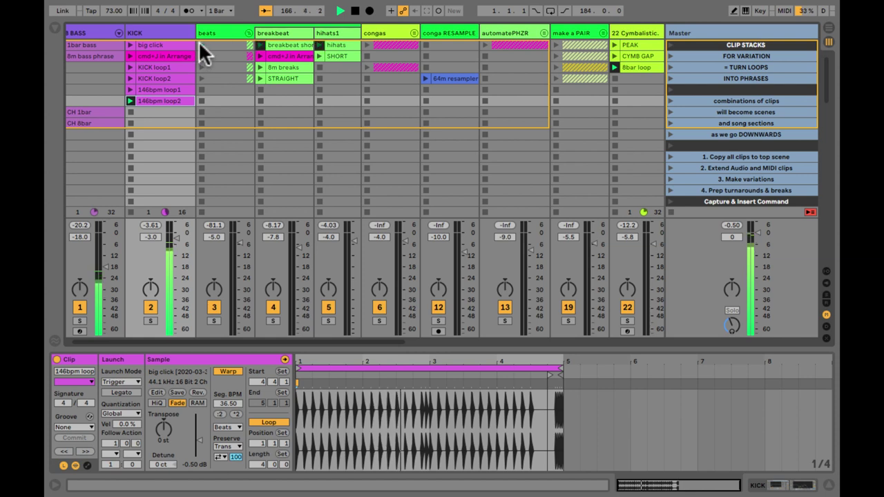
- Launch the "8m bass phrase" clip on SUB BASS and the first group slot of automatePHZR
scroll(224, 105, left, 1)
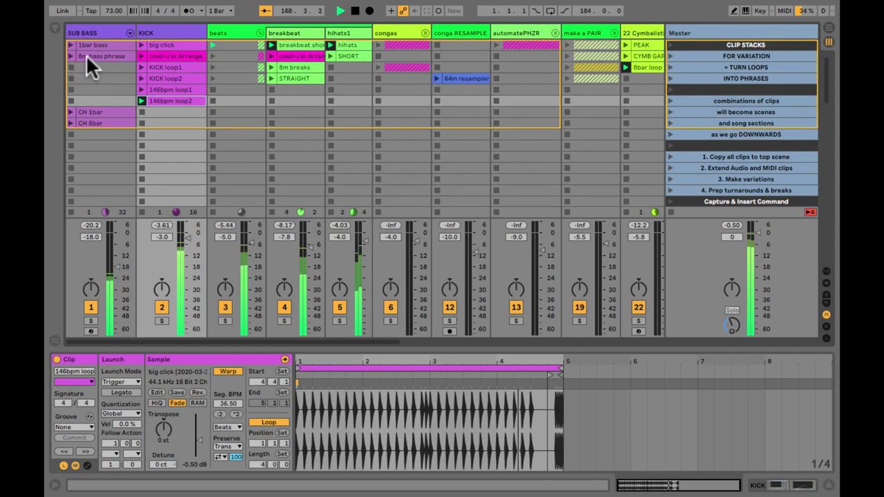
click(85, 54)
click(70, 55)
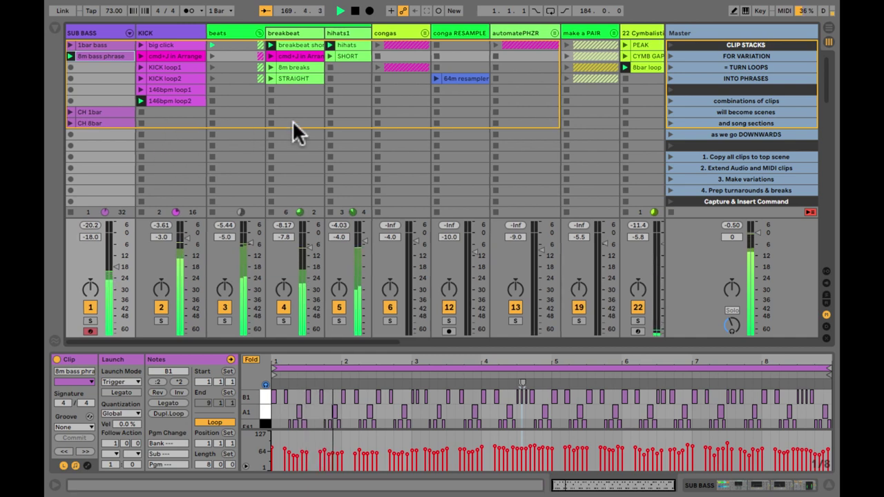
scroll(293, 120, right, 5)
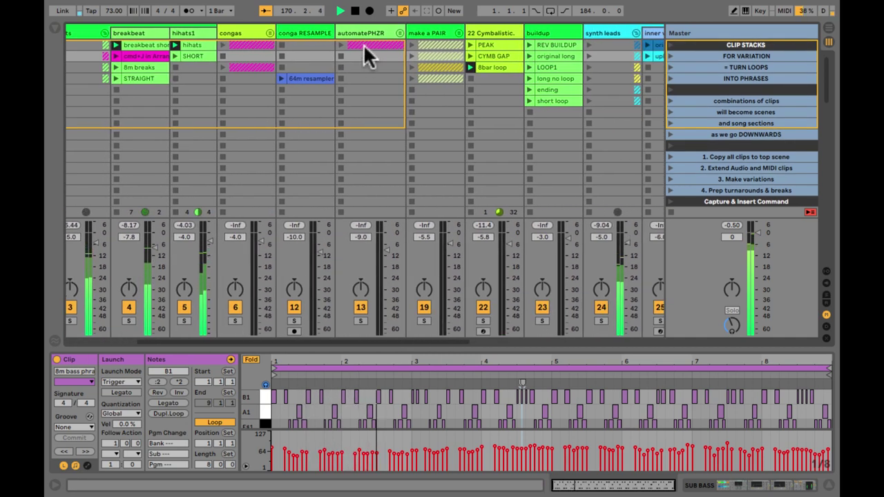
shift+click(364, 44)
click(339, 44)
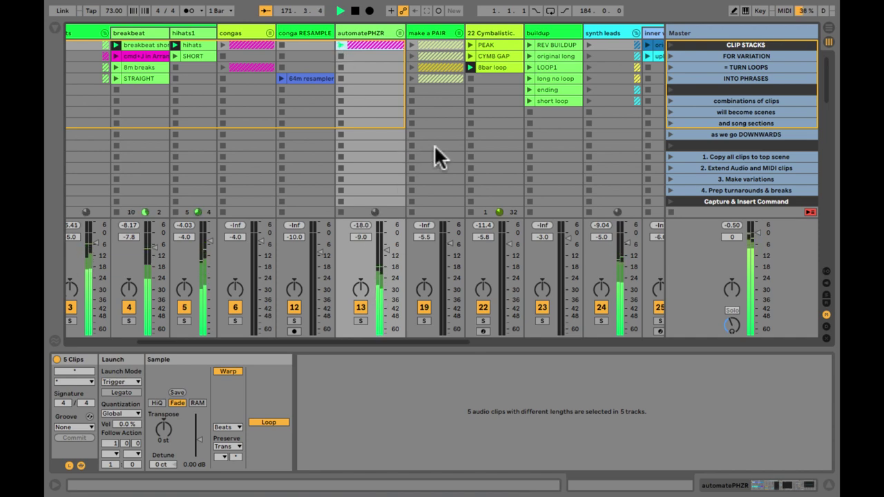
- Capture all playing clips into a new scene directly below DROP 2
scroll(434, 145, down, 15)
scroll(434, 144, left, 2)
scroll(434, 159, down, 5)
scroll(433, 158, left, 1)
click(704, 157)
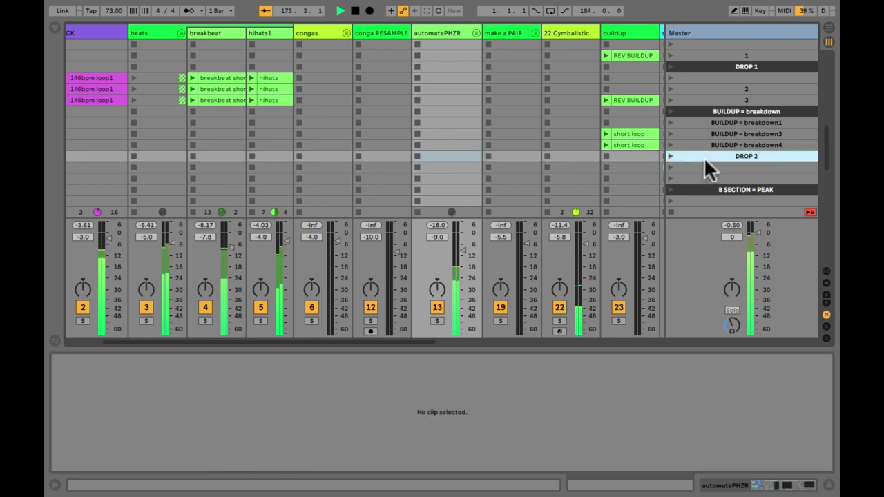
scroll(704, 157, down, 2)
key(ctrl+shift+i)
- Clear the name of the captured scene below DROP 2
click(713, 111)
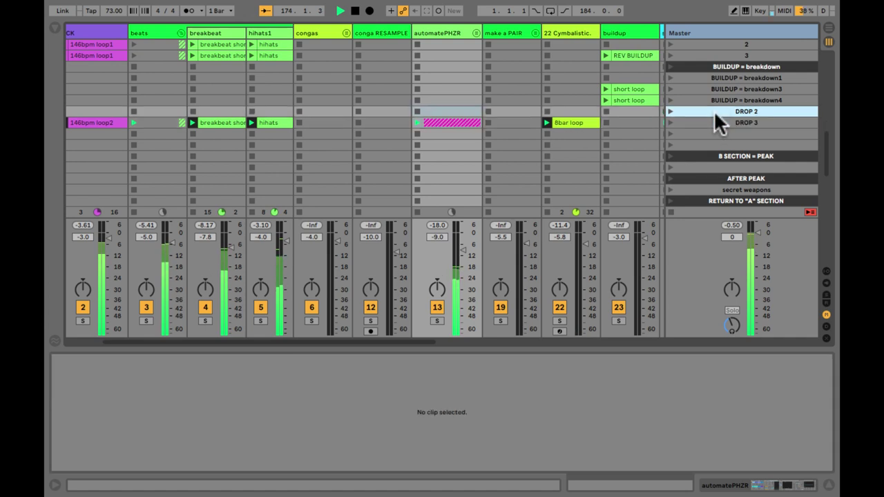
click(716, 123)
key(ctrl+r)
key(BackSpace)
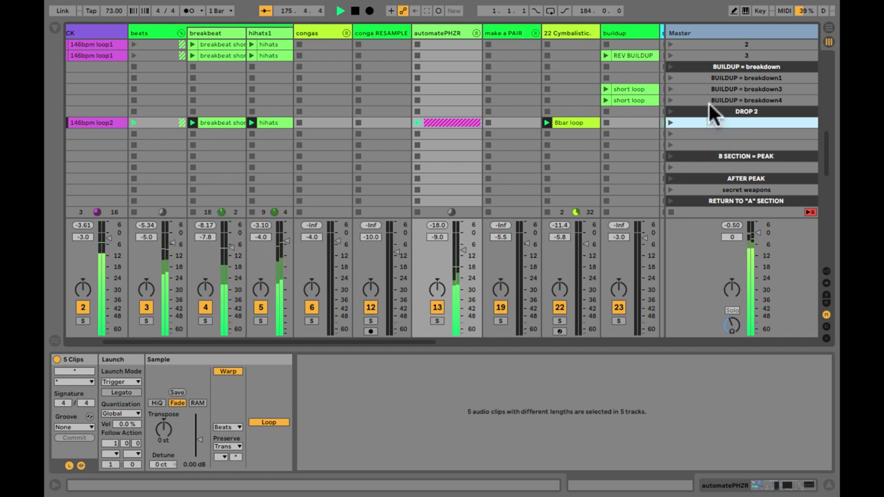
- Play BUILDUP = breakdown4 followed by the captured scene below DROP 2 to check the transition
click(710, 100)
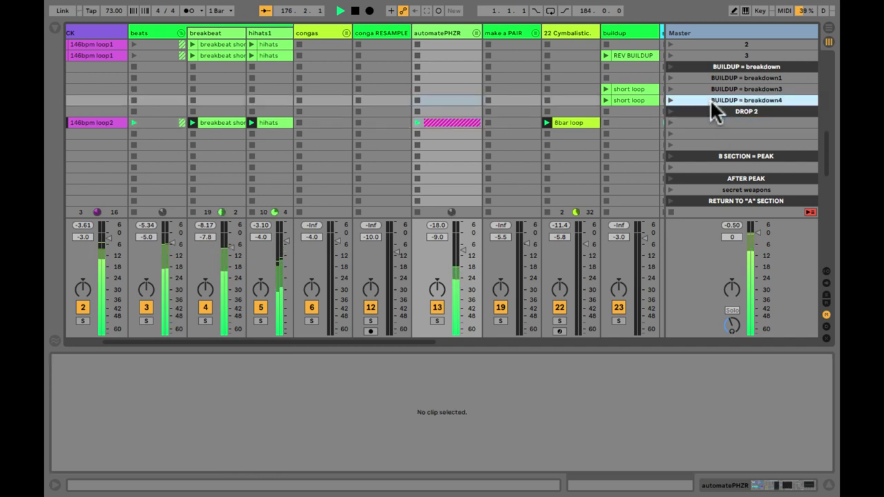
click(670, 101)
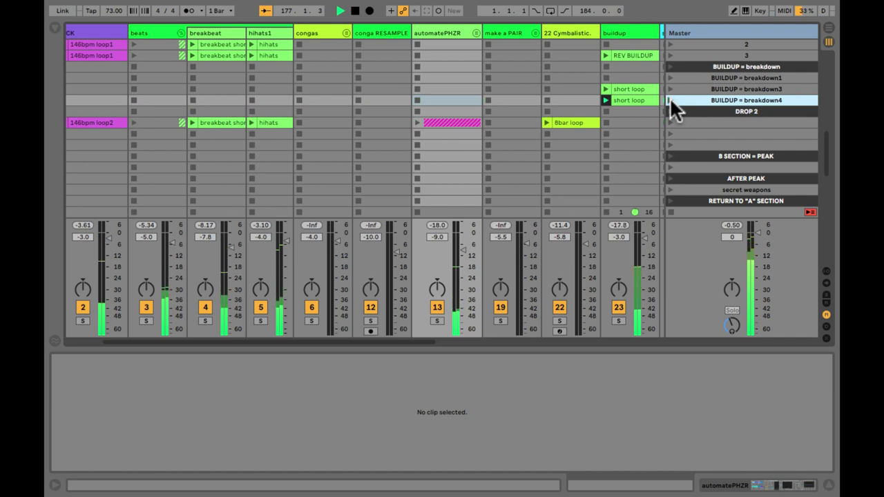
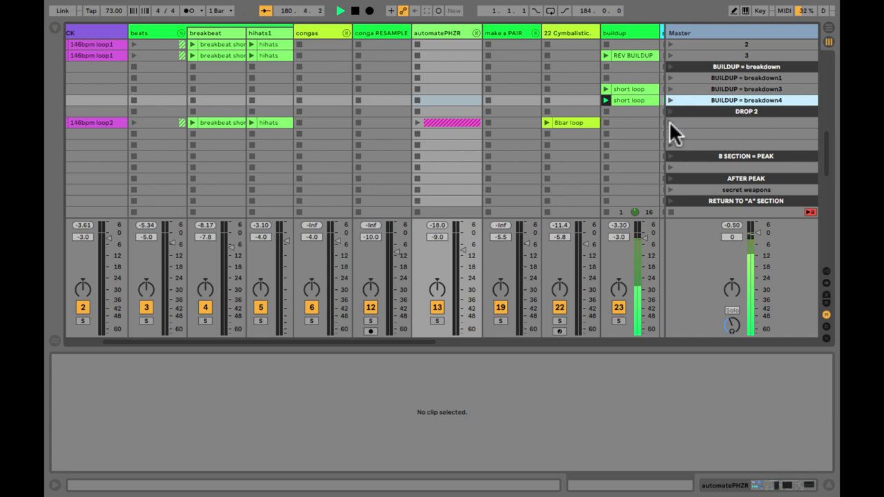
click(670, 123)
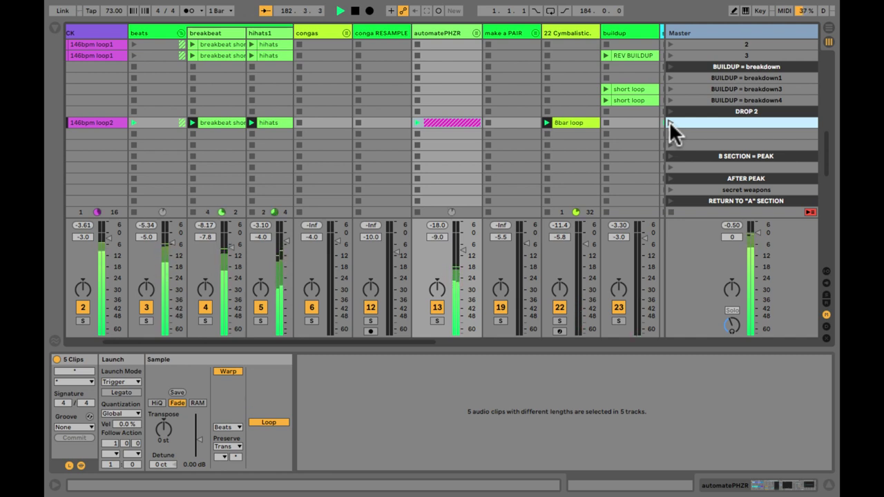
- Launch the "bass2" clip on resamplingBASS in the second row below DROP 2
scroll(583, 135, right, 5)
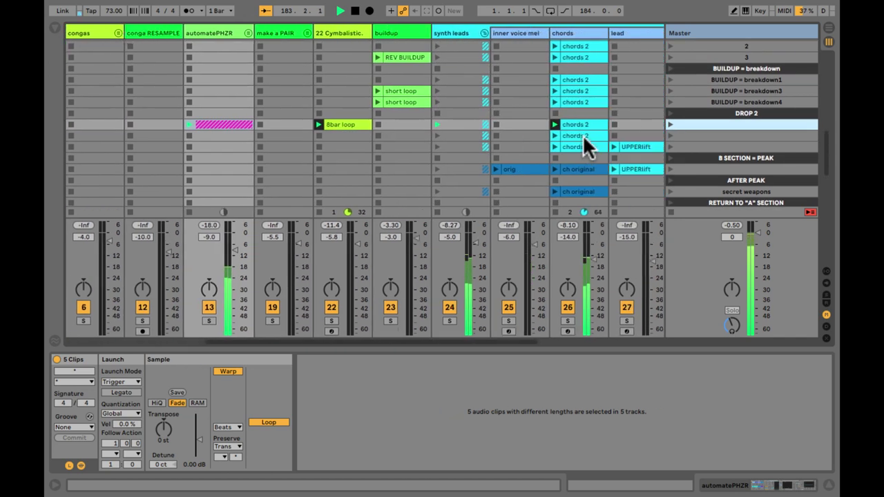
scroll(583, 135, right, 4)
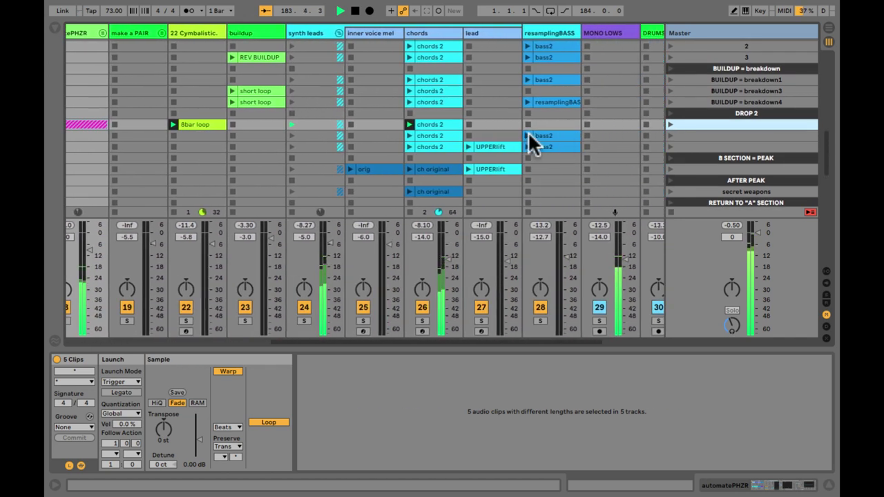
click(543, 136)
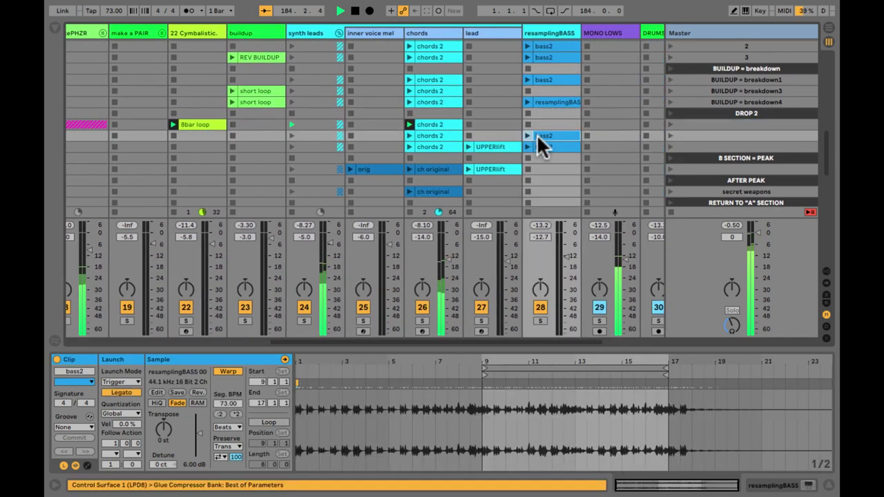
click(526, 135)
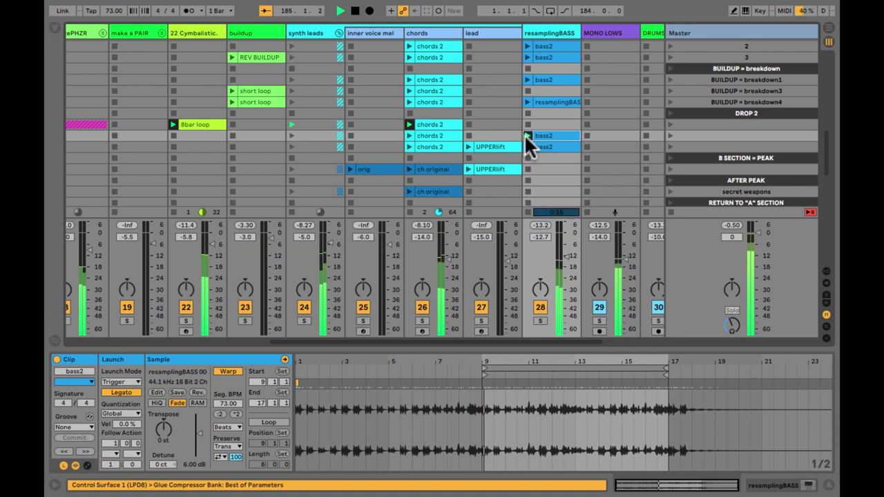
- Capture all playing clips into a new scene below the first DROP 2 scene and delete the unnamed scene directly beneath it
click(686, 124)
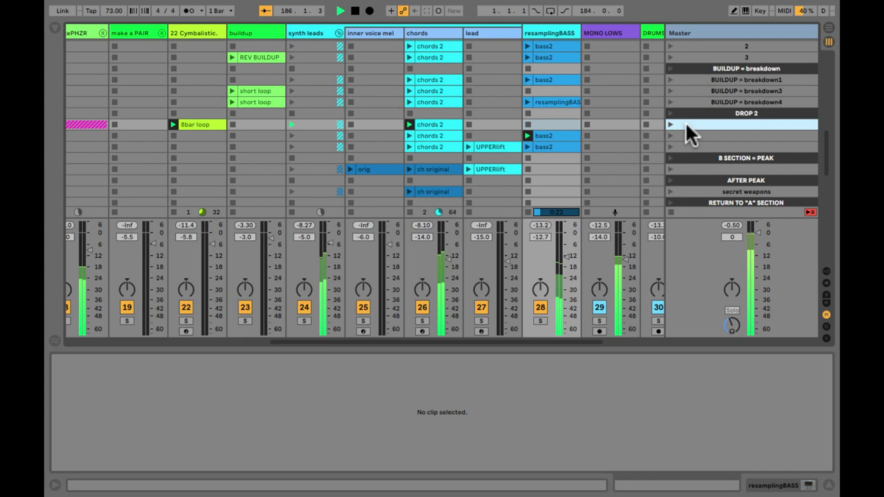
key(ctrl+shift+i)
click(686, 132)
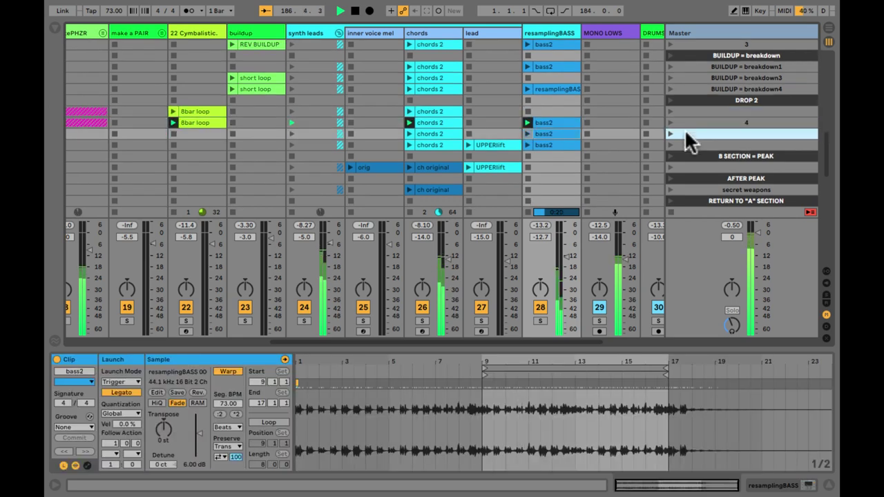
key(Delete)
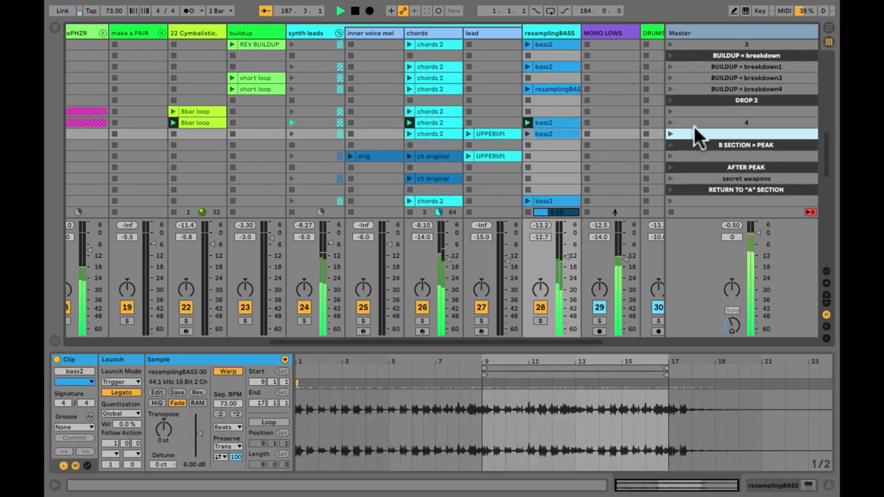
- Launch the "UPPERlift" clip on lead and capture all playing clips into a new scene below scene 4
click(494, 133)
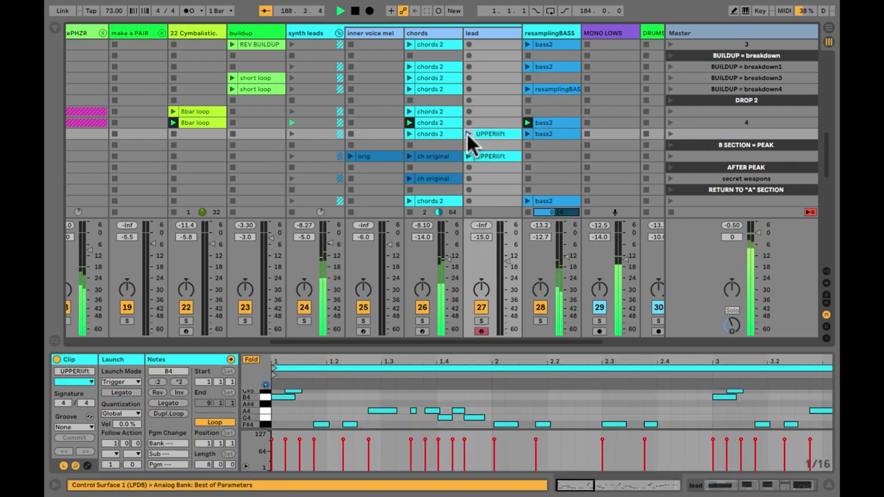
click(469, 133)
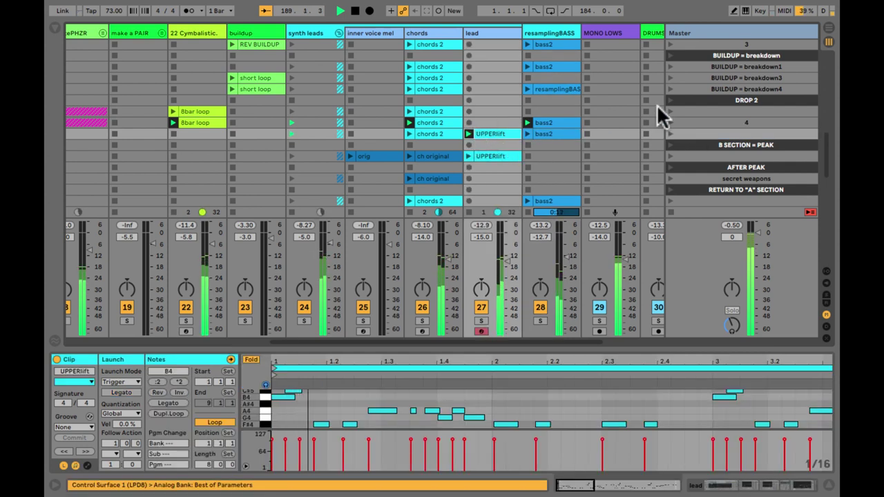
click(715, 124)
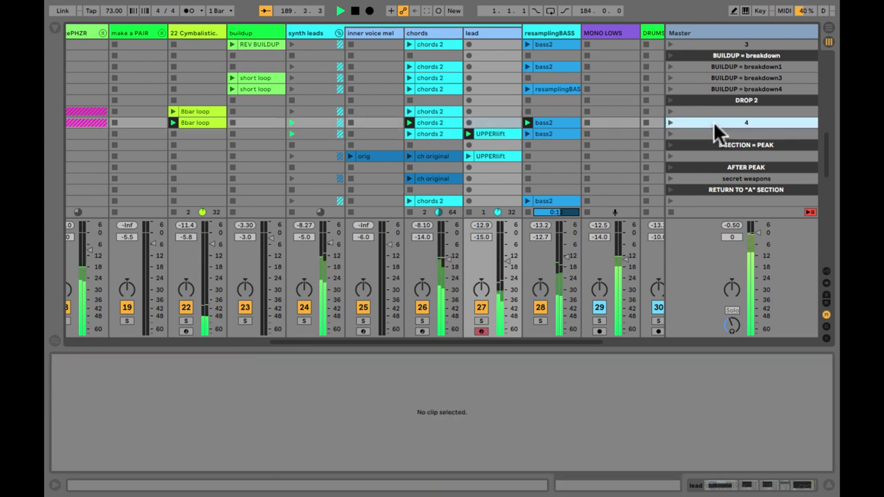
key(ctrl+shift+i)
- Delete the leftover scene above B SECTION = PEAK and clear the names of scenes 4 and 5
click(704, 136)
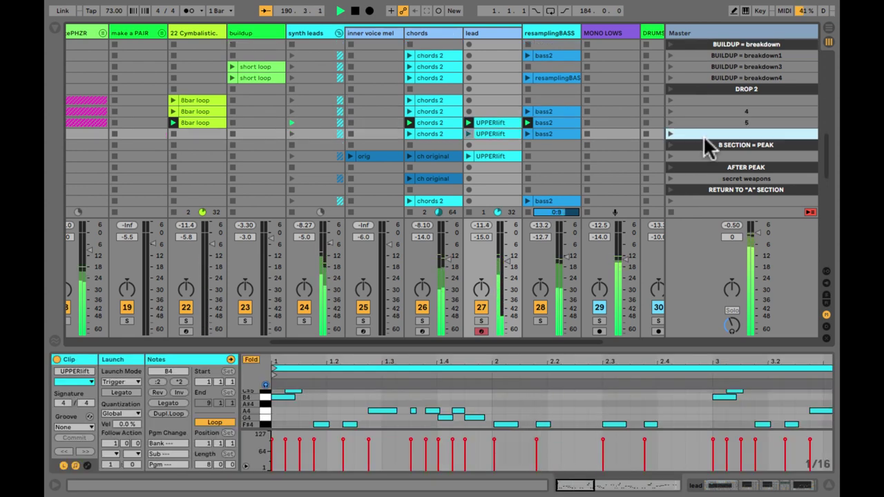
key(Delete)
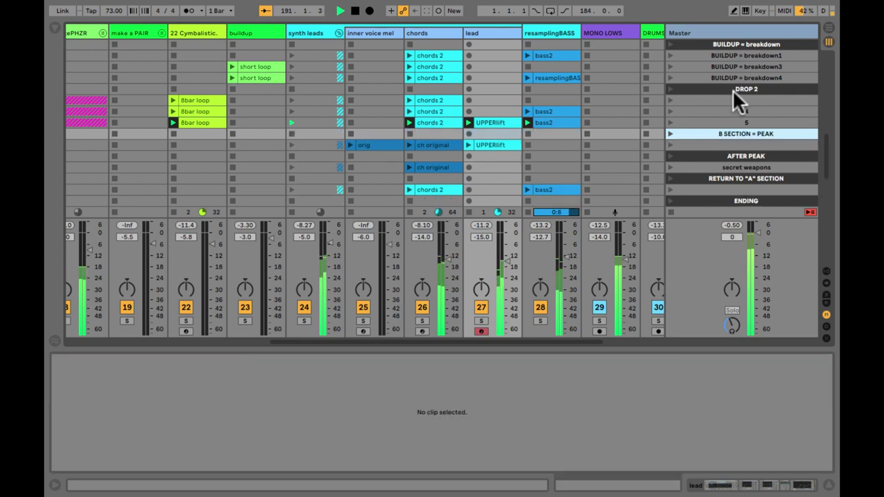
click(718, 111)
key(Down)
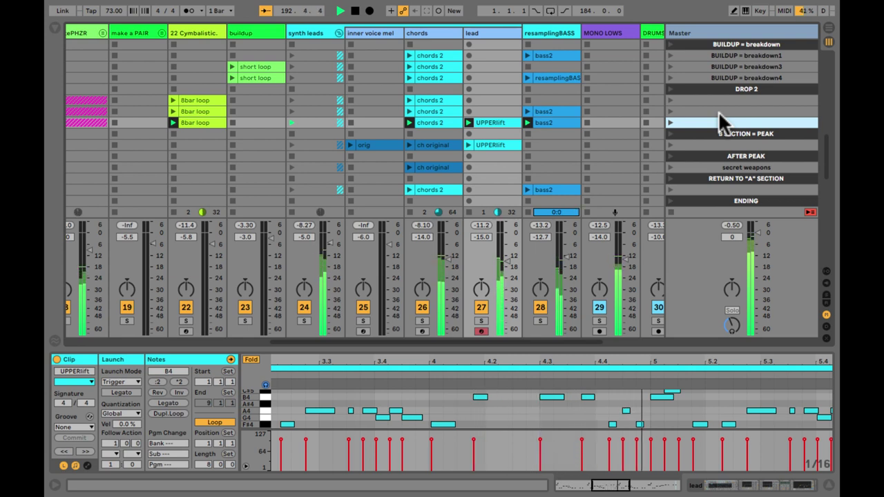
- Turn on looping for the "bass2" clip in the last DROP 2 scene and relaunch it alongside "UPPERlift"
click(553, 122)
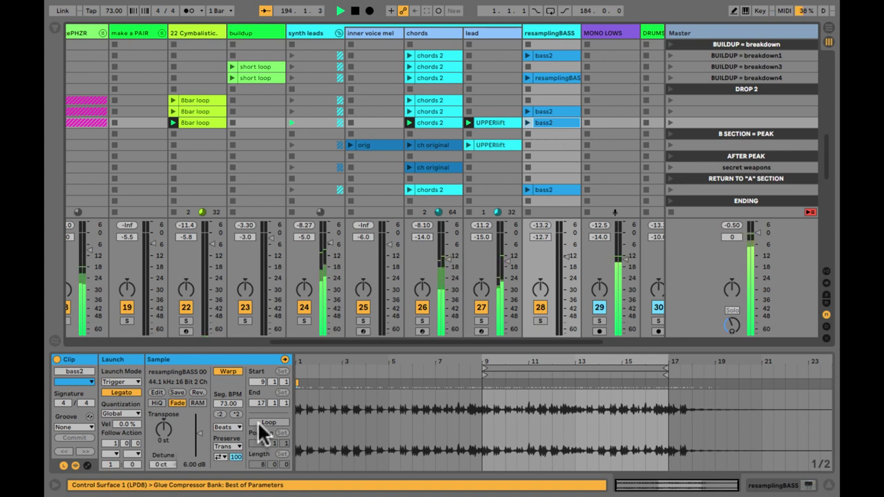
click(258, 421)
click(527, 121)
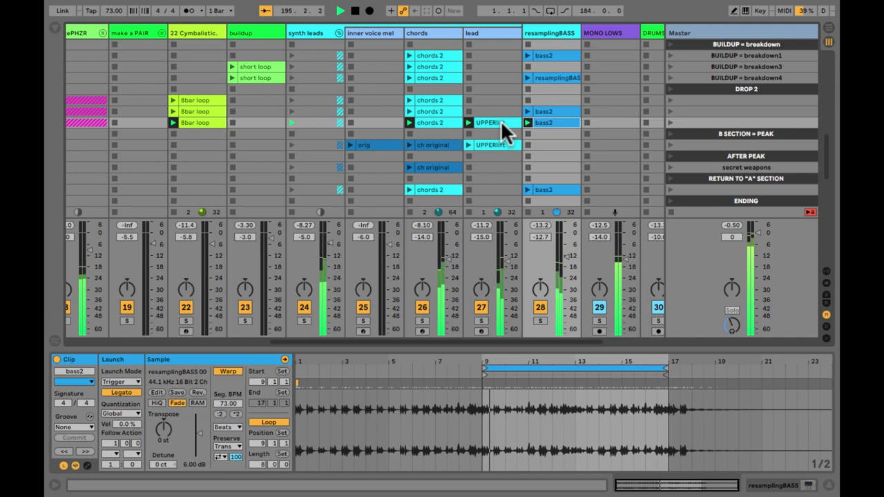
click(501, 122)
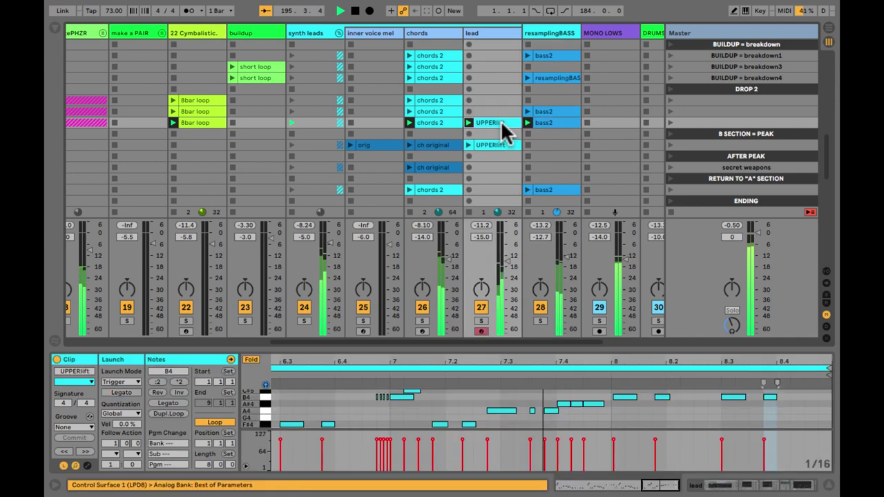
- Launch the "CH 8bar" clip on SUB BASS and the synth leads group slot in the row below B SECTION = PEAK
click(720, 145)
scroll(712, 155, left, 5)
scroll(712, 155, left, 5)
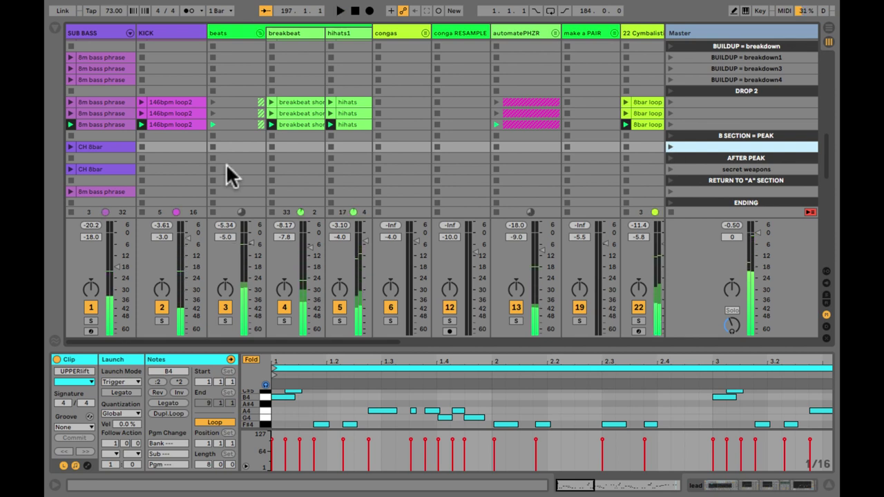
click(69, 147)
scroll(215, 153, right, 10)
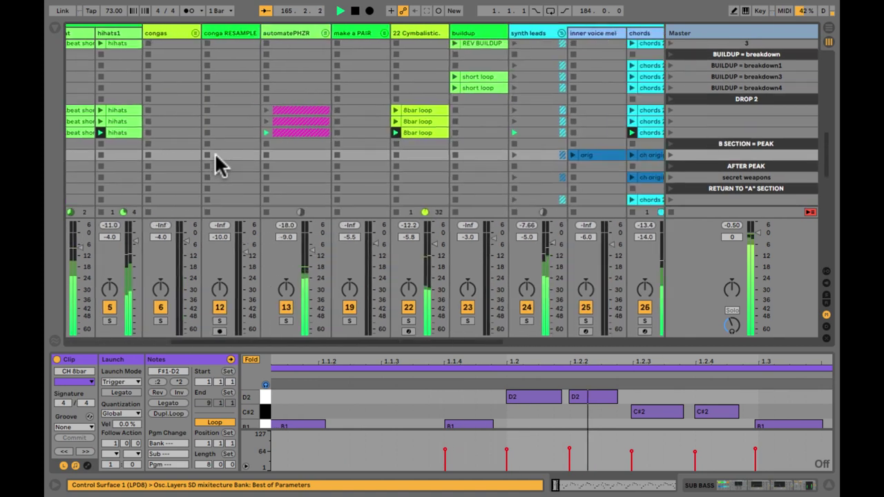
scroll(215, 152, right, 2)
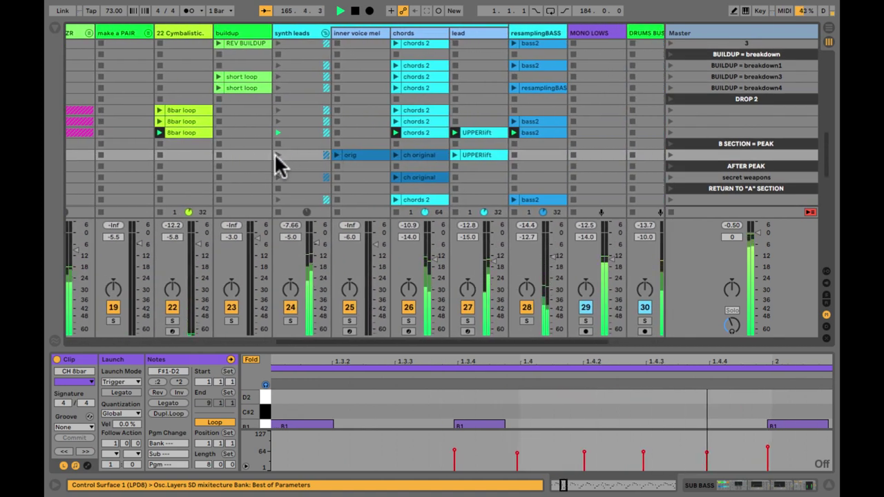
- Capture all playing clips into a new scene directly below B SECTION = PEAK and delete the old unnamed scene beneath it
click(685, 143)
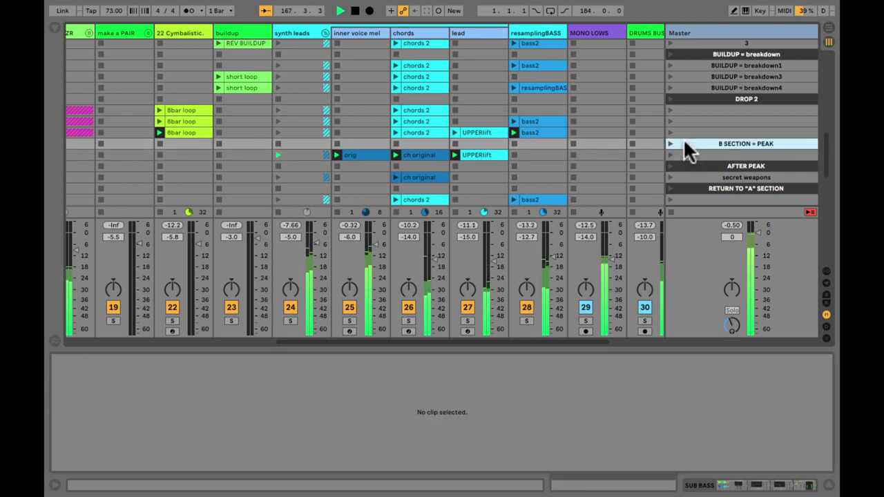
key(ctrl+d)
click(687, 135)
key(Delete)
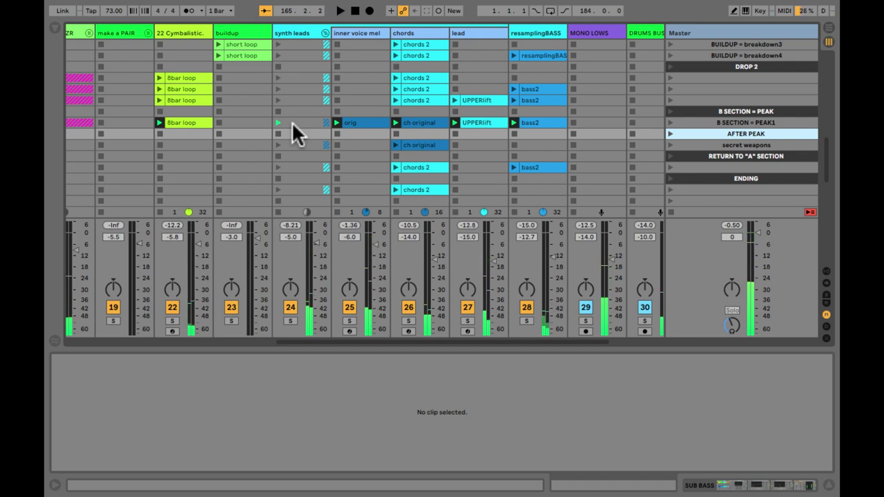
- Show the tracks' input/output routing, solo the synth leads group and play it briefly
key(ctrl+alt+i)
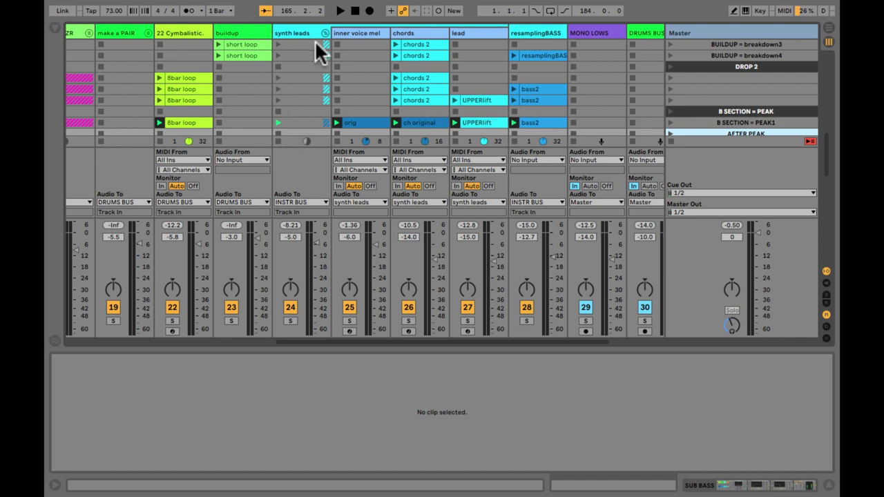
scroll(326, 30, right, 3)
scroll(325, 31, up, 1)
click(359, 31)
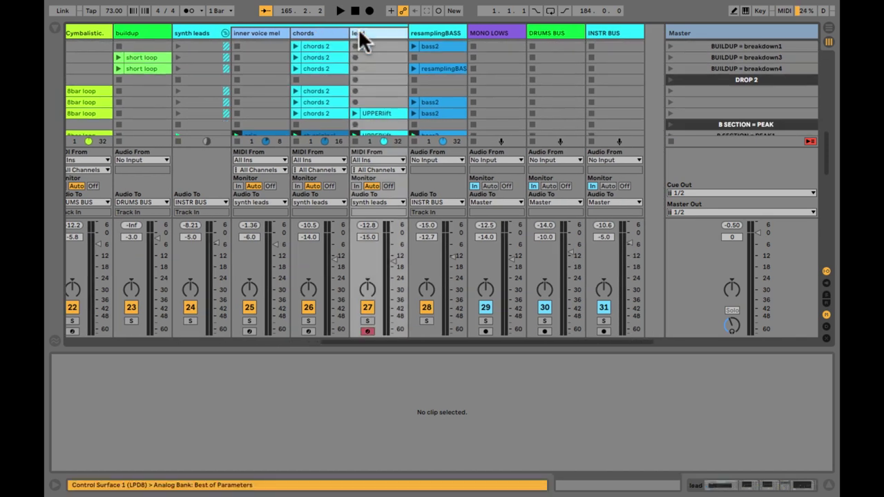
click(189, 321)
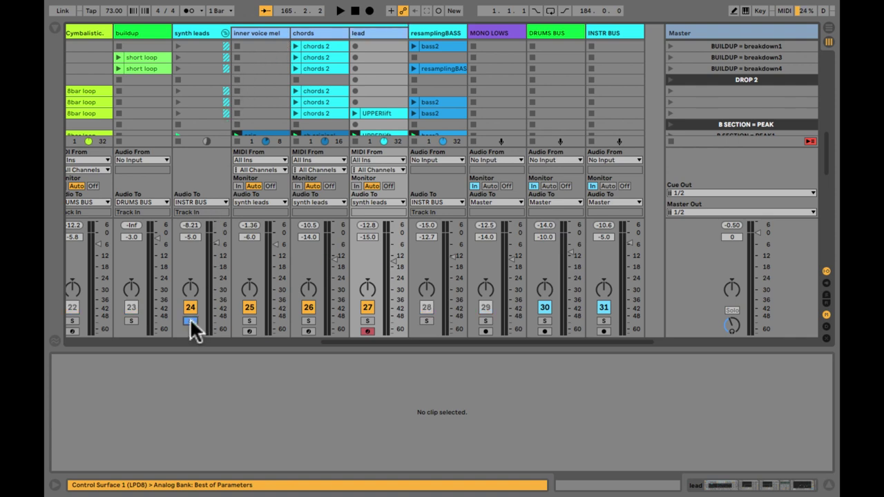
key(space)
key(space)
- Check the output routing choices of inner voice mel, and collapse and expand the synth leads group
click(252, 200)
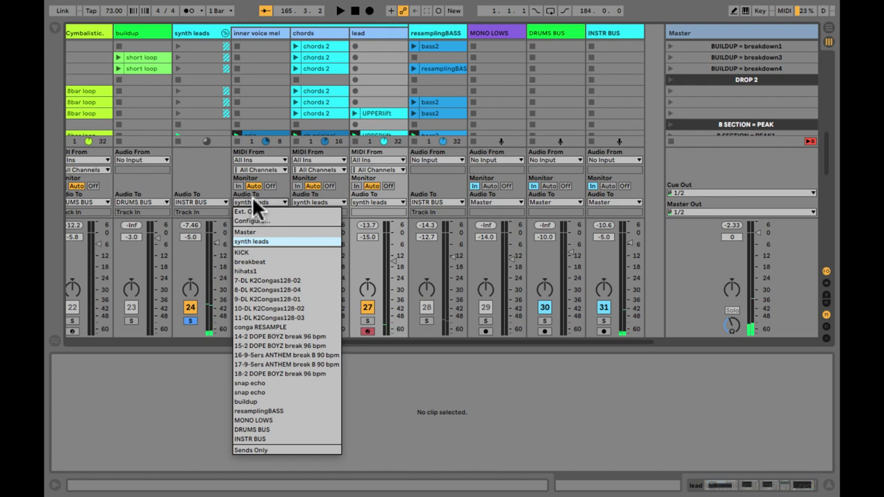
click(253, 200)
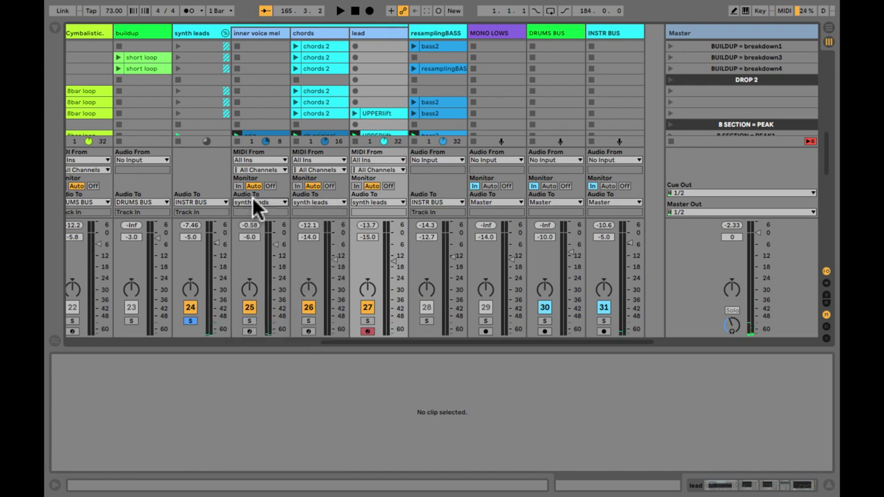
click(189, 33)
click(224, 32)
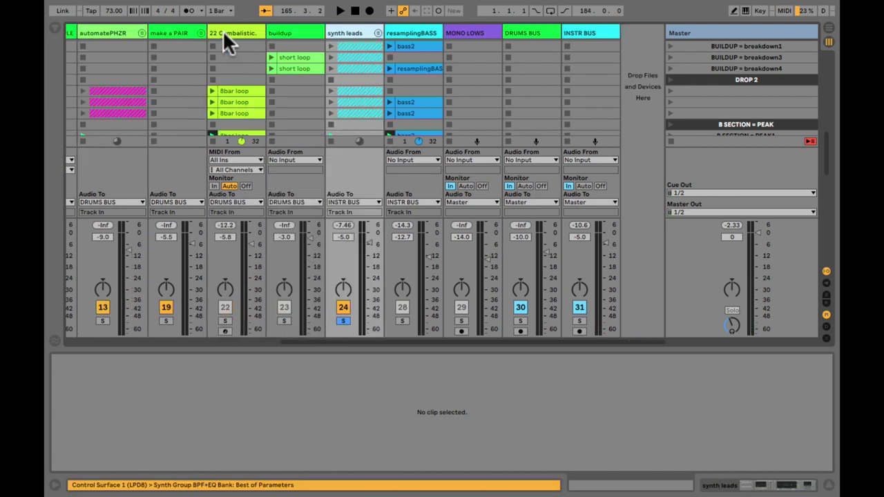
click(222, 29)
click(377, 32)
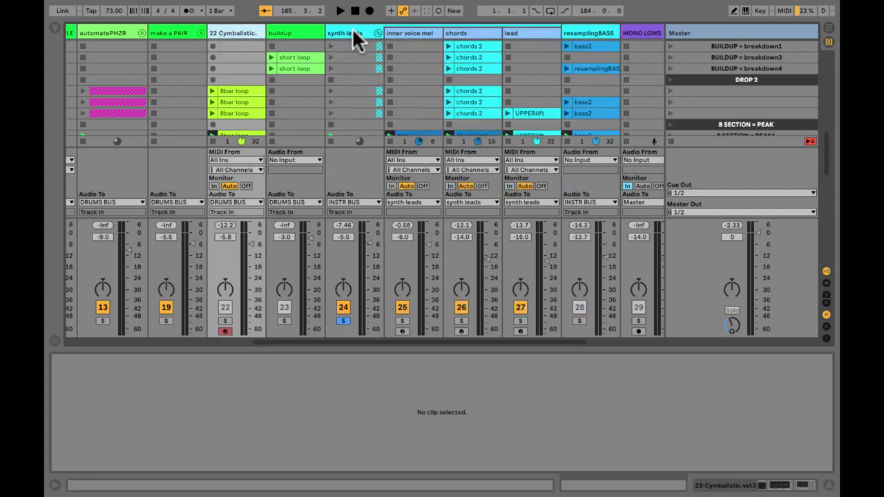
- Review the grouping commands for synth leads and the output routing of its tracks from inner voice mel to lead
right_click(353, 35)
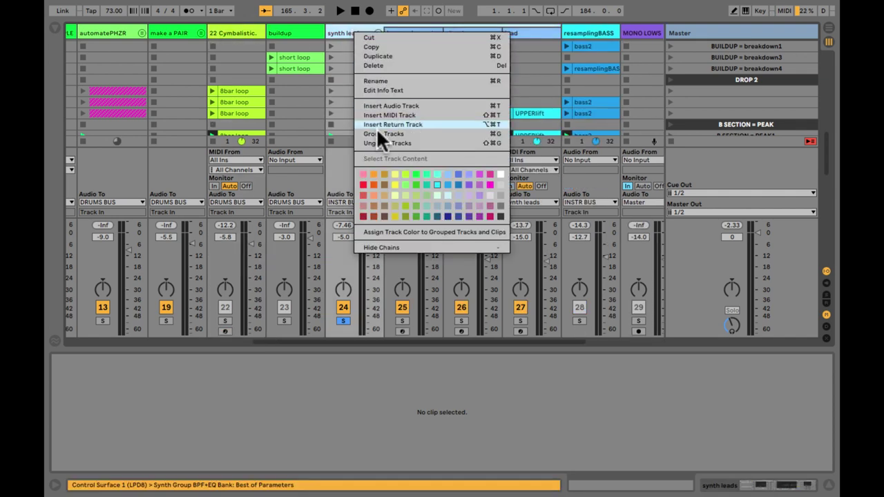
click(342, 33)
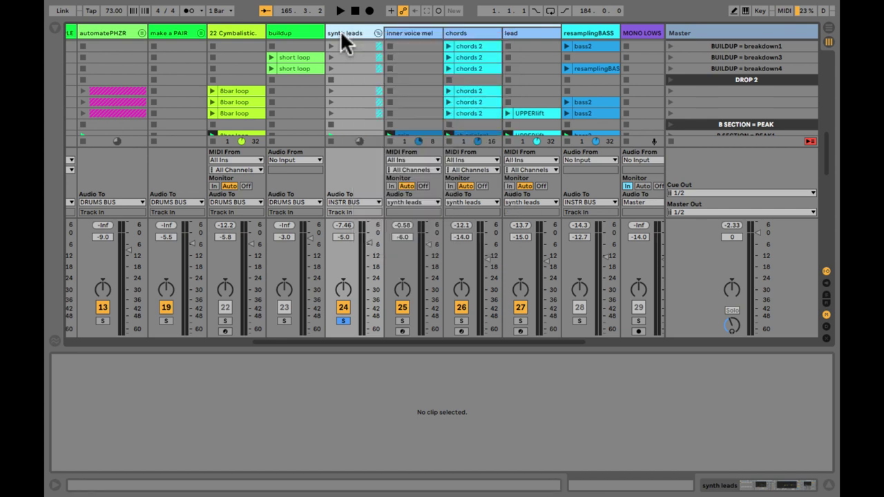
click(421, 29)
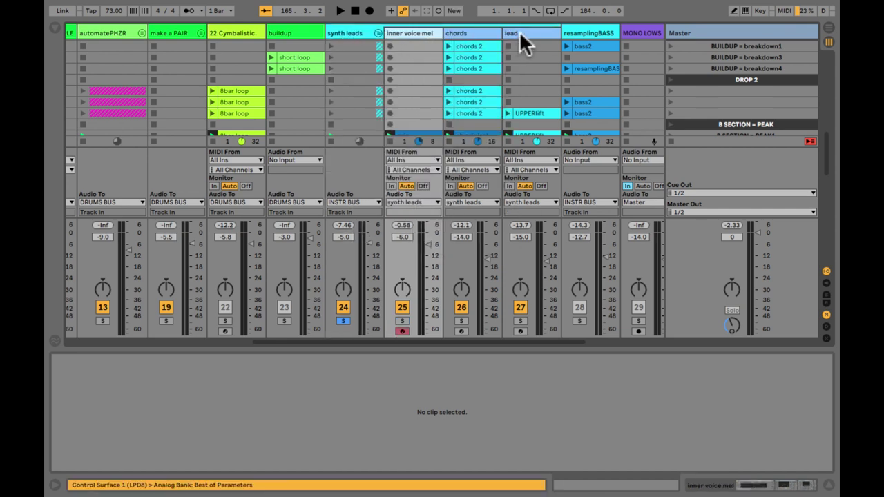
click(520, 31)
click(417, 203)
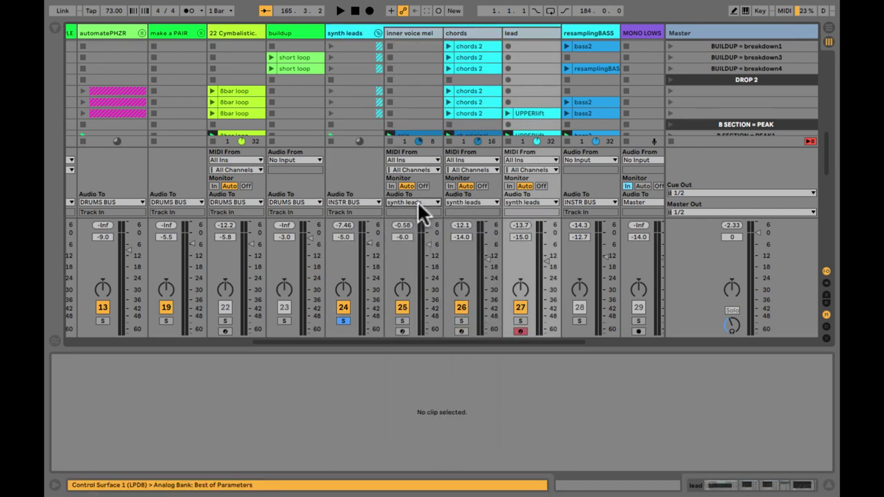
- Show the device chain of the synth leads group and look through its effects
click(347, 32)
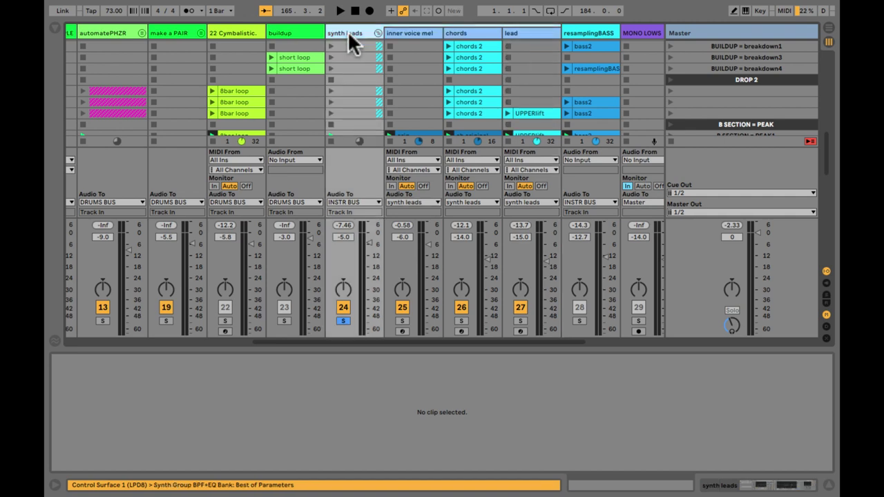
click(348, 32)
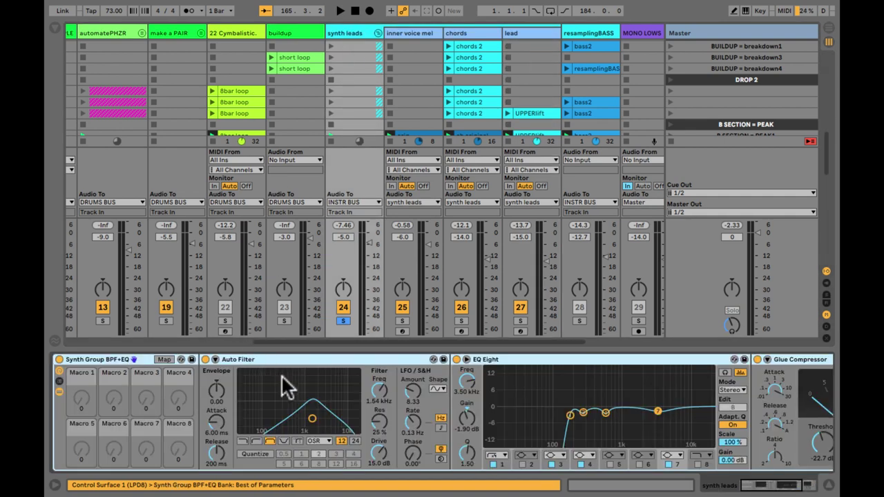
scroll(281, 374, right, 3)
scroll(282, 362, right, 3)
scroll(282, 363, left, 5)
- Examine the device chain of inner voice mel against those of the neighbouring tracks in the synth leads group
click(420, 75)
key(Right)
click(415, 33)
key(Right)
key(Right)
key(Left)
click(415, 33)
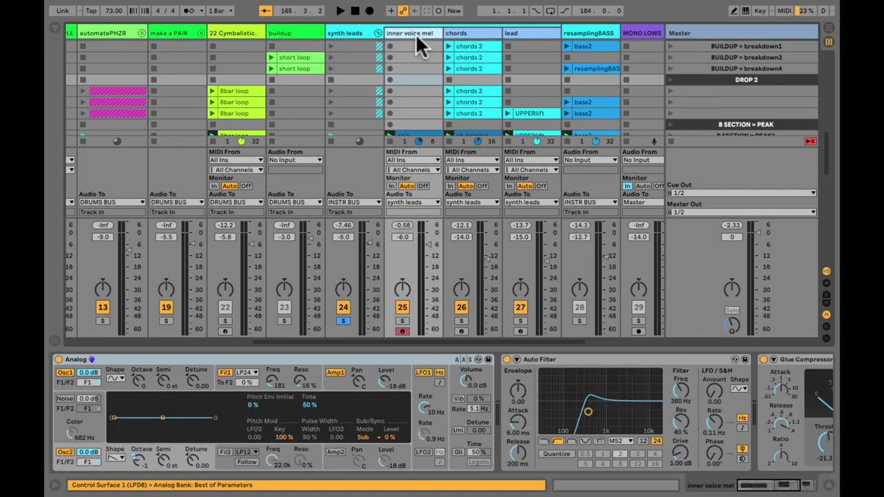
- Step through the device chains of inner voice mel, chords and lead to compare their instruments and effects
key(Right)
key(Right)
key(Left)
click(416, 34)
key(Right)
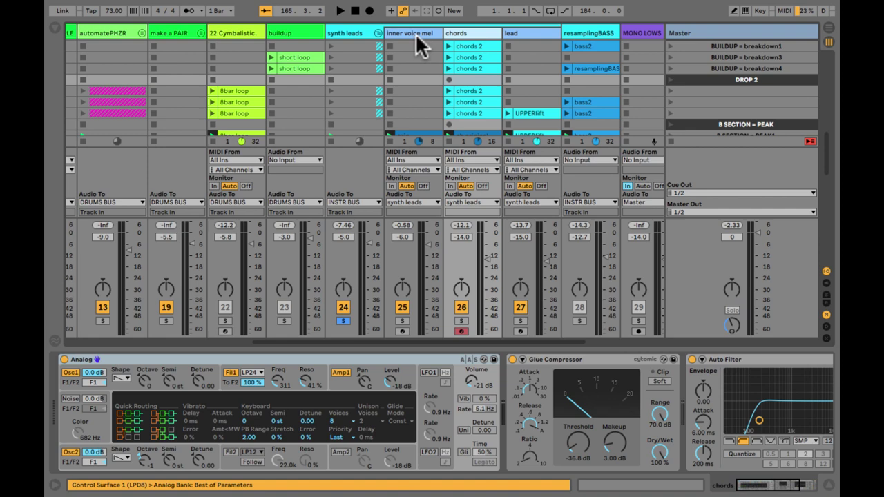
key(Right)
key(Left)
click(415, 33)
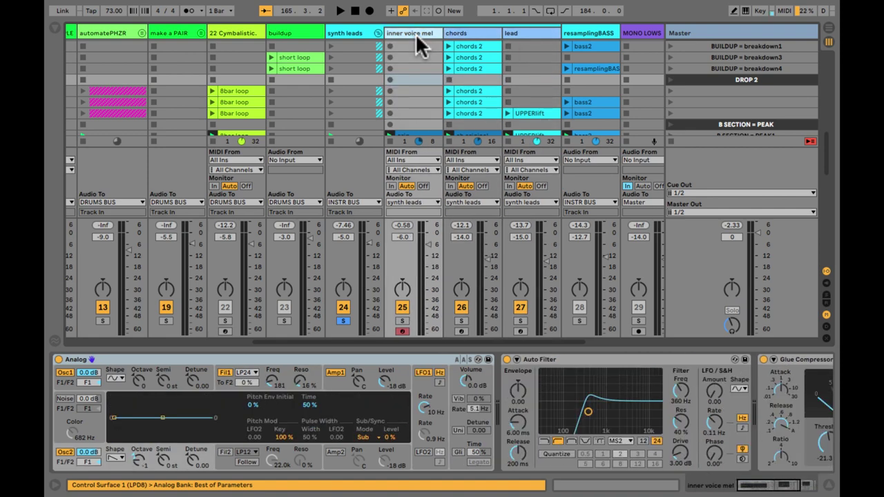
- Turn off solo on the synth leads group and check its output routing choices
click(354, 33)
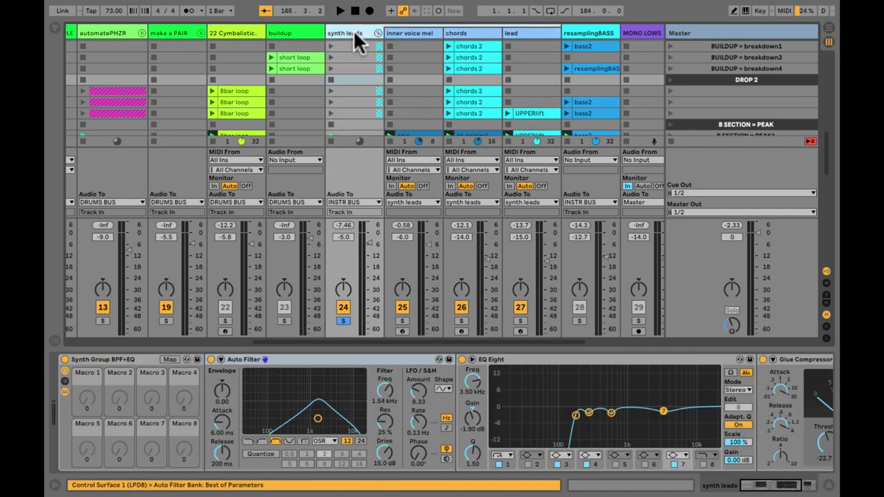
click(343, 320)
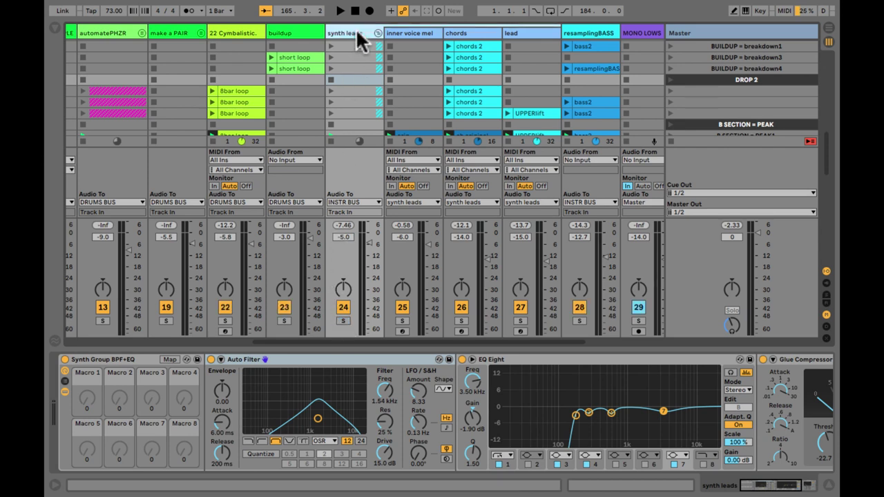
click(341, 202)
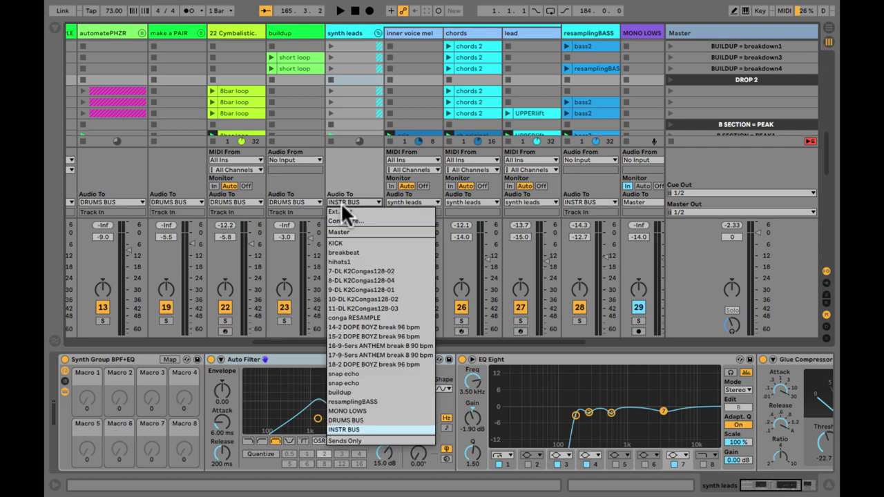
click(341, 202)
- Review the INSTR BUS track's effects, input source choices and monitoring options, leaving Monitor on In
scroll(343, 202, right, 3)
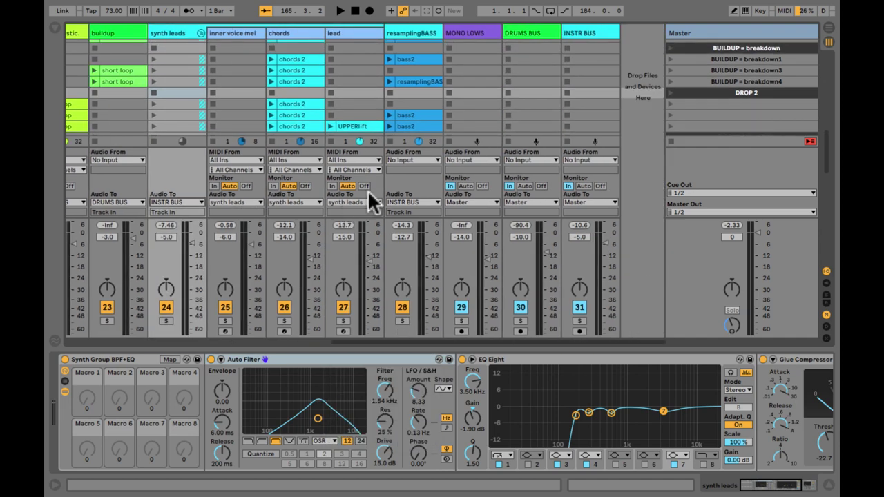
click(583, 41)
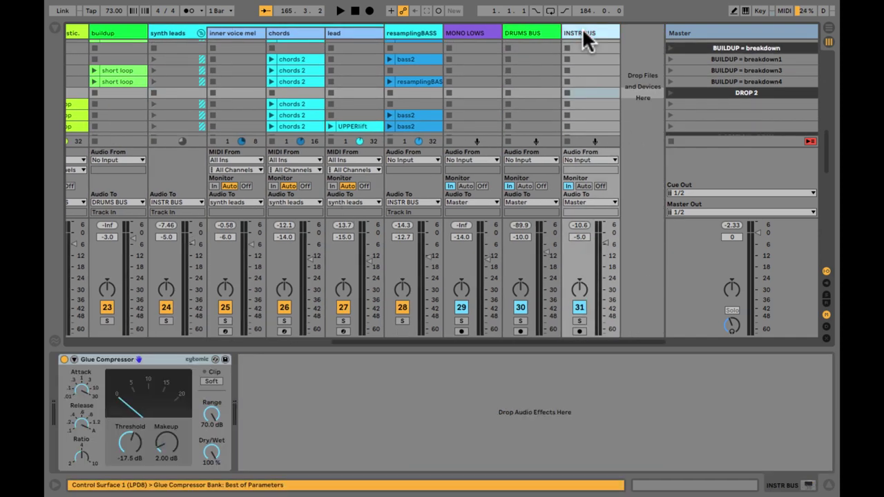
click(580, 158)
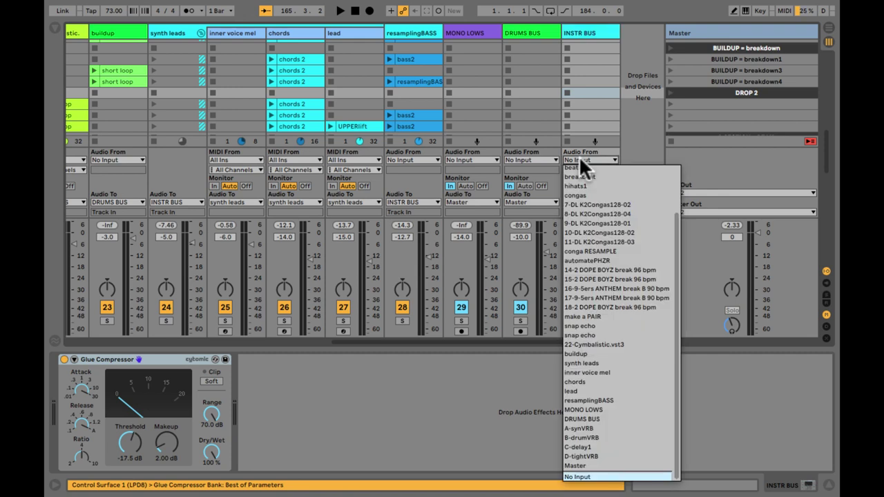
click(580, 159)
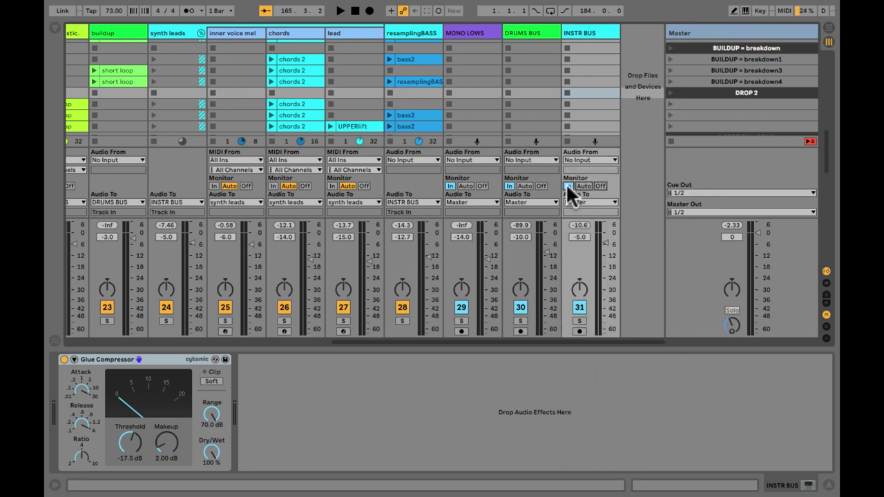
click(583, 185)
click(568, 186)
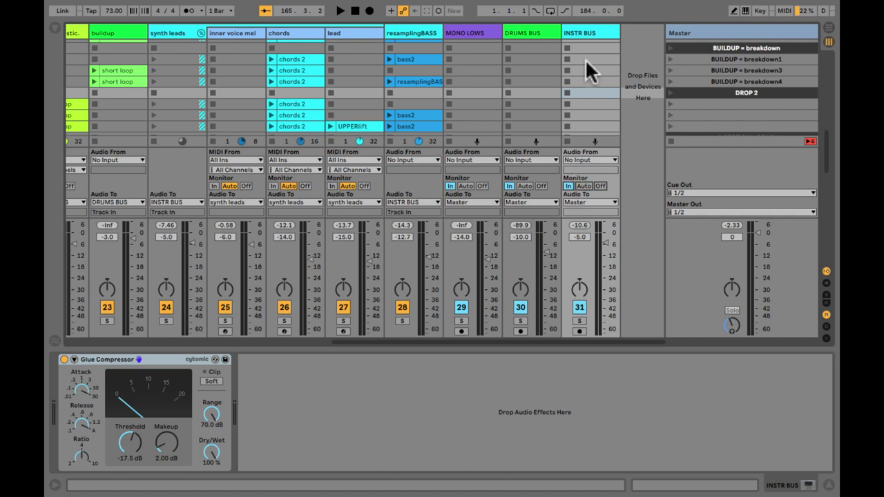
click(586, 30)
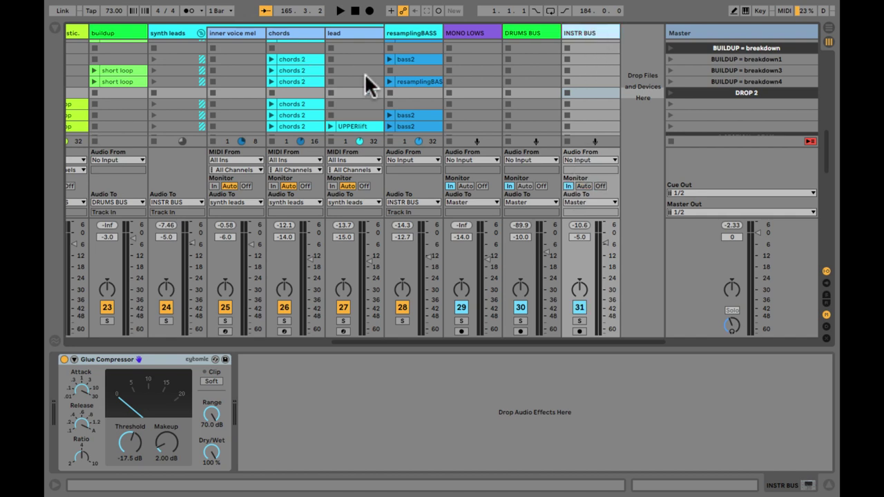
- Route the buildup track's output to INSTR BUS and return it to DRUMS BUS
scroll(365, 73, left, 3)
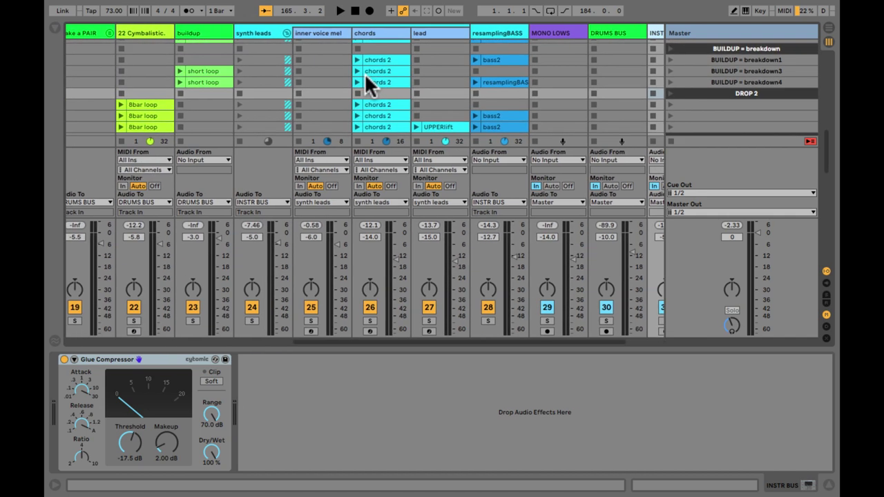
click(197, 202)
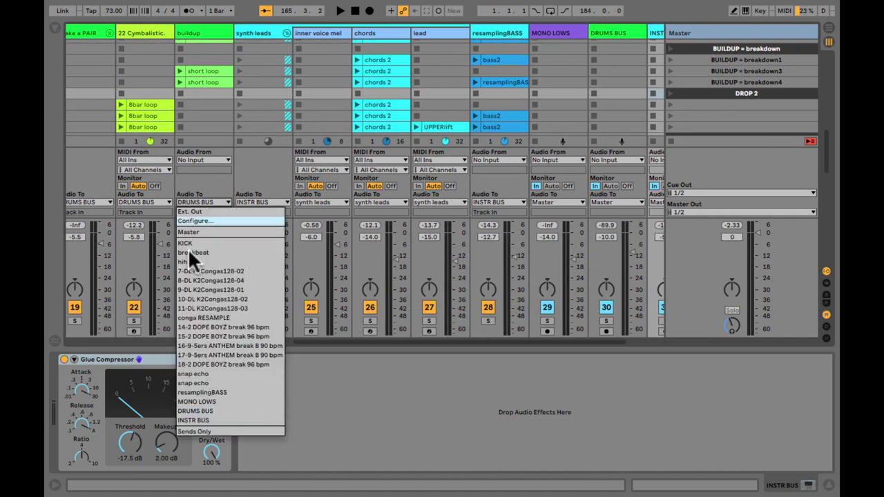
click(202, 419)
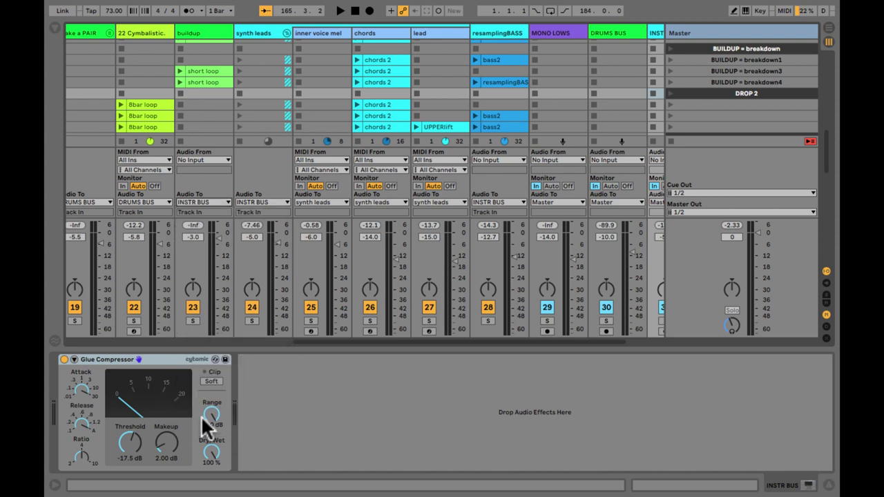
click(208, 201)
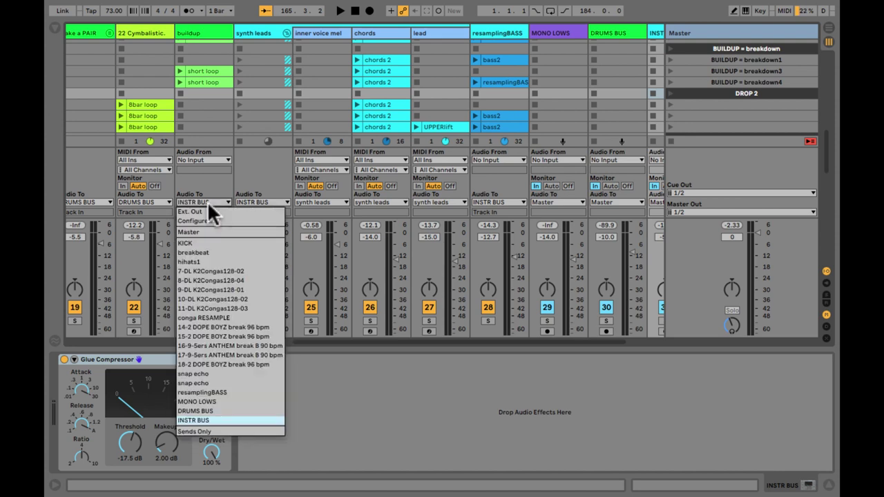
click(199, 412)
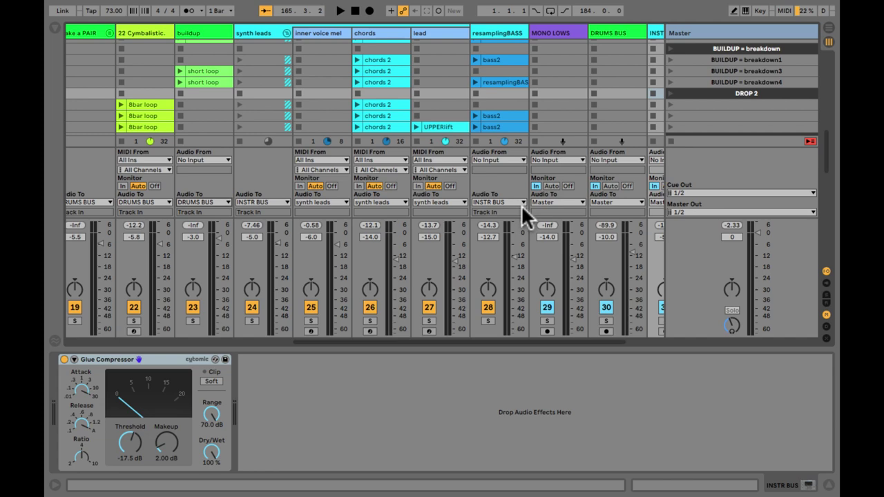
- Hide the In/Out section and show the return tracks and the sends
key(ctrl+alt+i)
scroll(522, 204, right, 3)
scroll(521, 205, down, 5)
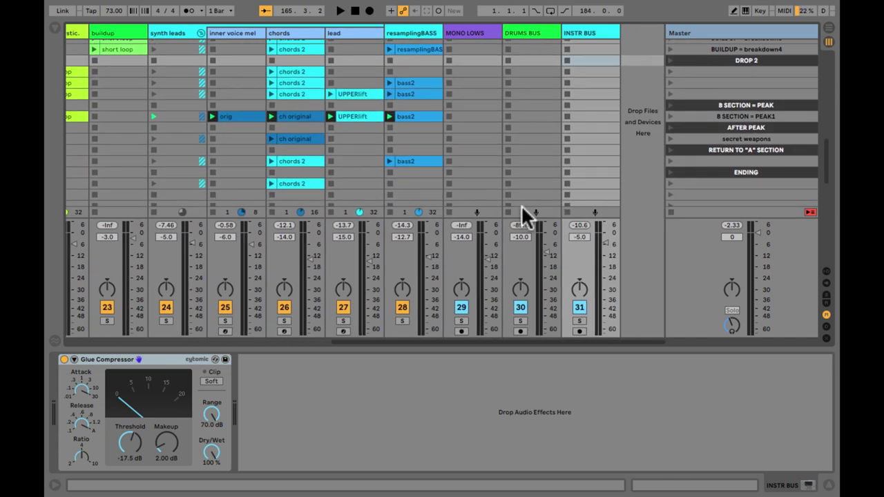
key(ctrl+alt+r)
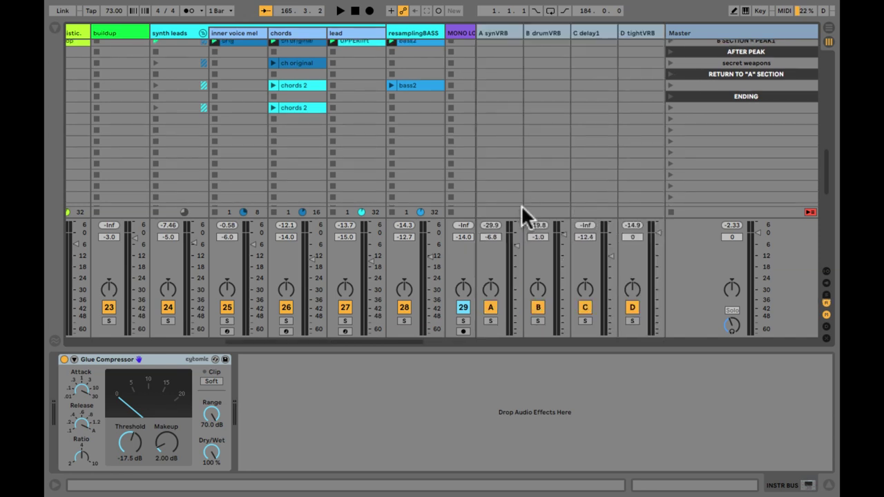
key(ctrl+alt+s)
click(422, 204)
- Compare the Convolution Reverb Pro settings on the D tightVRB and A synVRB return tracks
click(641, 30)
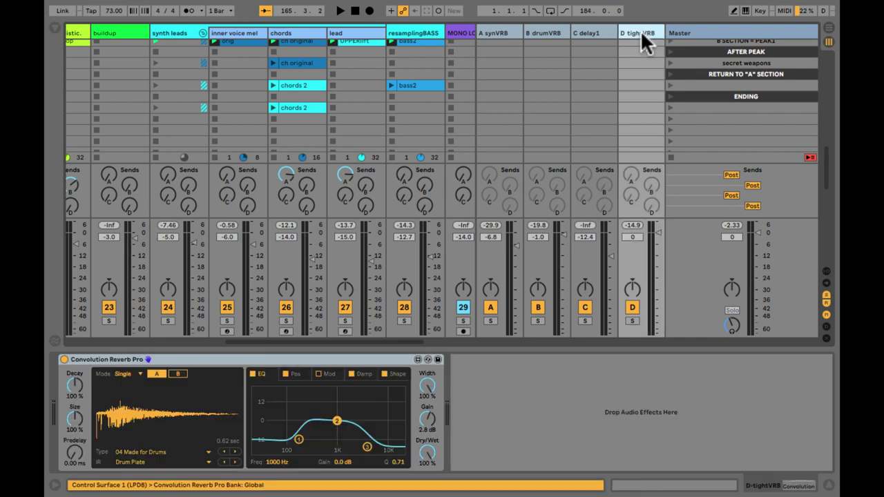
click(497, 31)
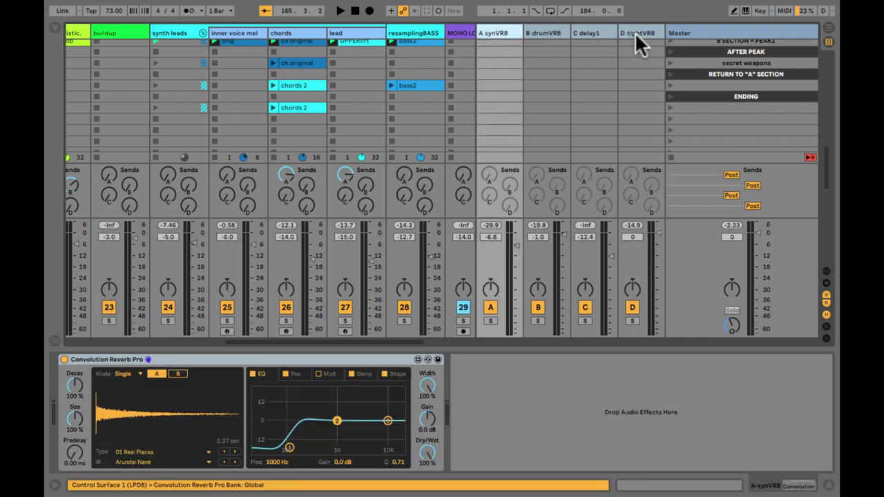
click(635, 33)
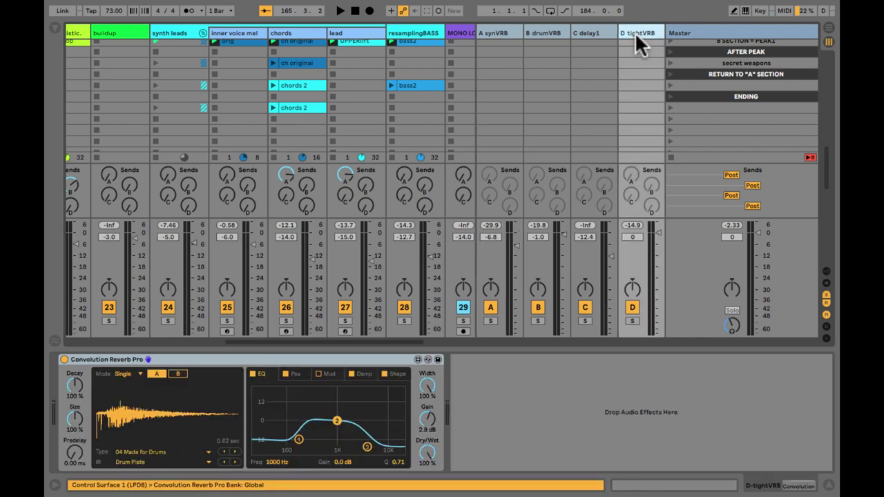
click(491, 31)
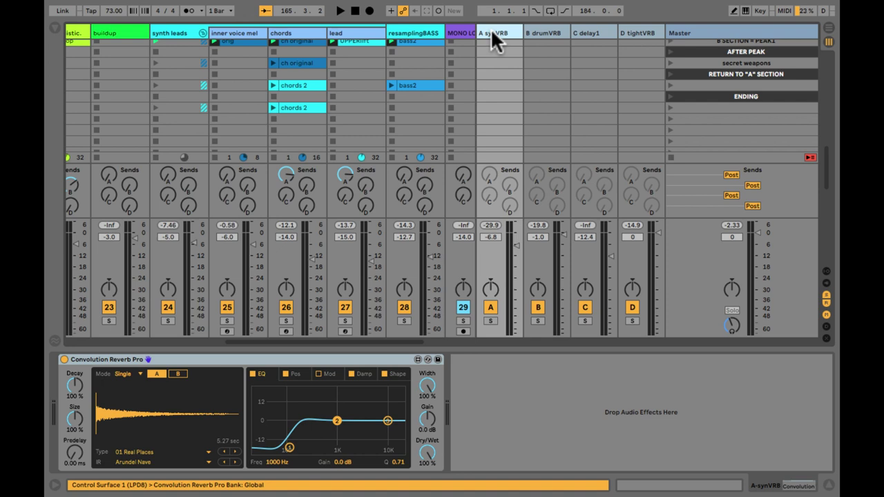
- Hide the return tracks, sends, mixer and device view so the clip grid fills the window
key(ctrl+alt+r)
scroll(531, 124, up, 3)
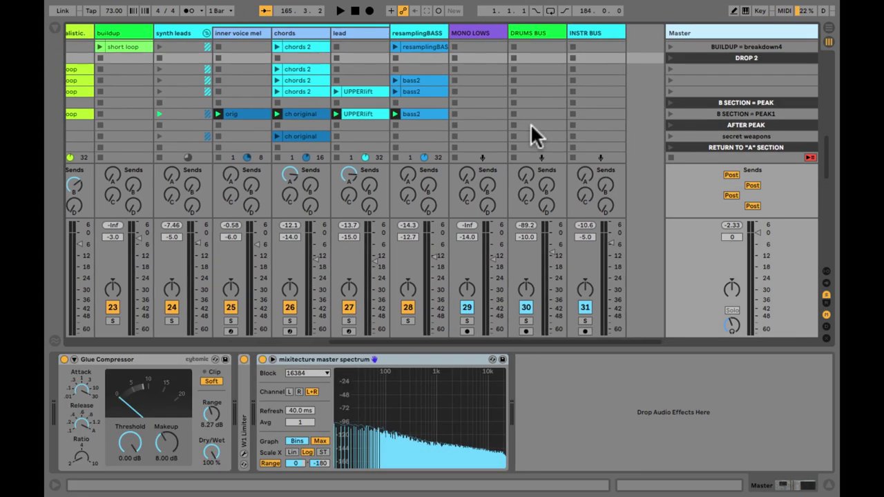
key(ctrl+alt+s)
key(ctrl+alt+m)
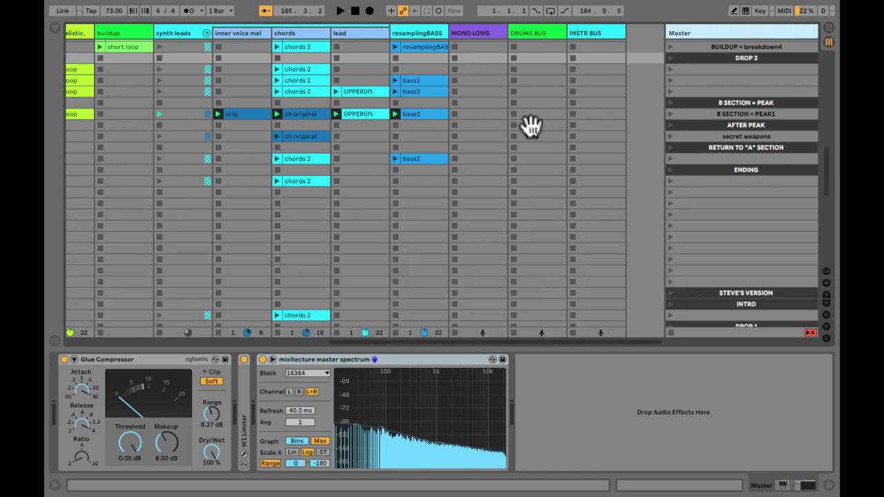
key(ctrl+alt+l)
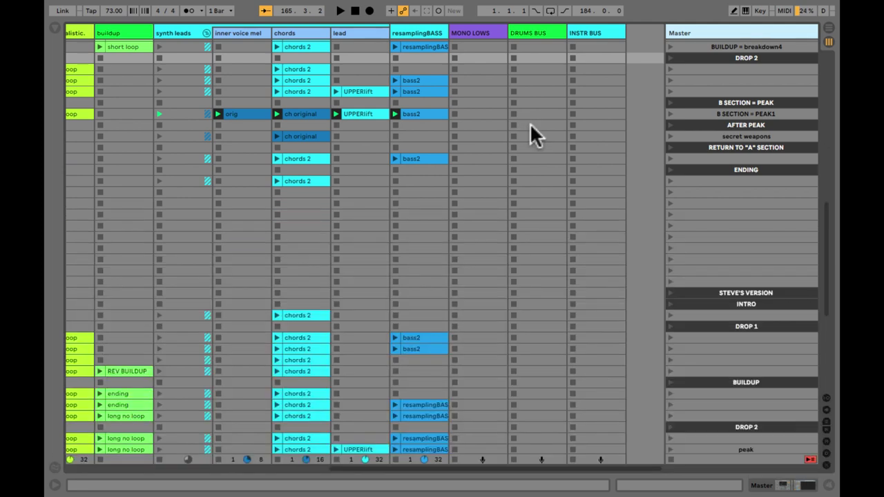
- Launch the last unnamed scene of the DROP 2 section, just above B SECTION = PEAK
scroll(691, 122, up, 3)
click(694, 122)
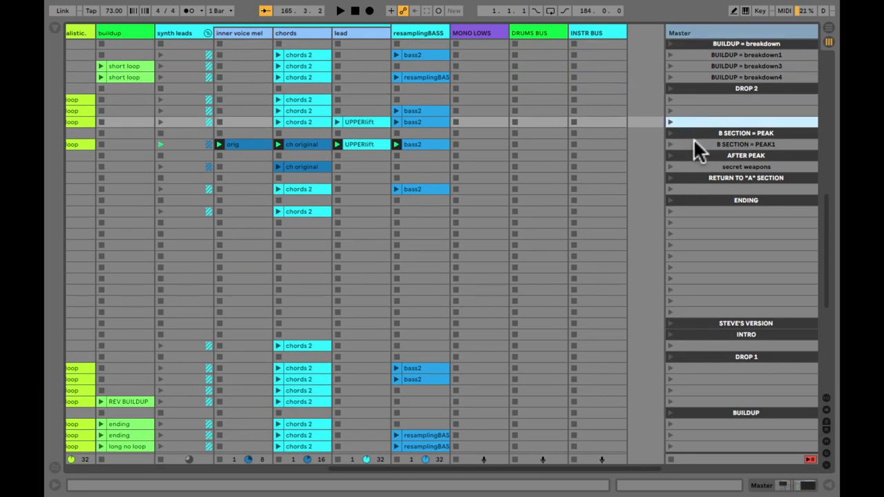
click(694, 141)
click(677, 121)
click(669, 121)
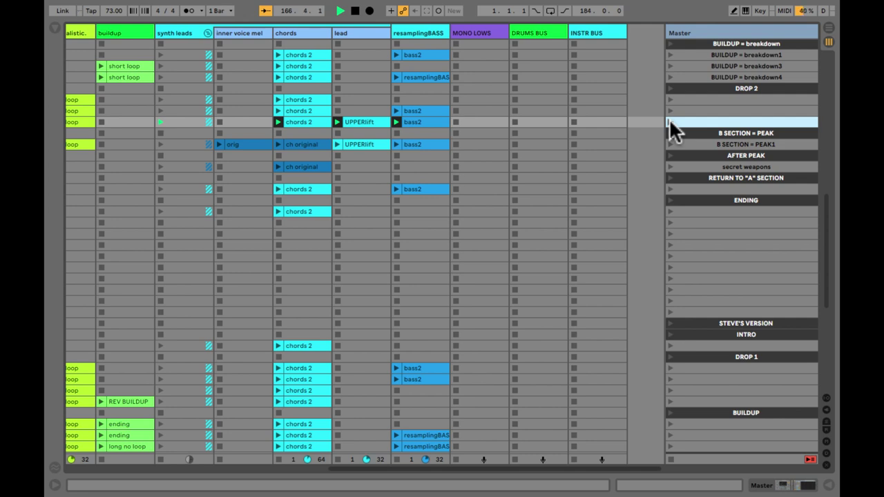
- Compare the original long and long no loop clips in the buildup track's top stack and launch original long
scroll(580, 121, left, 5)
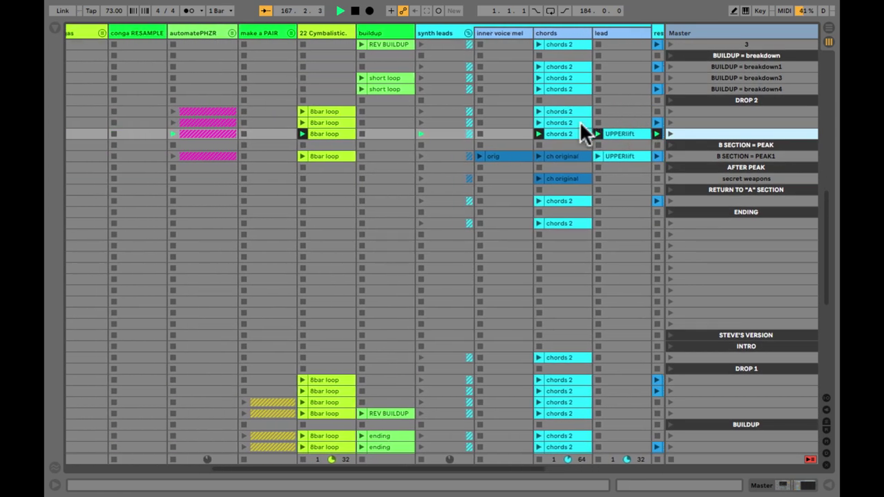
scroll(407, 111, up, 5)
scroll(399, 108, up, 10)
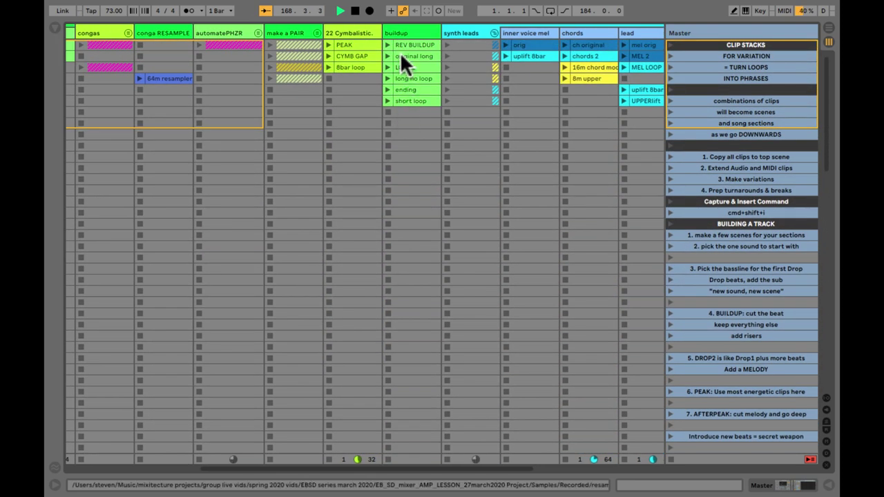
double_click(401, 55)
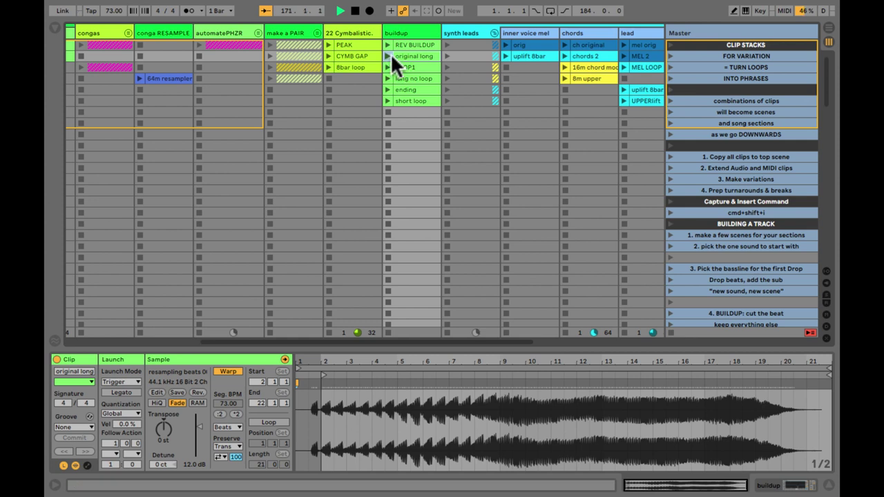
click(412, 78)
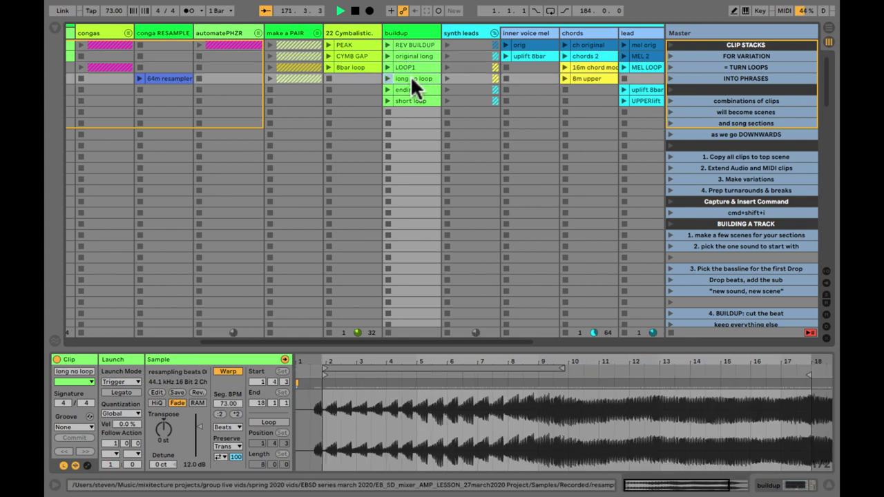
click(408, 54)
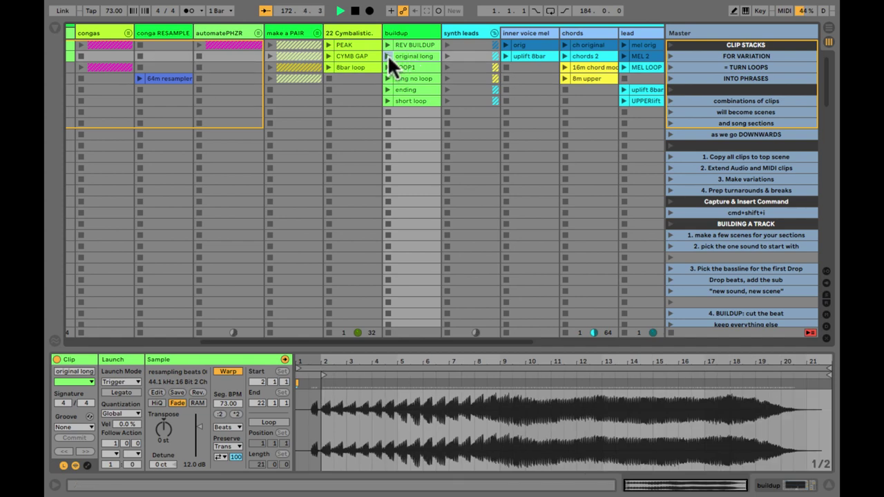
click(388, 55)
- Capture the playing clips, including original long, into a new scene below the last DROP 2 scene
scroll(409, 98, down, 10)
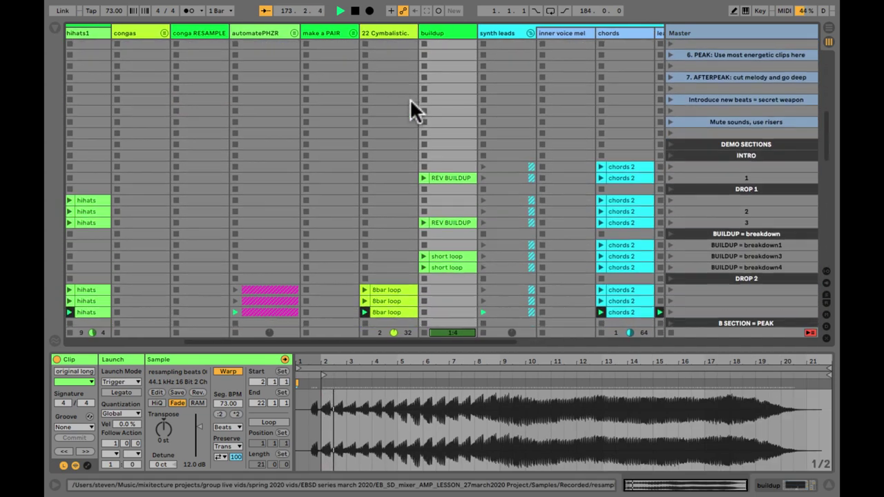
scroll(409, 98, down, 10)
click(679, 200)
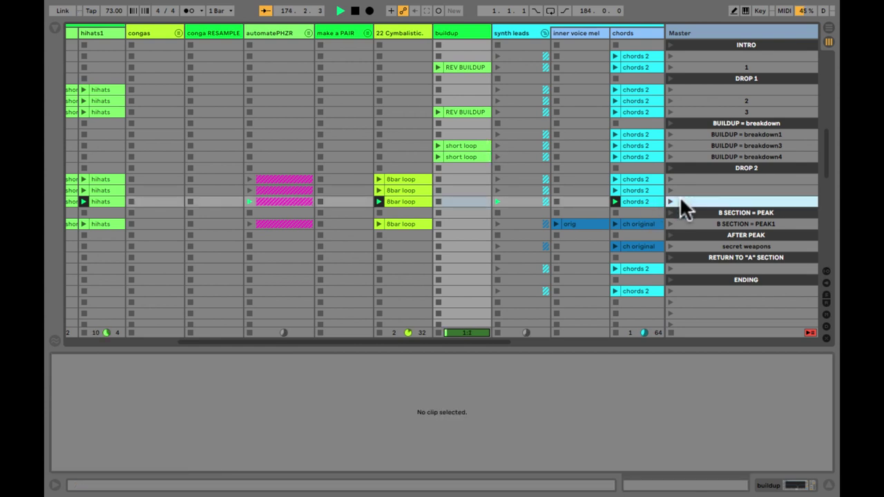
key(ctrl+shift+i)
click(696, 176)
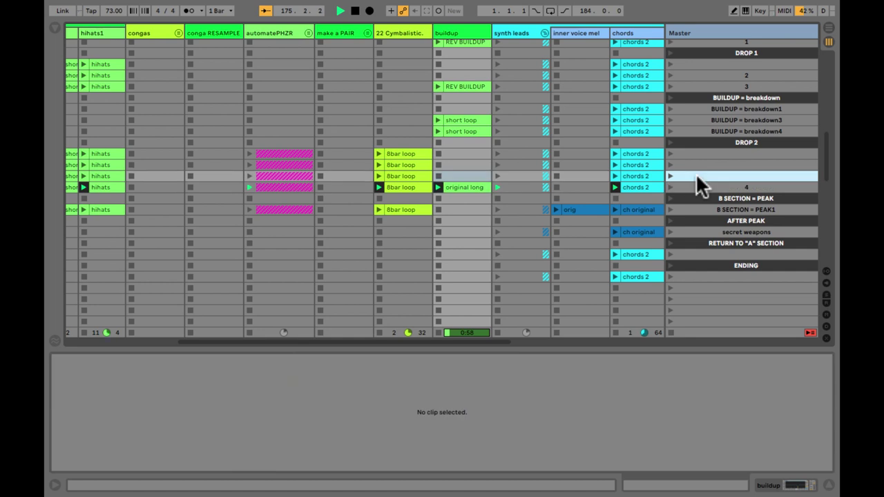
- Delete the unnamed scene above scene 4 and copy the buildup clip original long into B SECTION = PEAK1 with Legato enabled
key(Delete)
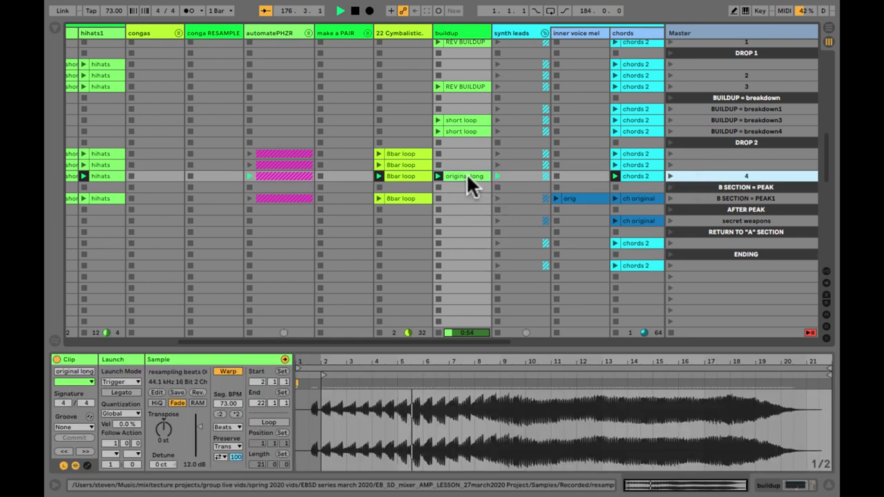
drag(466, 175, 464, 197)
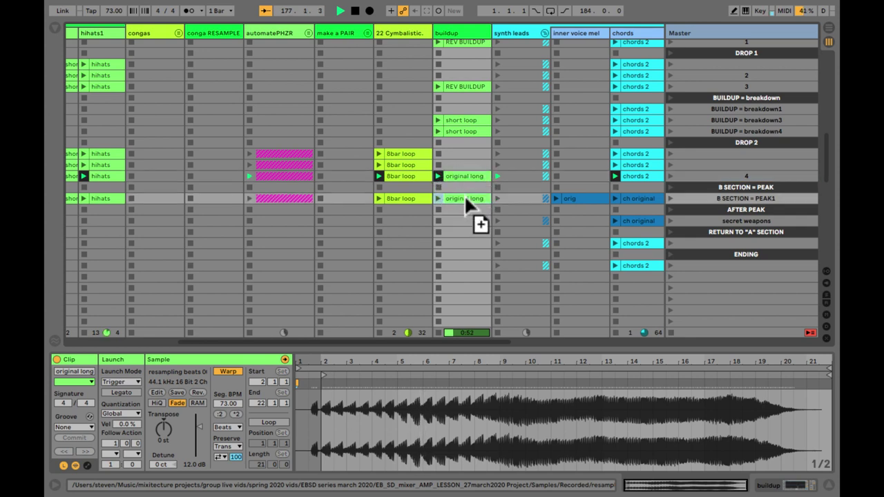
click(130, 390)
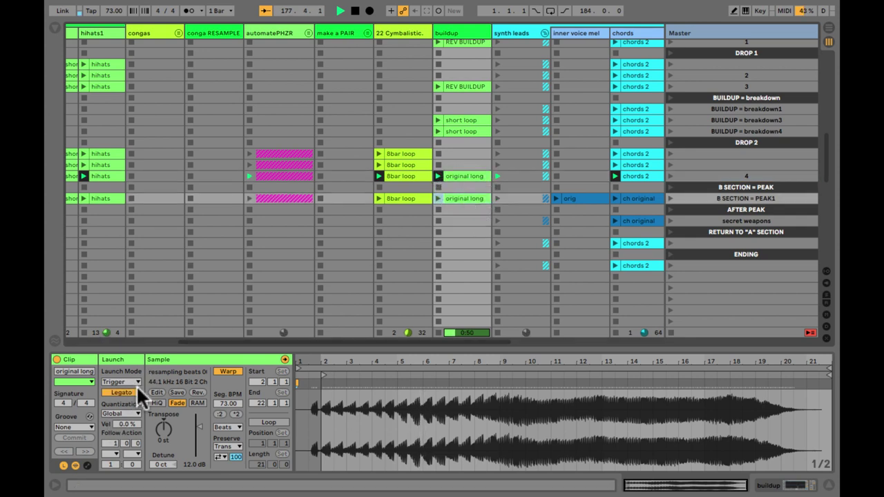
- Show the track mixer and briefly solo the buildup track to hear original long on its own
click(460, 174)
key(super+alt+m)
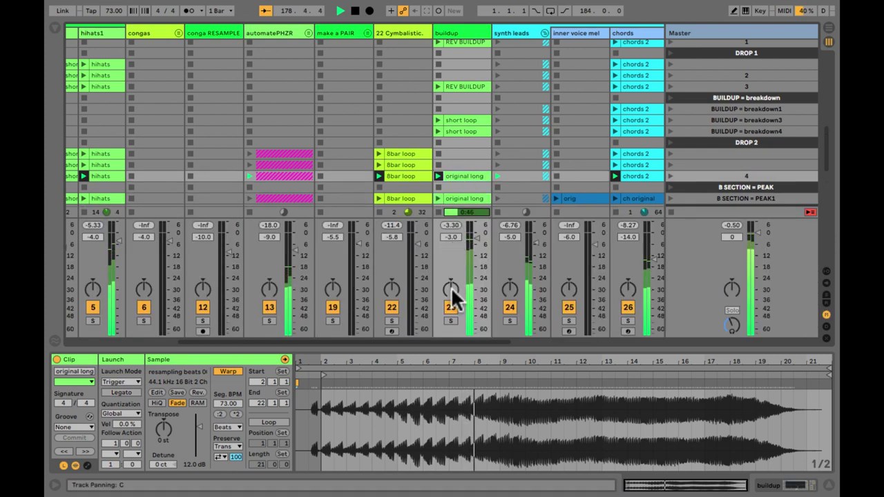
click(450, 318)
click(450, 318)
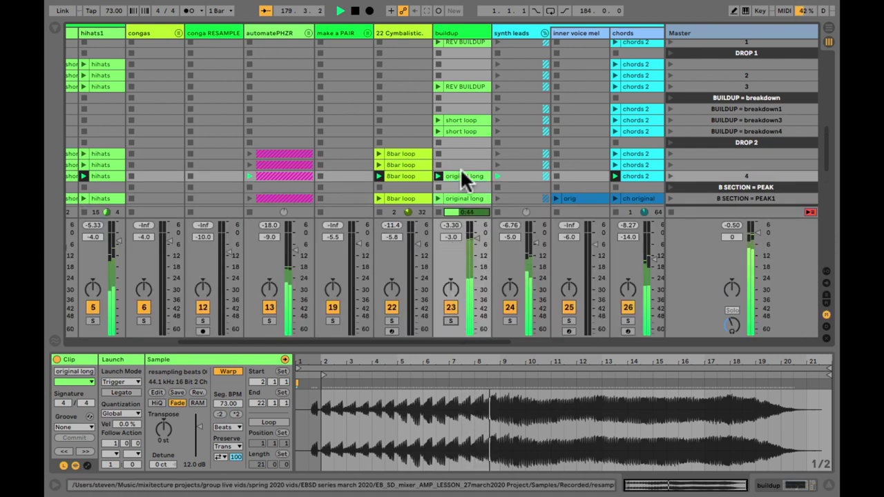
- Launch the B SECTION = PEAK1 scene and shorten its original long clip to end at bar 14
scroll(460, 168, down, 4)
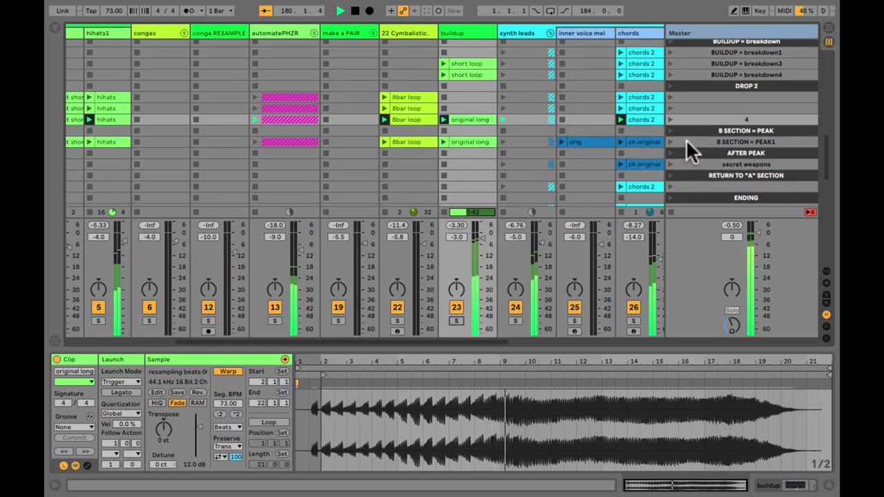
click(689, 143)
click(668, 141)
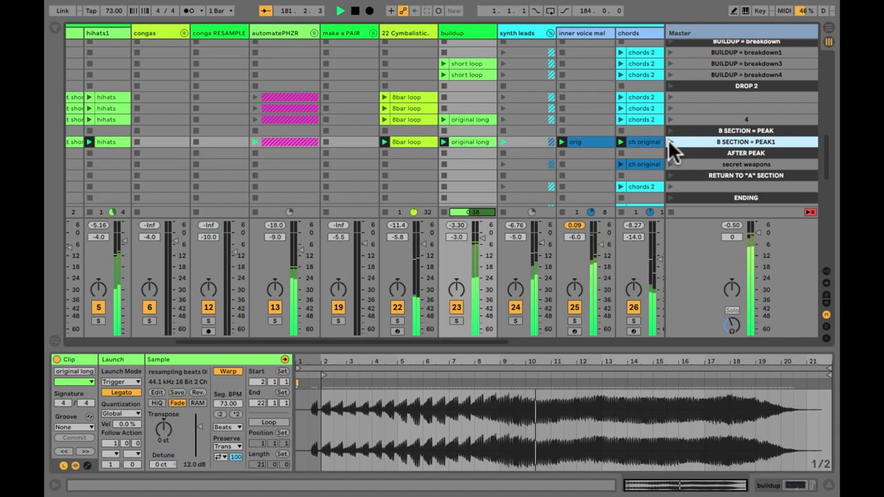
click(457, 321)
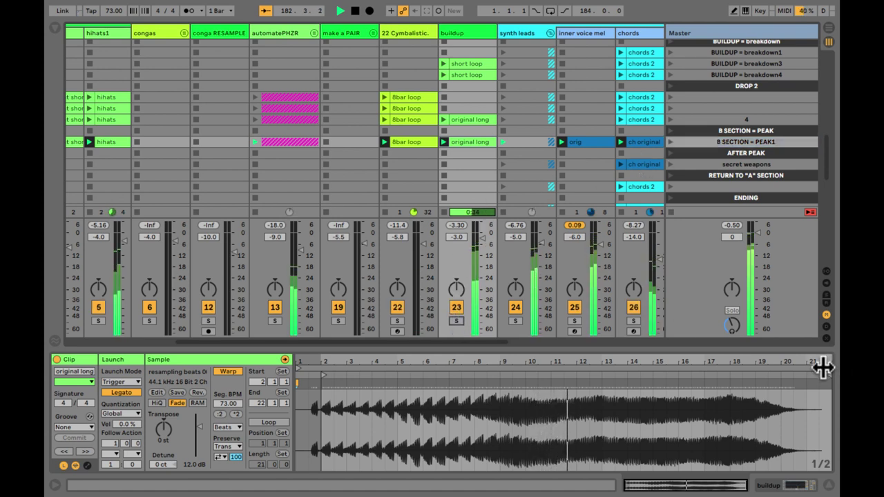
mouse_move(830, 379)
mouse_down()
mouse_move(758, 373)
mouse_move(624, 385)
mouse_up()
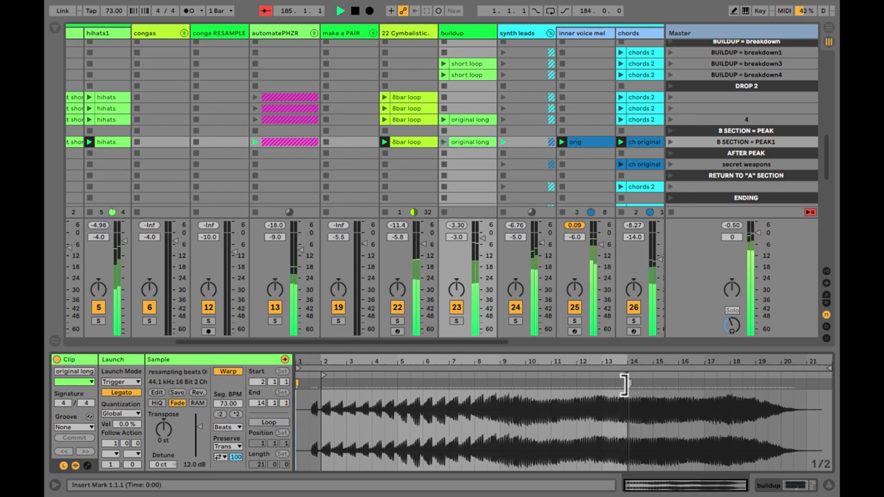
- Launch the PEAK clip on 22 Cymbalistic and the yellow make a PAIR clip from the top clip stacks
click(699, 137)
scroll(532, 149, right, 4)
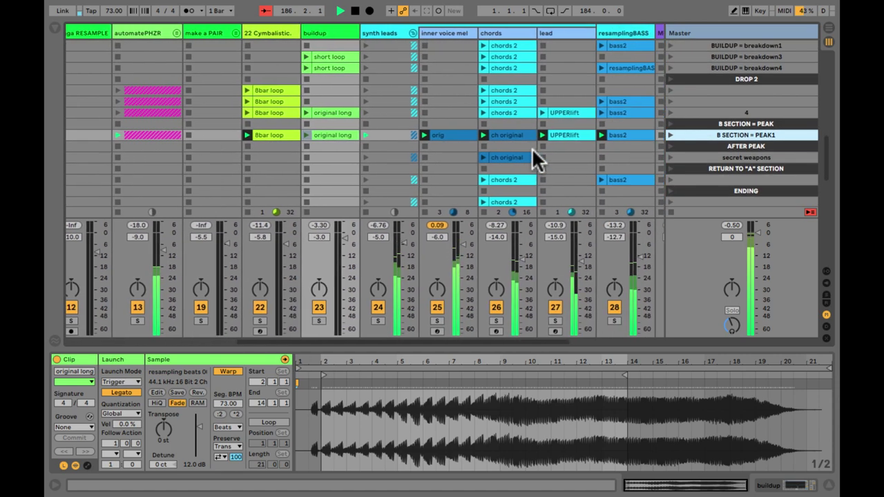
scroll(533, 151, left, 6)
scroll(534, 150, up, 4)
scroll(532, 148, up, 5)
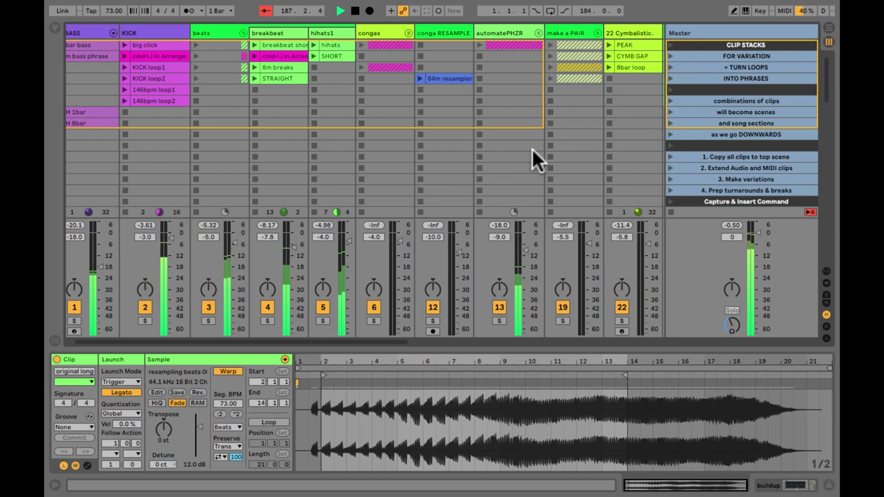
click(609, 41)
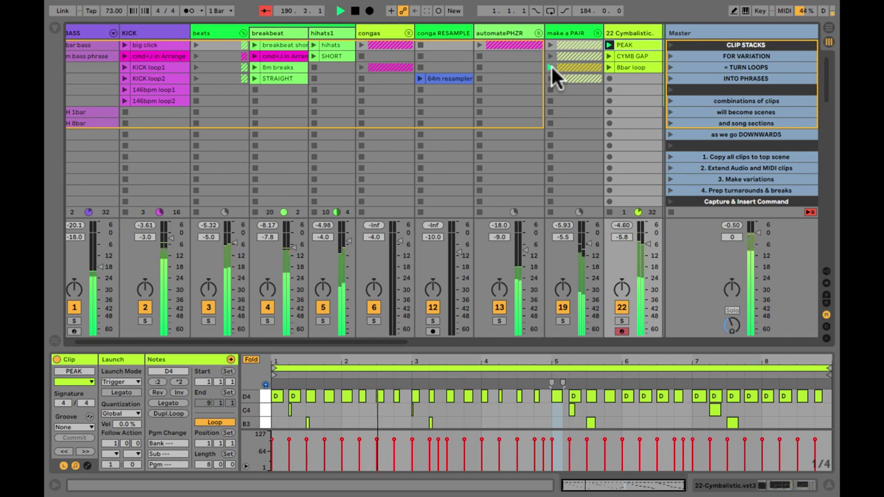
- Capture the playing clips, including PEAK and the make a PAIR clip, into a new scene below B SECTION = PEAK1
scroll(617, 149, down, 10)
scroll(617, 149, right, 5)
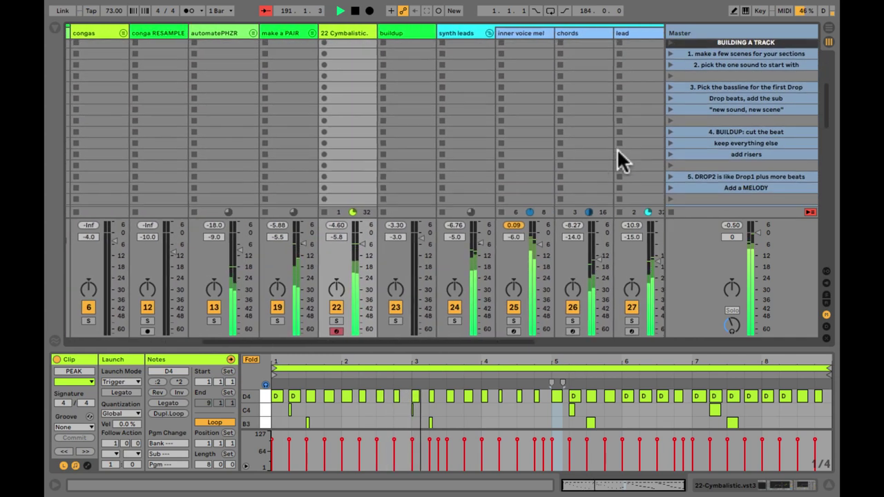
scroll(617, 148, left, 3)
scroll(617, 149, down, 15)
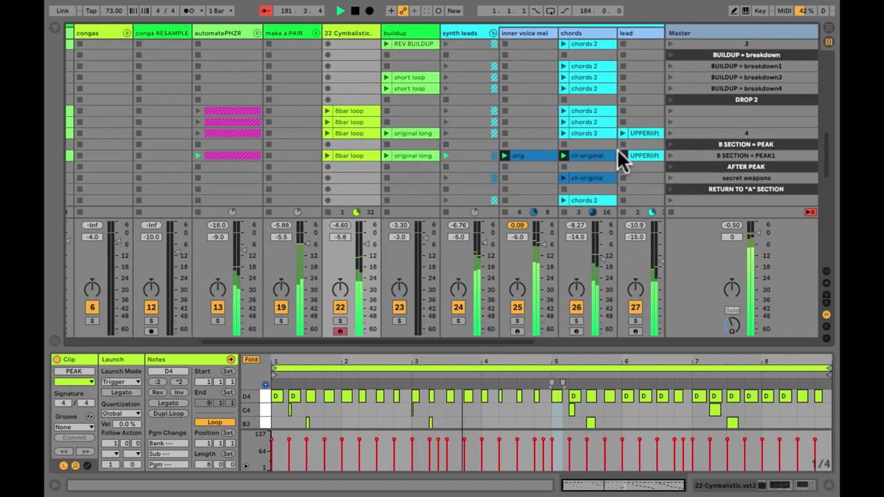
click(705, 145)
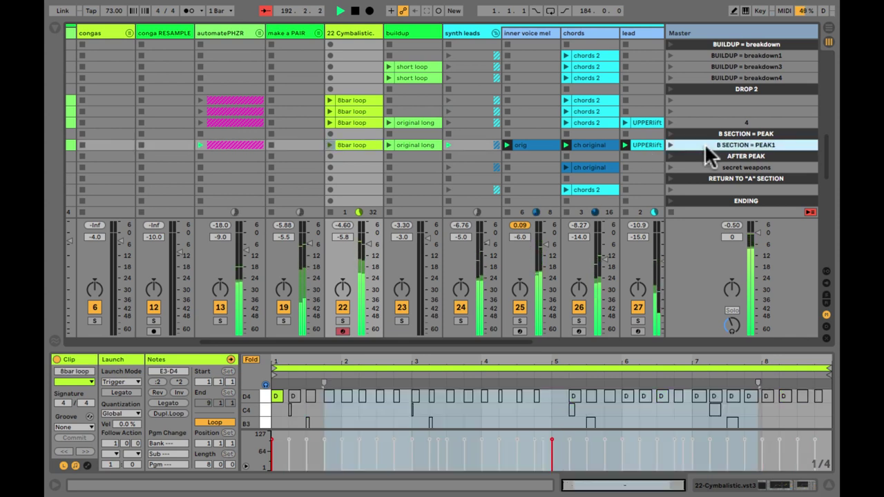
key(ctrl+shift+i)
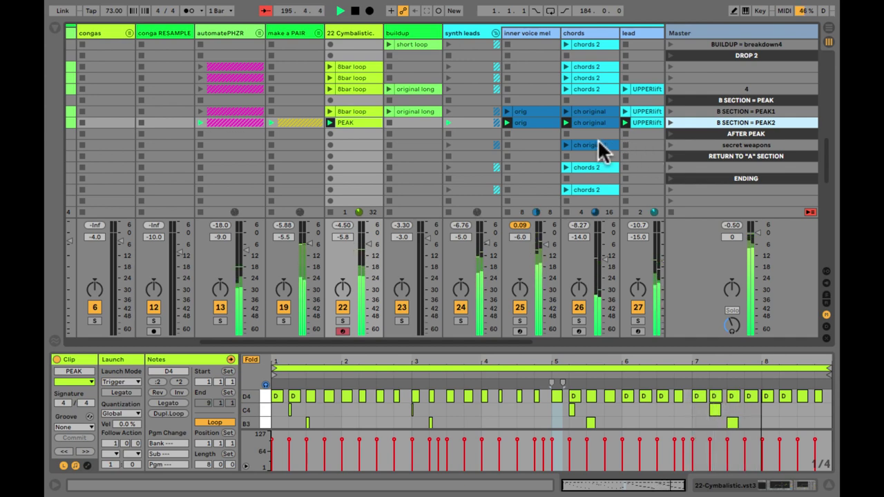
- Launch the secret weapons scene in the AFTER PEAK section
scroll(601, 148, left, 5)
scroll(601, 148, down, 1)
scroll(598, 142, left, 3)
scroll(599, 142, down, 1)
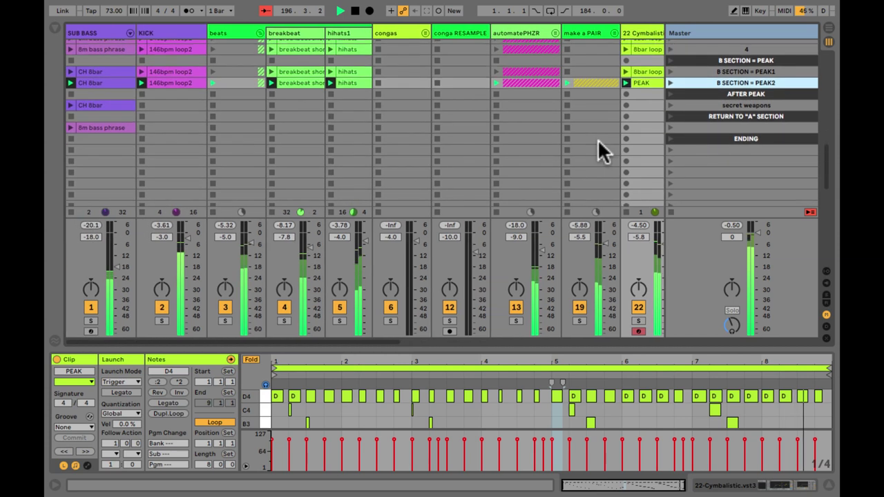
click(670, 105)
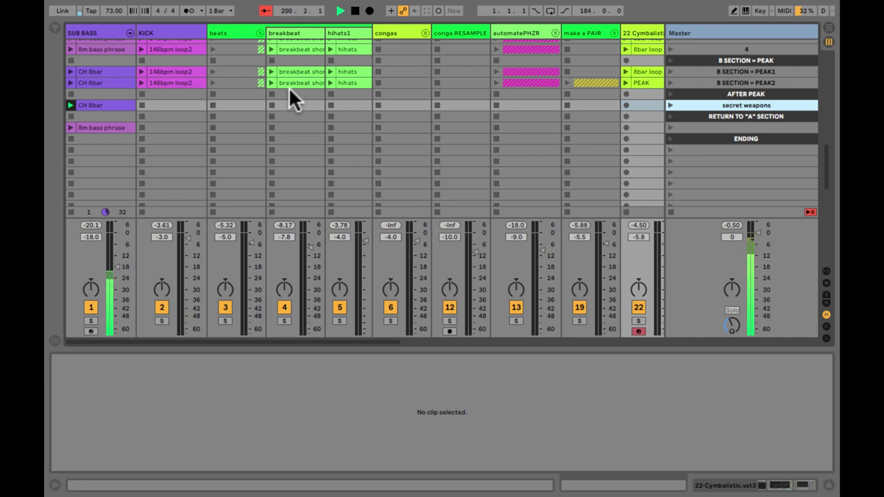
- Launch the KICK track's 146bpm loop2 and capture the playing clips into a new scene below secret weapons
click(141, 83)
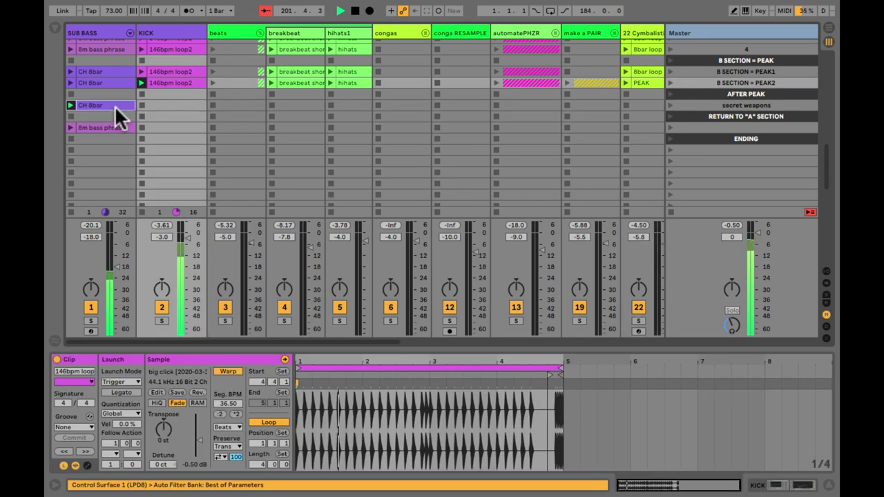
click(115, 105)
key(ctrl+shift+i)
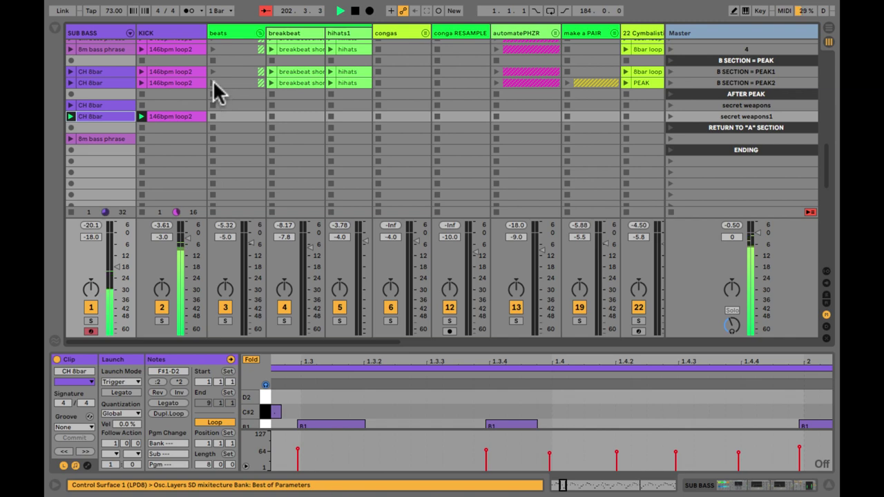
- Launch the beats, breakbeat, hihats1 and 22 Cymbalistic clips of B SECTION = PEAK1 and capture the playing clips below secret weapons1
scroll(565, 89, right, 2)
scroll(563, 78, up, 1)
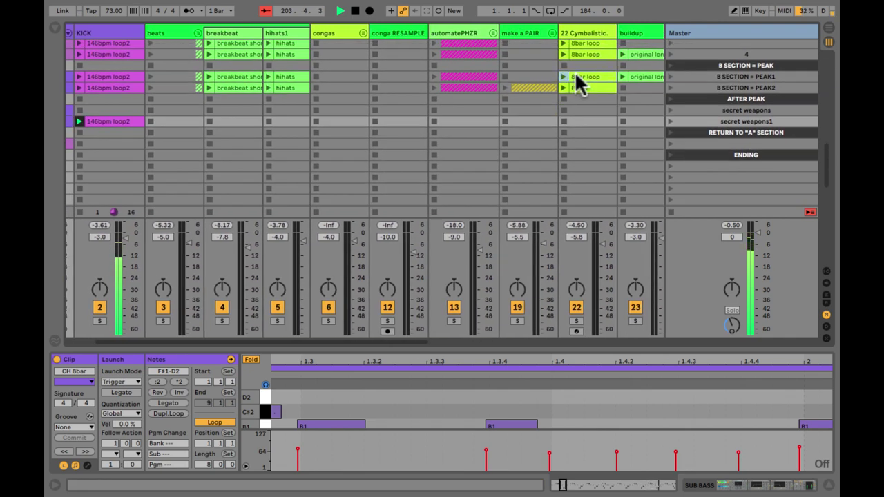
click(574, 75)
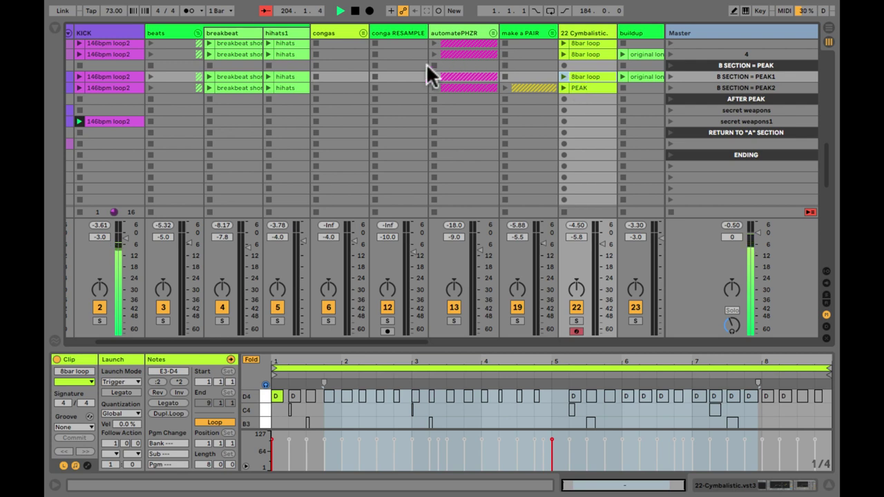
click(190, 76)
key(Return)
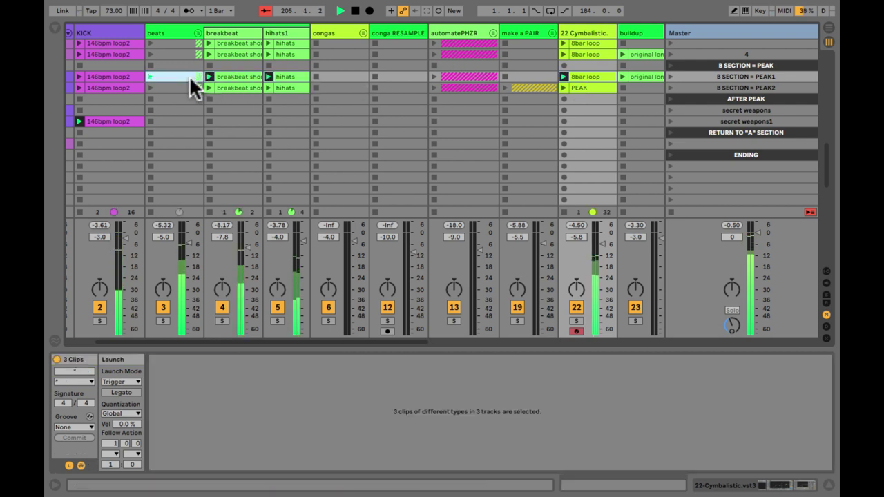
click(123, 119)
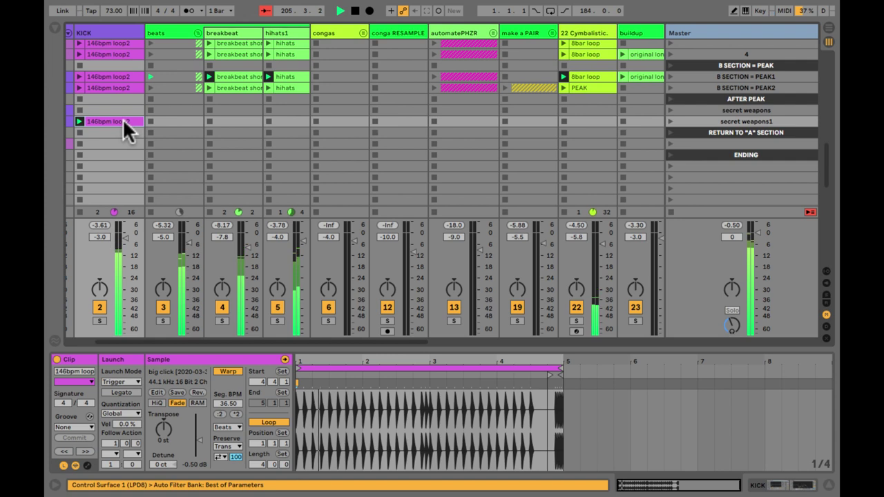
key(super+shift+i)
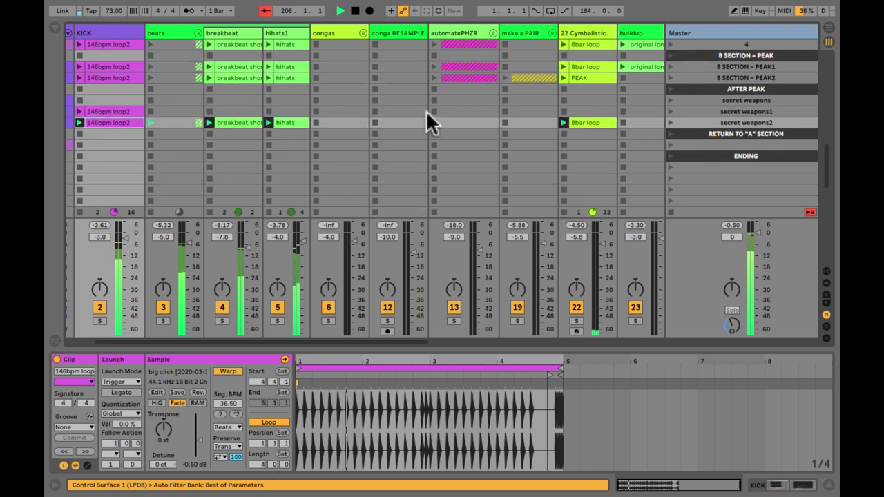
- Launch the automatePHZR clip from B SECTION = PEAK2 and the 64m resampler clip from the conga RESAMPLE track's top stack
click(449, 77)
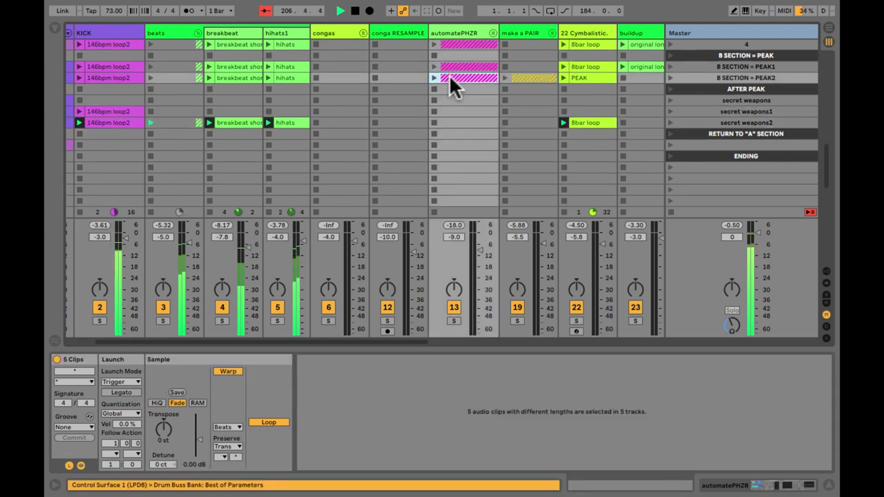
scroll(396, 76, up, 5)
scroll(396, 76, left, 1)
scroll(395, 68, up, 10)
scroll(396, 68, right, 1)
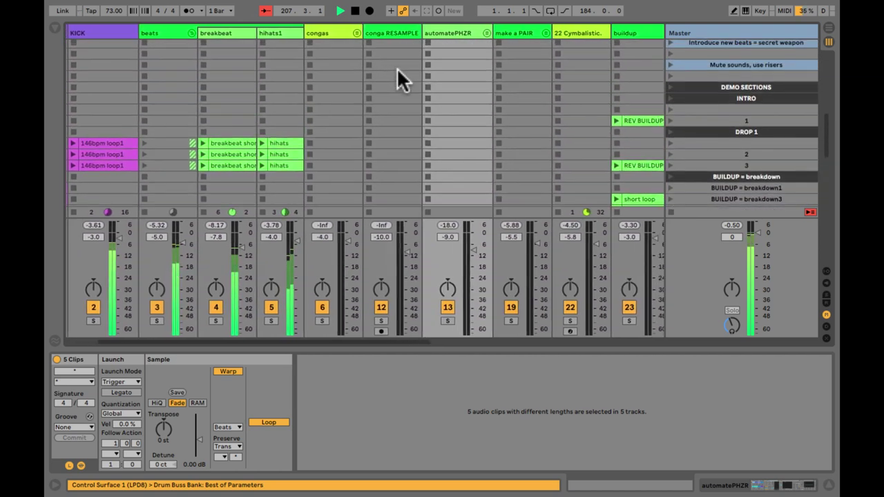
scroll(397, 67, up, 5)
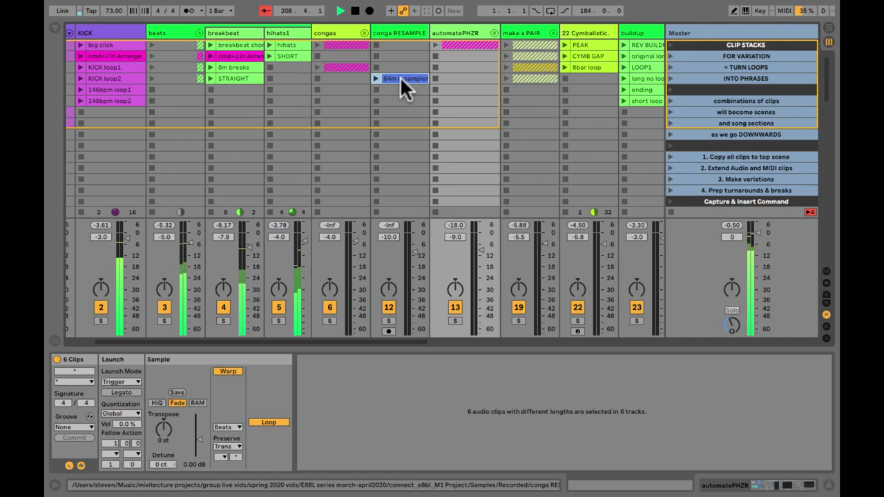
- Capture the playing clips into a new scene below secret weapons2, and briefly solo conga RESAMPLE to hear it alone
scroll(401, 76, down, 10)
scroll(400, 76, left, 1)
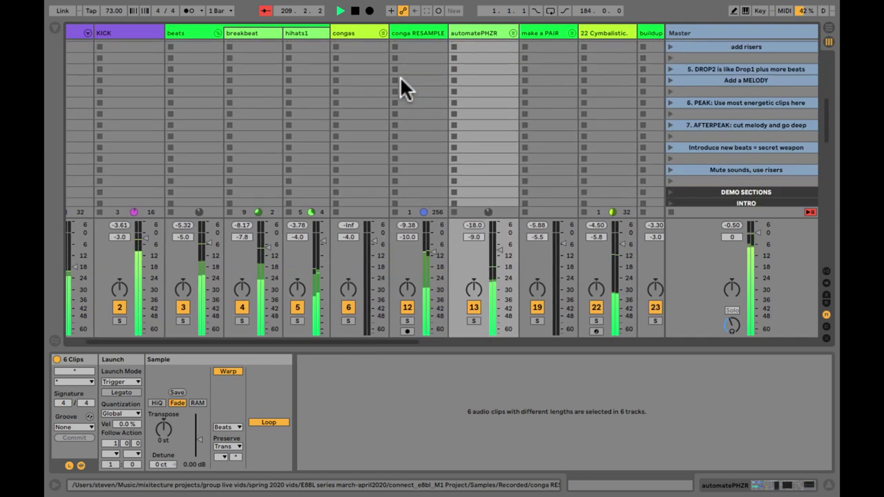
scroll(400, 76, down, 10)
scroll(400, 76, left, 1)
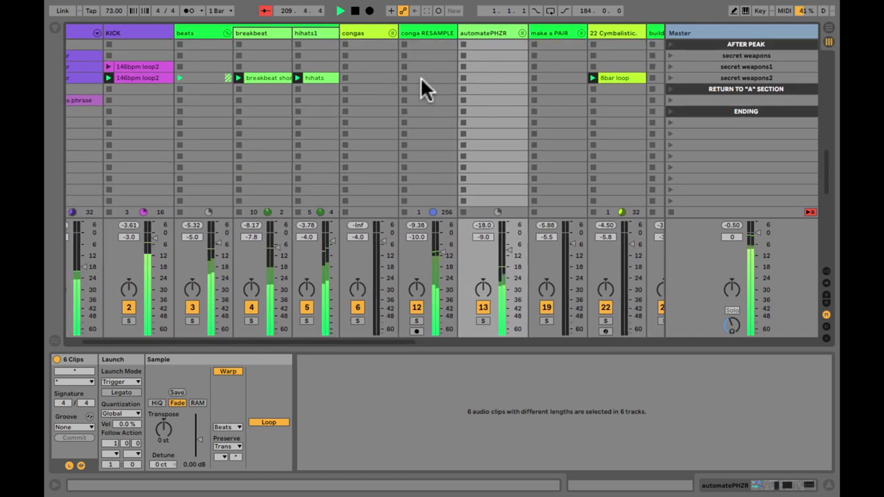
click(421, 78)
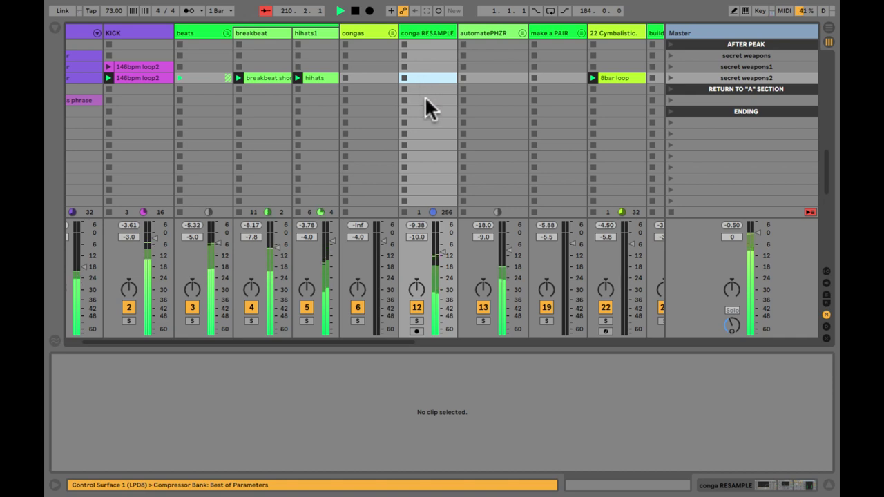
key(ctrl+shift+i)
click(416, 320)
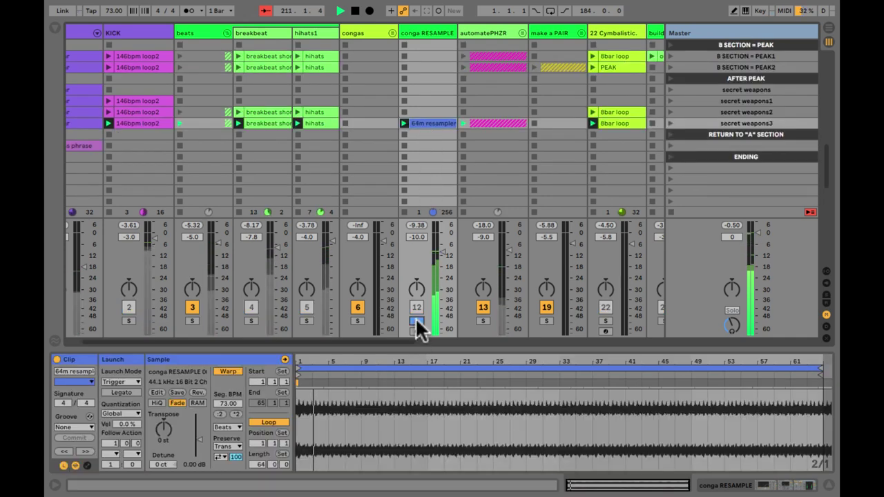
click(416, 321)
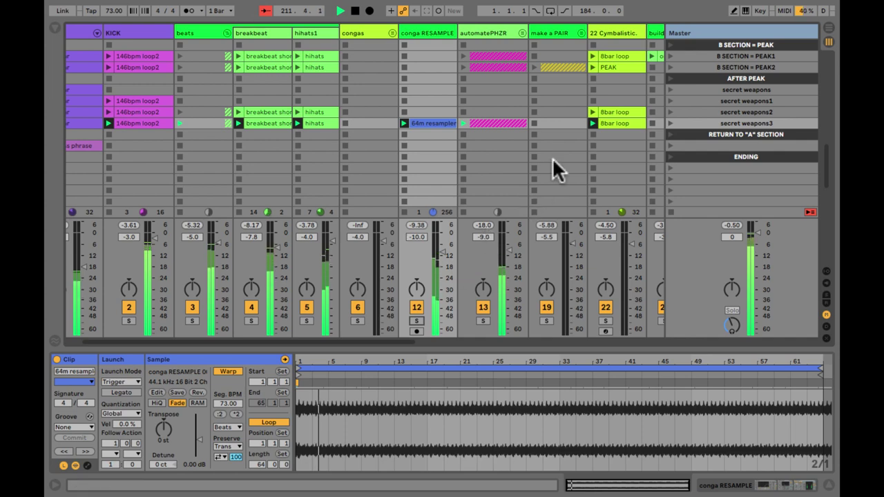
- Launch the bass2 clip of the RETURN TO "A" SECTION on the resamplingBASS track
scroll(552, 157, right, 5)
scroll(552, 157, right, 5)
scroll(552, 157, up, 1)
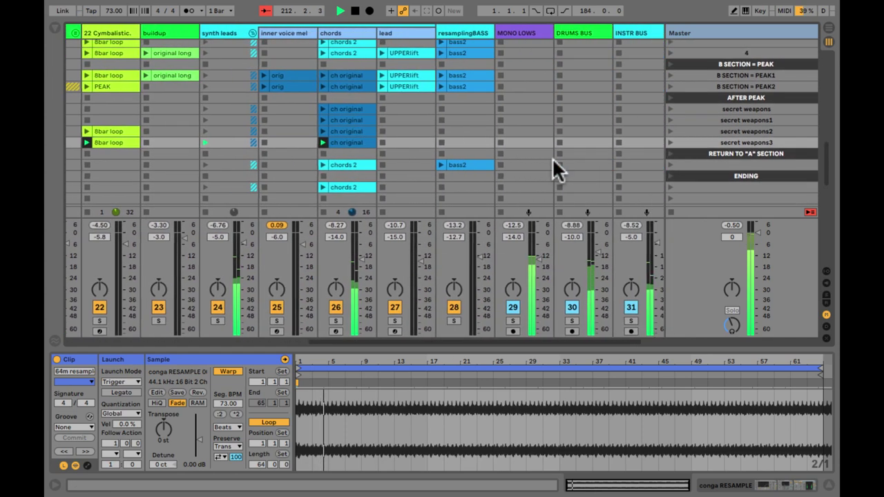
click(429, 165)
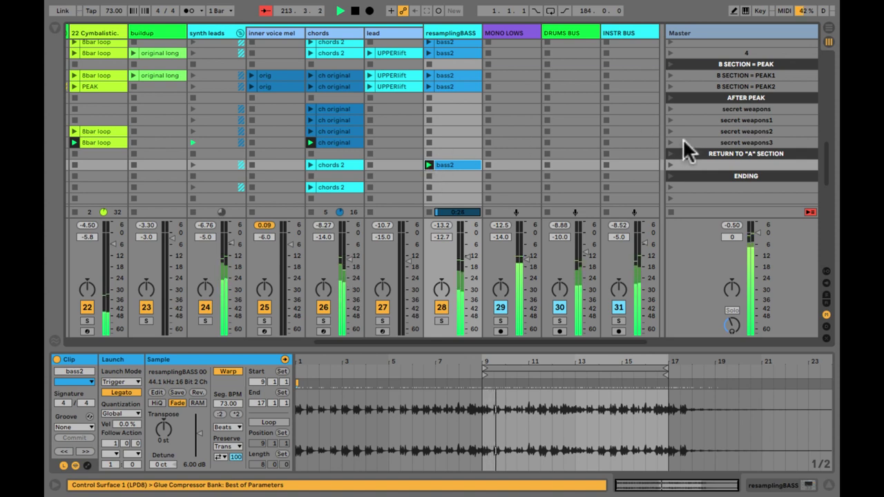
- Capture the playing clips into a new scene below secret weapons3
click(683, 142)
key(ctrl+shift+i)
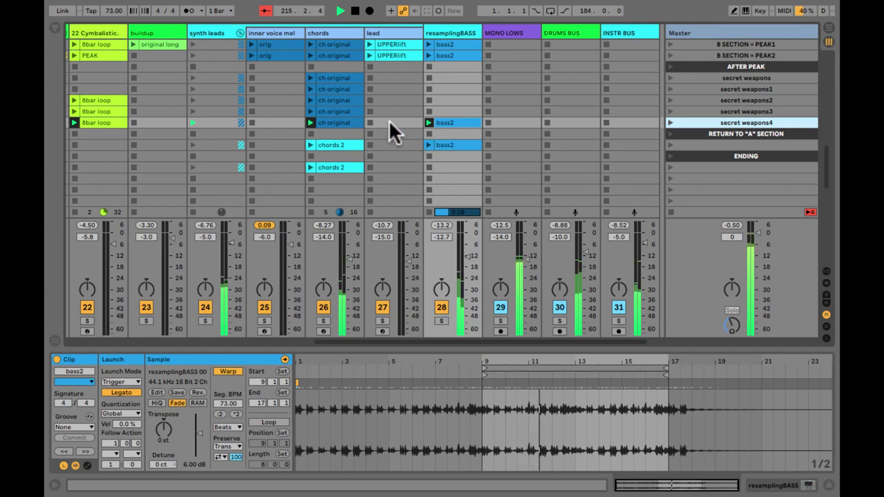
- Launch the REV BUILDUP clip from the buildup track's top clip stack
scroll(389, 119, left, 5)
scroll(389, 119, up, 1)
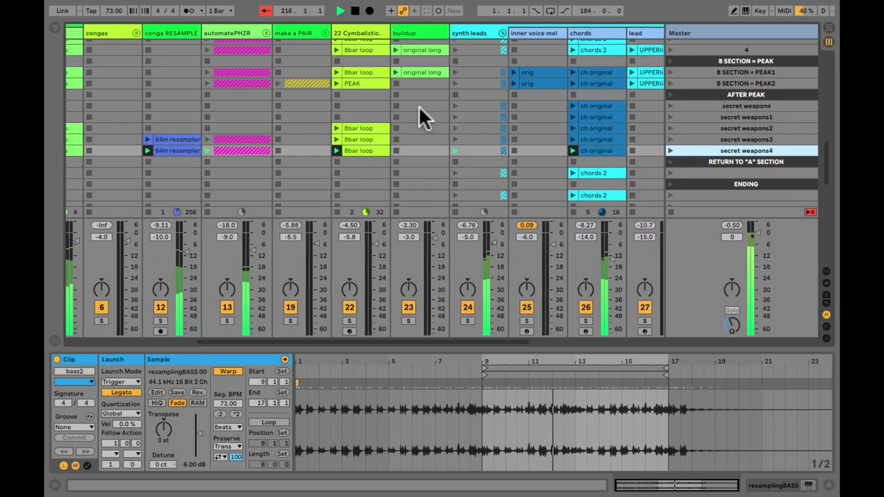
scroll(414, 112, up, 10)
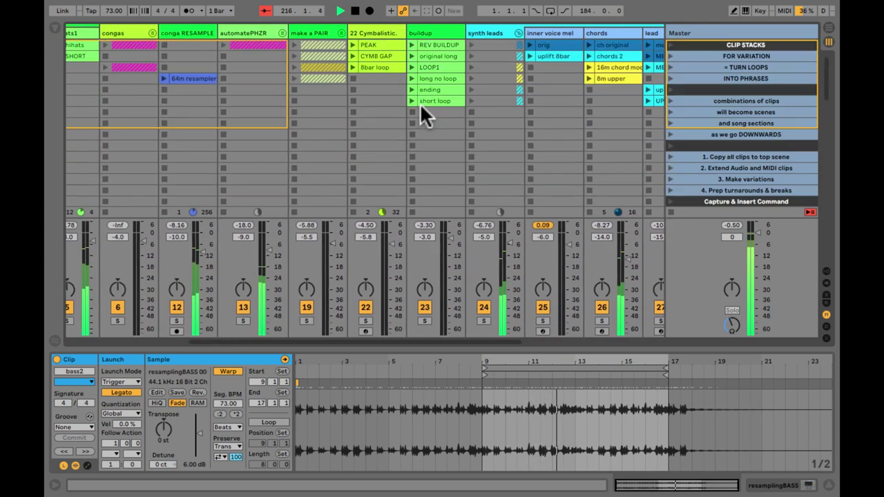
click(412, 44)
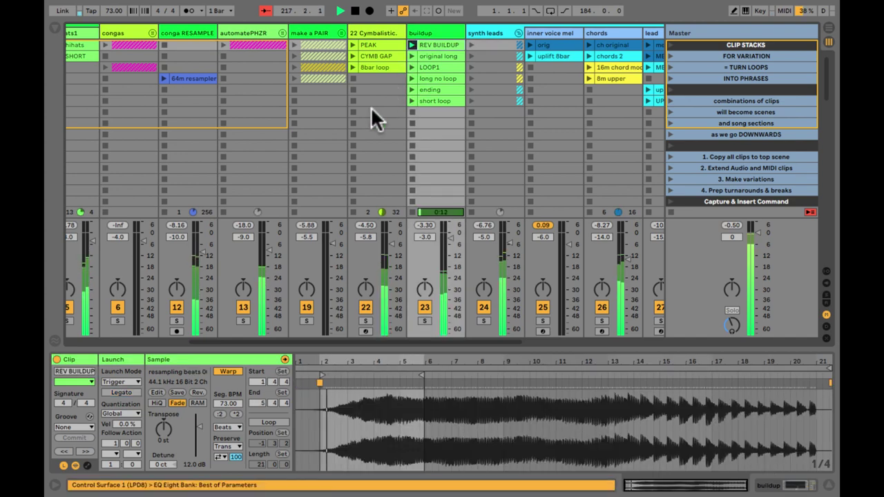
- Launch the third-row clip of the make a PAIR stack and stop the conga RESAMPLE track
scroll(351, 137, left, 4)
scroll(351, 137, down, 1)
scroll(351, 137, up, 1)
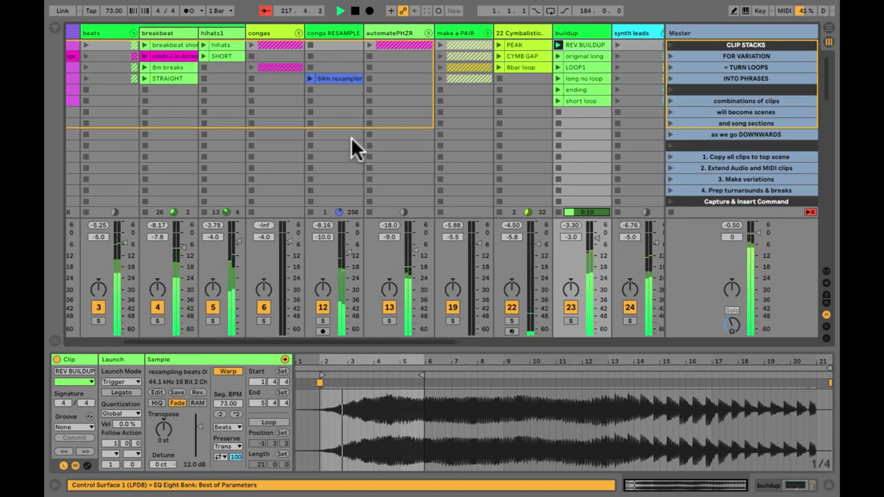
scroll(351, 137, left, 3)
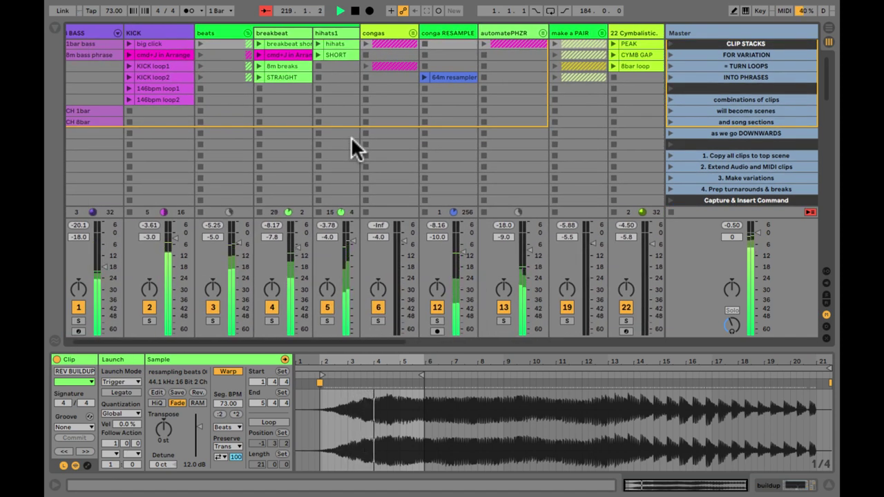
scroll(351, 137, right, 5)
scroll(351, 137, right, 1)
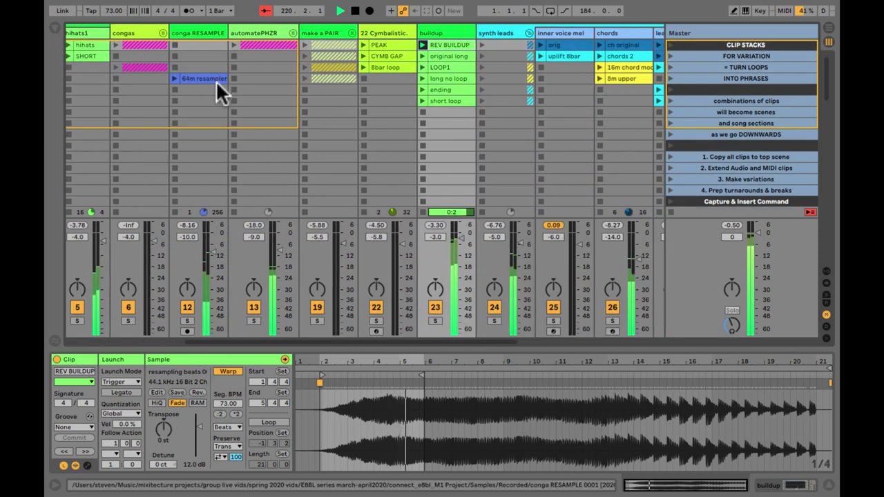
click(304, 67)
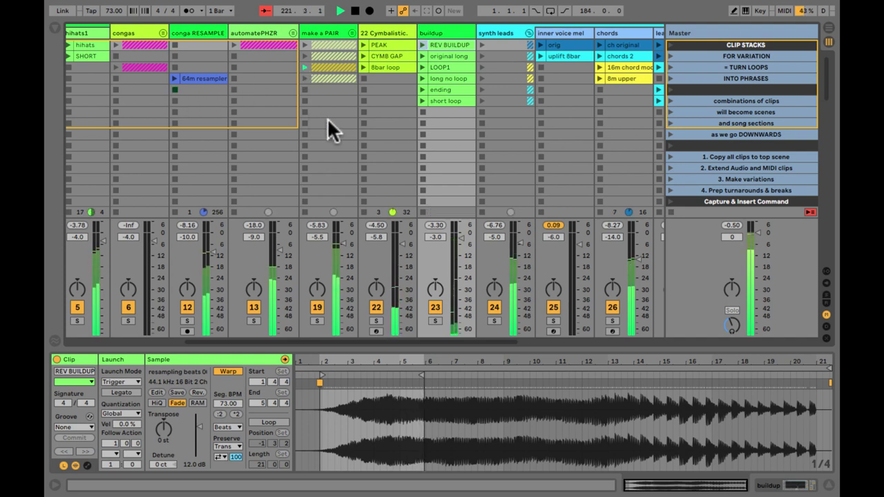
- Capture the playing clips into a new scene below secret weapons4
scroll(327, 119, down, 10)
scroll(328, 118, down, 10)
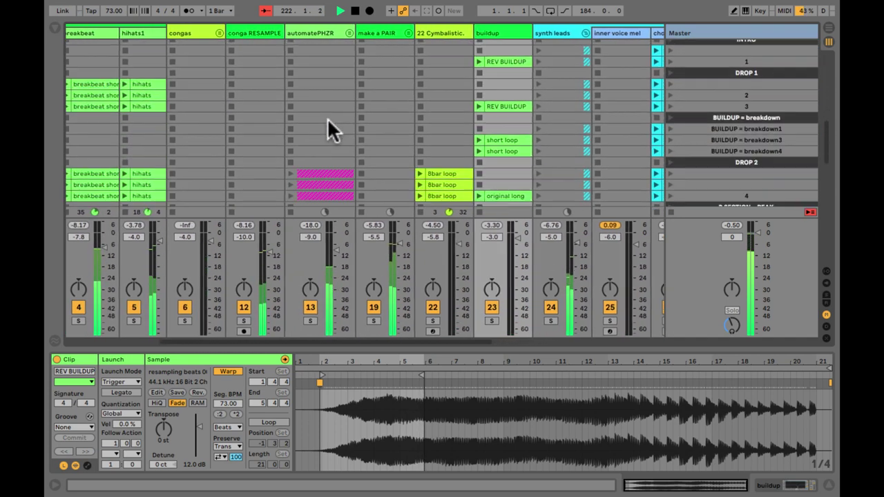
click(407, 103)
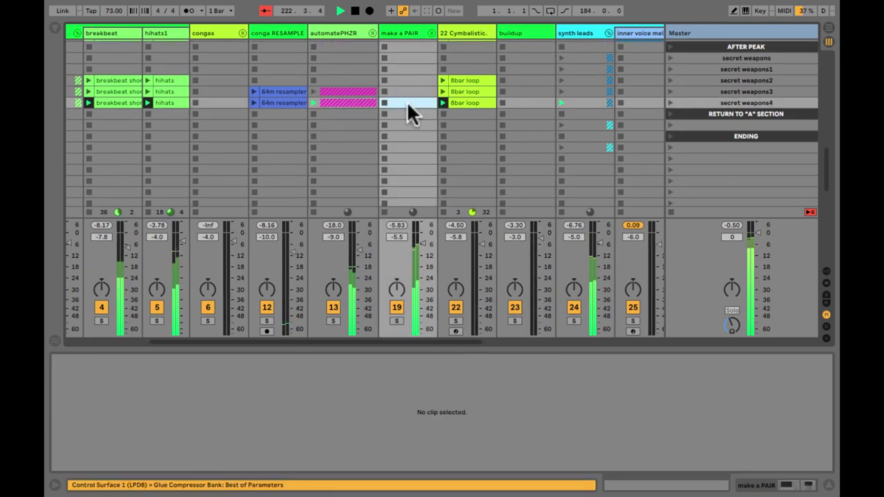
key(ctrl+shift+i)
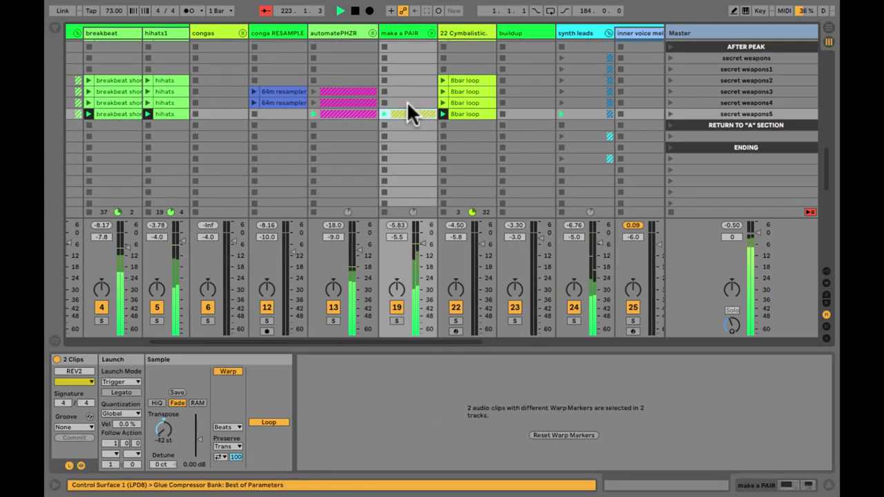
- Briefly solo the make a PAIR track to hear it alone
click(291, 159)
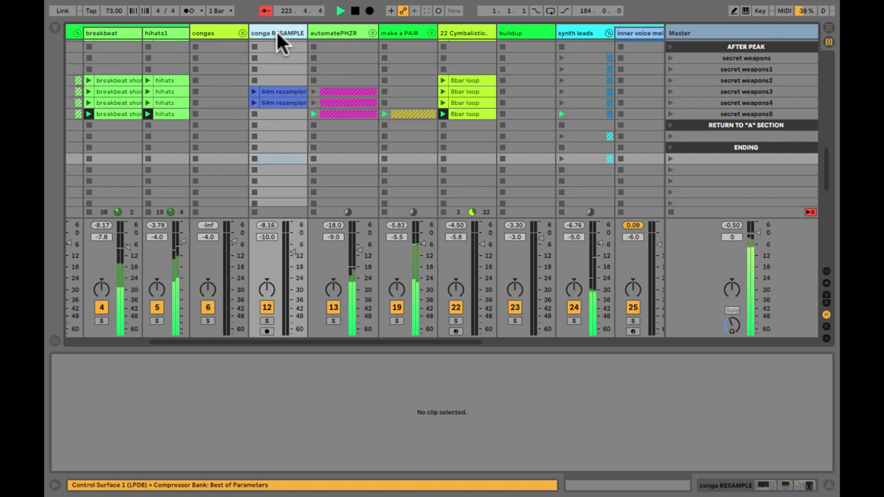
click(397, 322)
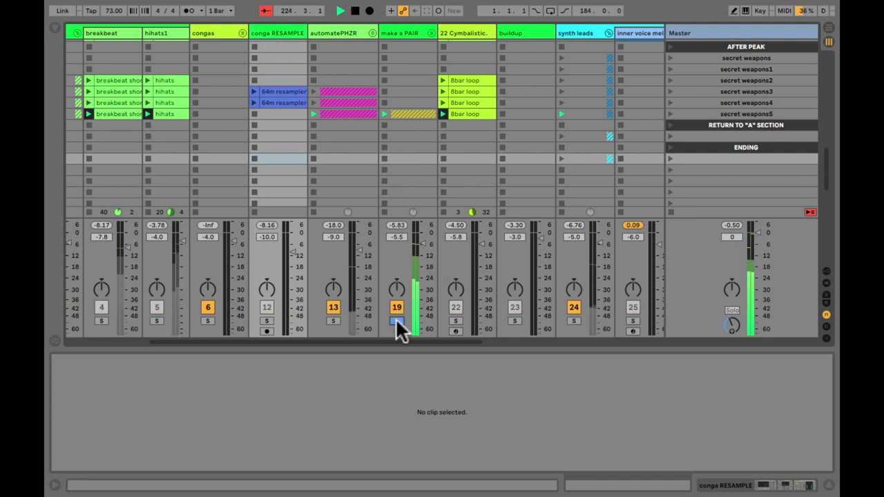
click(397, 322)
- Launch the chords 2 clip of the RETURN TO "A" SECTION and capture the playing clips below secret weapons5
scroll(464, 130, right, 5)
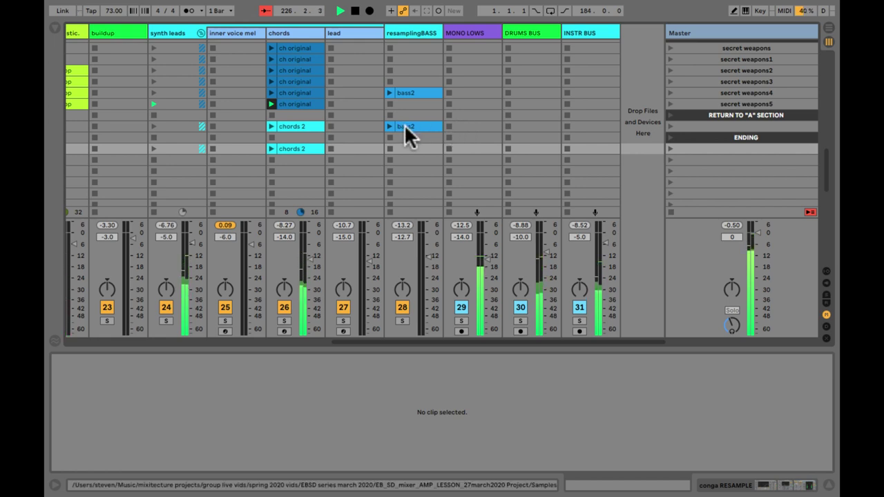
click(293, 105)
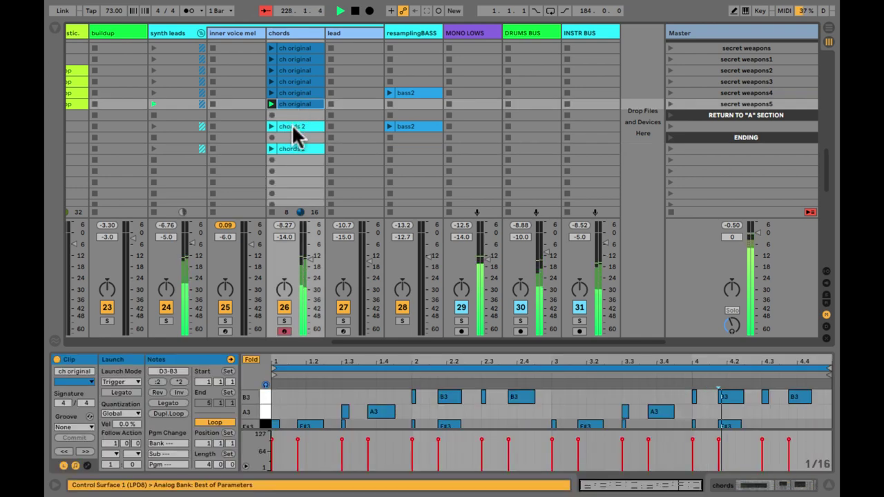
click(292, 126)
click(272, 126)
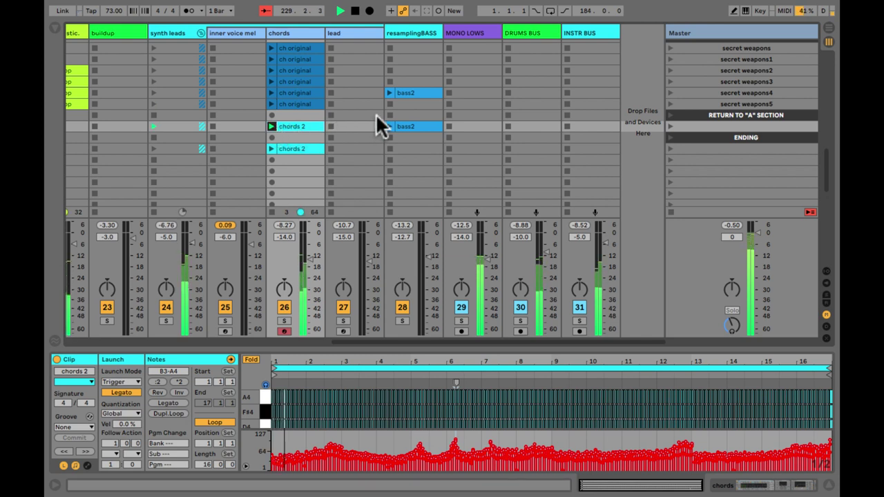
click(427, 104)
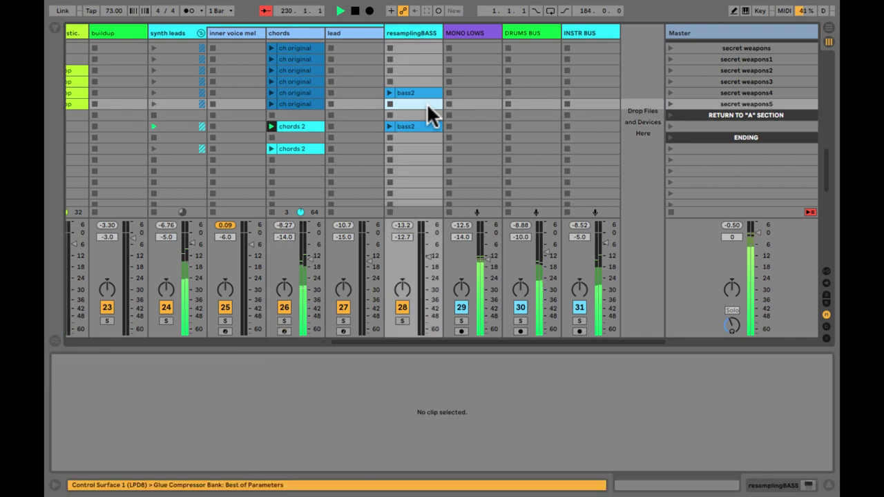
key(ctrl+shift+i)
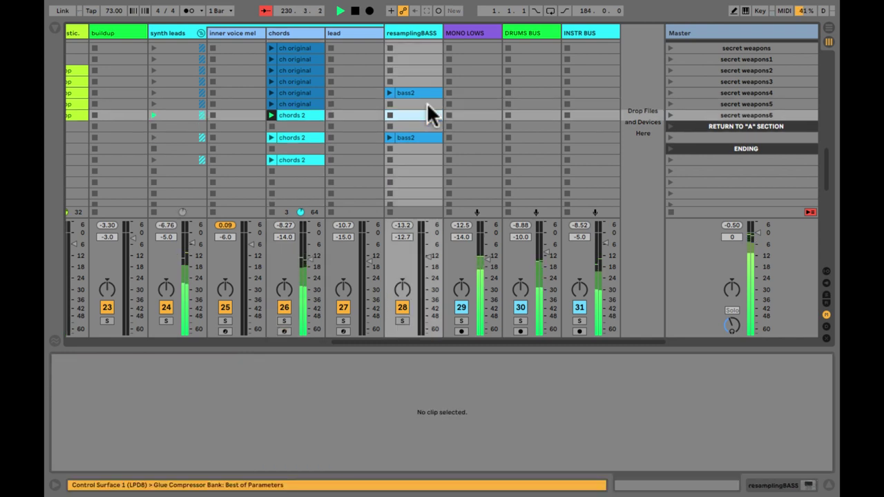
- Launch the bass2 clip of secret weapons4 with looping turned on, and capture the playing clips below secret weapons6
click(389, 92)
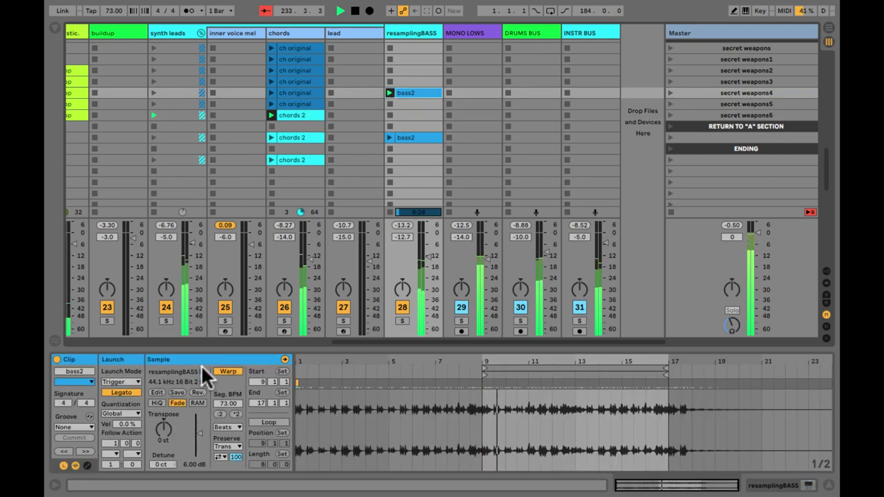
click(263, 422)
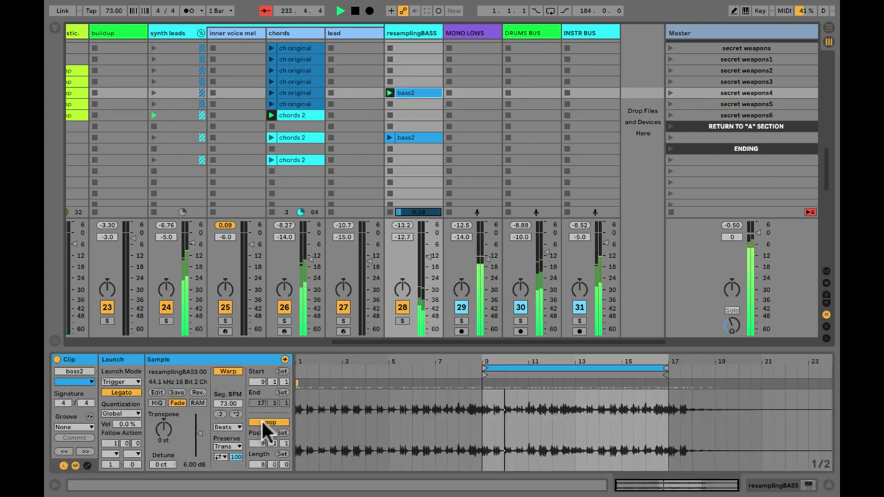
click(298, 112)
key(ctrl+shift+i)
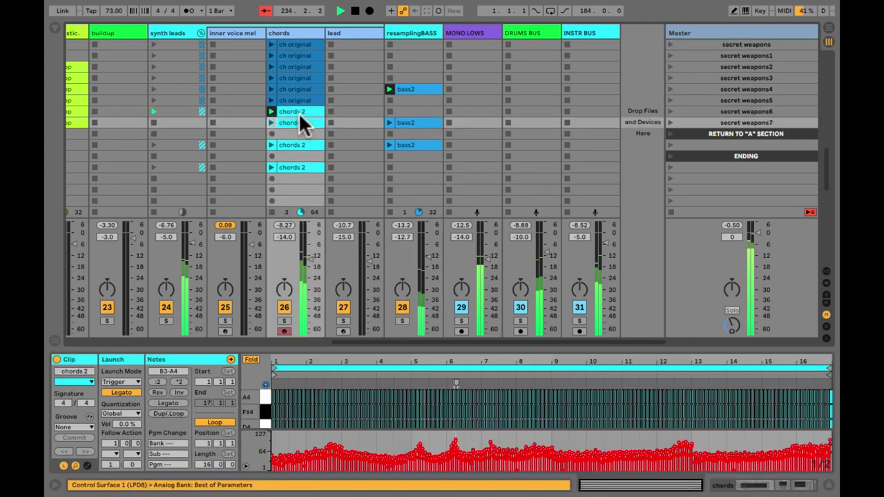
- Review the after-peak scenes one by one from secret weapons to secret weapons7, including their drum and bass clips
scroll(771, 85, up, 5)
click(751, 102)
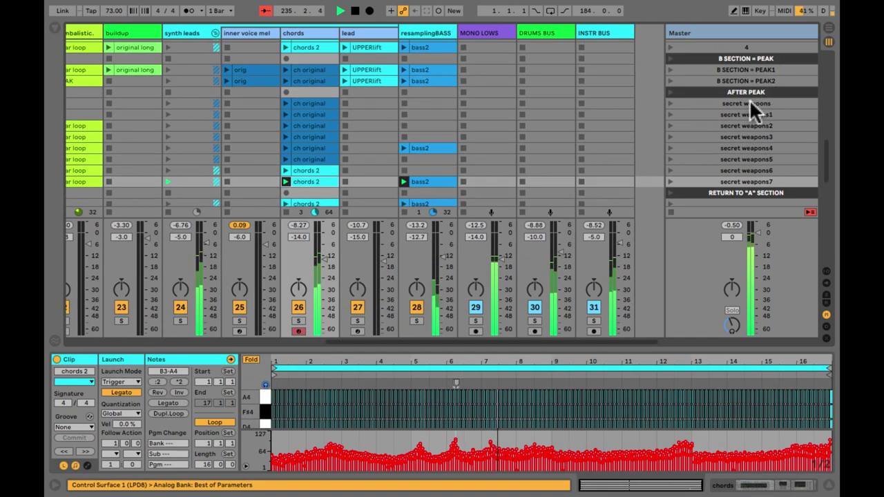
key(Down)
key(Down)
key(Down)
key(Down)
key(Down)
key(Down)
key(Down)
key(Down)
key(Up)
scroll(554, 171, left, 5)
scroll(553, 172, left, 5)
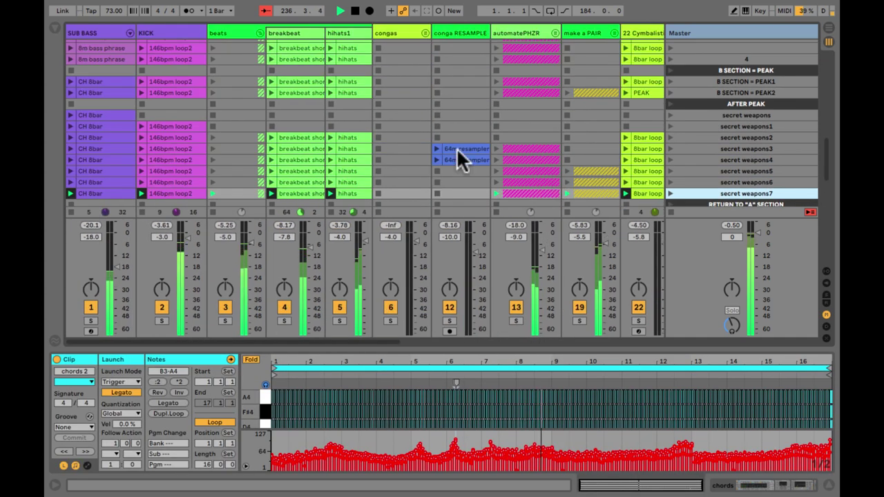
- Stop the KICK track from an empty slot below its top clip stack
scroll(404, 97, up, 10)
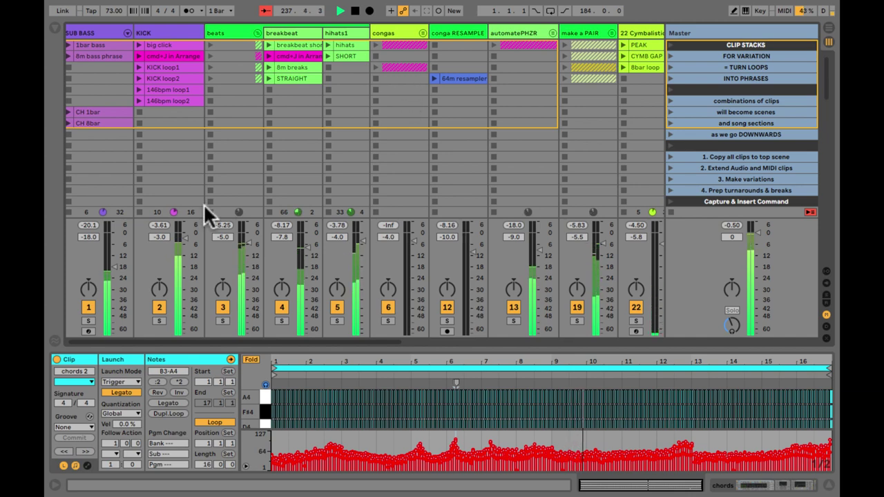
scroll(204, 204, left, 1)
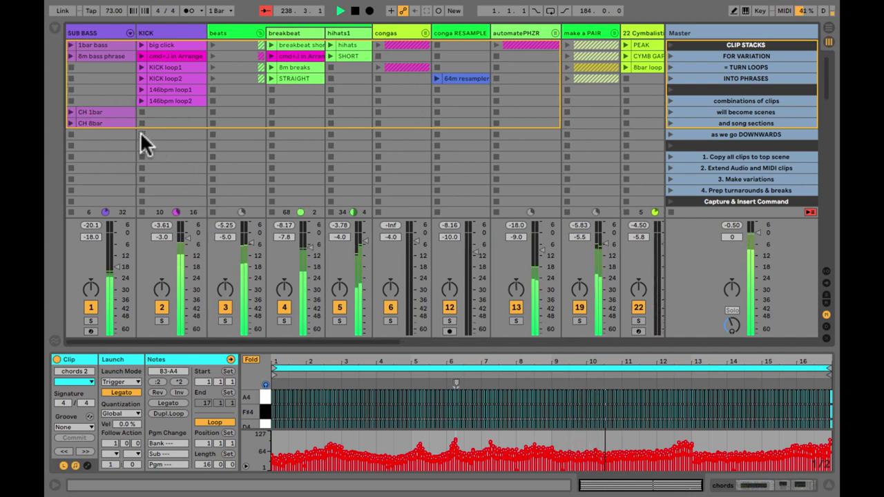
scroll(517, 152, down, 10)
scroll(538, 142, down, 5)
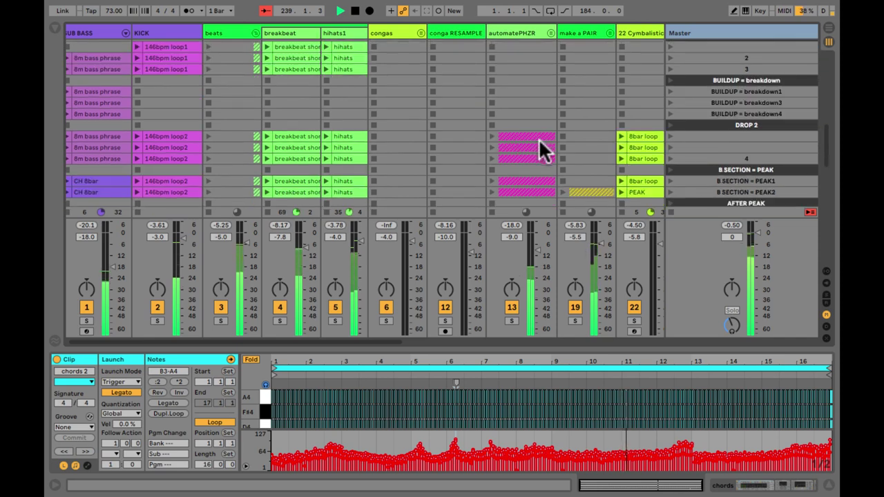
- Hide the mixer and clip detail view, and capture the playing clips without the kick below secret weapons7
scroll(539, 138, up, 8)
scroll(689, 152, up, 5)
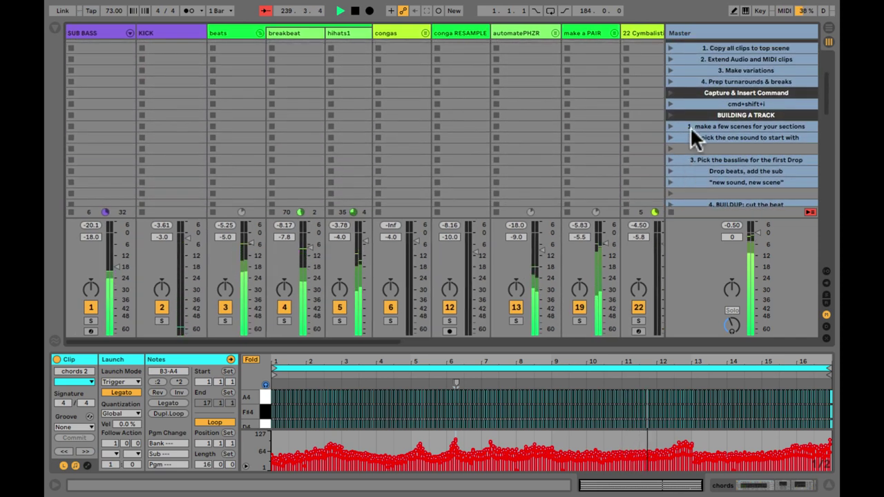
scroll(691, 83, down, 10)
scroll(691, 84, down, 15)
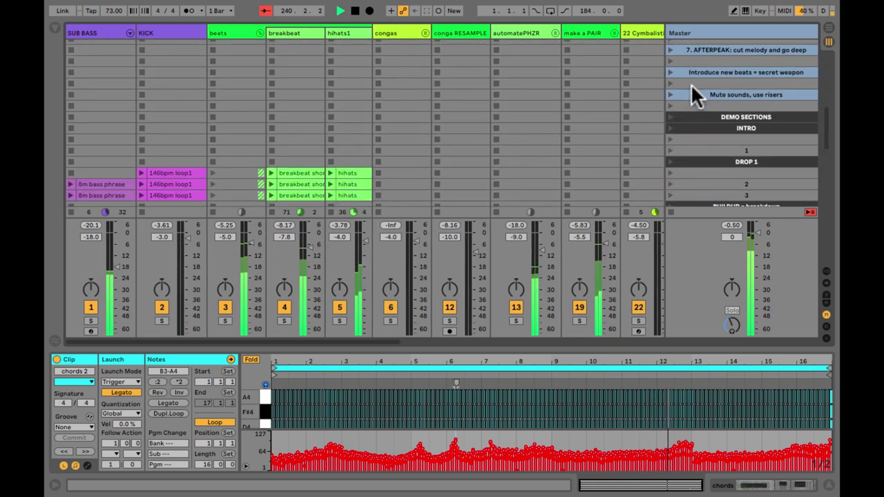
key(ctrl+alt+m)
key(ctrl+alt+l)
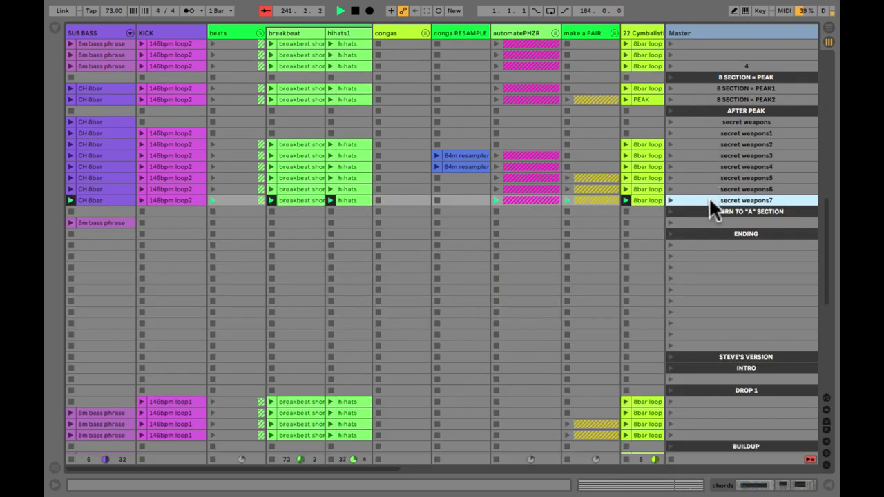
- Launch the 146bpm loop1 clip of KICK and the third-row clip of congas from the top clip stacks
scroll(709, 196, up, 2)
scroll(459, 172, up, 20)
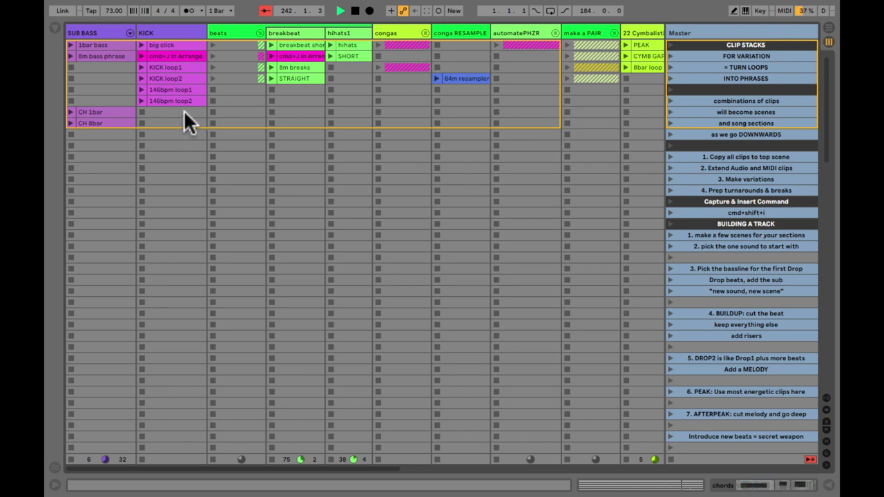
click(163, 98)
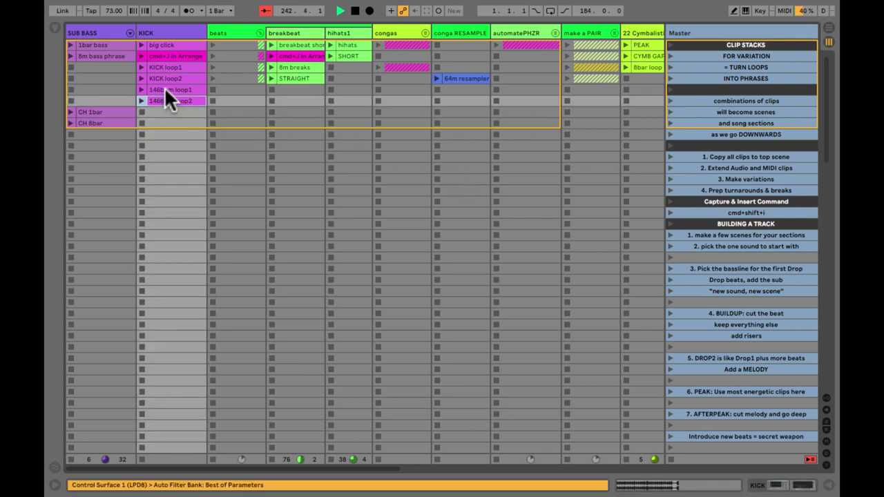
click(164, 88)
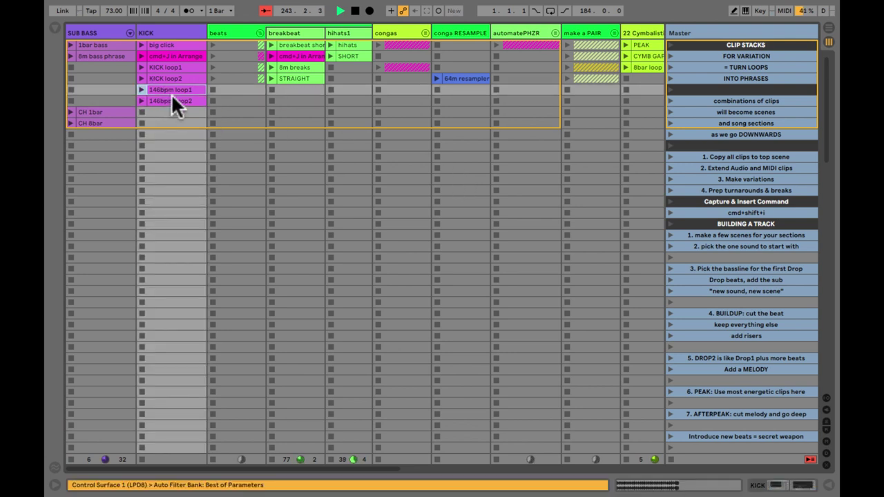
click(395, 63)
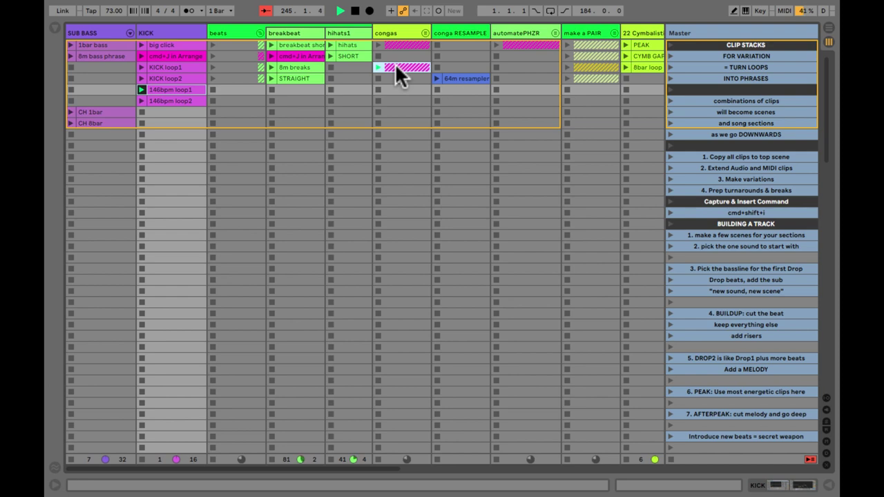
- Capture the playing clips, including the 146bpm loop1 kick and congas, as a new scene below secret weapons8
scroll(395, 63, down, 20)
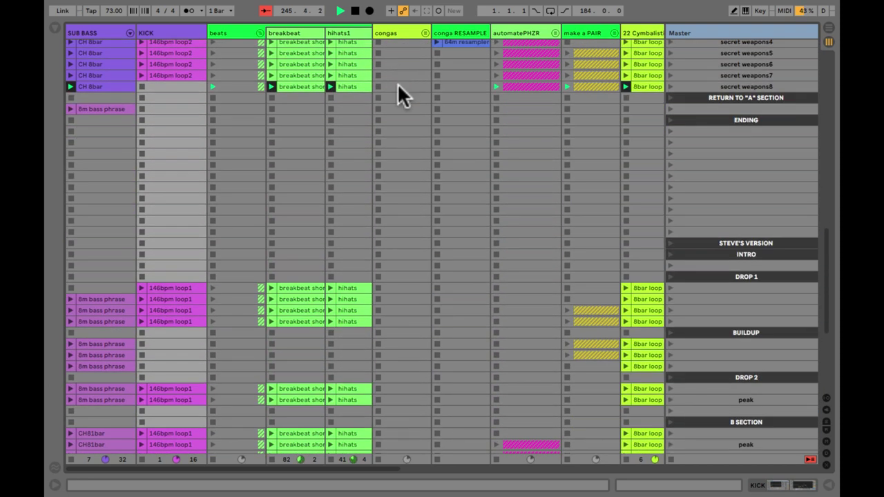
click(709, 83)
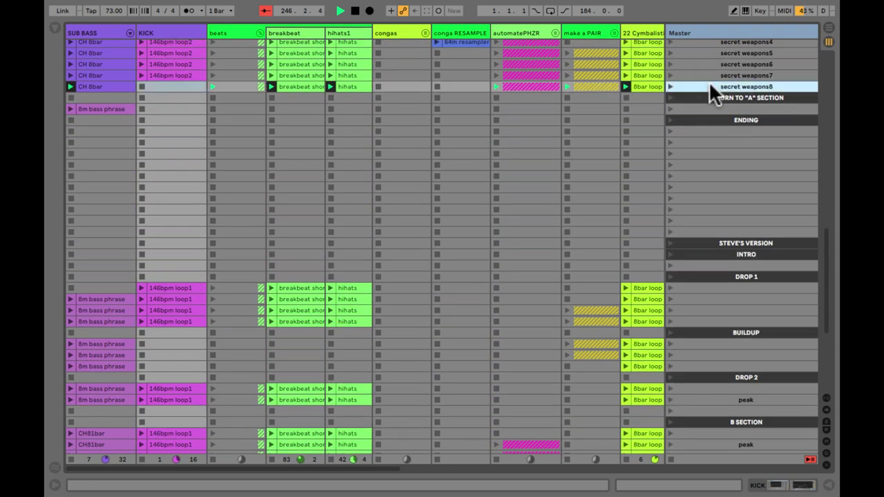
key(super+shift+i)
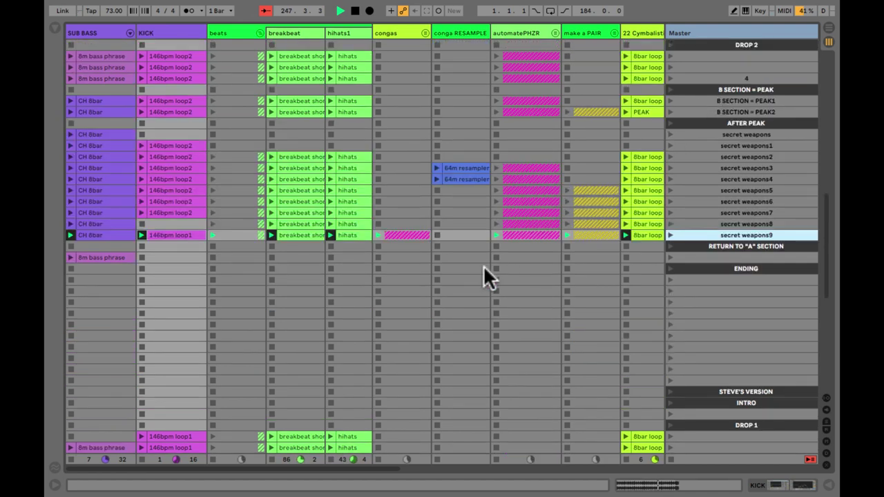
- Show the mixer and solo the congas track briefly to hear it on its own
key(super+alt+m)
click(388, 447)
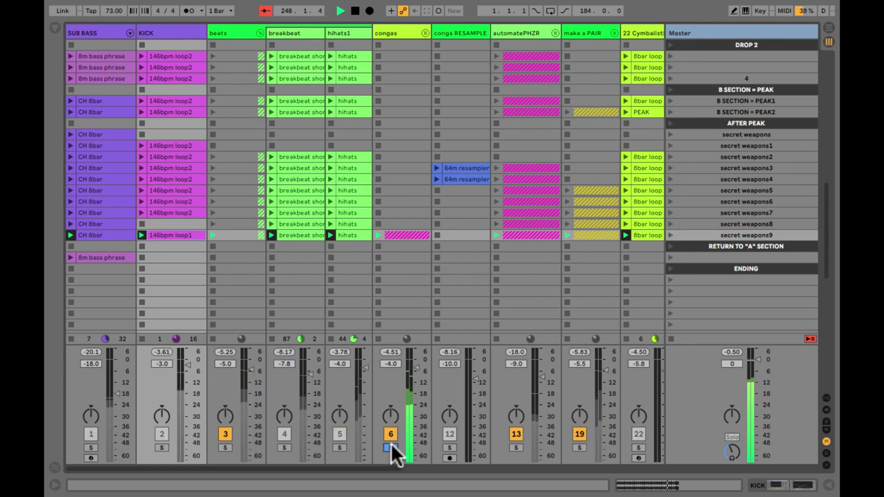
click(388, 447)
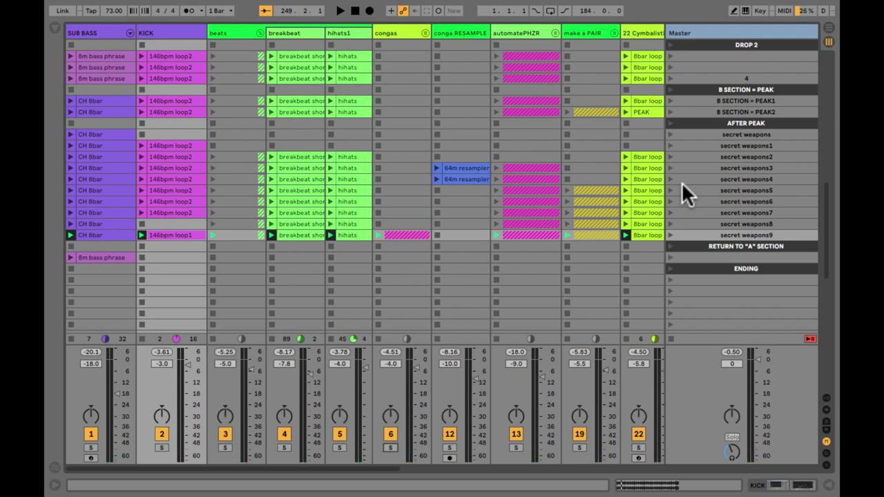
- Compare the after-peak scenes and the make a PAIR slots between secret weapons2 and secret weapons9
click(595, 154)
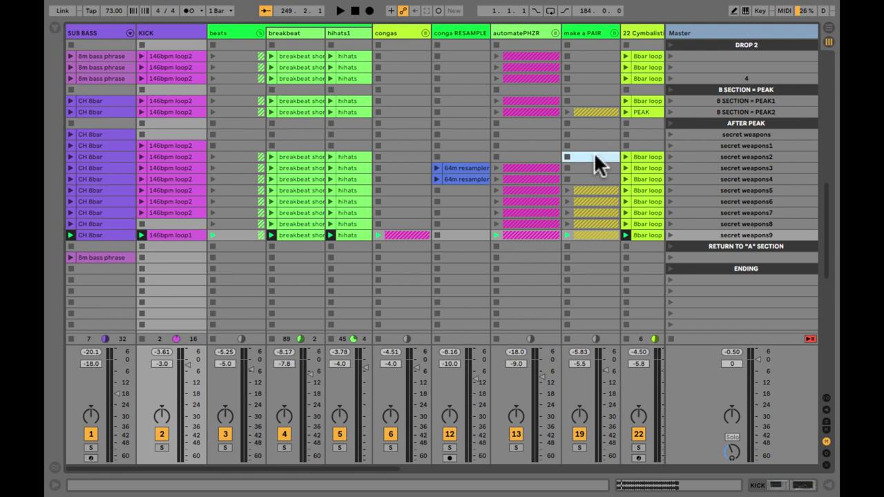
click(701, 235)
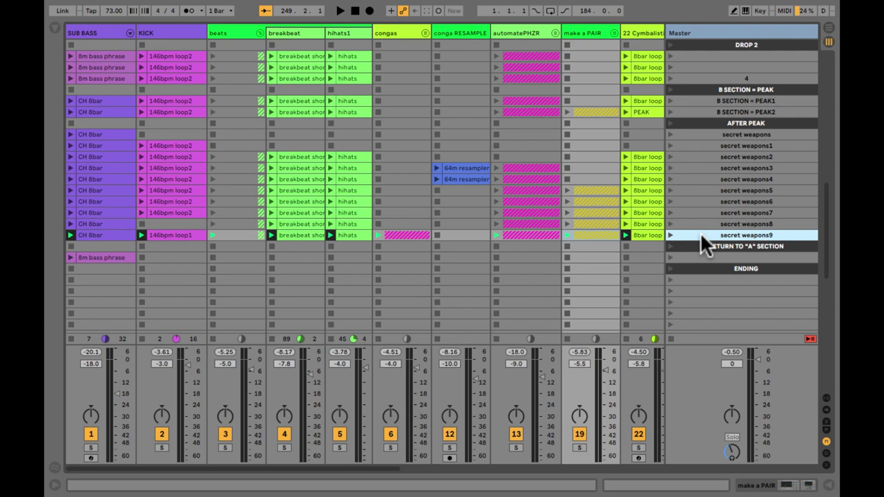
click(592, 190)
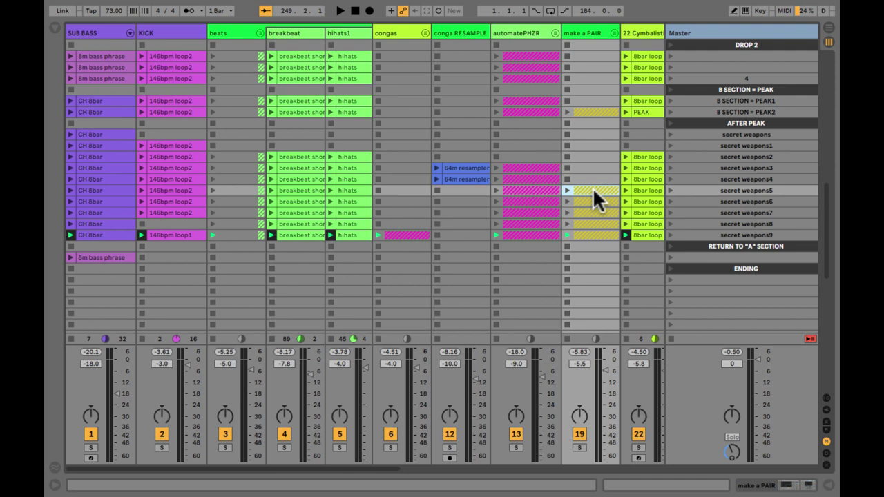
click(590, 175)
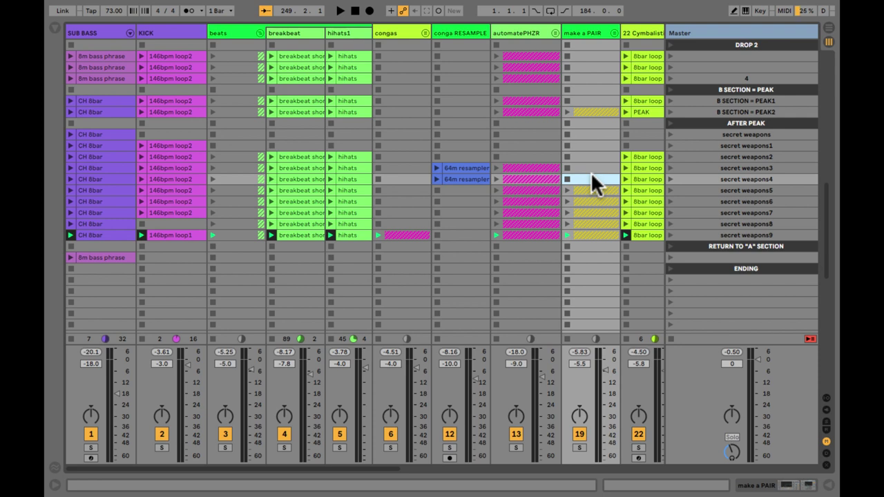
click(715, 181)
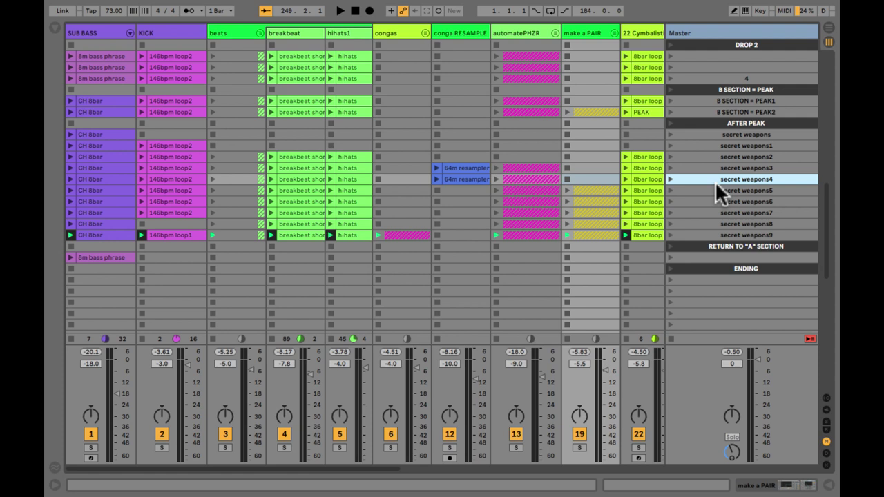
click(697, 235)
click(704, 224)
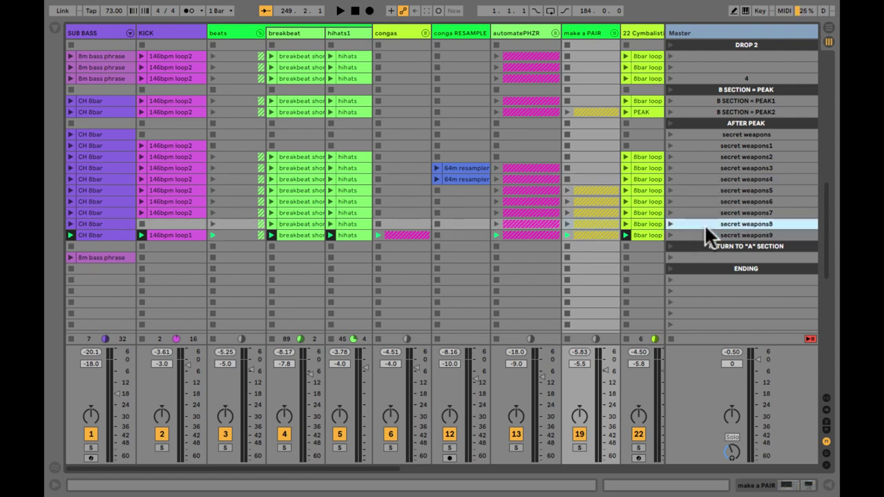
- Audition the after-peak section by launching the scenes from secret weapons to secret weapons4 in order
click(705, 134)
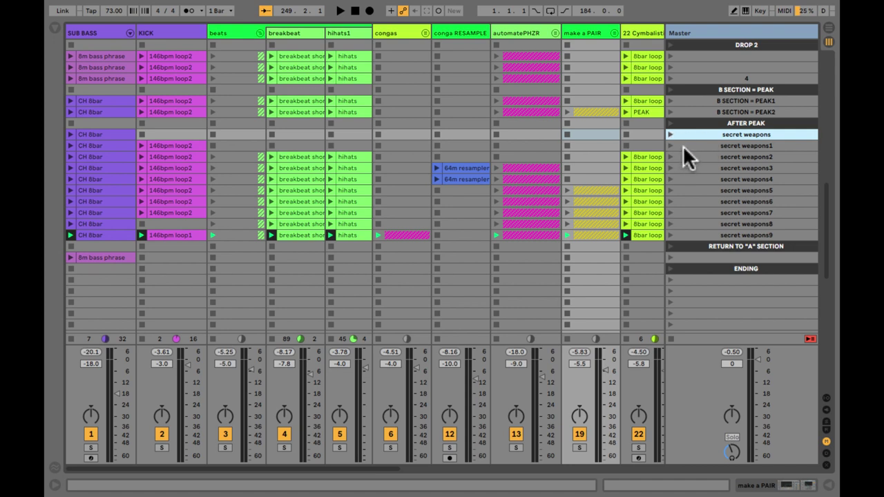
click(669, 131)
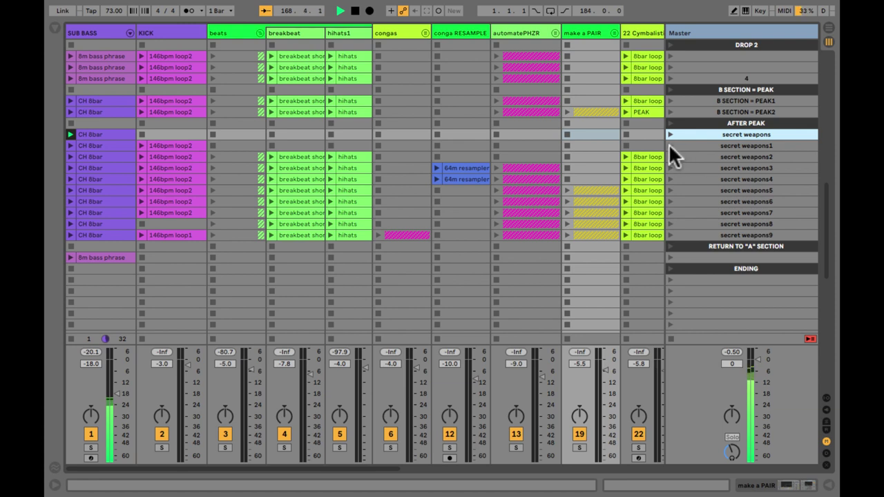
click(670, 145)
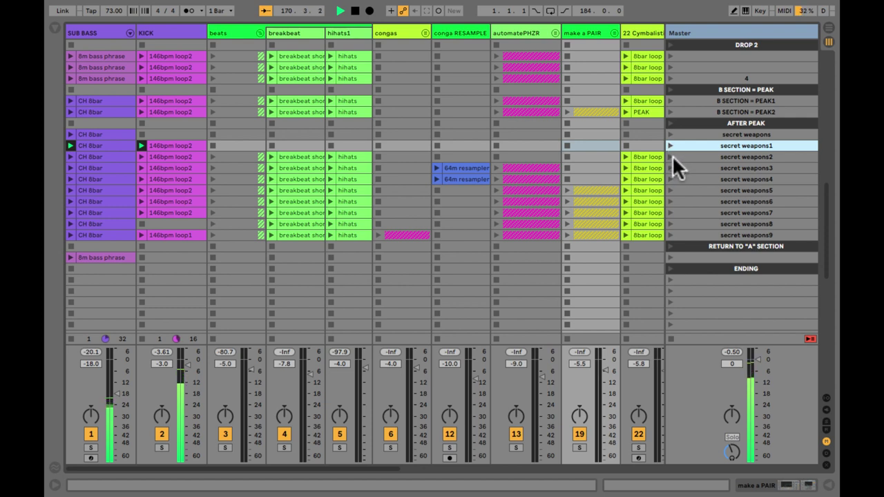
click(670, 157)
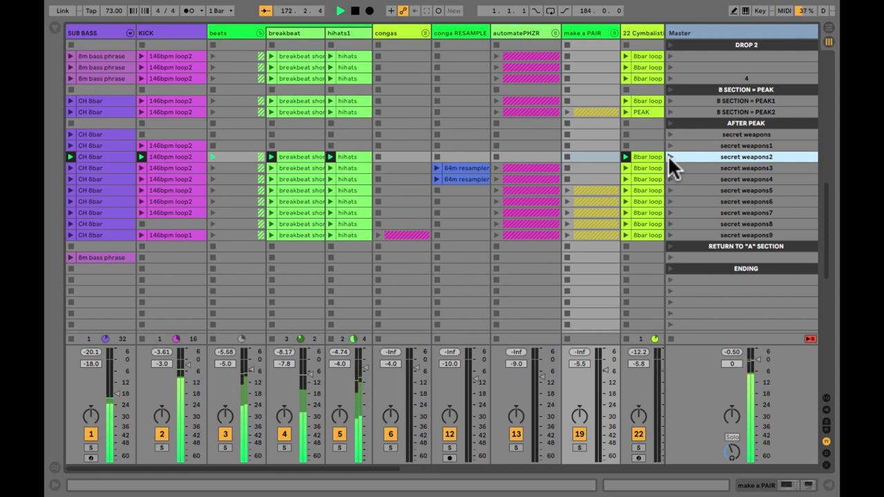
click(669, 167)
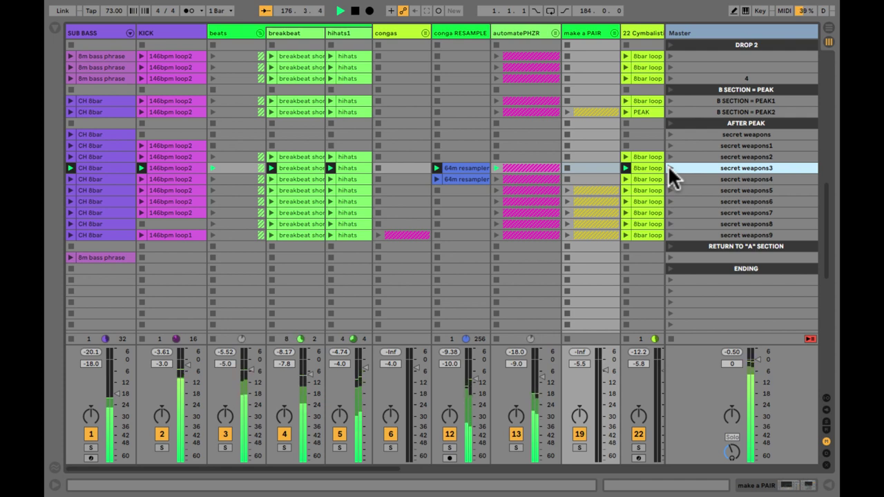
click(669, 179)
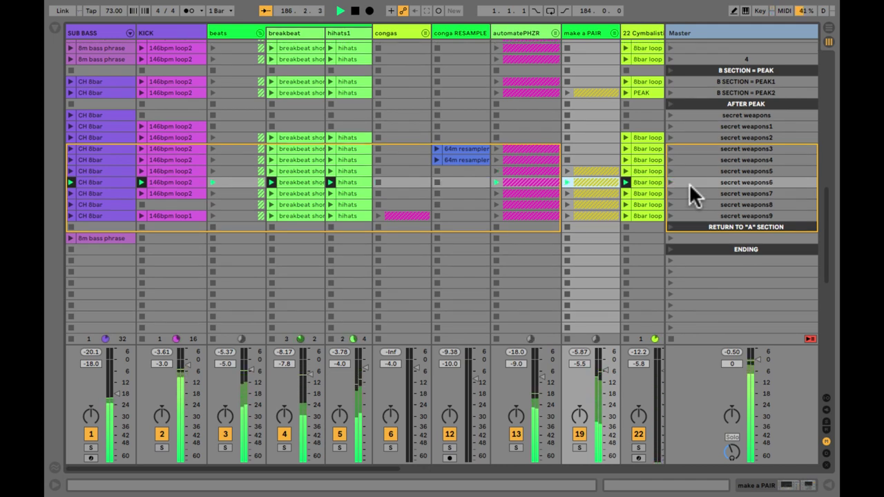
- Color the secret weapons5 scene red in the Master column
scroll(689, 183, right, 5)
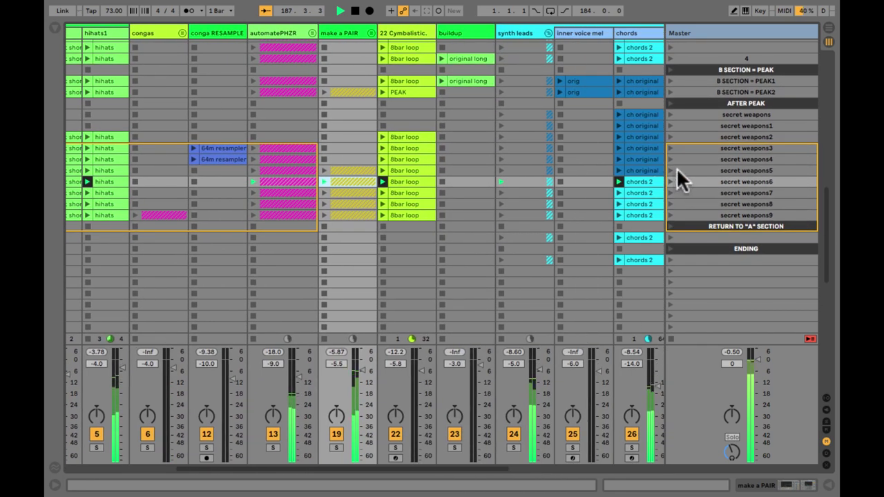
click(678, 171)
scroll(678, 171, right, 3)
scroll(684, 167, right, 2)
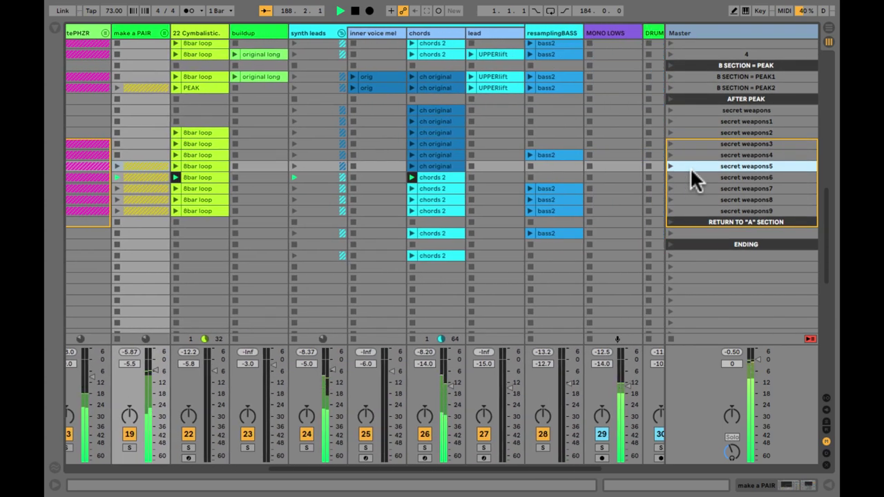
right_click(690, 165)
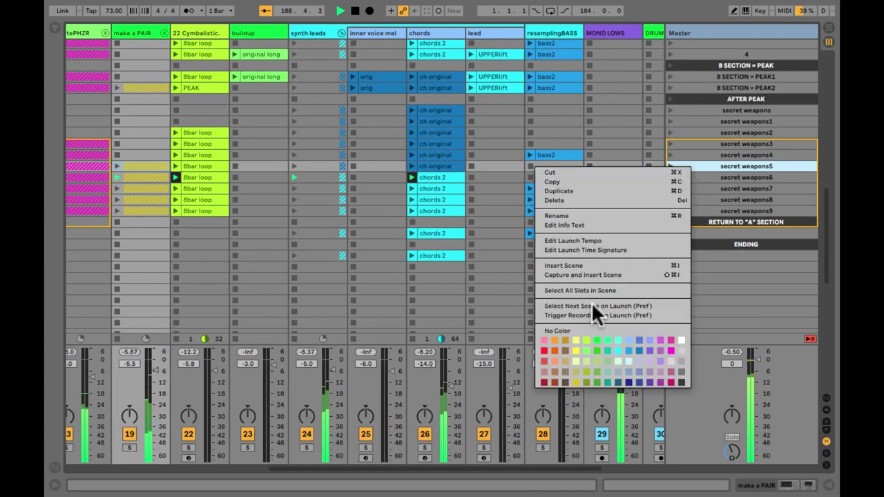
click(545, 350)
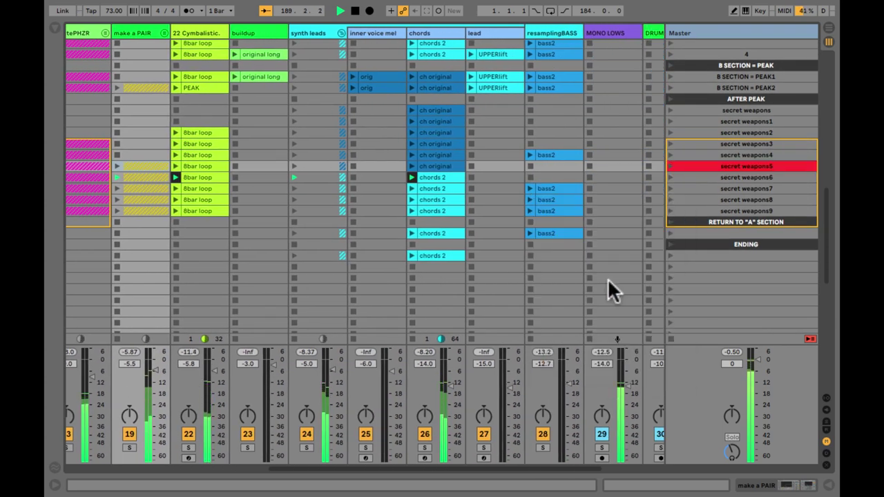
- Continue auditioning the after-peak scenes from secret weapons7 through secret weapons9
click(678, 187)
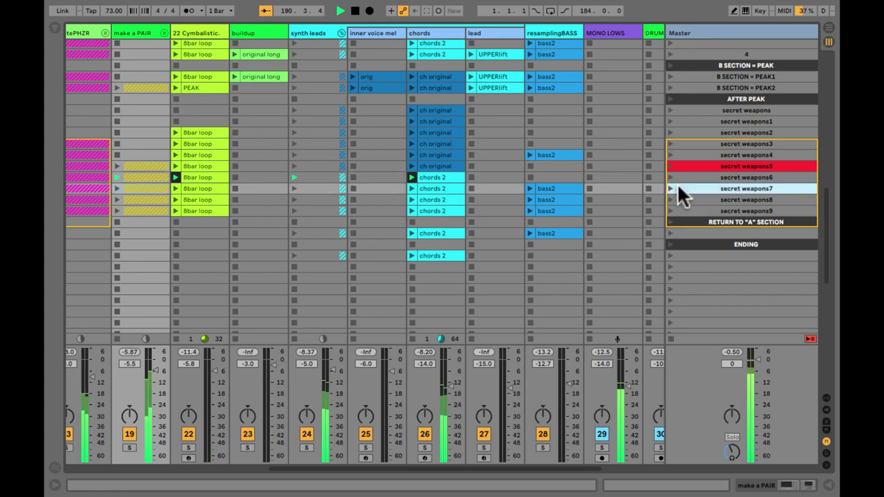
scroll(679, 188, left, 10)
scroll(678, 188, down, 3)
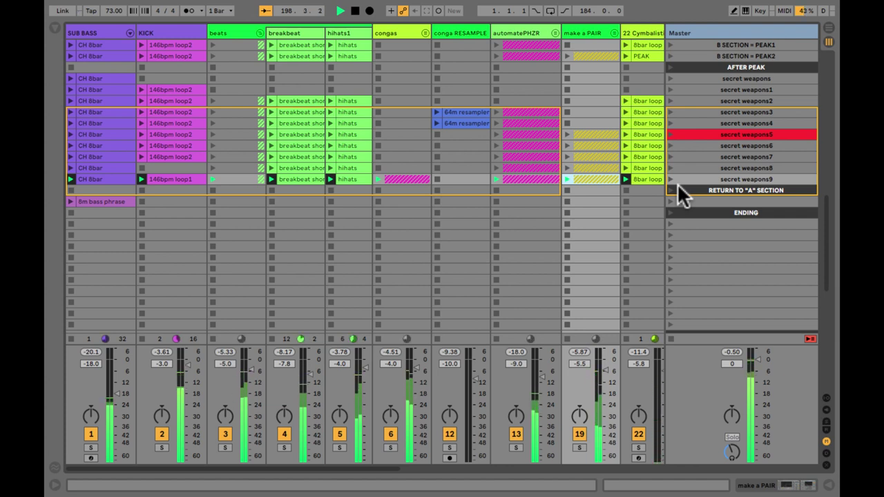
- Show the sends and returns in the mixer and turn up send C on the chords track
key(ctrl+alt+s)
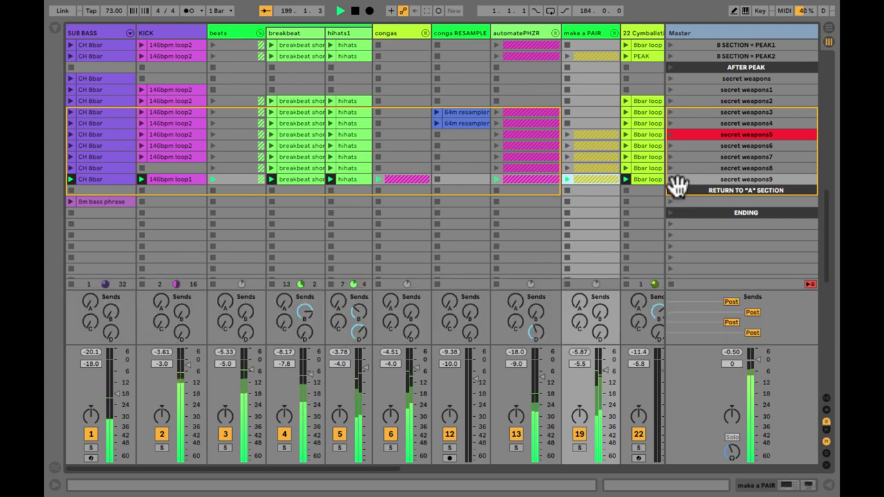
scroll(491, 277, right, 10)
scroll(492, 277, up, 2)
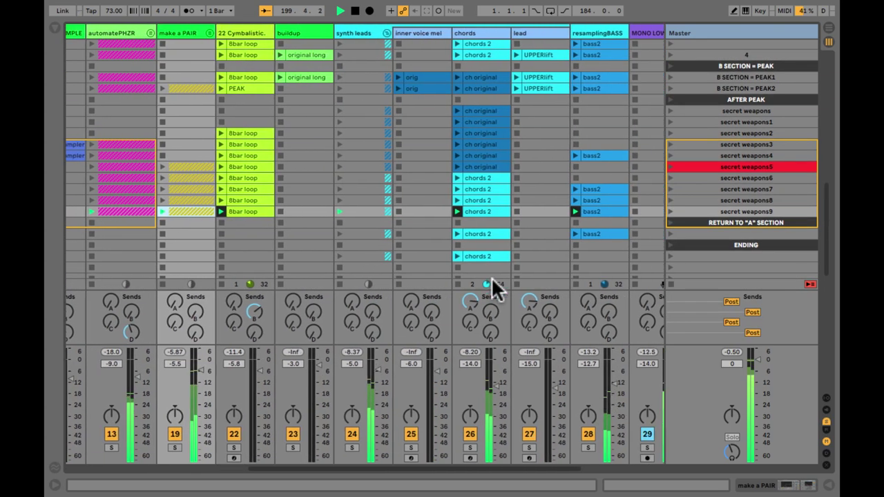
scroll(397, 255, right, 4)
scroll(373, 255, up, 1)
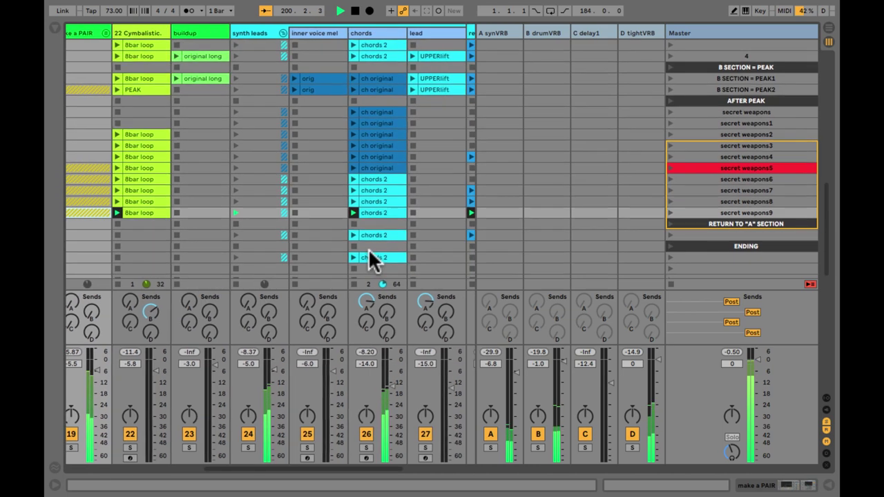
drag(340, 319, 340, 319)
- Raise the C delay1 return's volume to -4.5 dB, toggling the chords track off and on to hear the delay tail
click(340, 434)
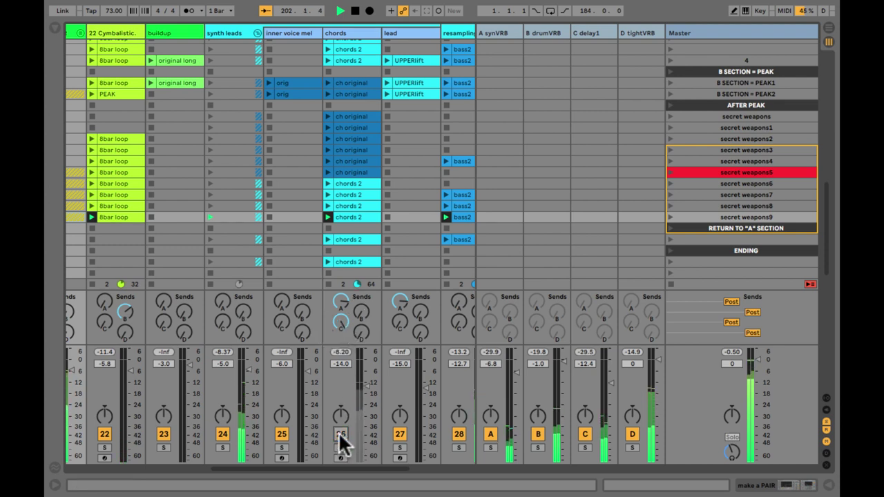
drag(606, 396, 606, 381)
click(340, 435)
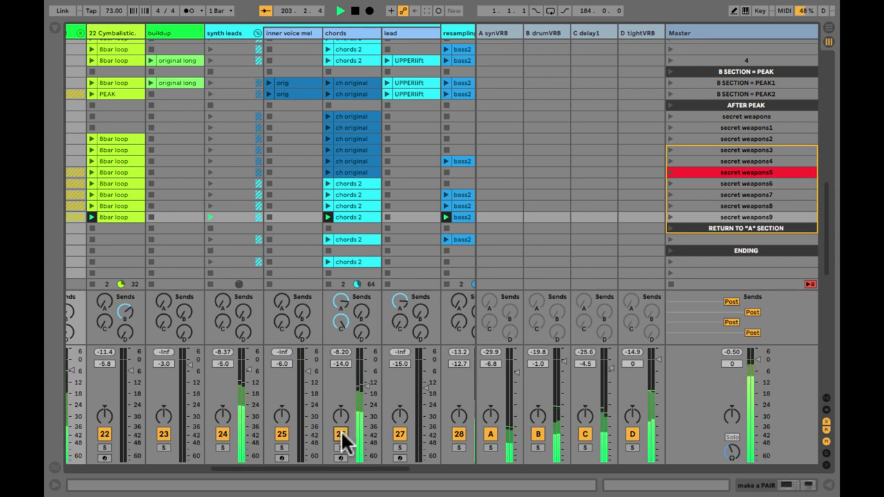
click(340, 434)
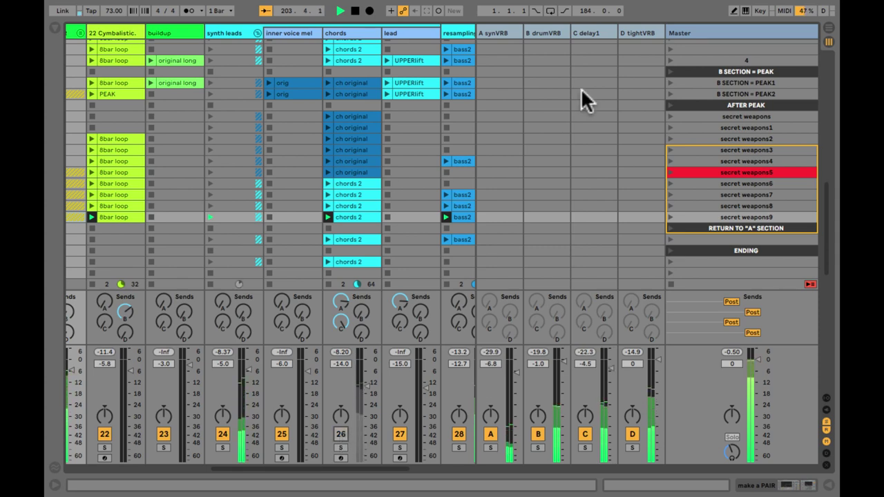
- Open the C delay1 return's effects, toggle the chords track, and set the Echo FX Rack's Dry Wet macro to 100 %
double_click(584, 33)
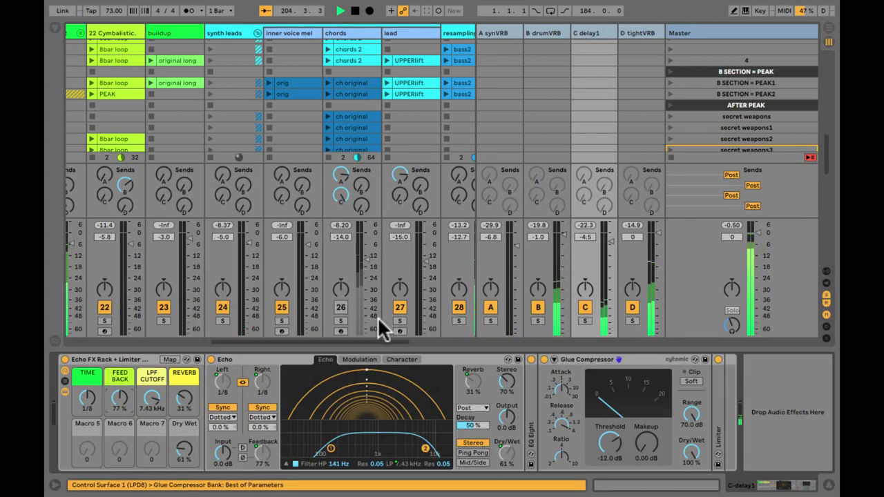
click(340, 308)
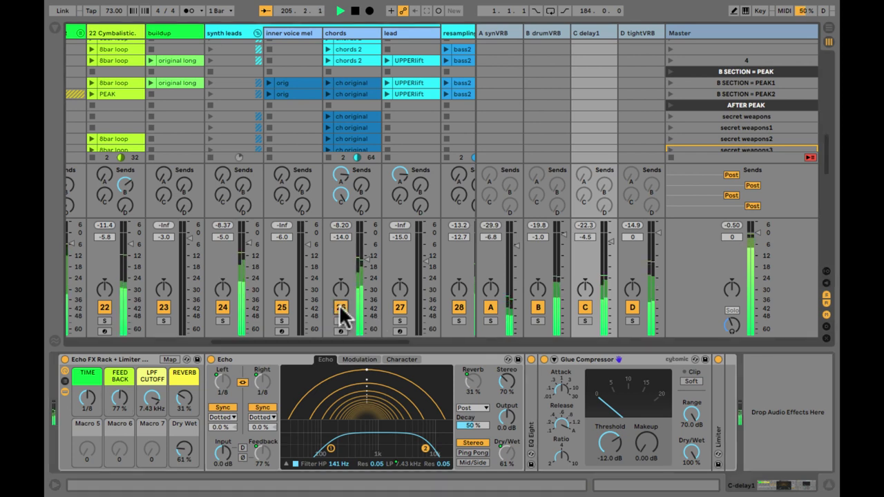
drag(186, 453, 185, 446)
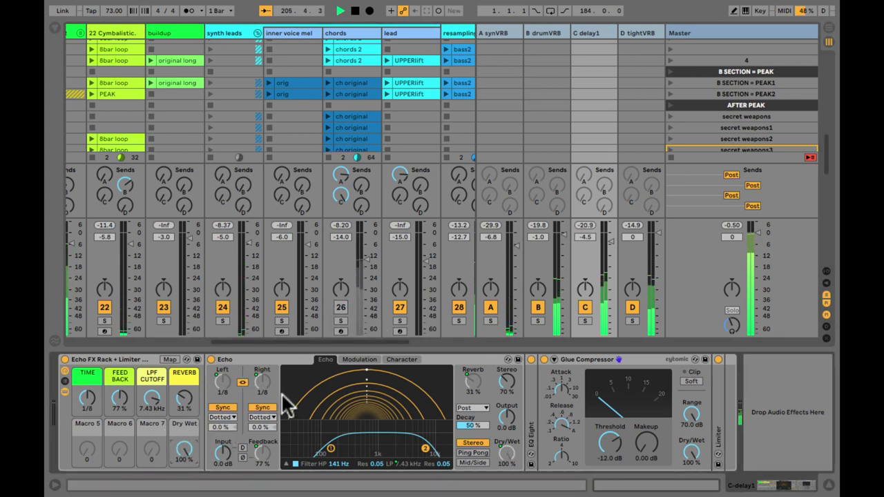
- Set the Glue Compressor's Makeup on C delay1 to 9.68 dB and test the echo by toggling the chords track
drag(641, 446, 612, 389)
click(346, 311)
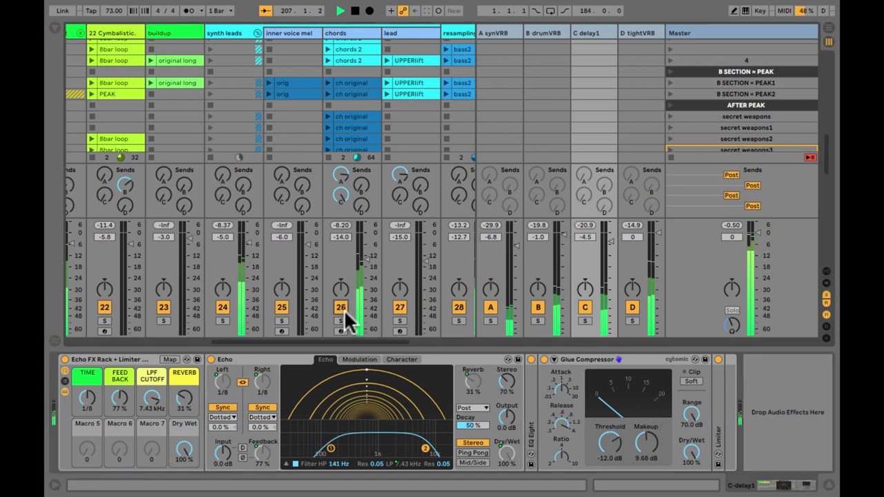
click(346, 312)
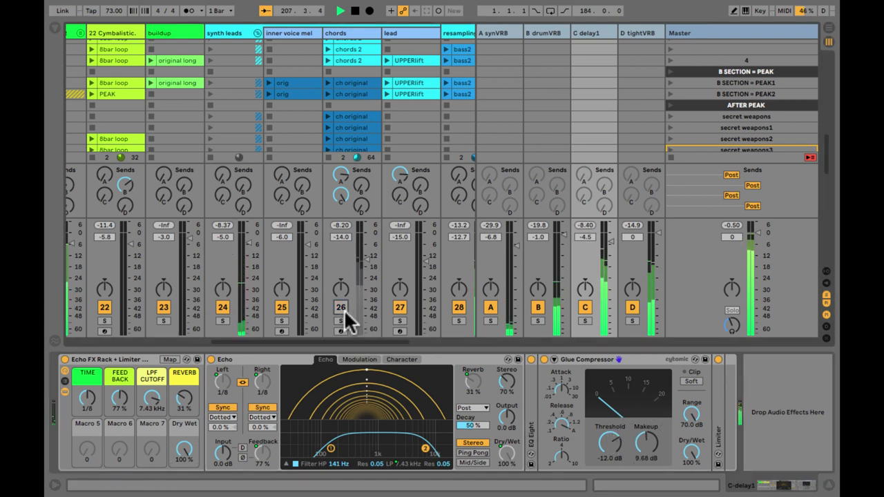
click(264, 377)
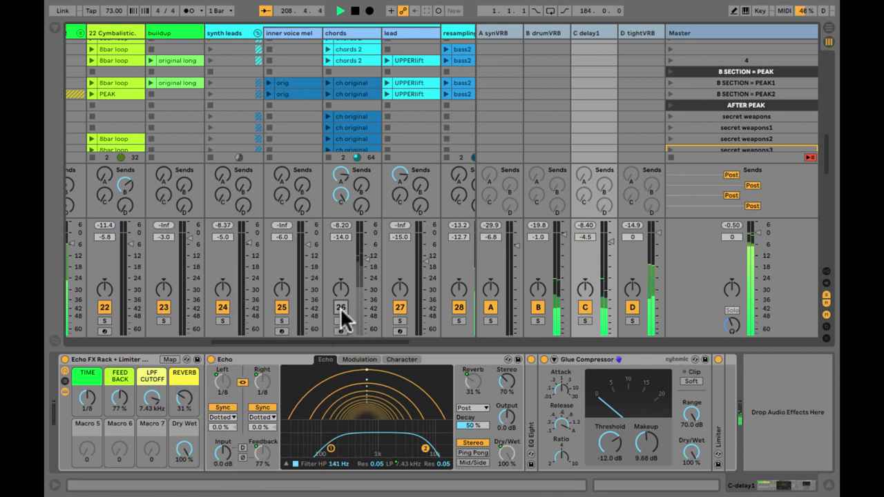
- Set the Echo FX Rack's Feedback macro to 120 % and LPF Cutoff to 3.91 kHz, toggling MONO LOWS off and on to audition
drag(119, 407, 153, 418)
scroll(458, 272, right, 4)
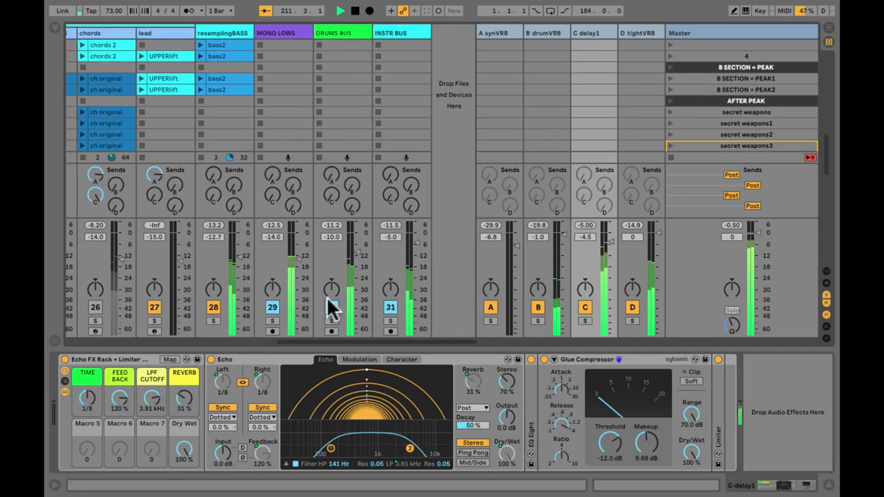
click(274, 309)
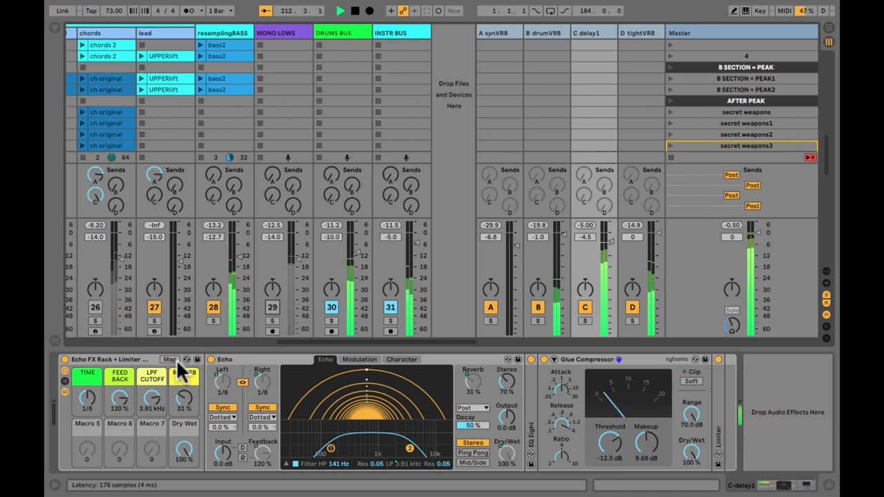
click(272, 311)
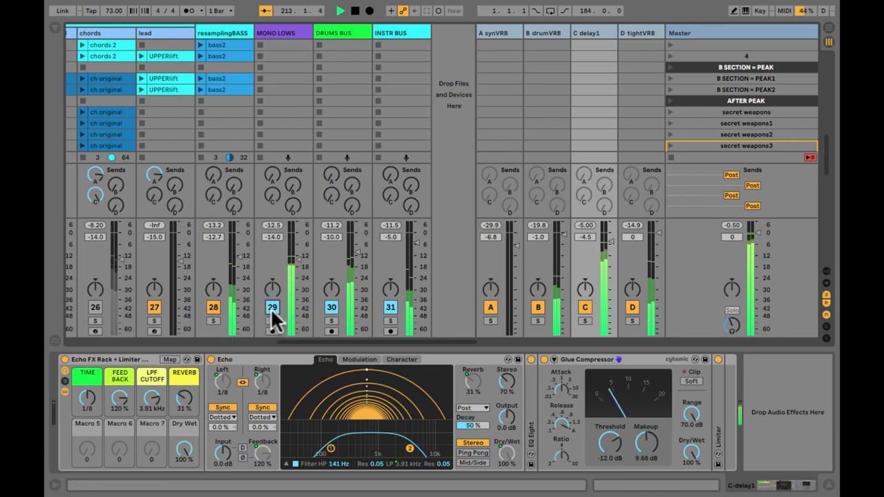
- Set the Feedback macro to 110 % and LPF Cutoff to 20.0 kHz, and turn the DRUMS BUS back on
drag(119, 401, 153, 394)
click(151, 402)
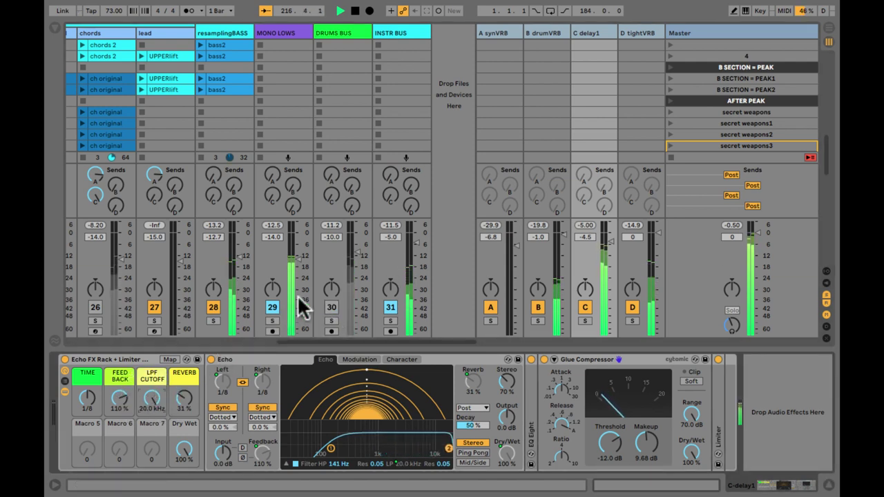
click(331, 307)
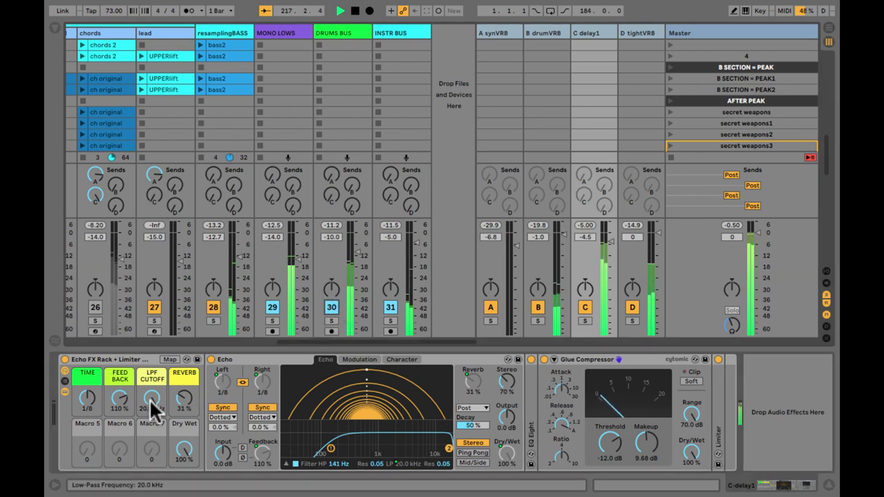
- Lower the LPF Cutoff macro to 2.98 kHz and set the Echo low-pass filter's resonance to 0.24
drag(153, 408, 156, 411)
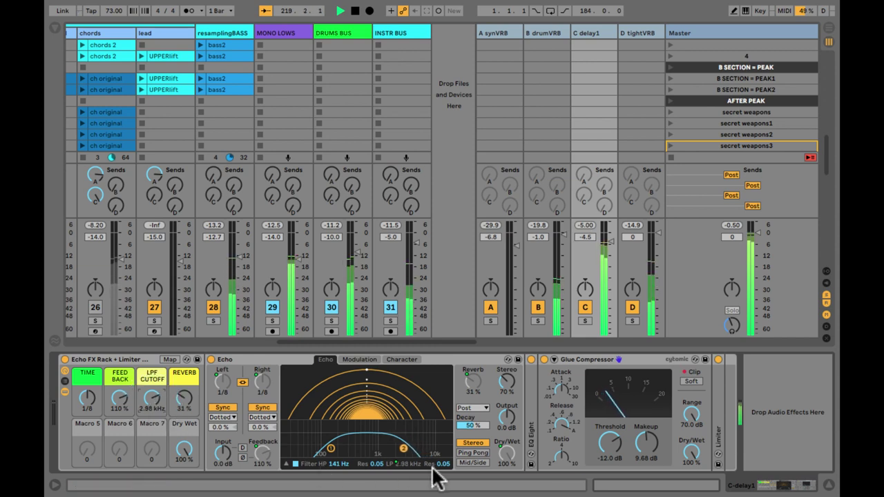
click(443, 464)
drag(443, 463, 443, 463)
- Mute MONO LOWS, lower the LPF Cutoff macro to 357 Hz, and turn MONO LOWS back on
click(274, 309)
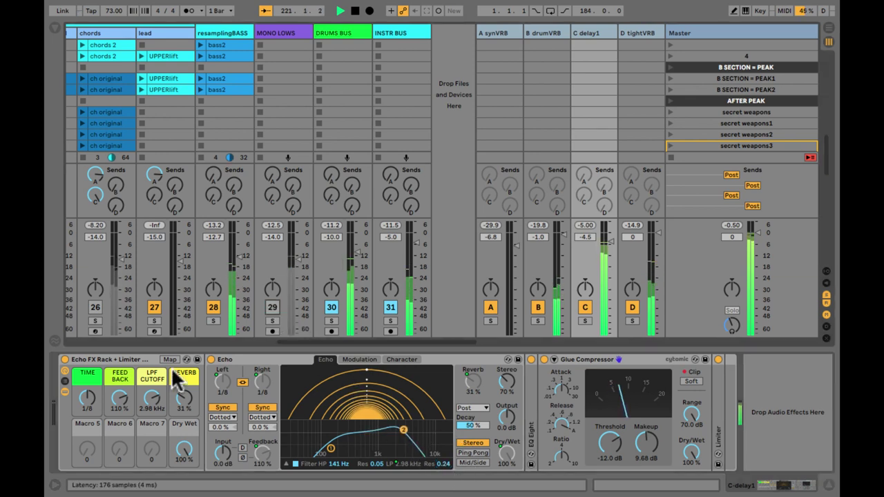
drag(151, 394, 151, 392)
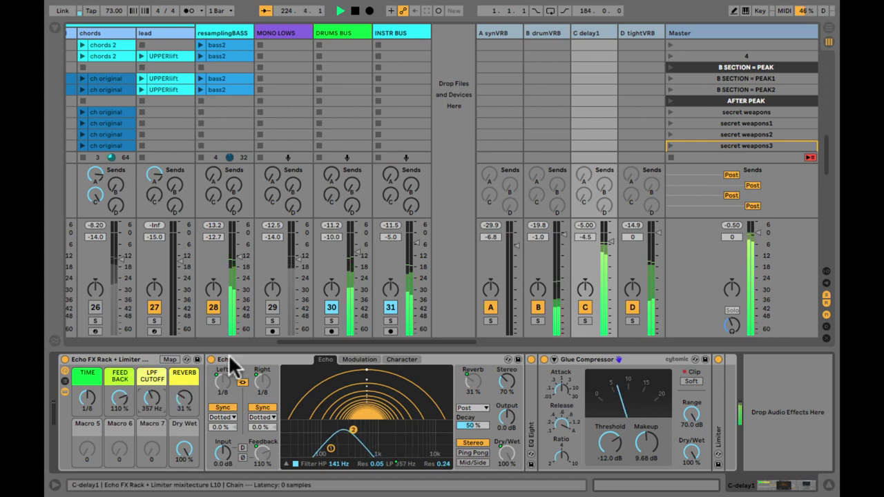
click(272, 307)
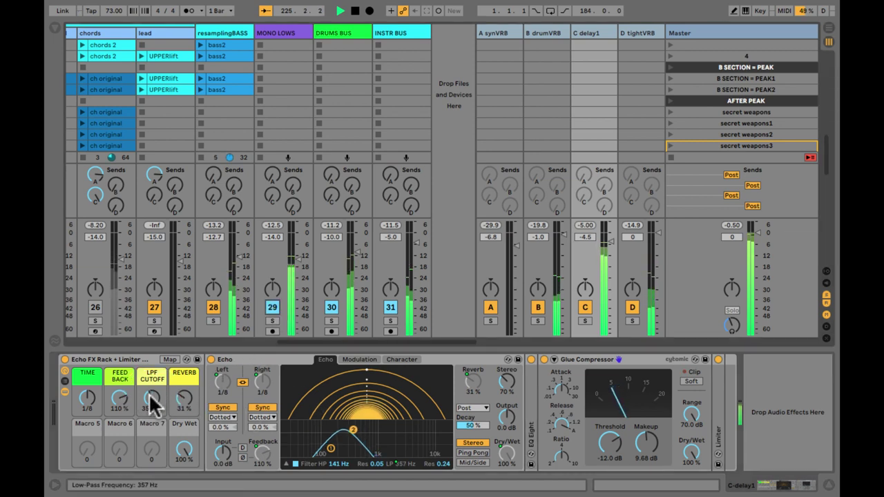
- Set the Echo's Feedback macro to 41 %, its low-pass resonance to 0.19 and the LPF Cutoff macro to 5.13 kHz
drag(118, 399, 116, 411)
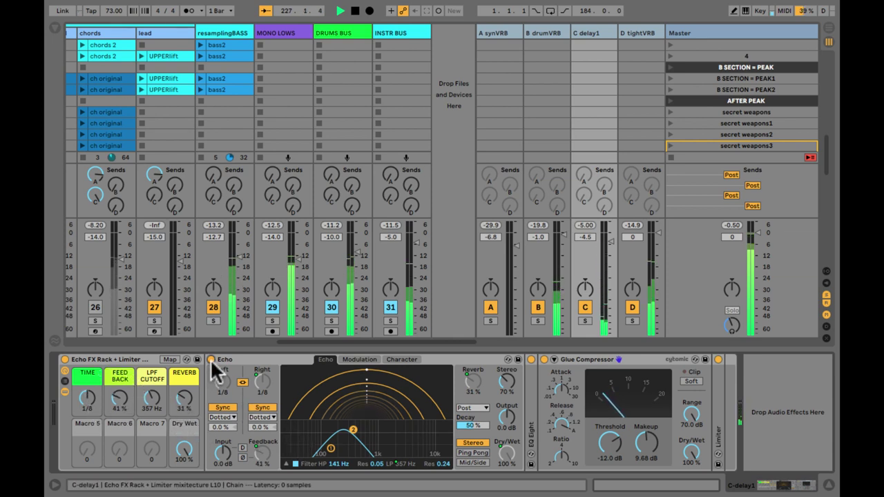
drag(353, 430, 358, 442)
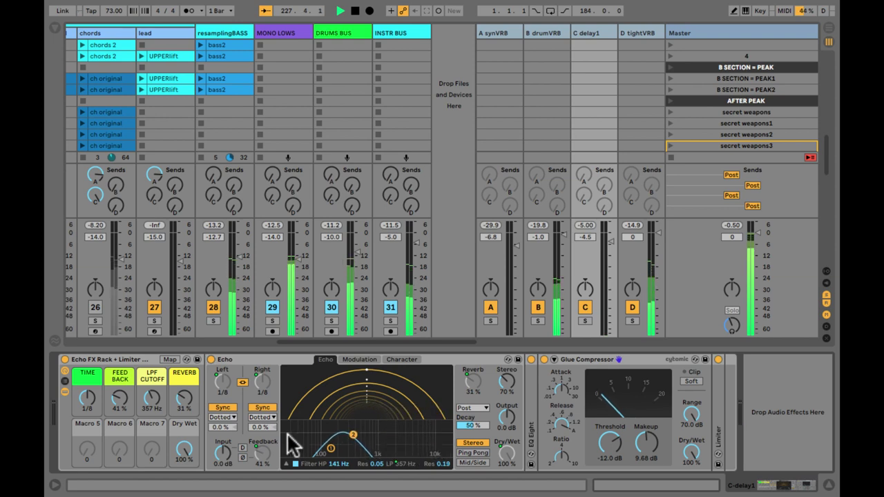
drag(152, 397, 151, 397)
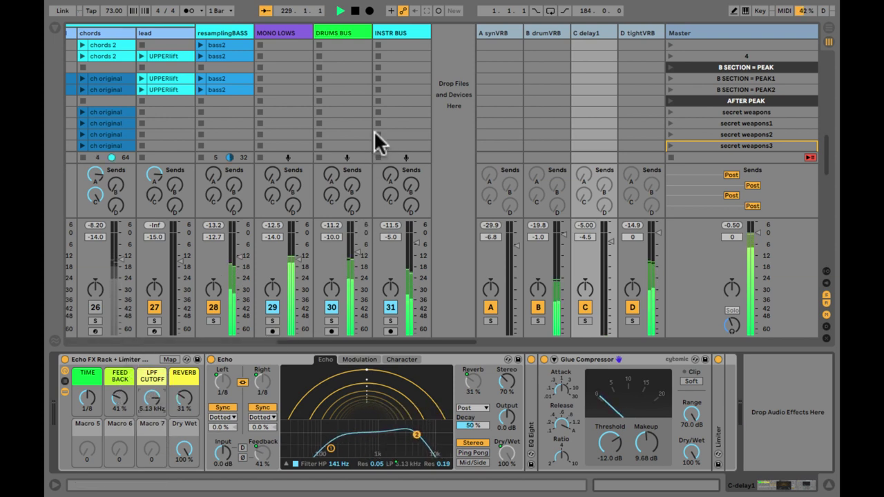
- Hide the return tracks and bring the after-peak scenes into view with the mixer and sends shown
key(ctrl+alt+s)
key(ctrl+alt+m)
scroll(374, 130, left, 5)
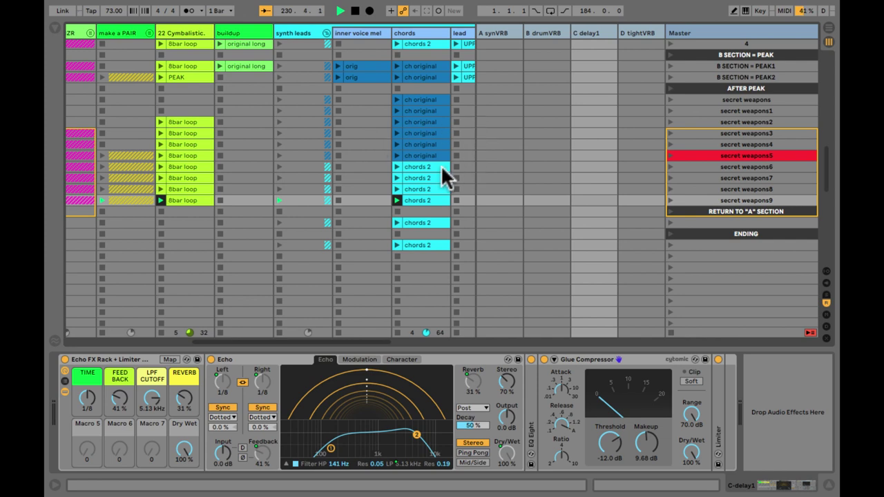
key(ctrl+alt+r)
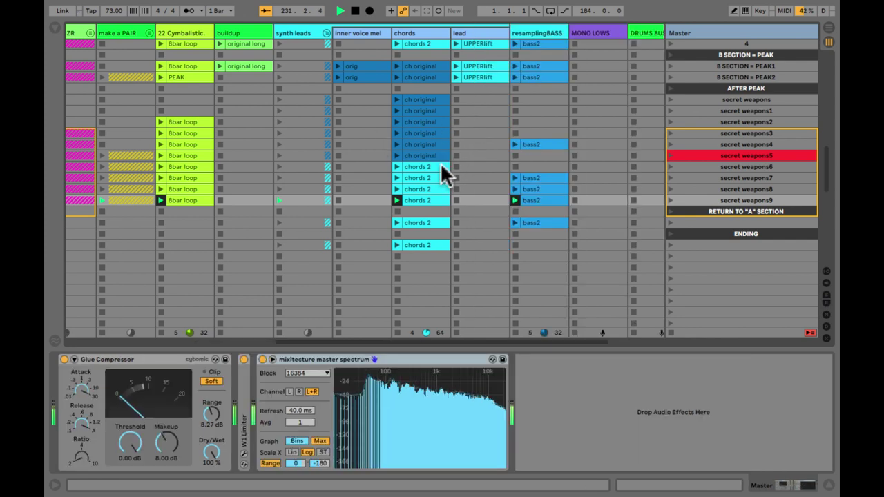
key(ctrl+alt+m)
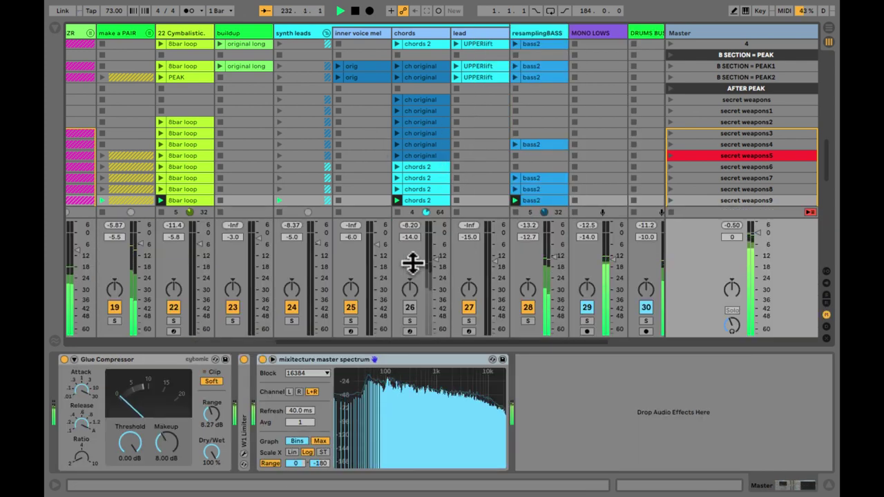
key(ctrl+alt+s)
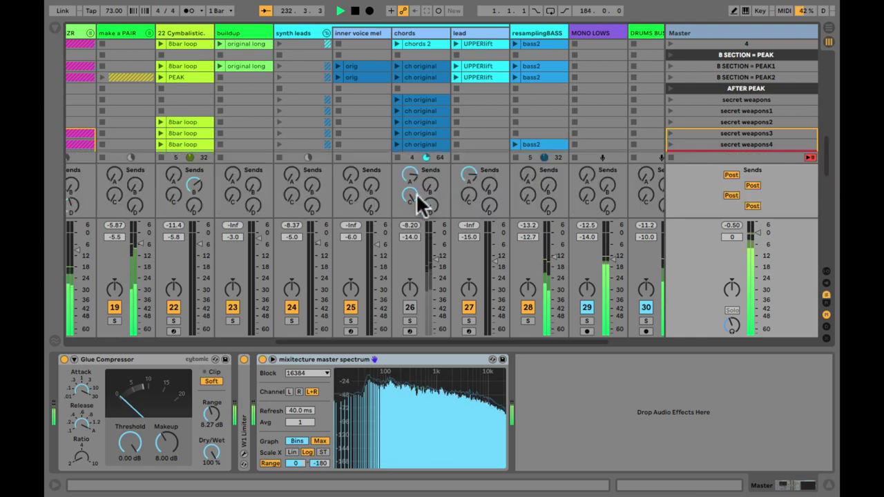
- Stop the resamplingBASS clip and capture the playing clips as a new scene after the empty one under RETURN TO "A" SECTION
click(519, 159)
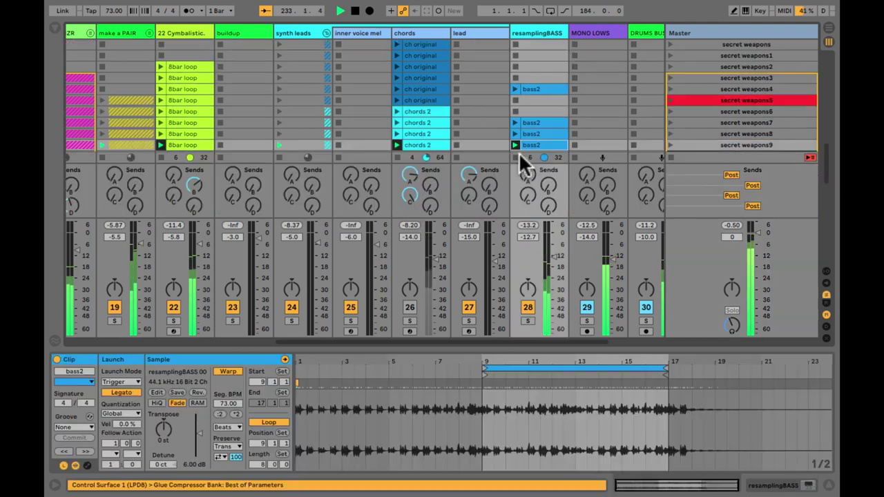
scroll(539, 119, down, 1)
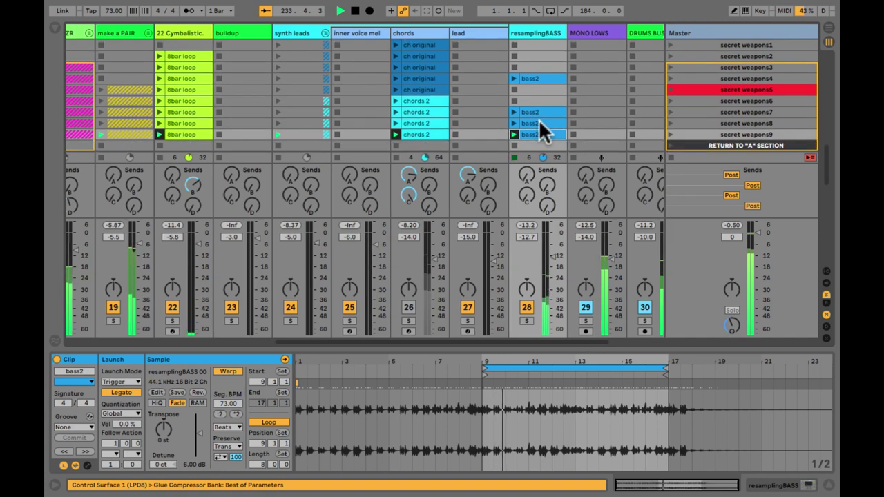
scroll(530, 231, right, 3)
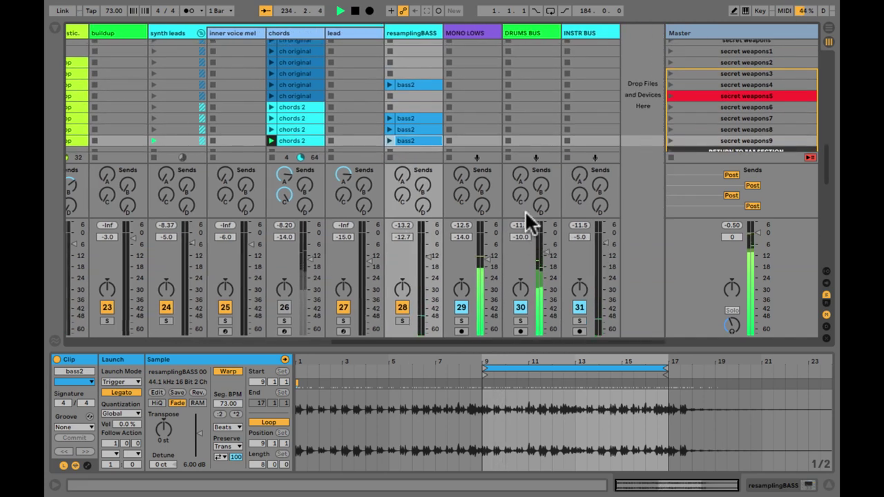
scroll(693, 138, down, 5)
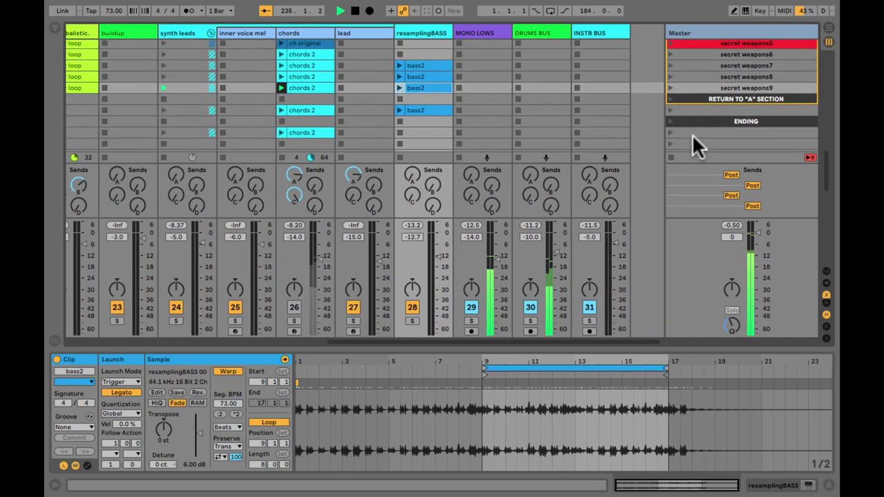
click(704, 105)
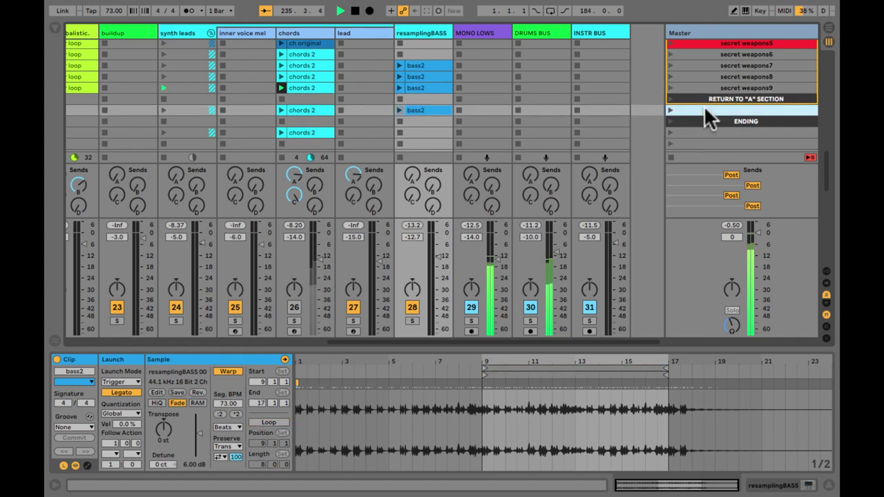
key(ctrl+shift+i)
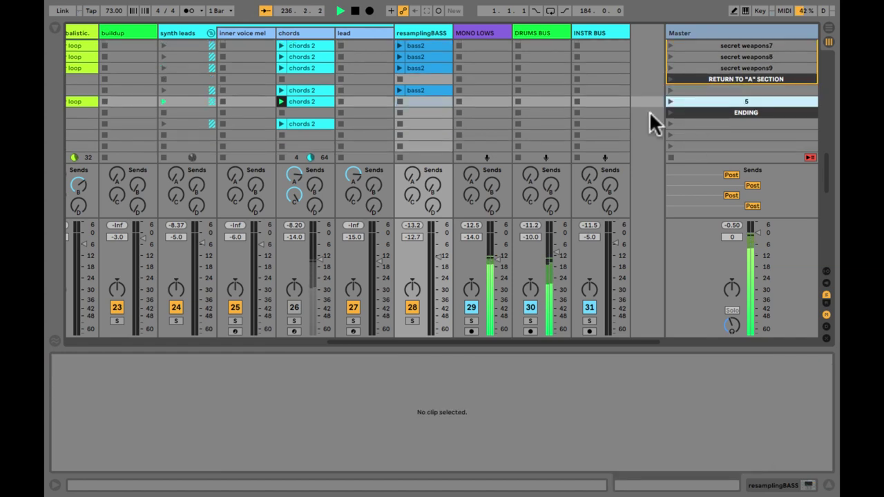
- Stop the congas clip and capture the playing clips as a new scene below scene 5
scroll(396, 125, left, 10)
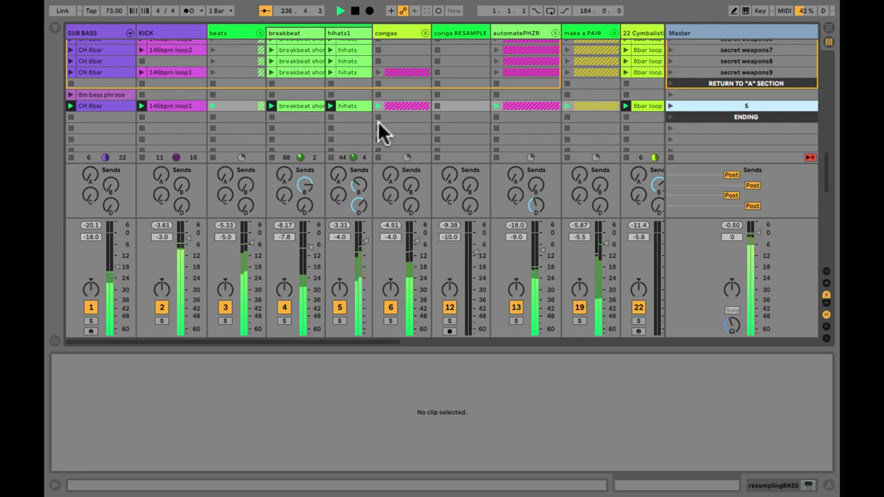
click(378, 117)
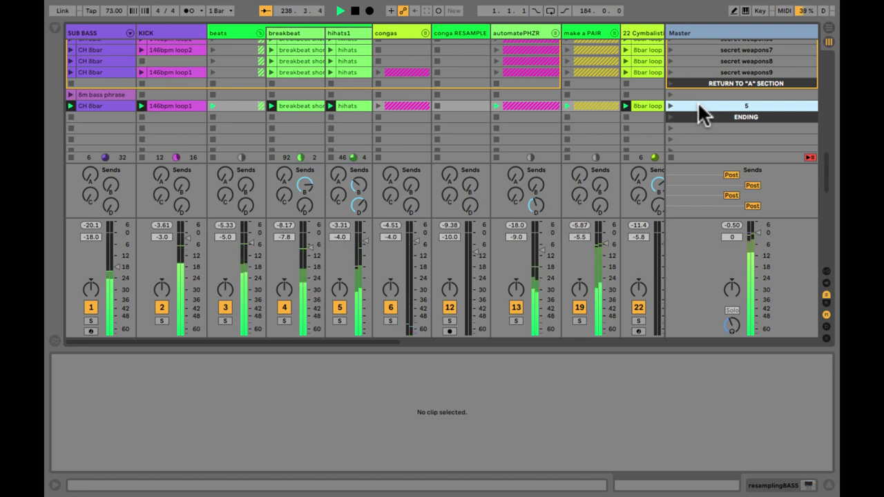
key(ctrl+d)
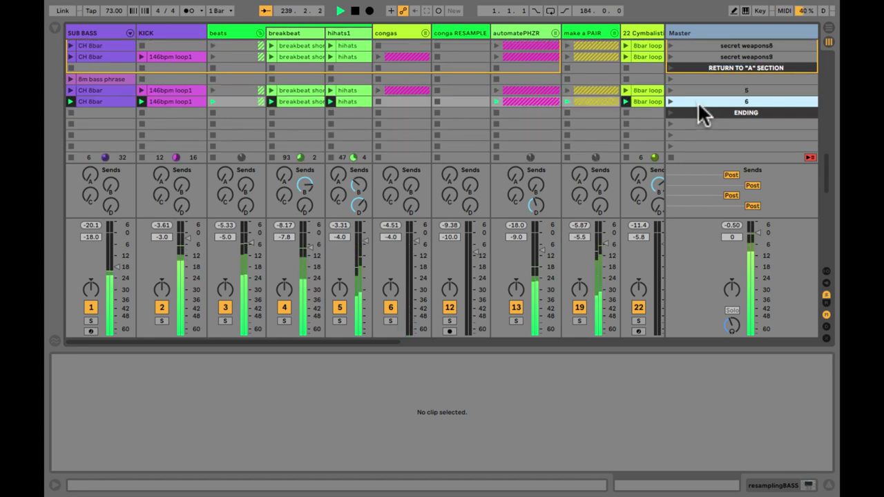
- Relaunch the congas, stop automatePHZR, and capture the playing clips as a new scene that replaces scene 6
click(378, 91)
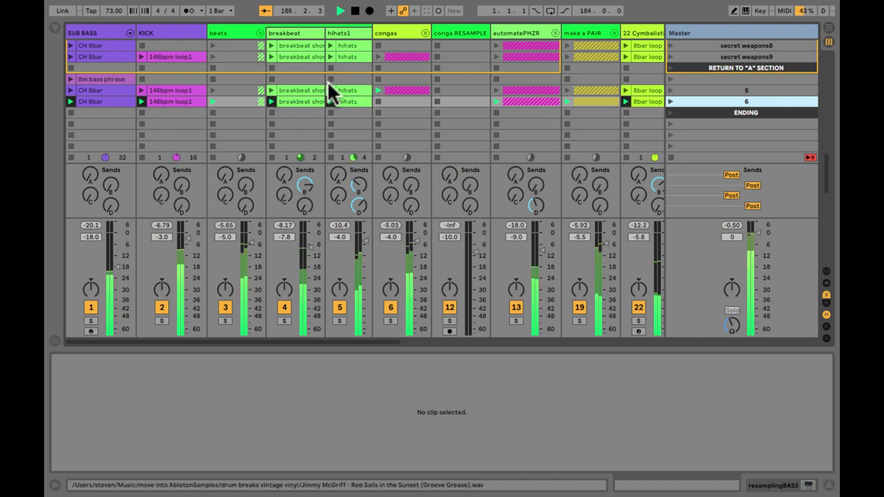
click(496, 107)
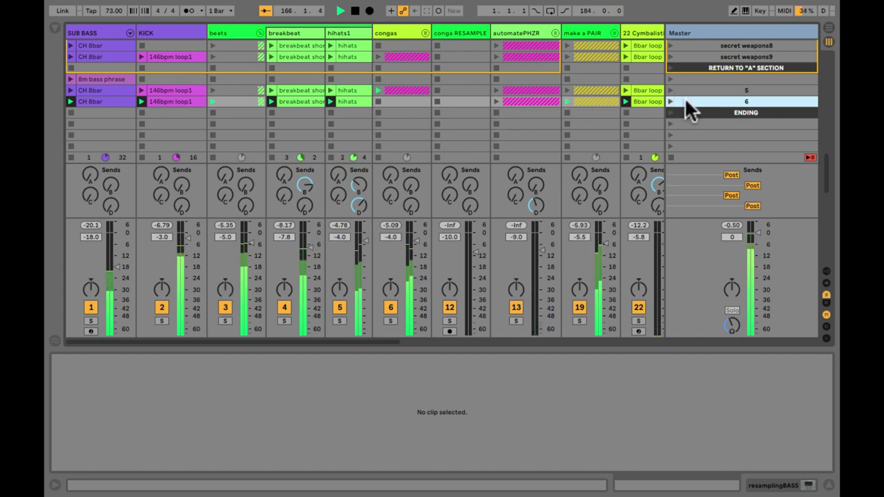
key(ctrl+d)
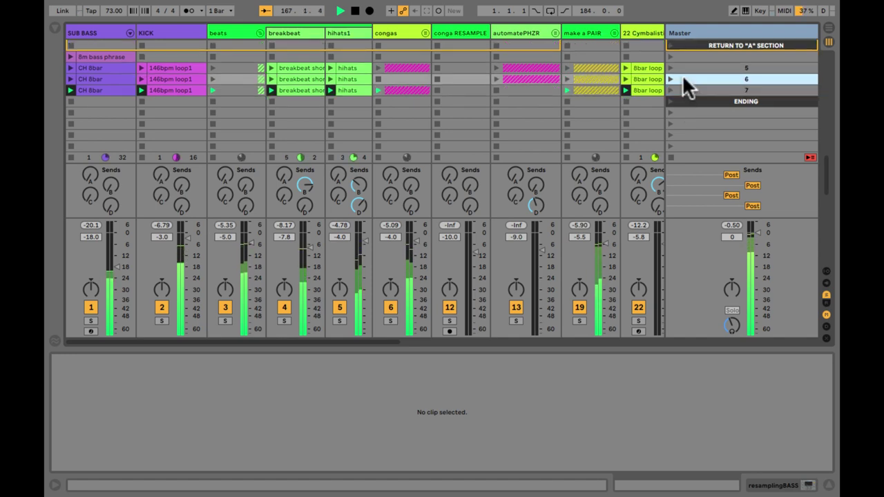
key(Delete)
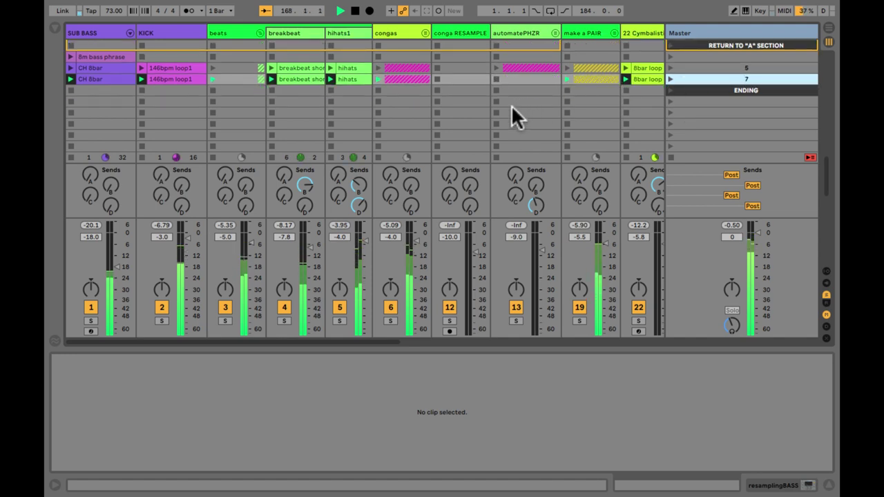
- Turn the chords track back on and set its send C to -inf dB
scroll(512, 107, up, 4)
scroll(511, 107, right, 5)
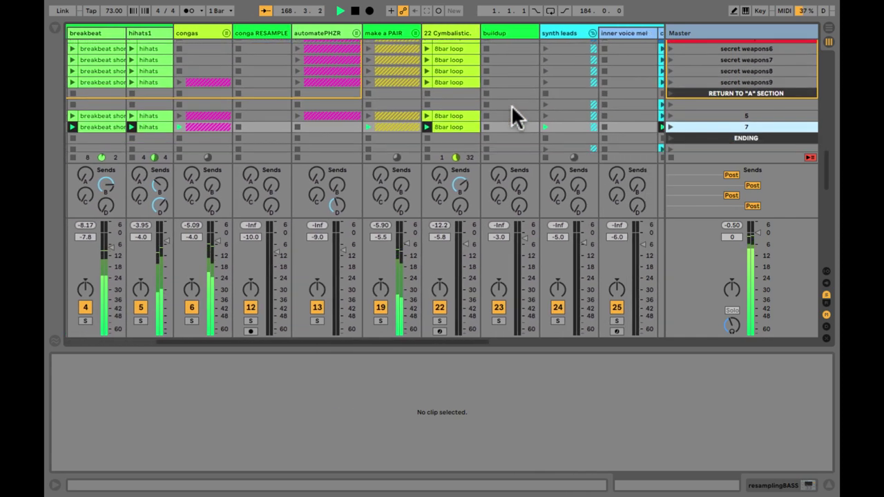
scroll(511, 105, down, 4)
scroll(511, 105, right, 2)
scroll(546, 303, right, 3)
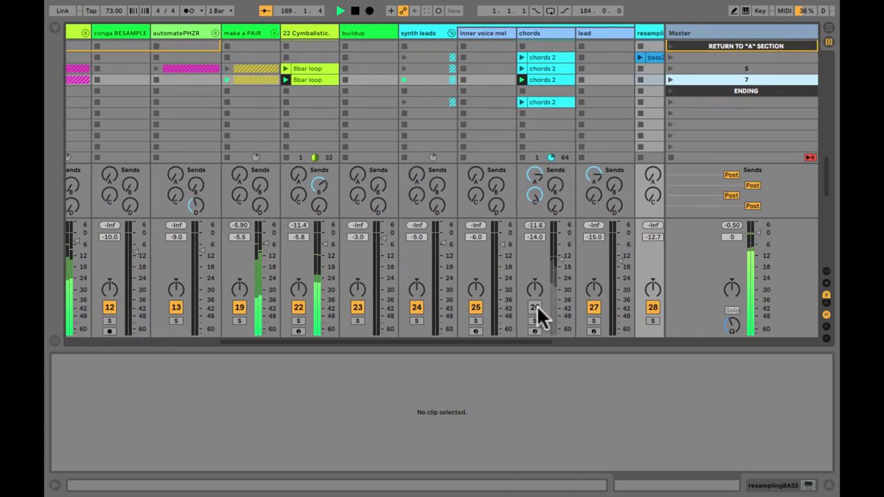
click(535, 307)
click(533, 195)
key(Delete)
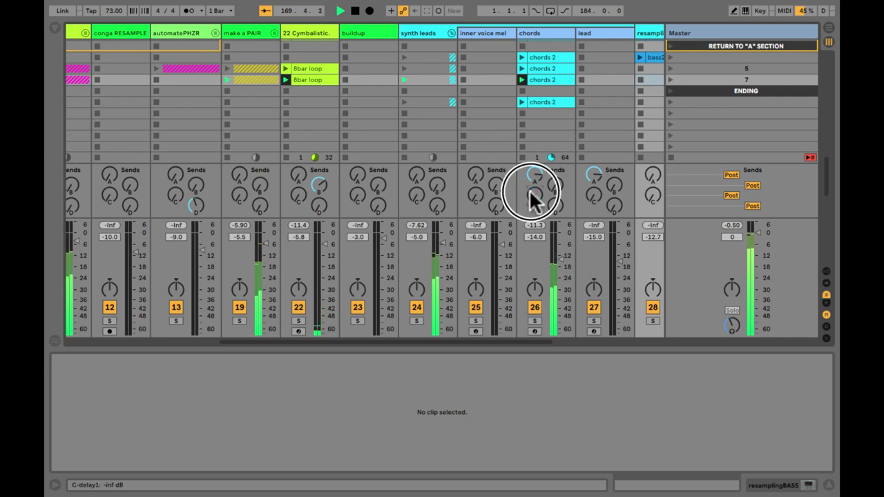
- Select the chords 2 clip in scene 7, and hide the sends, mixer and clip details to enlarge the scene grid
click(533, 80)
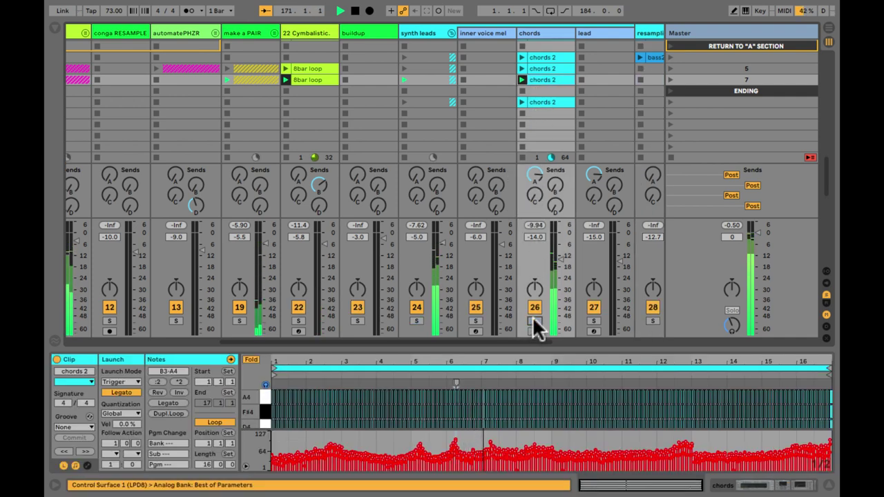
key(ctrl+alt+s)
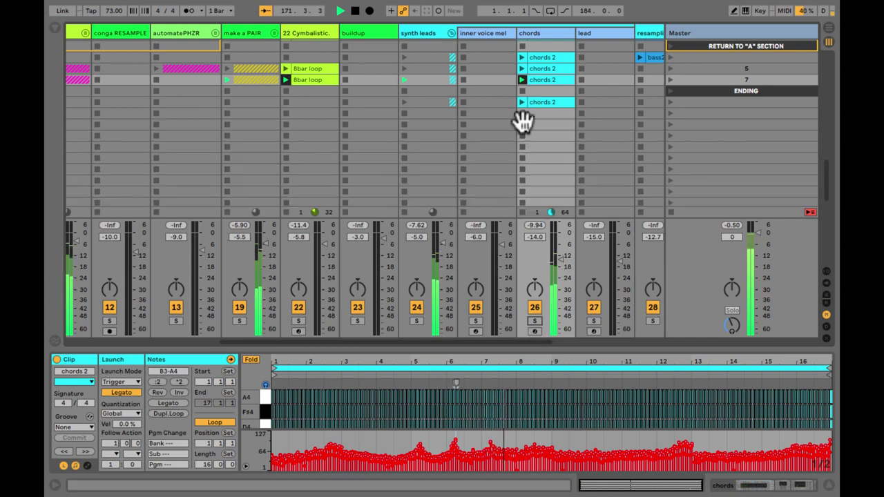
key(ctrl+alt+m)
key(ctrl+alt+l)
scroll(523, 124, up, 3)
scroll(523, 124, right, 3)
scroll(522, 118, up, 3)
scroll(522, 118, right, 1)
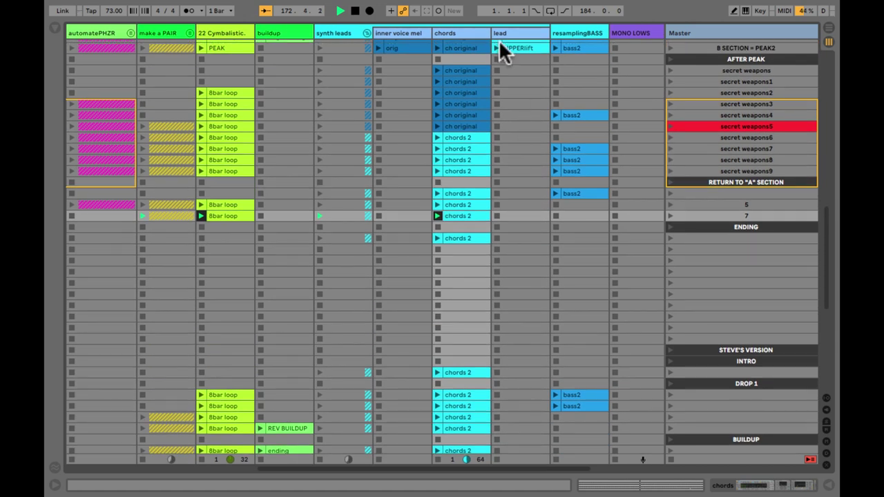
- Launch the UPPERlift clip on the lead track and capture the playing clips as a new scene below scene 7
click(509, 137)
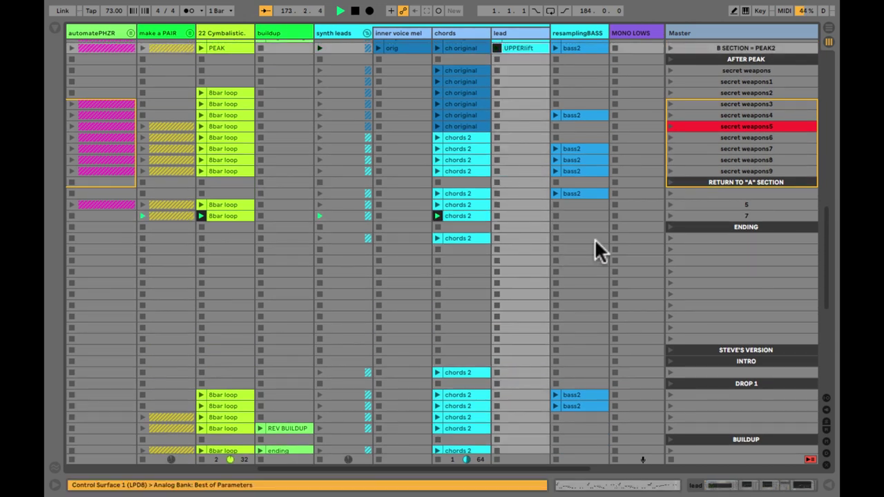
click(697, 215)
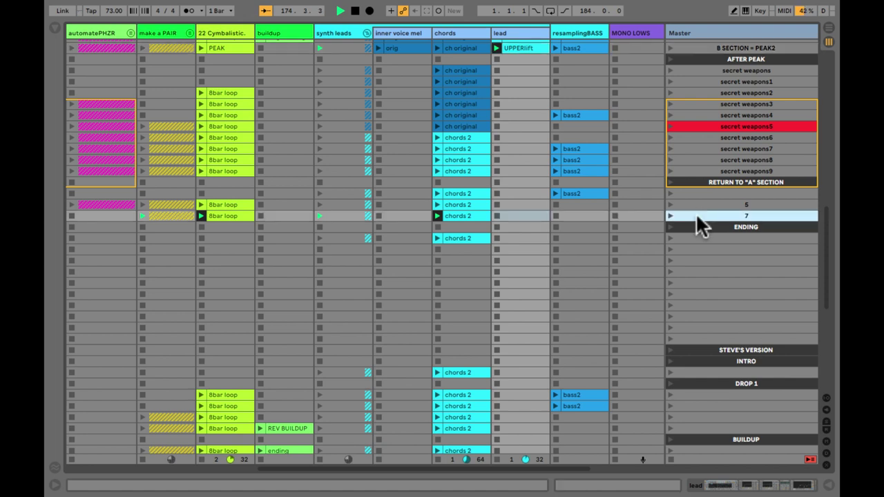
key(ctrl+shift+i)
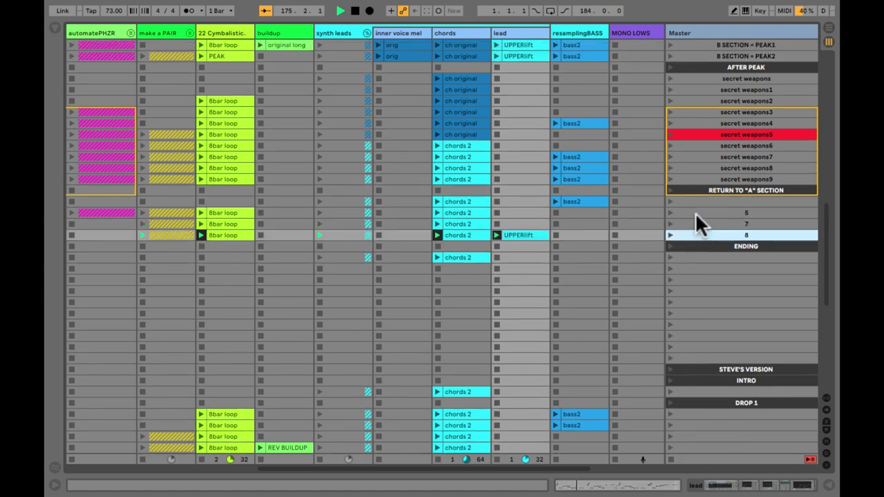
- Capture two more scenes below scene 8, the first without make a PAIR and the second also without the KICK loop
scroll(353, 265, left, 5)
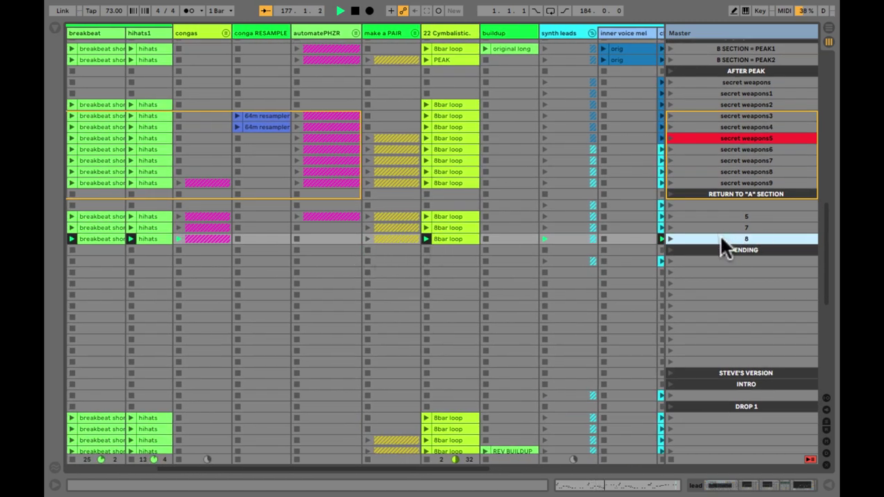
key(ctrl+shift+i)
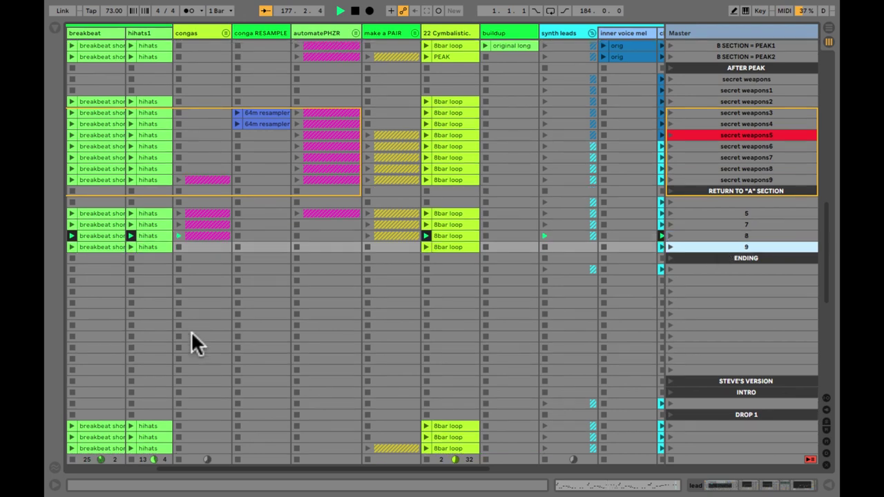
scroll(173, 315, left, 5)
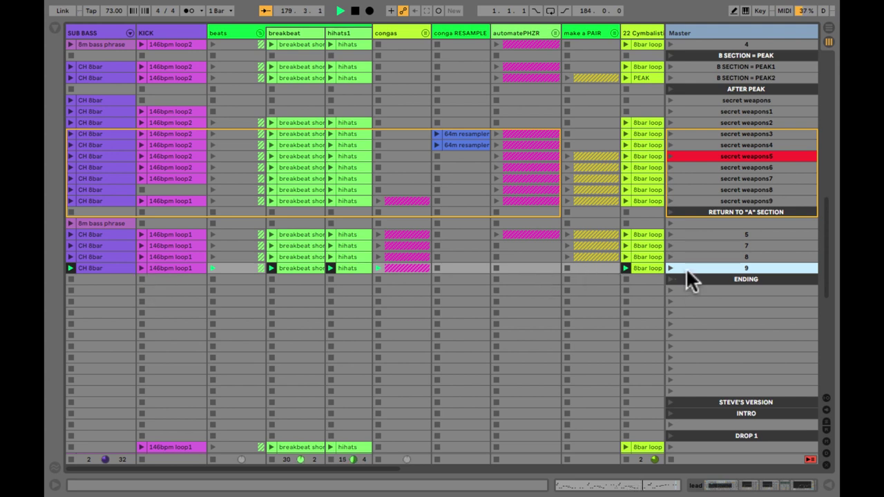
key(ctrl+shift+i)
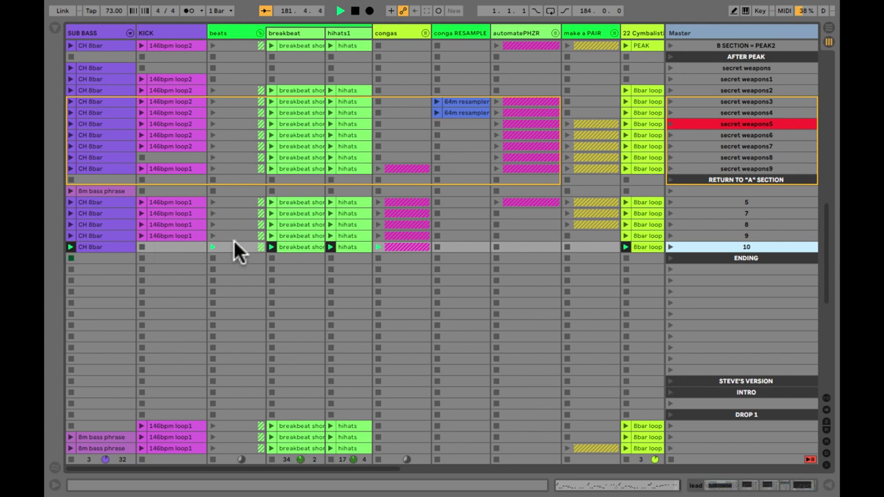
- Stop the sub bass, keep the beats group playing, and capture the playing clips as a new scene below scene 10
click(213, 258)
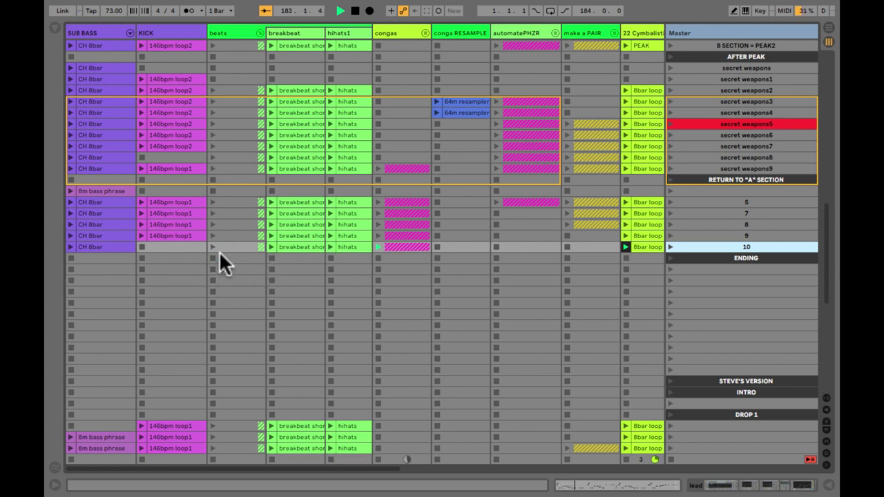
click(213, 247)
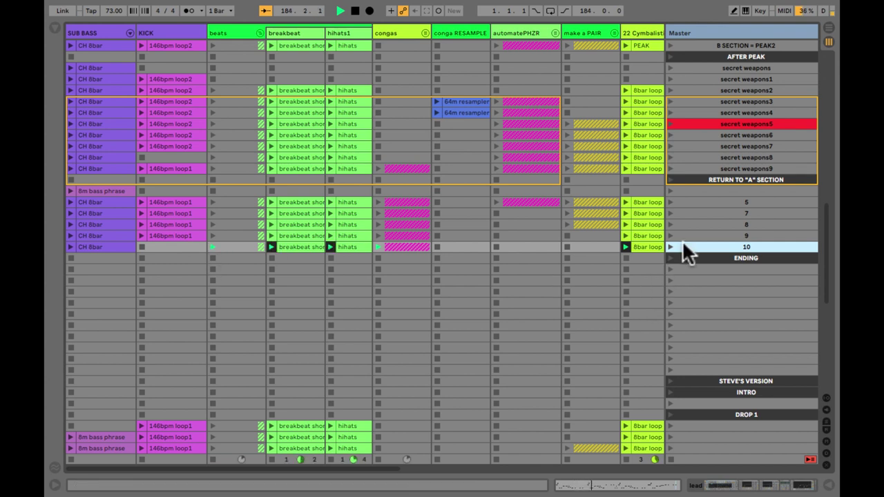
key(ctrl+shift+i)
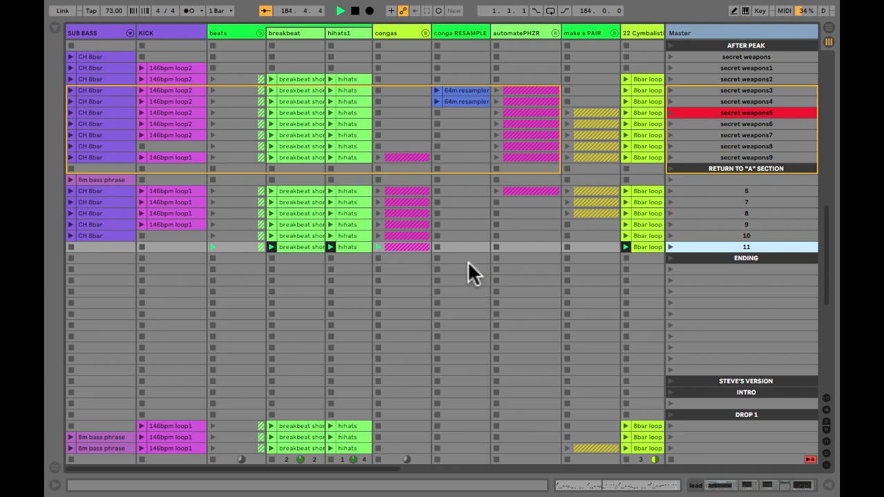
- Stop the beats group and the congas, and capture the remaining playing clips as a new scene below scene 11
click(213, 257)
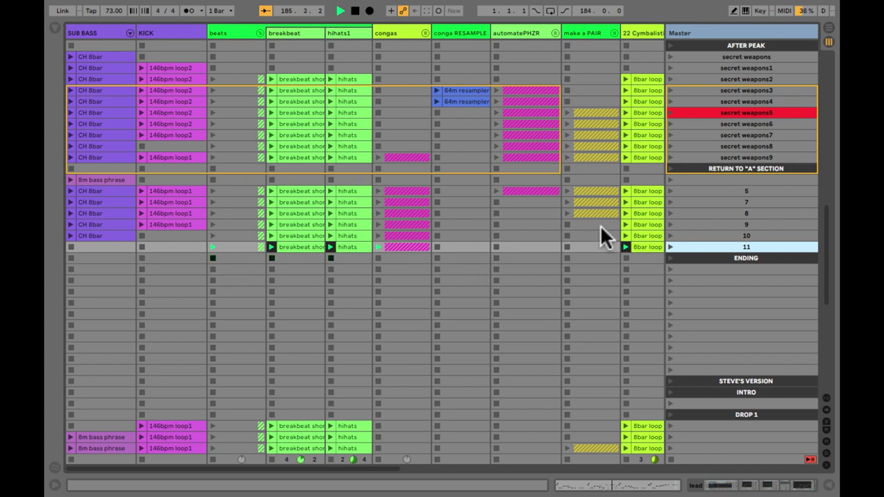
click(379, 257)
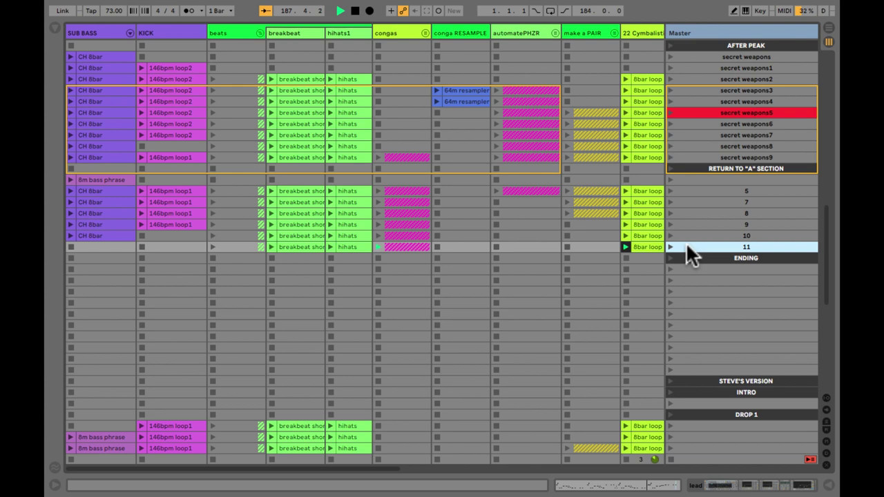
key(ctrl+shift+i)
- Relaunch the congas and capture the playing clips as a new scene between scenes 11 and 12
scroll(643, 244, right, 3)
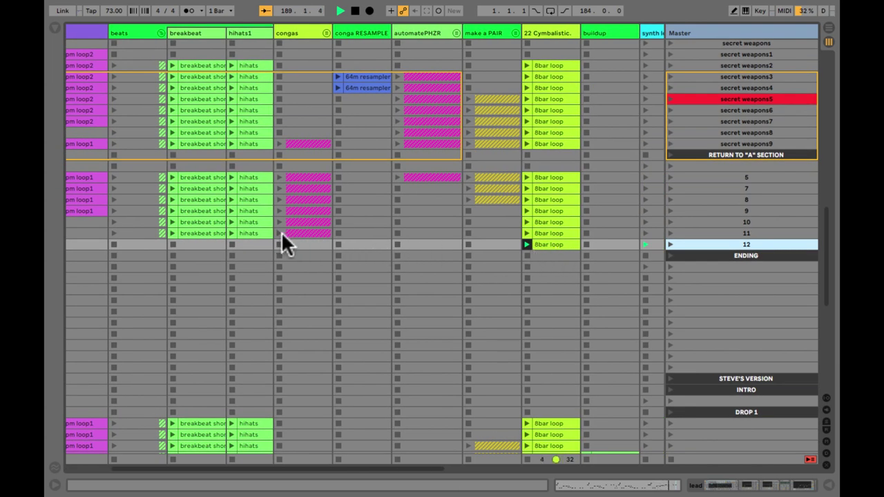
click(682, 233)
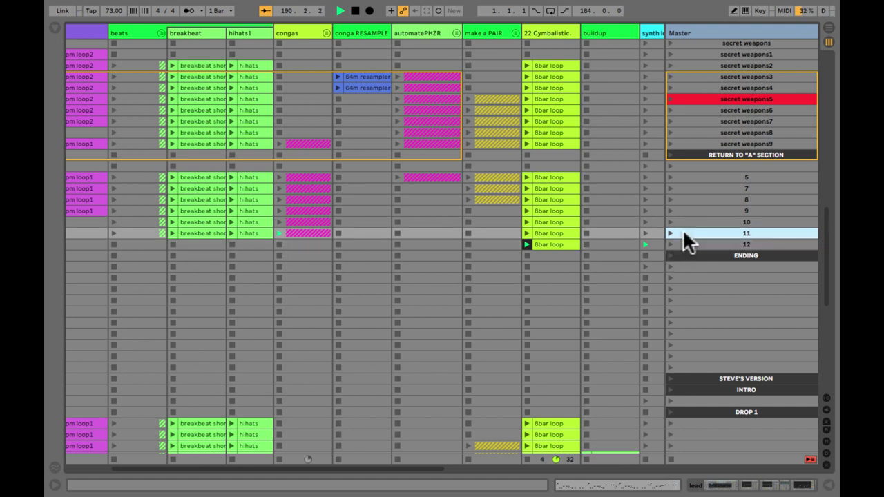
key(ctrl+shift+i)
- Delete the UPPERlift clip from scene 12 and duplicate that scene directly below itself
scroll(570, 237, right, 3)
scroll(570, 236, right, 3)
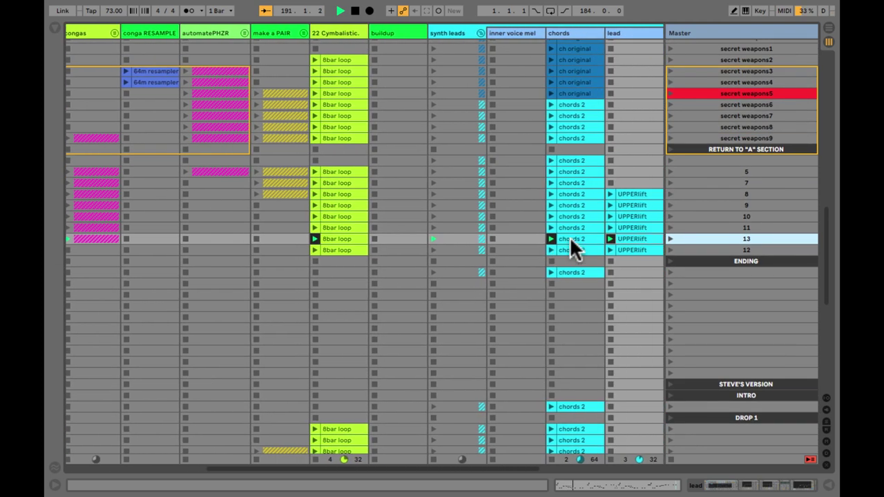
scroll(570, 237, right, 2)
click(565, 242)
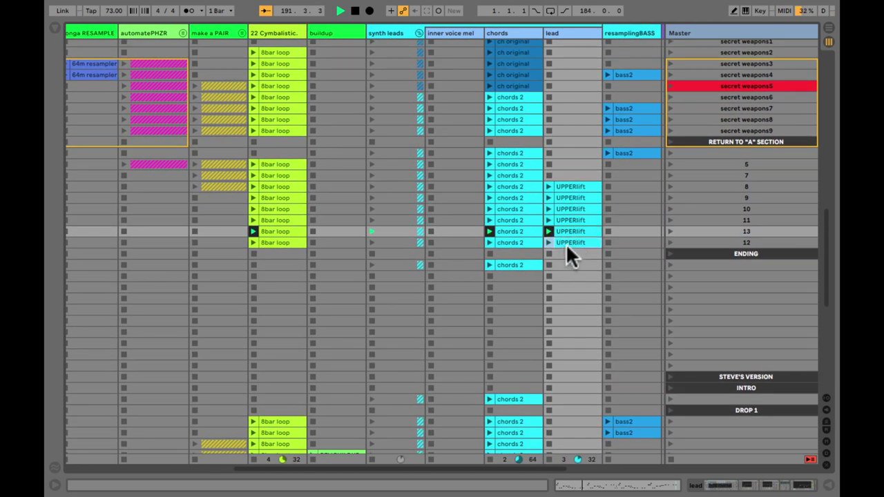
key(Delete)
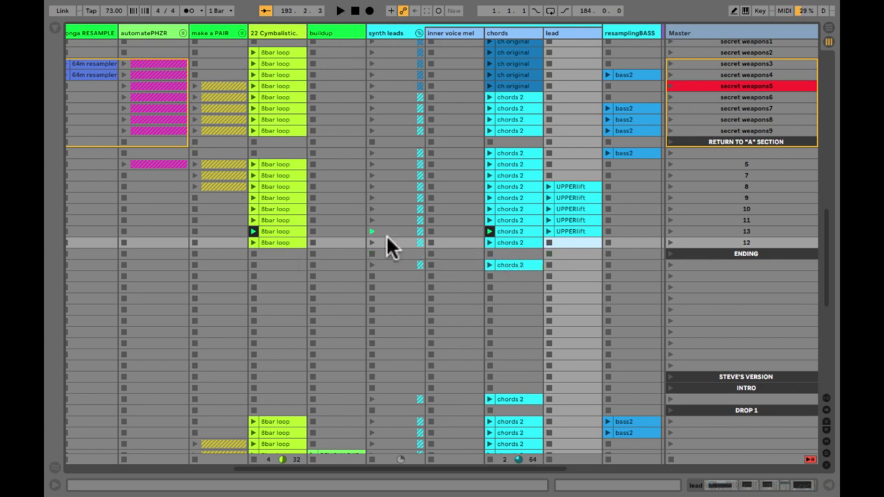
click(669, 242)
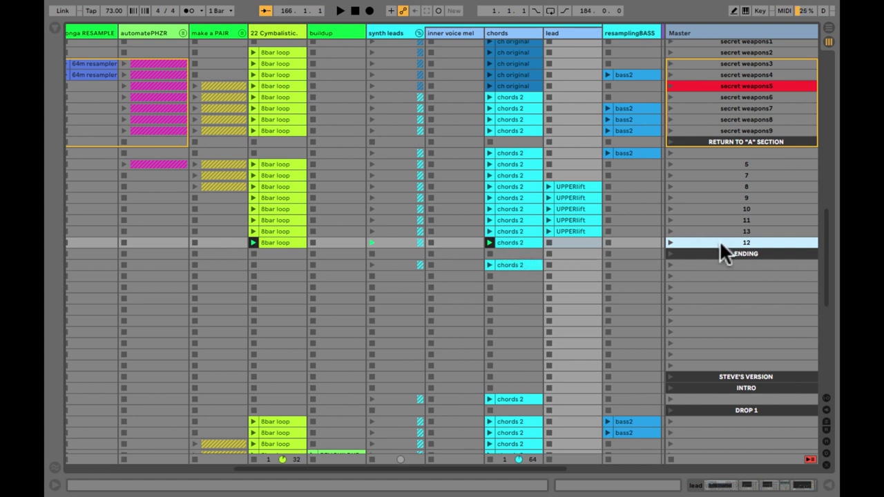
key(ctrl+d)
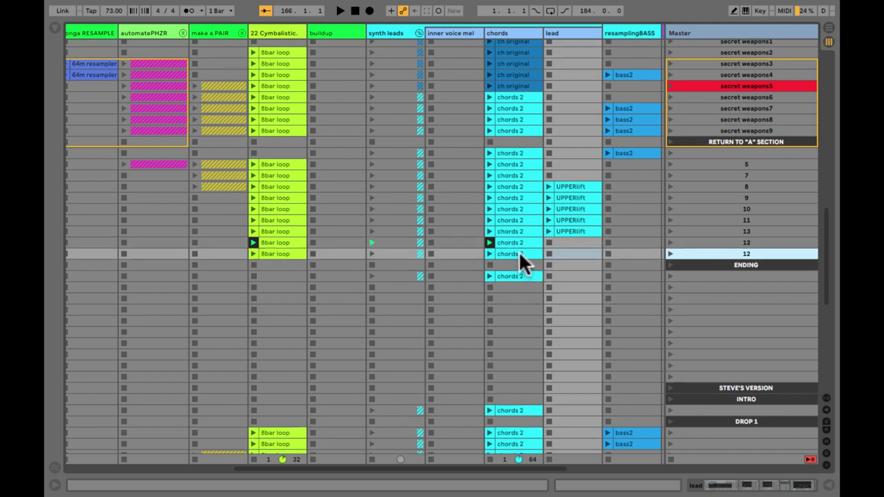
- Open the chords 2 clip in the duplicated scene 12 and enlarge its note editor to show all four chord pitches
double_click(519, 254)
drag(274, 359, 276, 365)
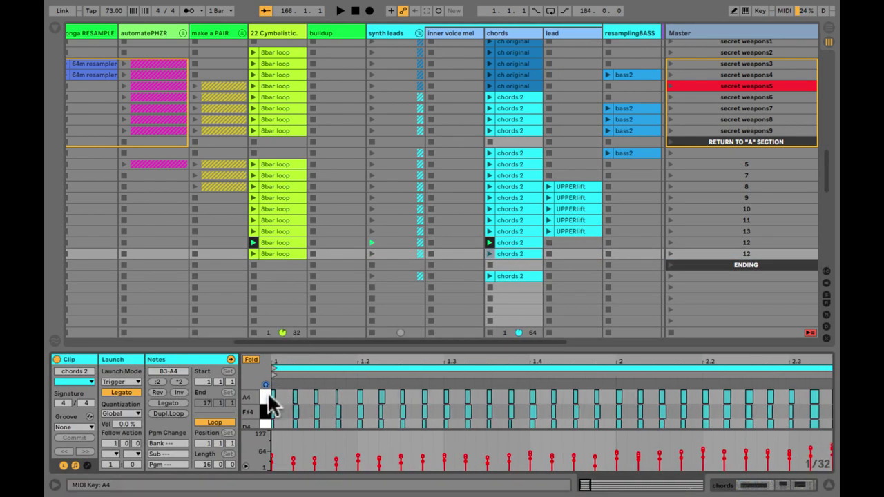
key(ctrl+a)
click(288, 409)
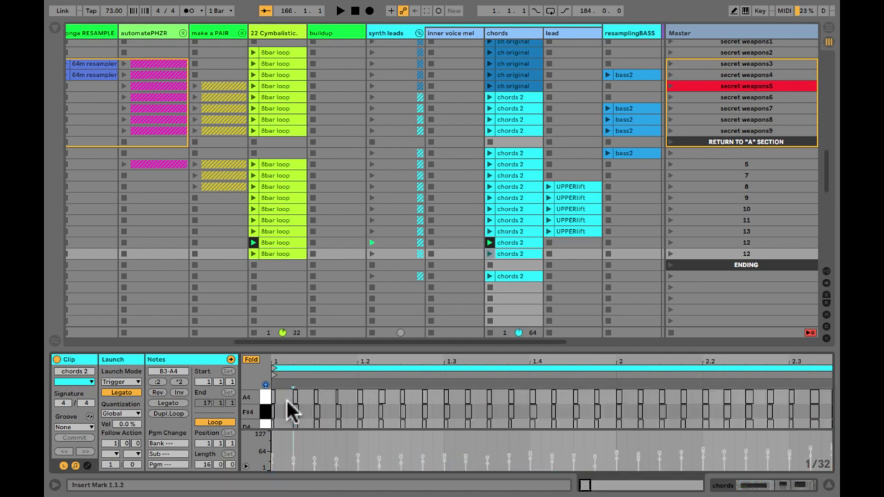
drag(291, 349, 289, 266)
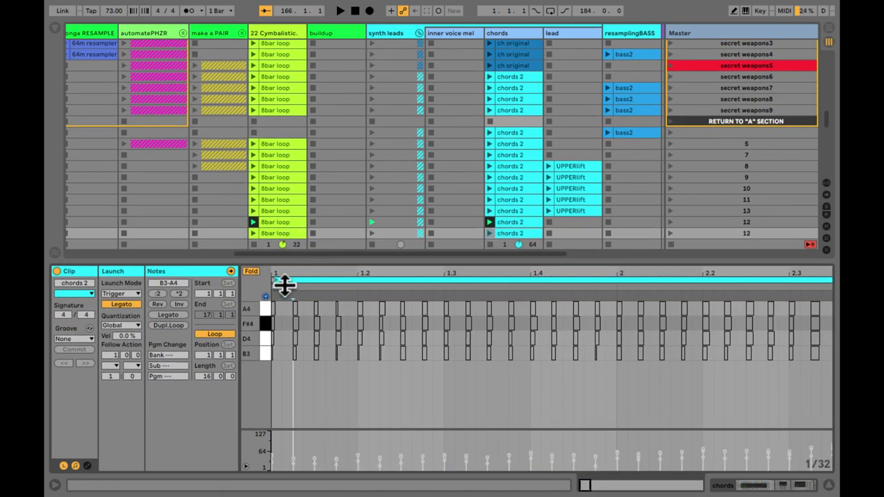
click(283, 368)
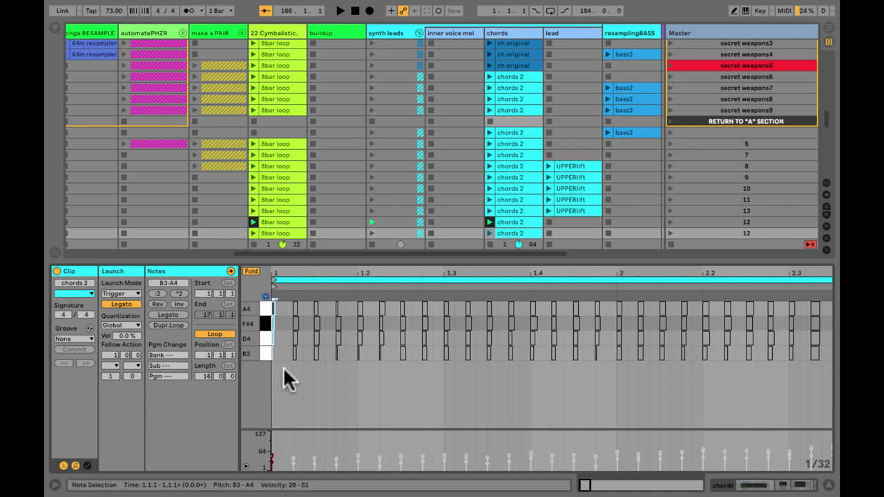
- Launch the duplicated scene's chords 2 clip and lengthen the four notes of its first chord to end at 1.1.2
click(490, 221)
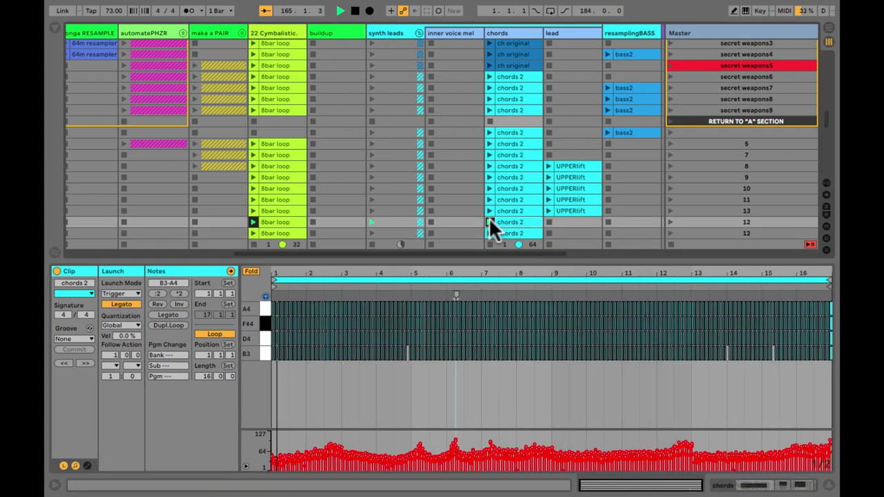
click(490, 232)
click(290, 310)
drag(285, 308, 271, 372)
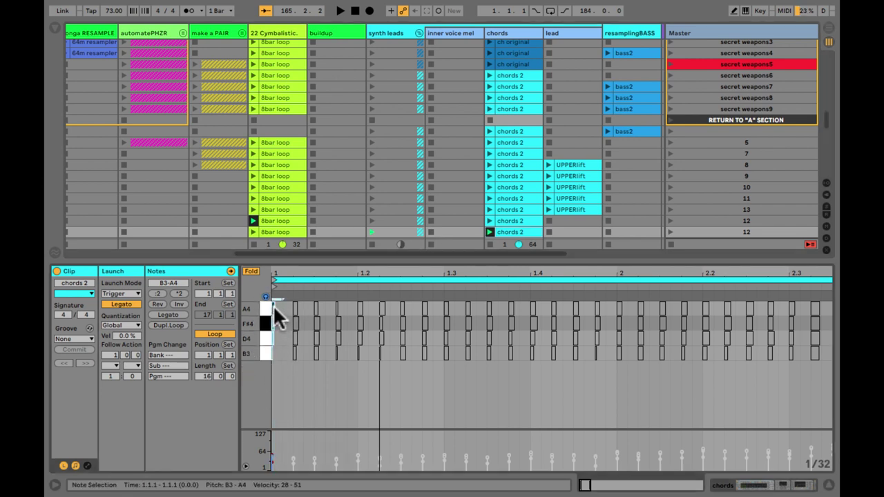
drag(274, 305, 291, 309)
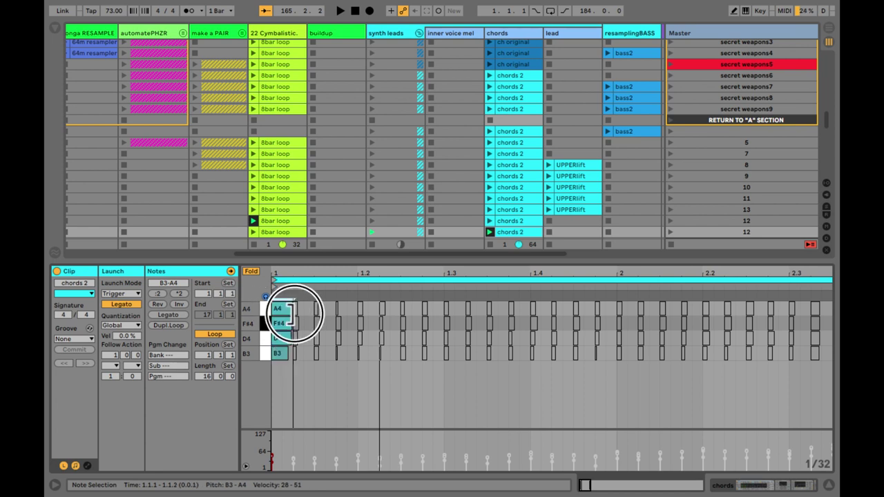
- Turn off looping for the 8bar loop clip on the 22 Cymbalistic track in the duplicated scene 12
scroll(287, 207, down, 3)
click(279, 172)
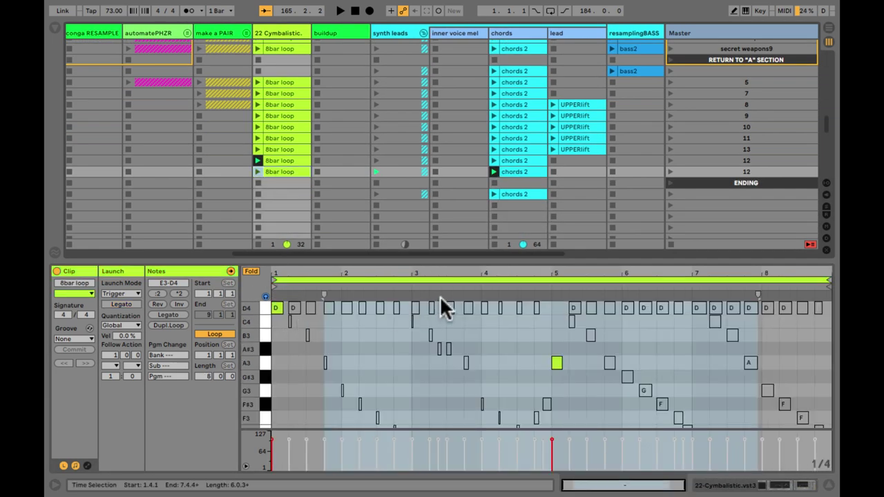
click(212, 333)
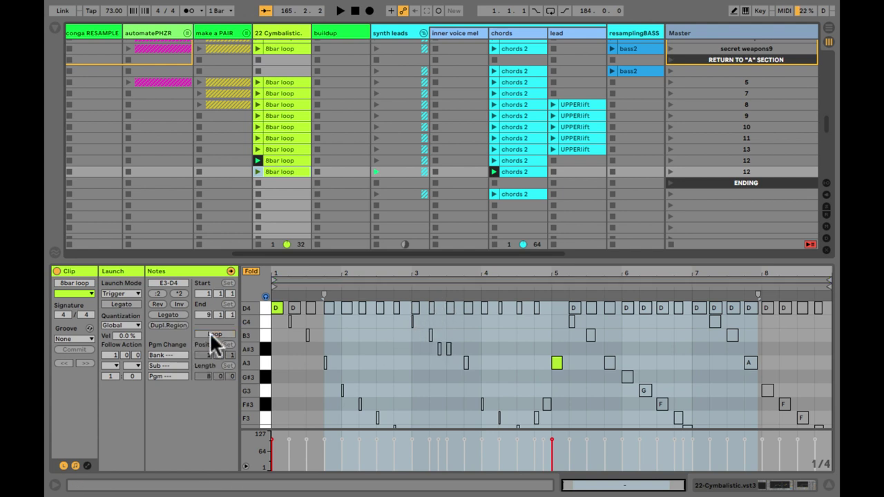
click(558, 362)
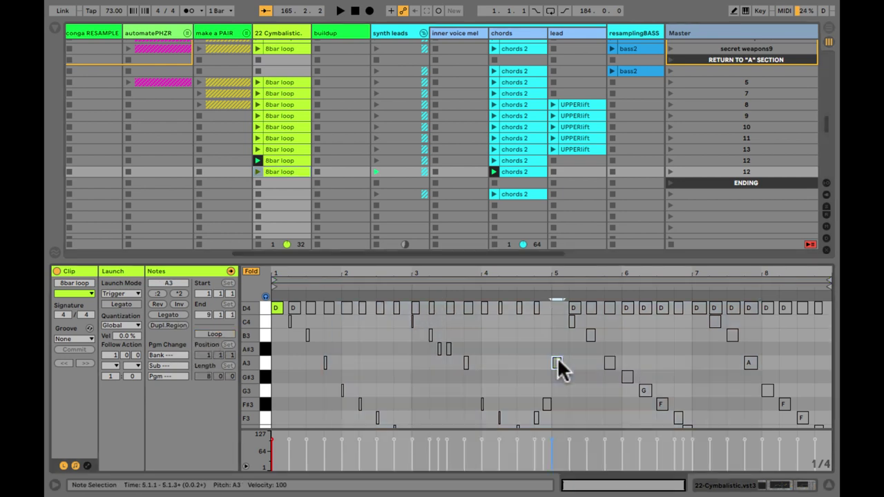
click(520, 338)
- Rename the duplicated scene above ENDING as "last scene"
click(696, 171)
key(ctrl+r)
text(last scene)
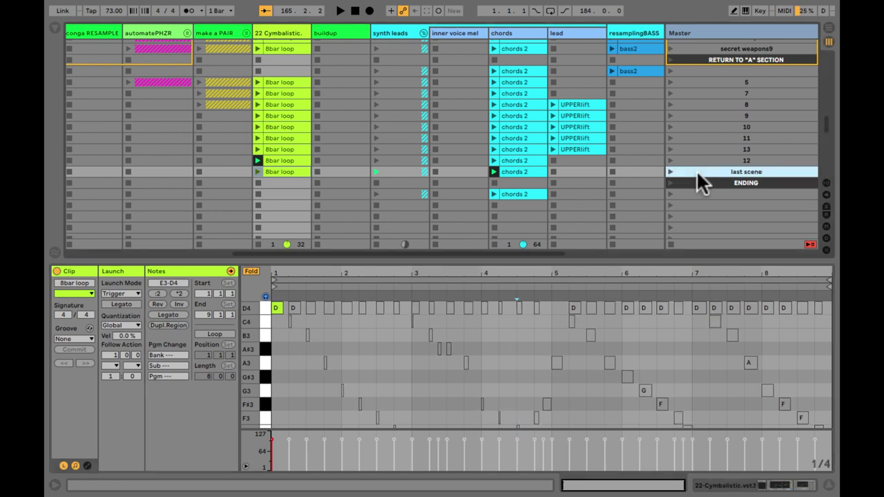
- Turn off looping for the chords 2 clip in "last scene" and play the scene briefly to check it
click(532, 172)
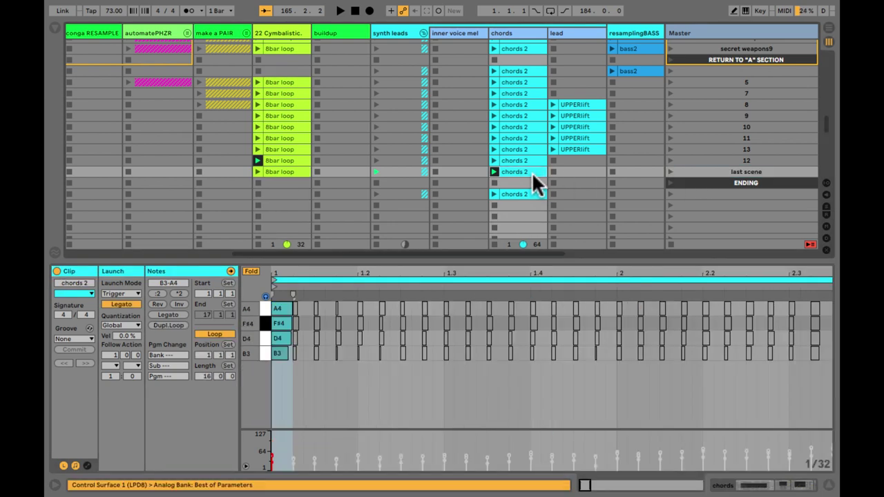
click(210, 332)
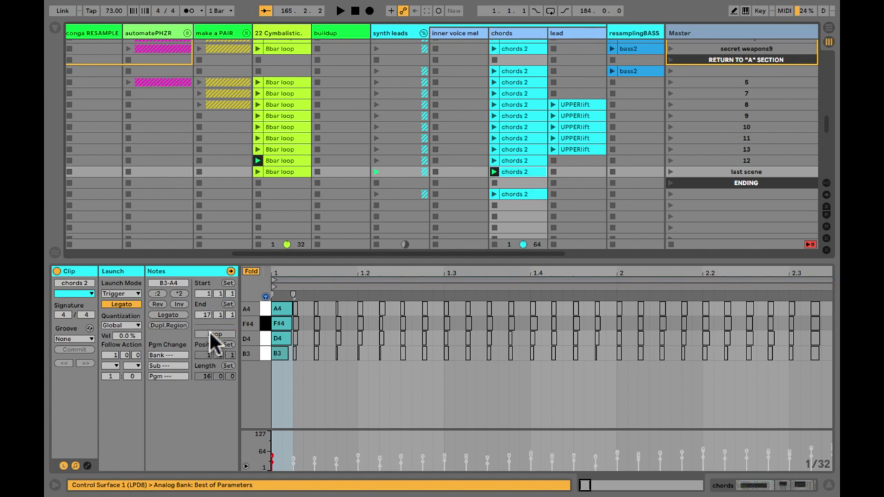
click(291, 171)
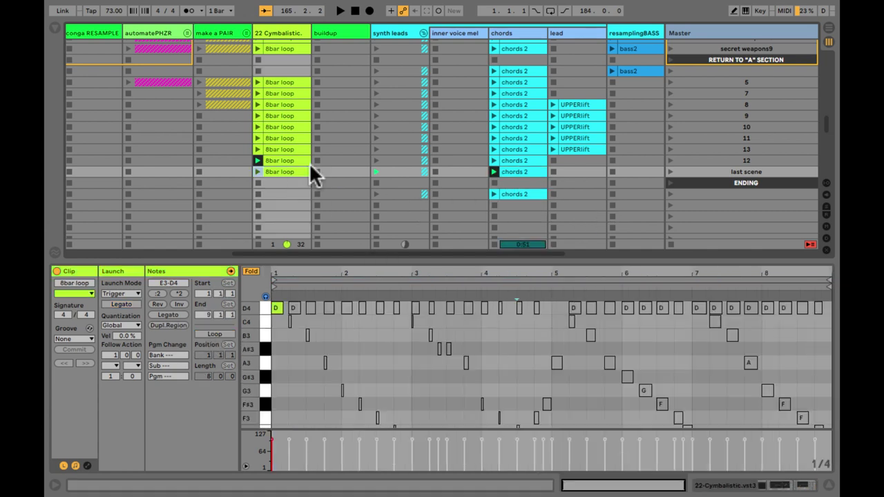
click(672, 172)
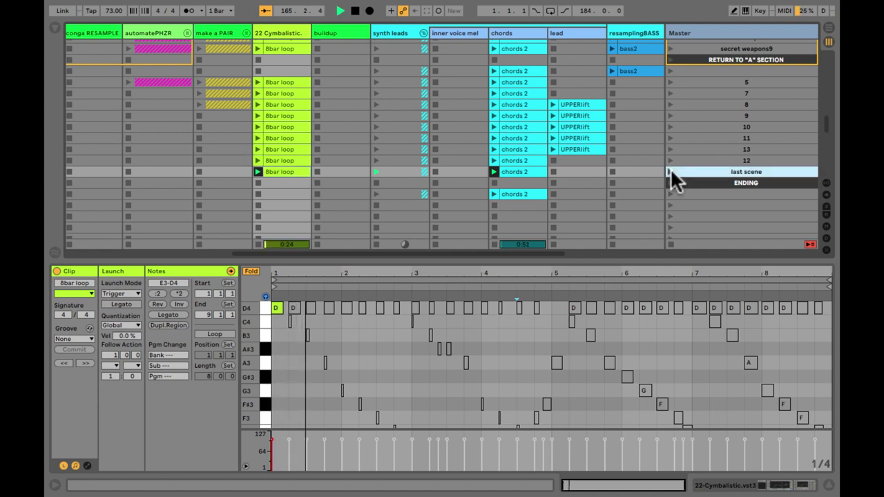
key(space)
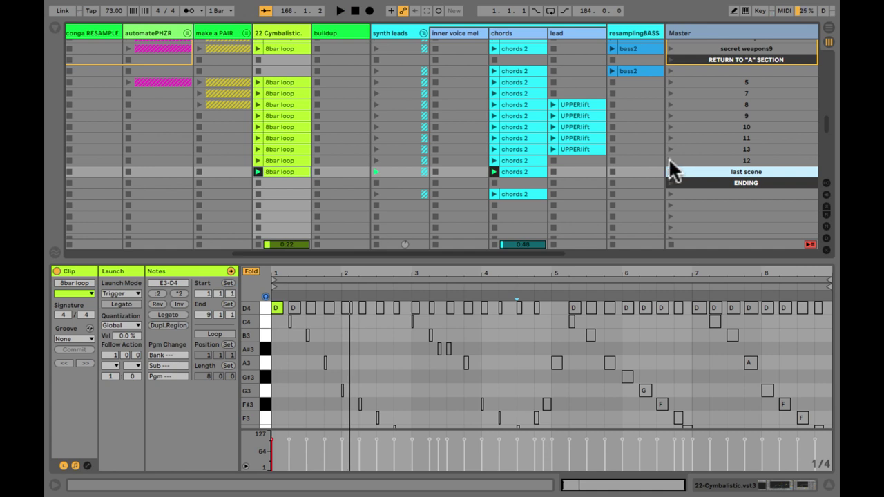
- Play scene 12 followed by "last scene" to check the transition into the ending
click(669, 160)
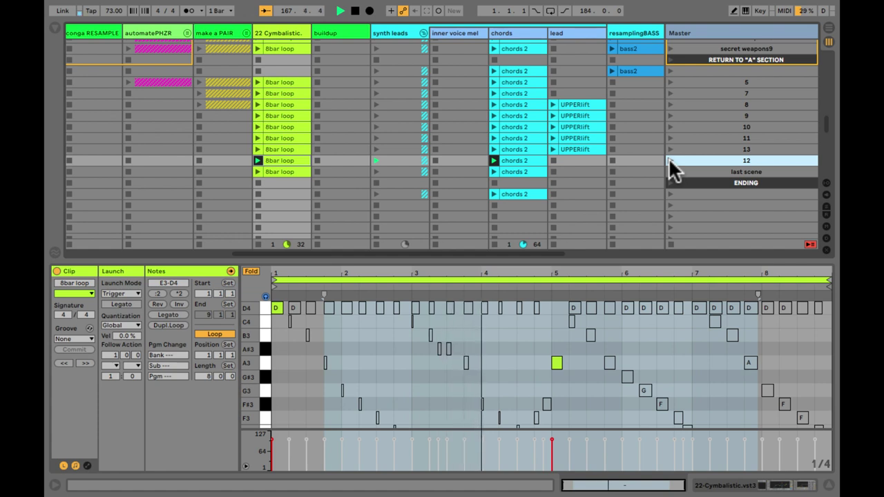
scroll(682, 157, down, 2)
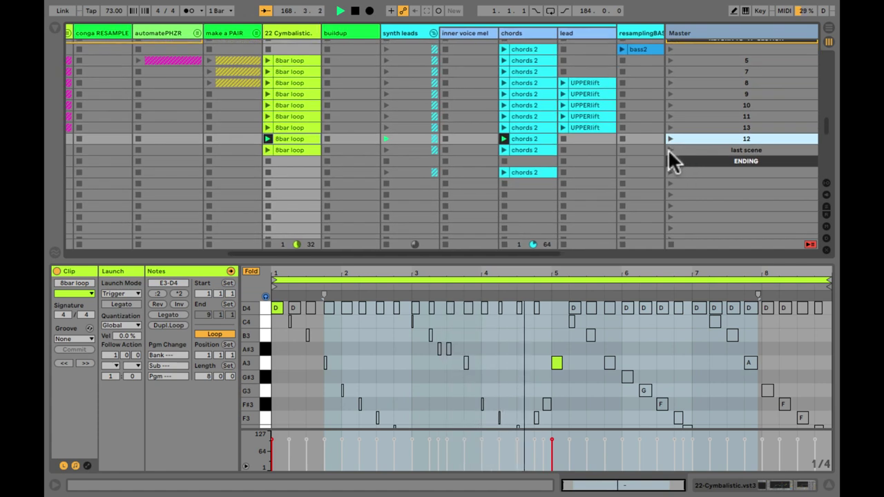
click(668, 149)
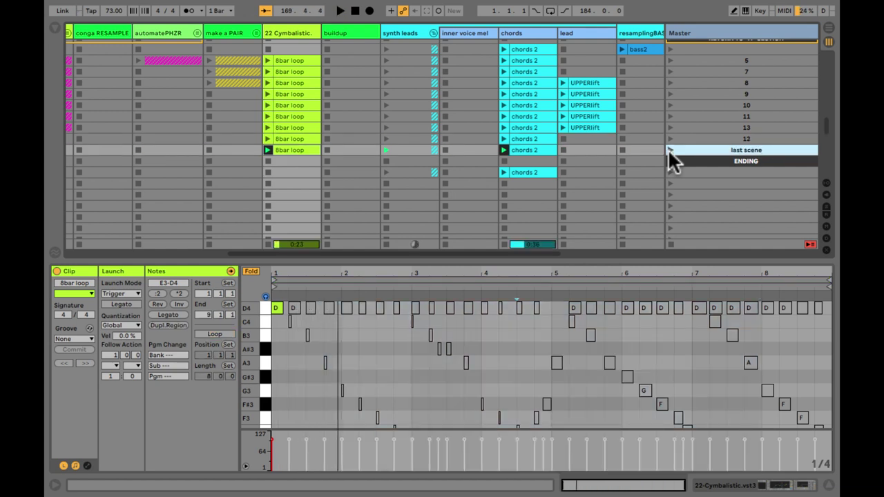
- Hide the clip detail view and look through the demo scenes from the INTRO section down to secret weapons7
key(ctrl+alt+l)
scroll(708, 194, up, 5)
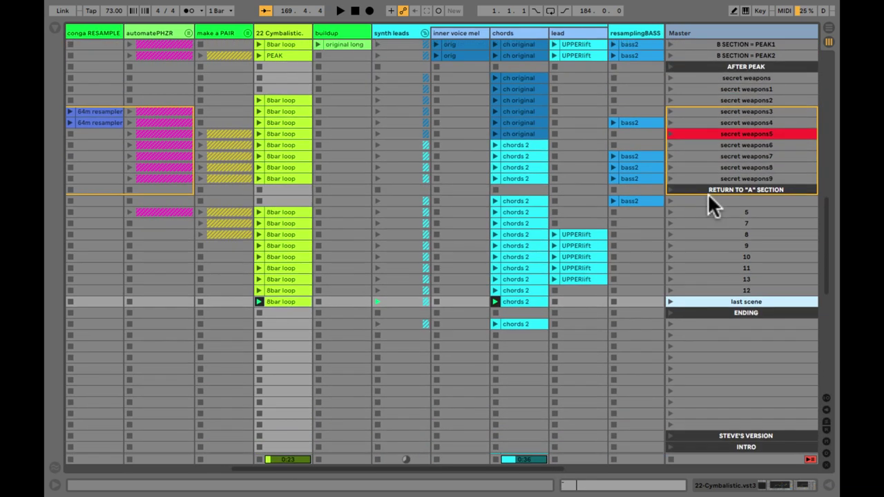
click(706, 179)
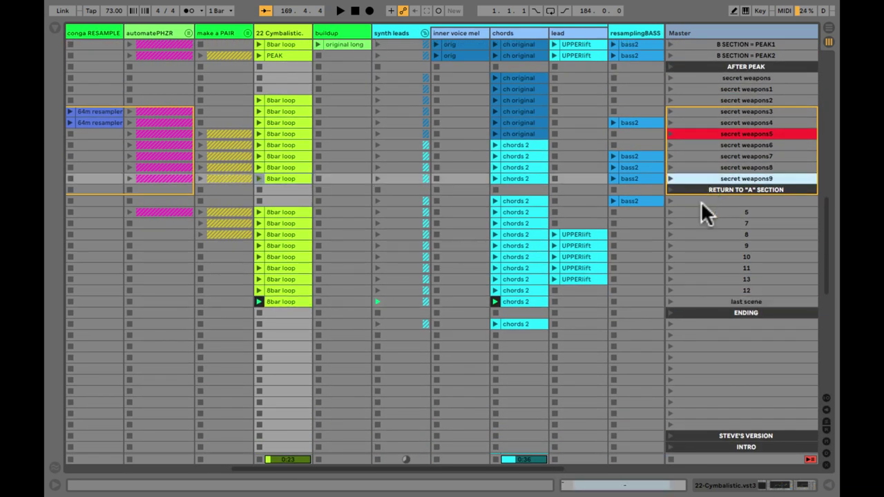
click(702, 201)
scroll(701, 202, down, 1)
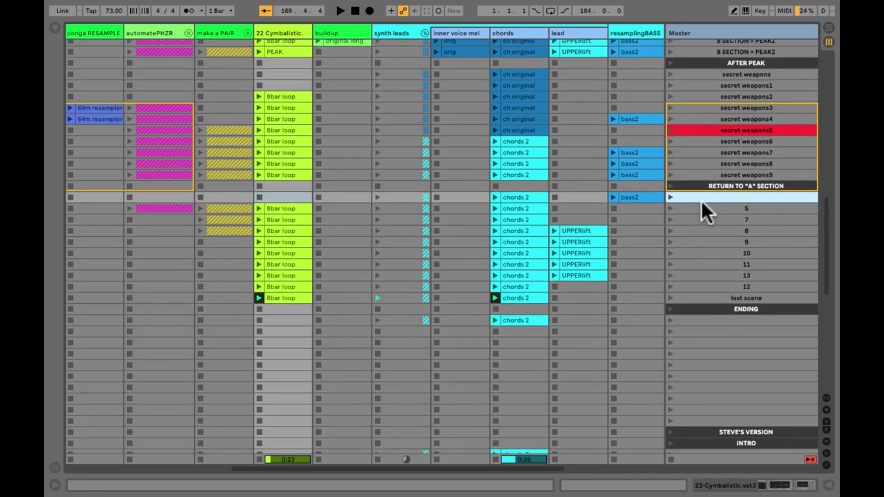
scroll(701, 200, up, 8)
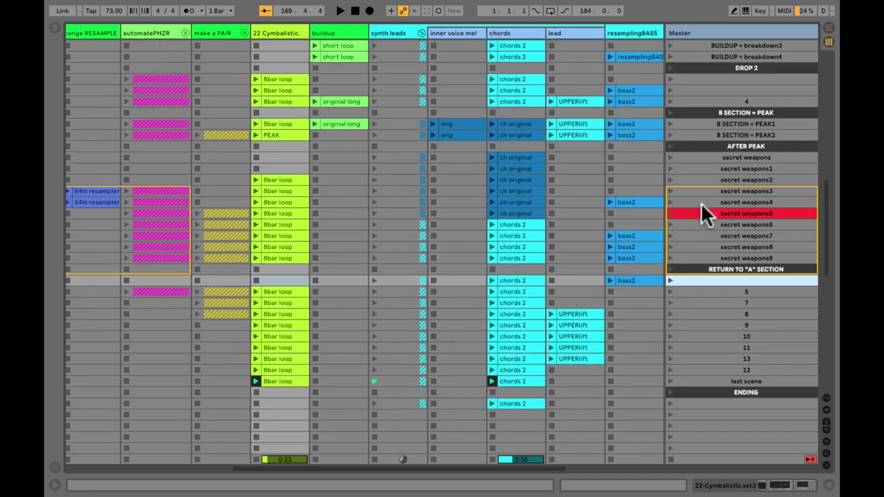
click(701, 203)
click(702, 159)
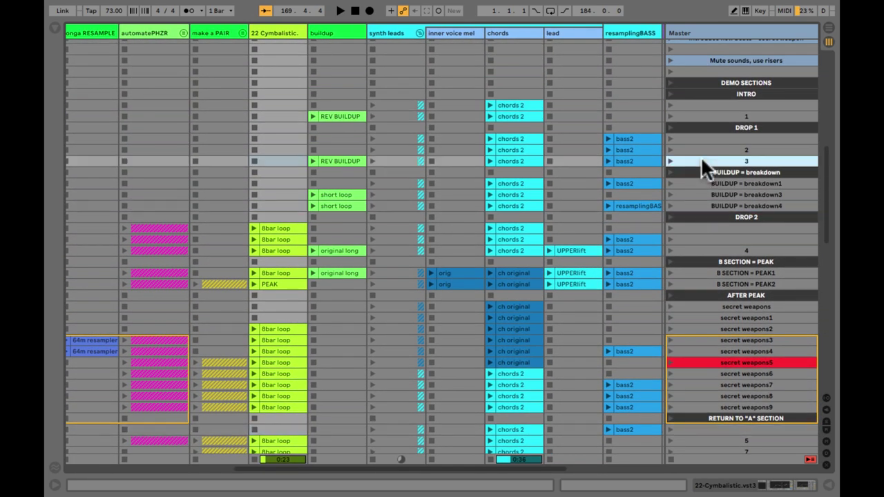
scroll(701, 157, down, 5)
click(701, 195)
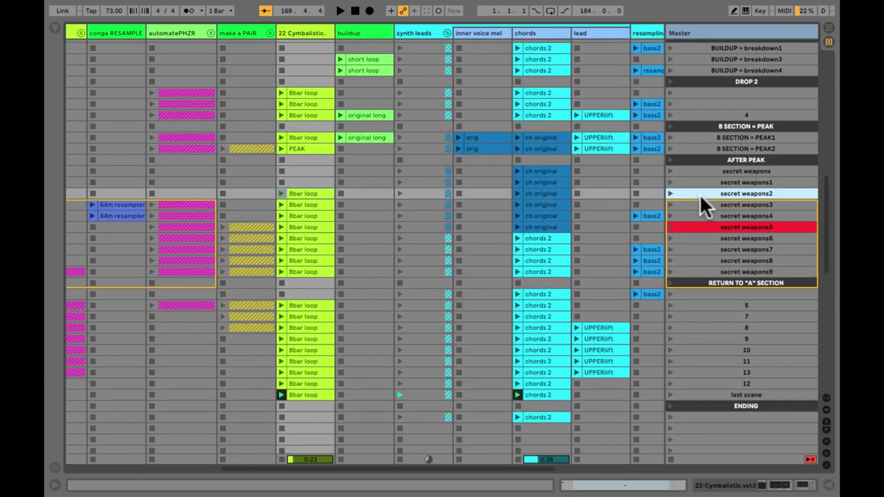
key(Down)
key(Down)
key(Down)
key(Down)
key(Down)
scroll(705, 204, down, 3)
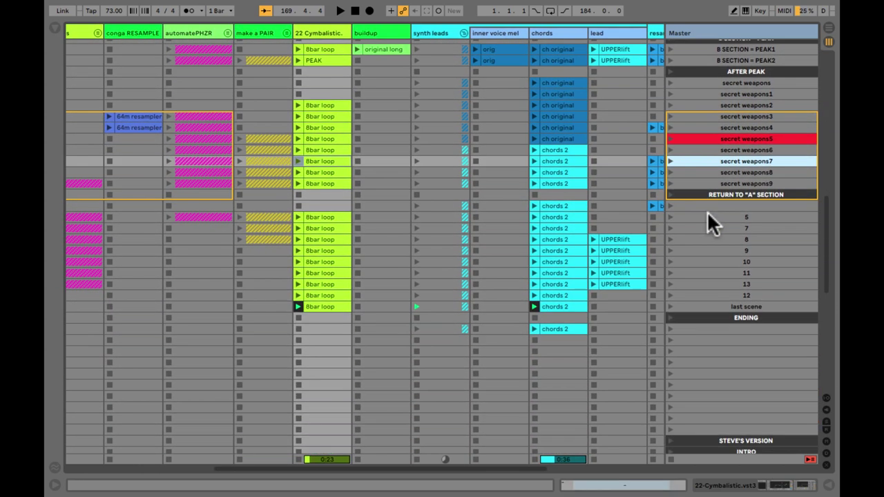
- Step through the scenes below the RETURN TO "A" SECTION heading, from the unnamed first scene down to scene 11
click(708, 208)
key(Down)
key(Down)
key(Down)
key(Down)
key(Down)
key(Down)
key(Down)
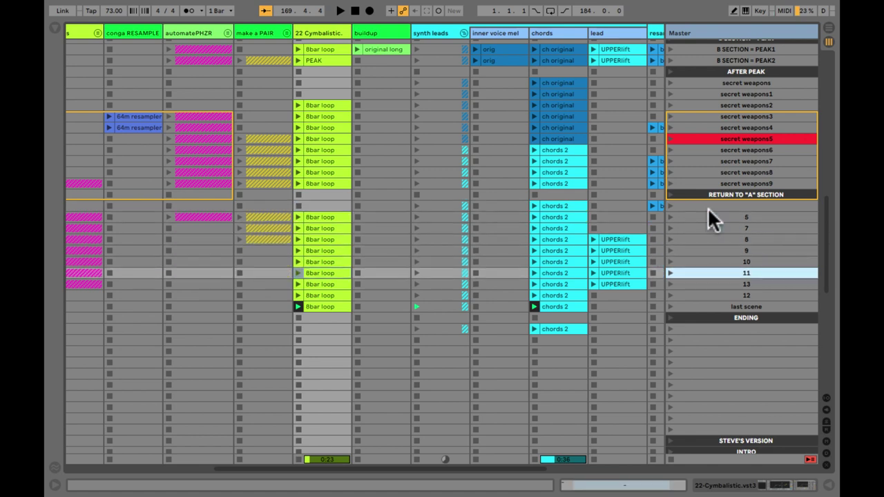
- Audition the return-to-A section by launching its unnamed first scene and scenes 5, 7, 8 and 9 in order
click(707, 207)
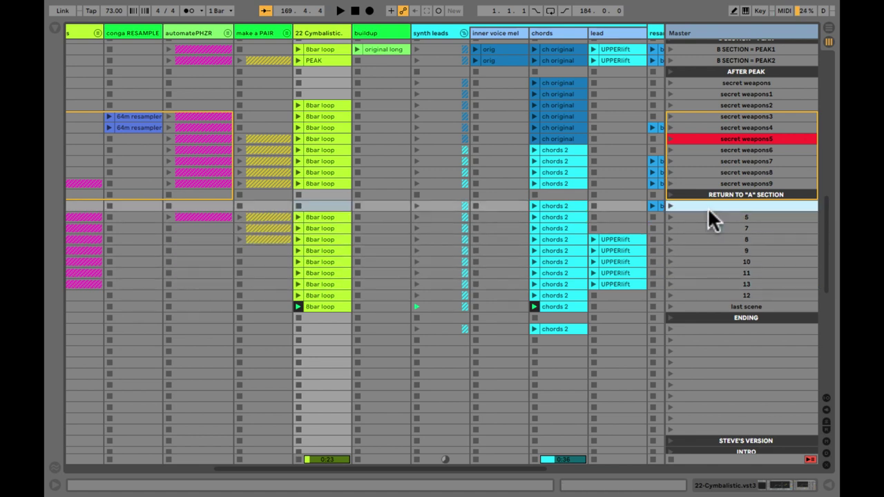
click(670, 205)
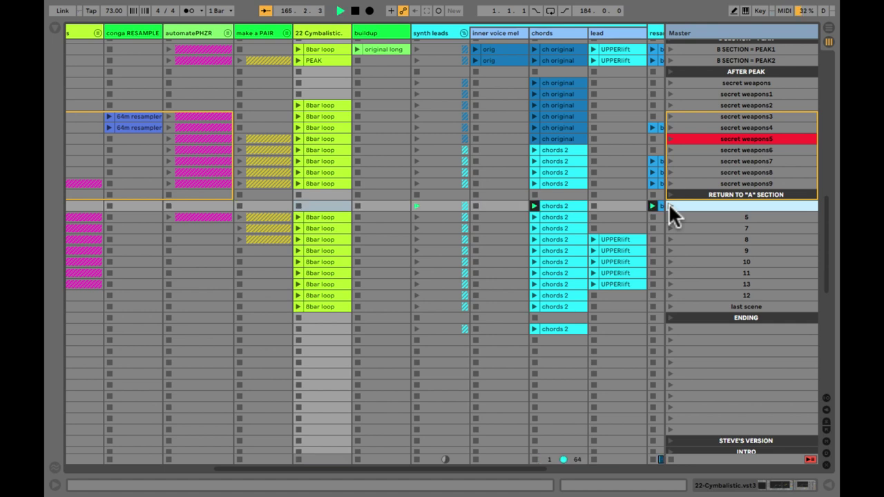
click(670, 215)
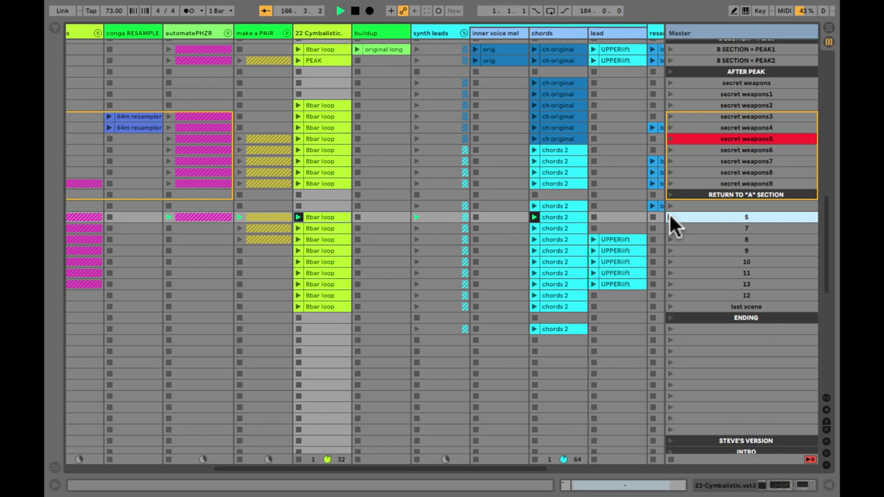
click(670, 226)
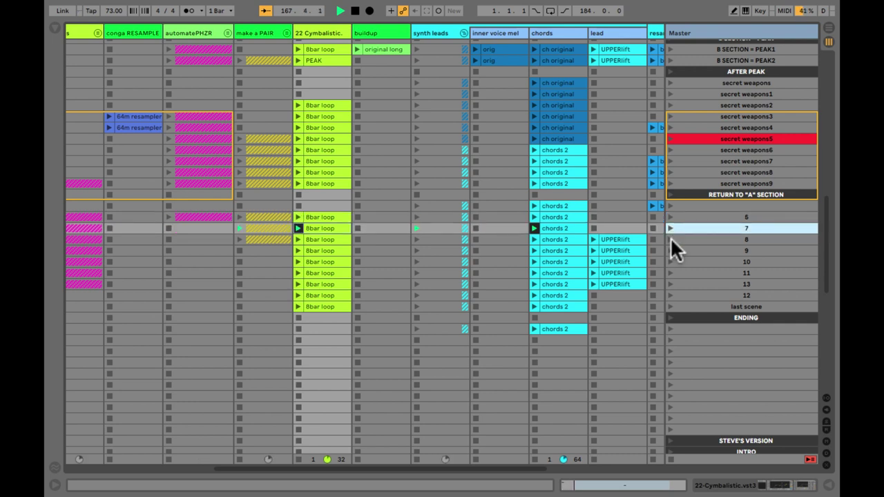
click(670, 238)
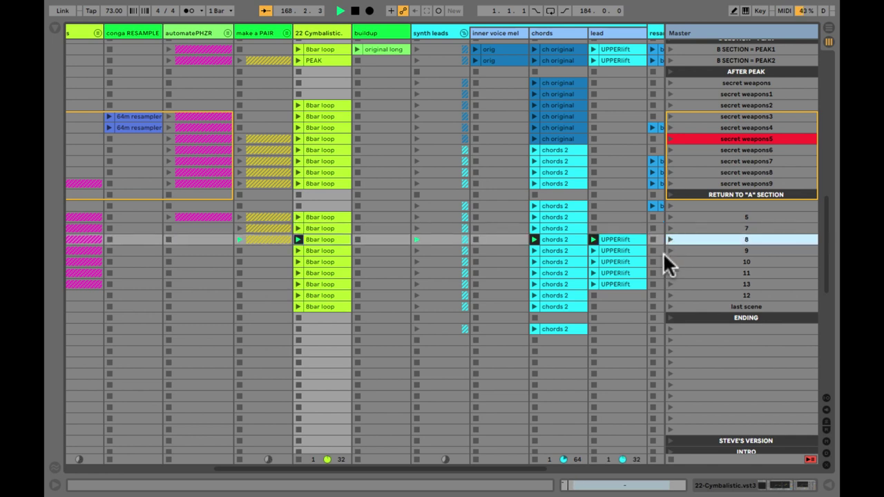
click(670, 250)
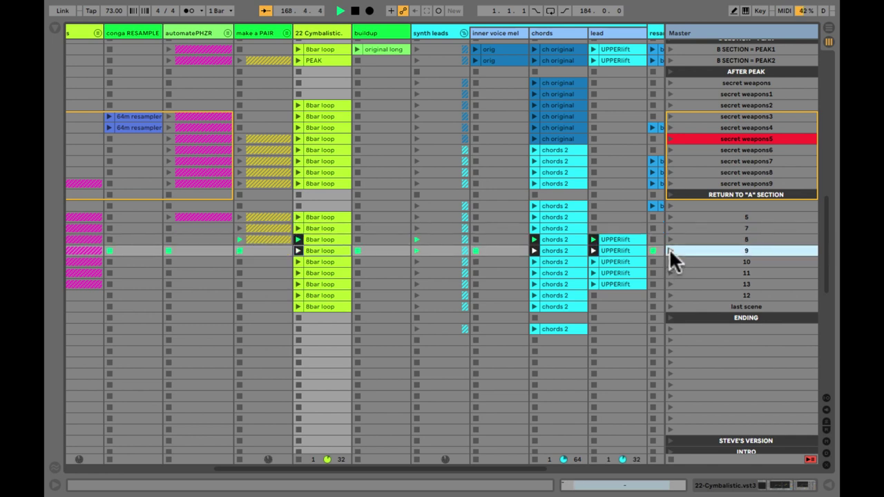
- Continue the audition by launching scenes 10, 11, 13 and 12, ending with "last scene"
scroll(667, 257, down, 2)
scroll(667, 257, right, 1)
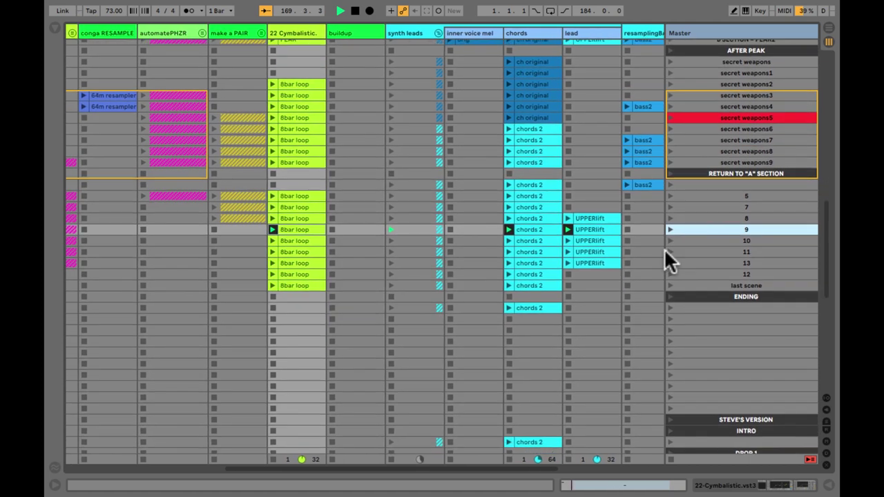
click(670, 238)
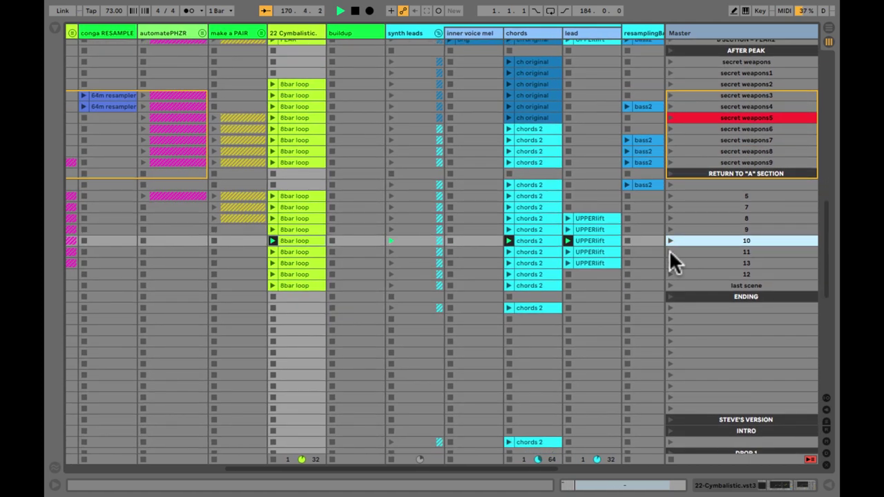
click(669, 251)
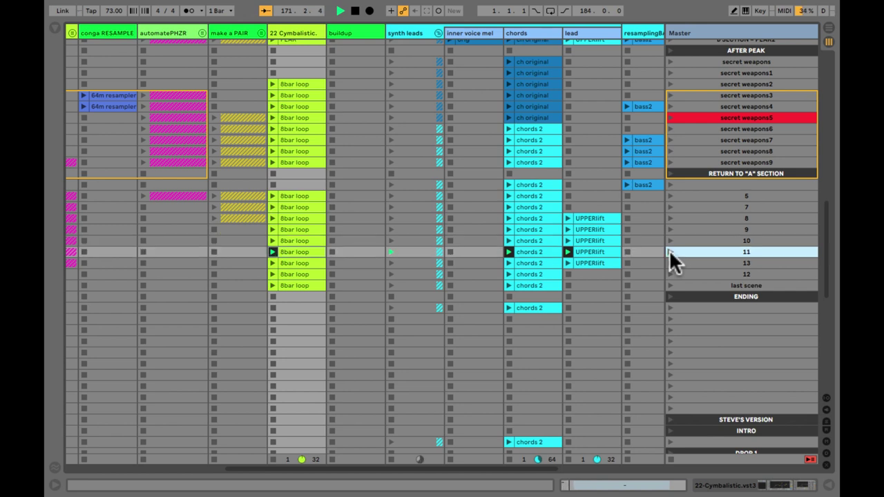
click(671, 263)
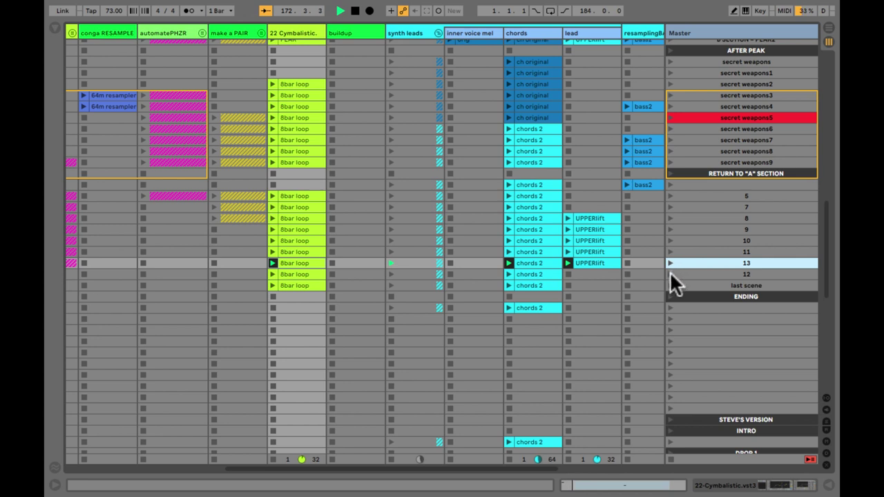
click(670, 274)
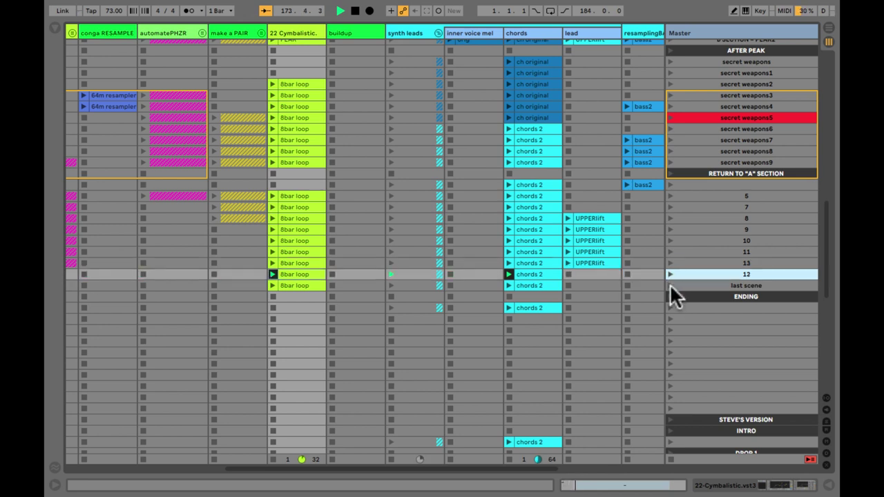
click(670, 285)
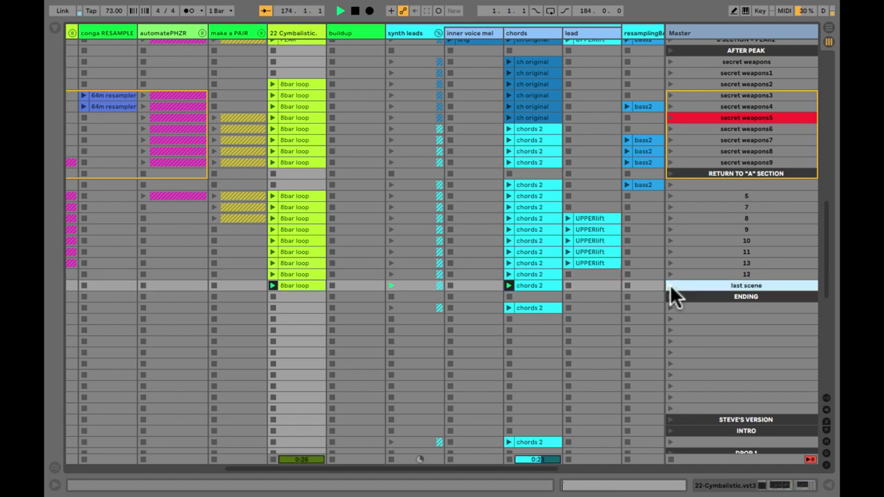
- Open the chords 2 clip of "last scene" and show its full length in the note editor
double_click(523, 284)
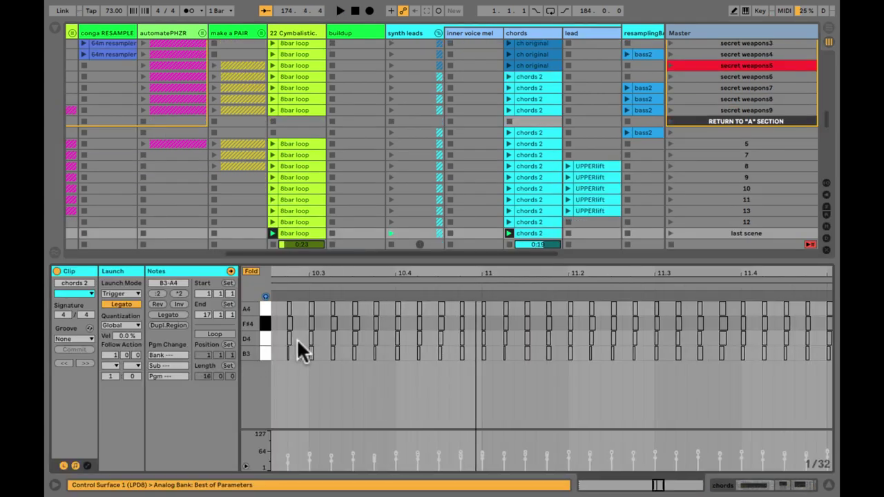
double_click(302, 271)
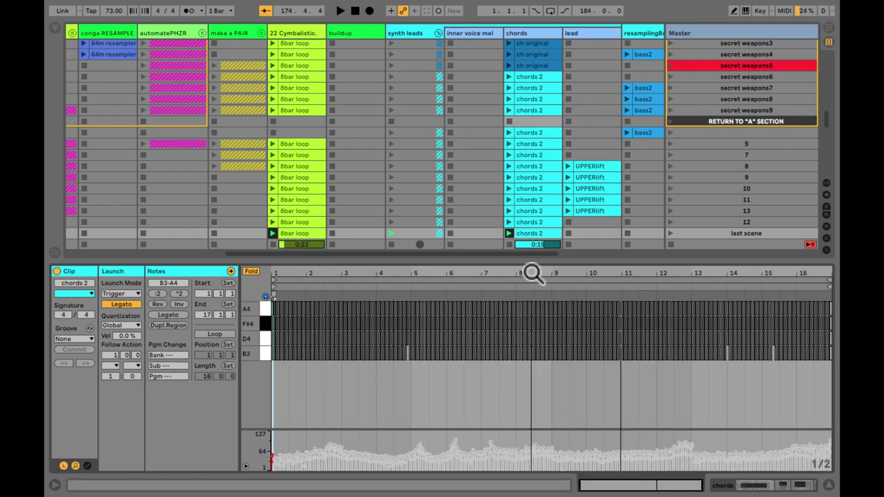
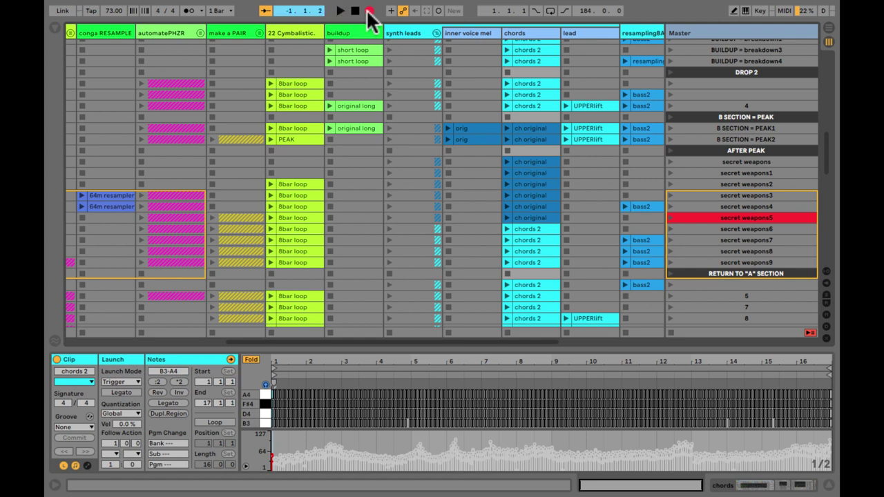
- Perform the song into the recording by launching B SECTION = PEAK2, secret weapons and secret weapons1 in turn
click(668, 138)
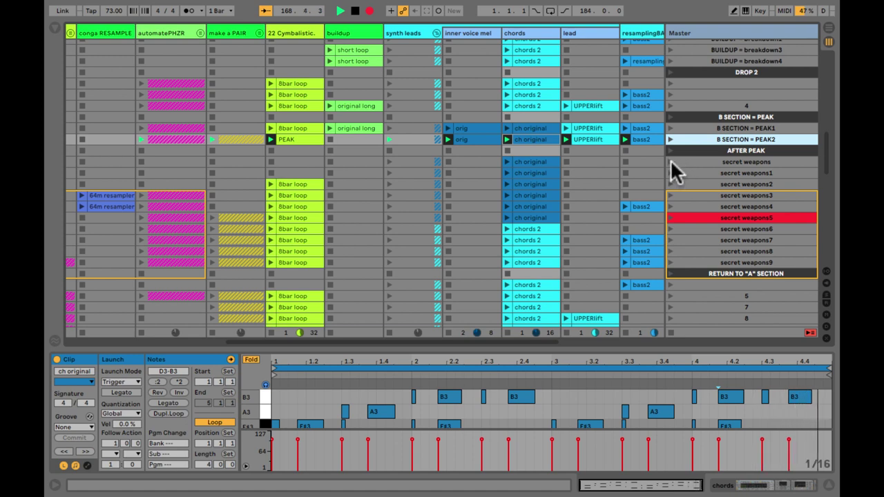
click(671, 162)
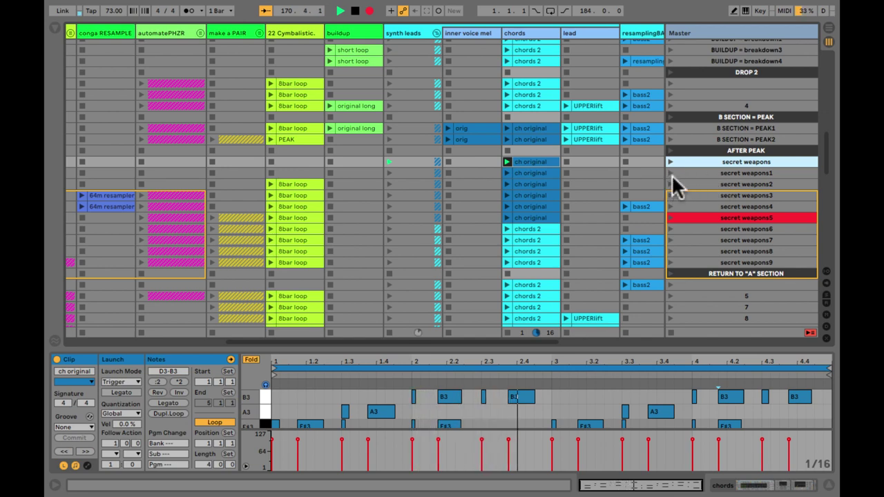
click(671, 173)
- Finish the recorded performance by launching scenes secret weapons7, 9, 12 and "last scene" in order, and stop recording
scroll(686, 171, down, 3)
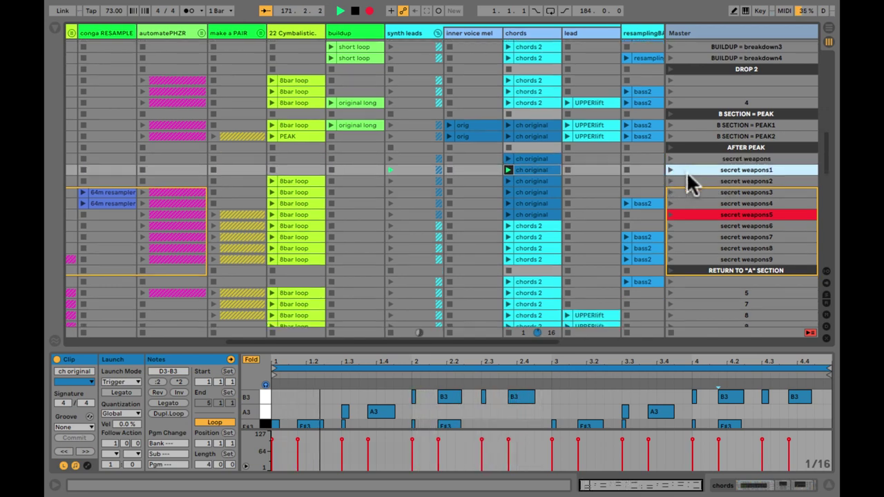
scroll(687, 171, down, 2)
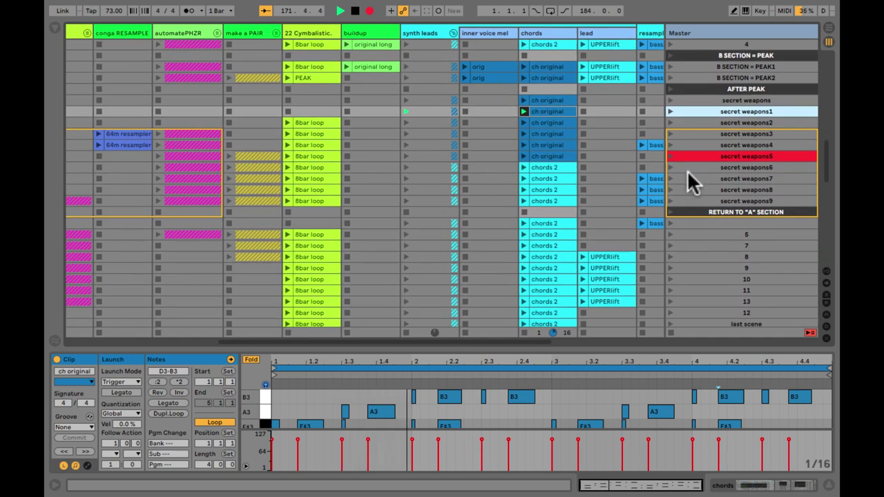
scroll(685, 171, right, 2)
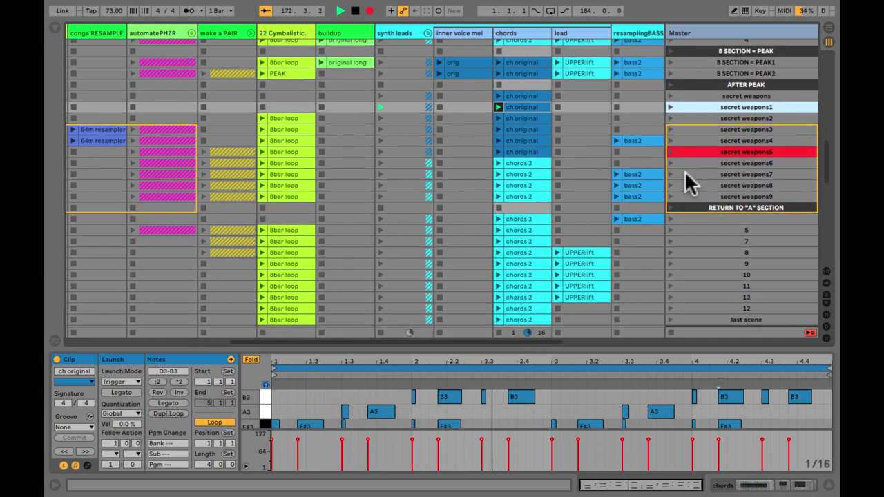
click(668, 174)
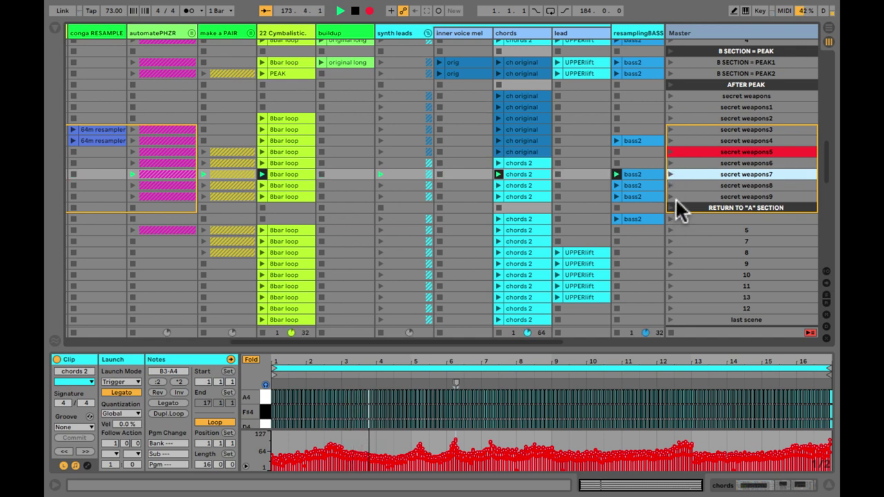
scroll(691, 184, down, 3)
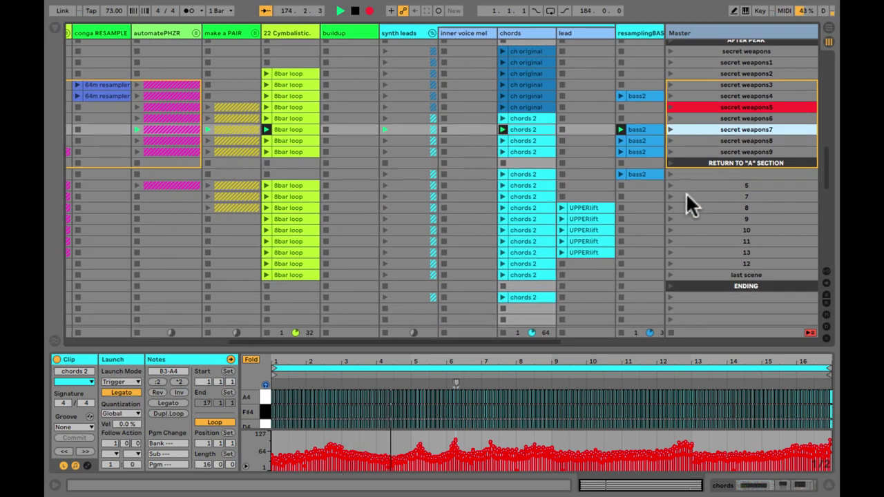
click(670, 218)
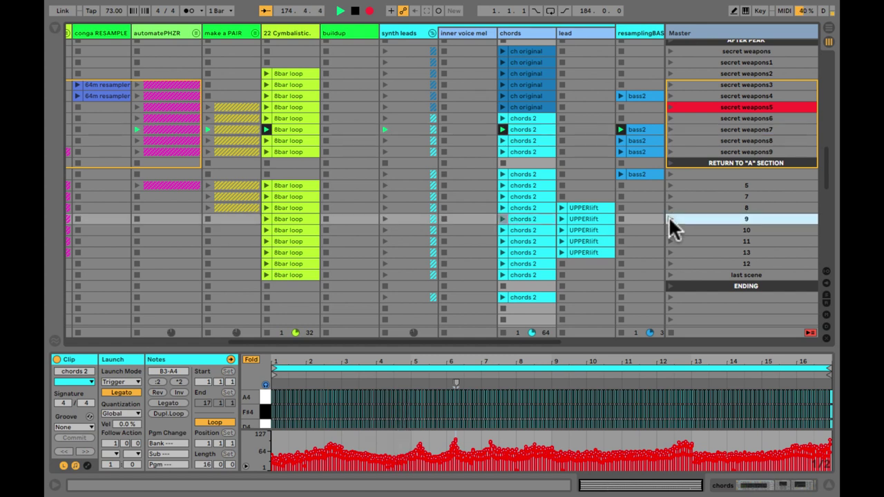
click(669, 263)
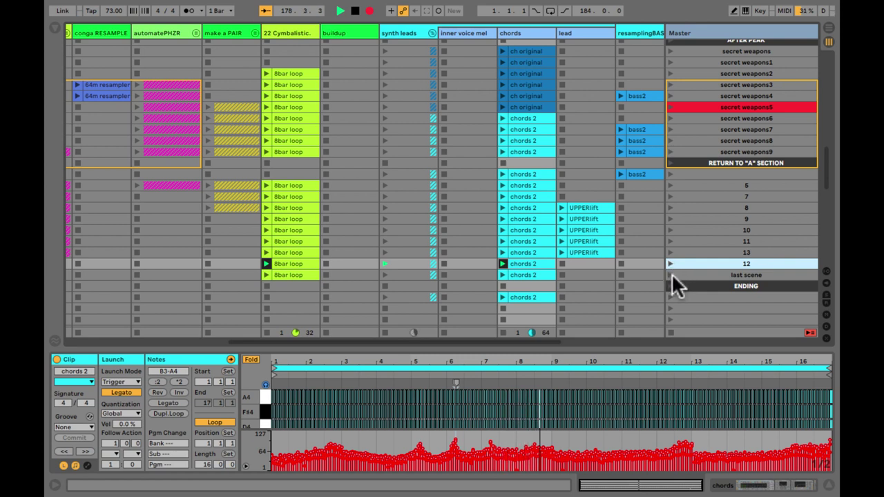
click(669, 275)
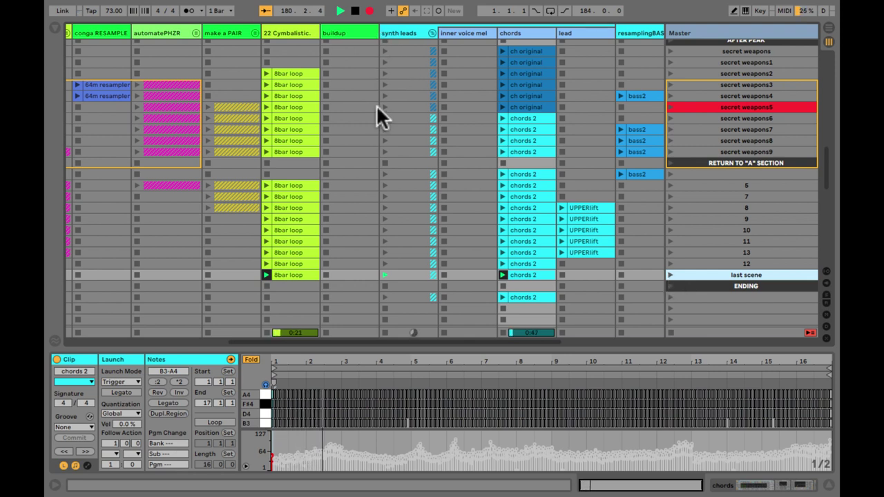
key(space)
- Zoom in on the newly recorded section in Arrangement View and play the recorded clips from bar 165
key(Tab)
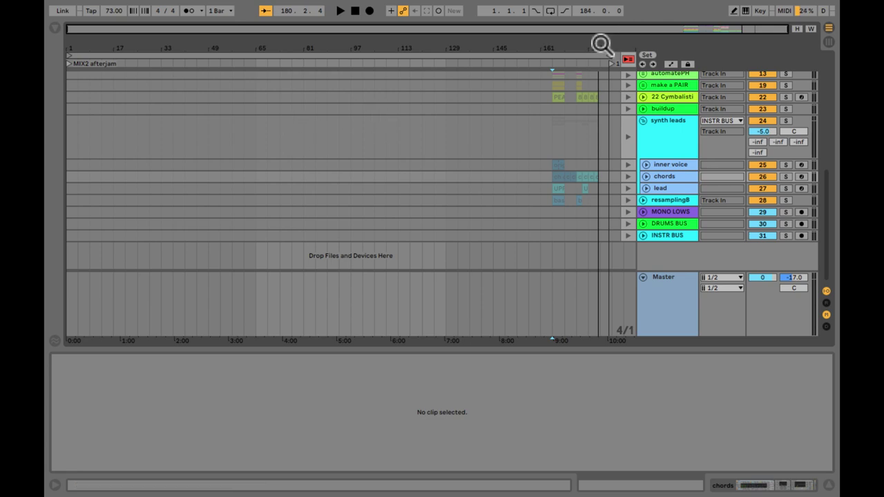
drag(598, 41, 576, 61)
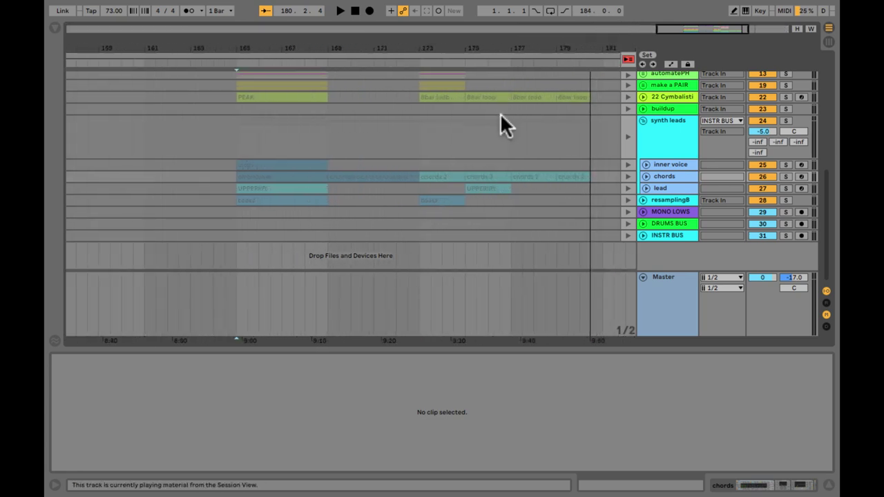
click(216, 133)
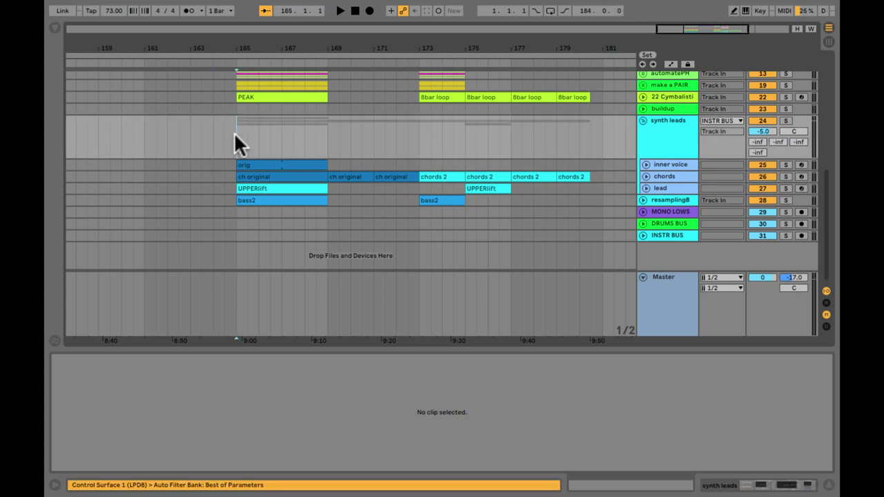
key(space)
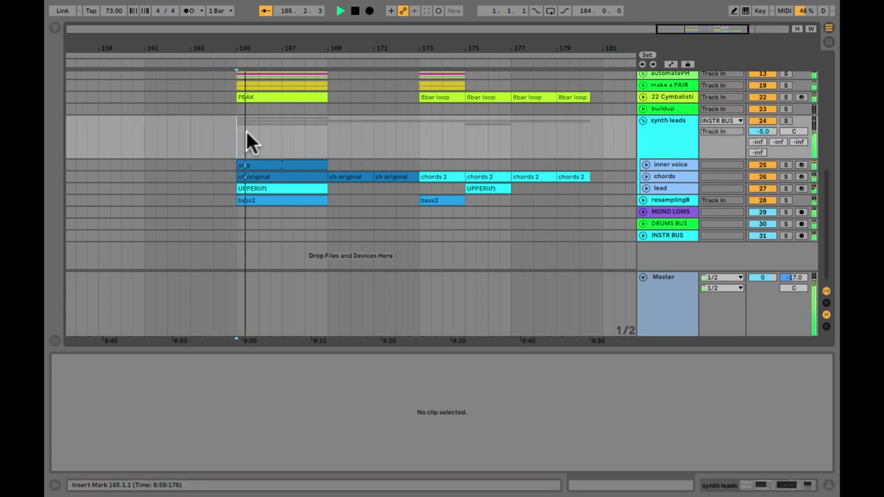
click(326, 130)
scroll(326, 130, up, 3)
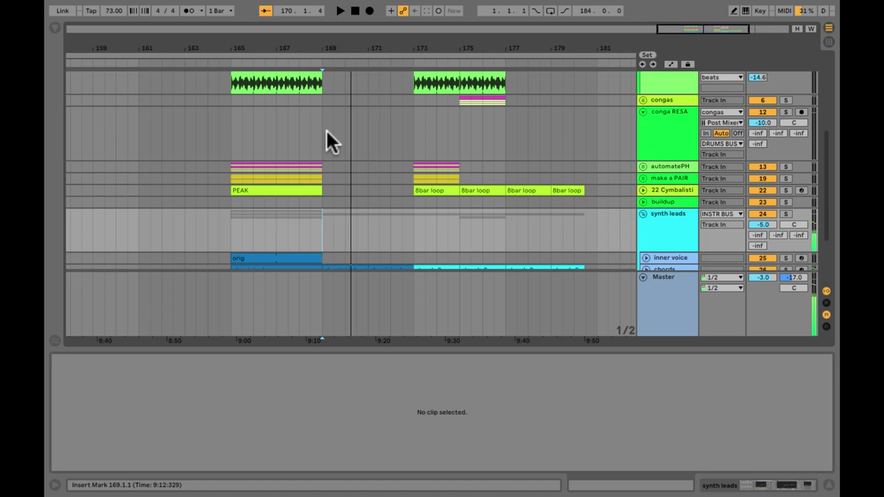
key(space)
- Add arrangement locators at bars 165, 169 and 173, where the recorded sections start
scroll(326, 130, up, 5)
scroll(327, 129, down, 3)
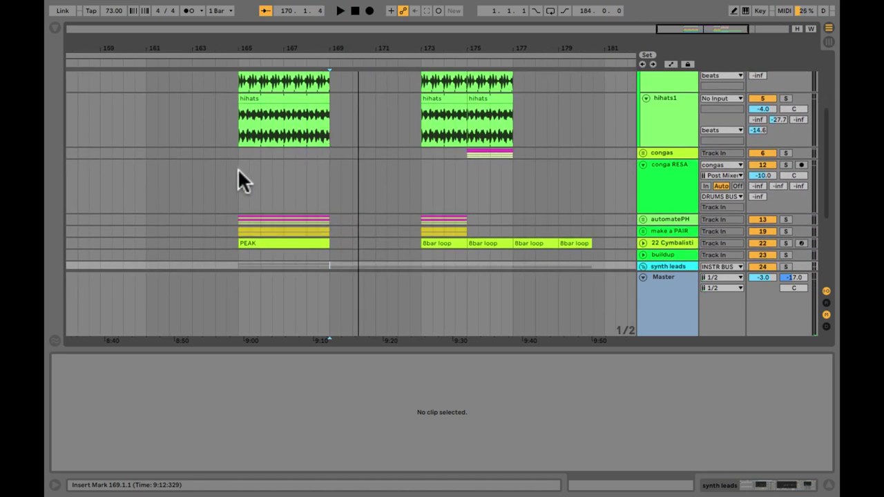
click(237, 174)
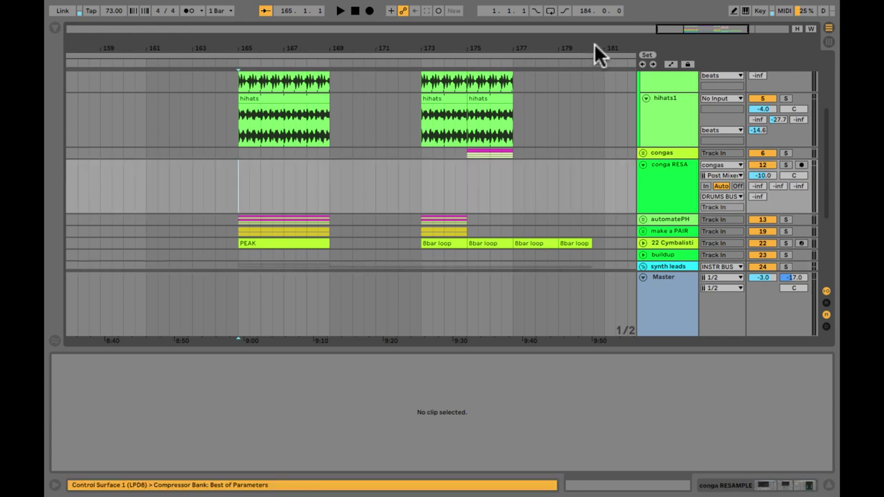
click(648, 54)
click(328, 182)
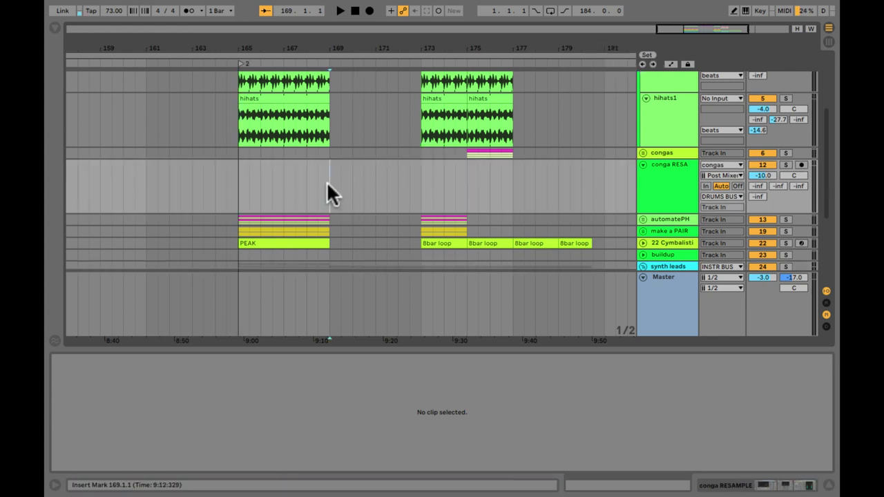
click(648, 54)
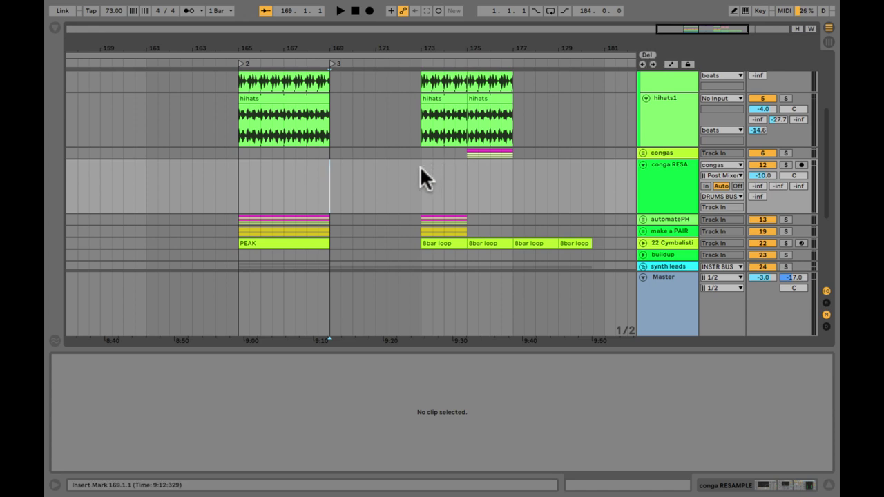
click(421, 177)
click(647, 55)
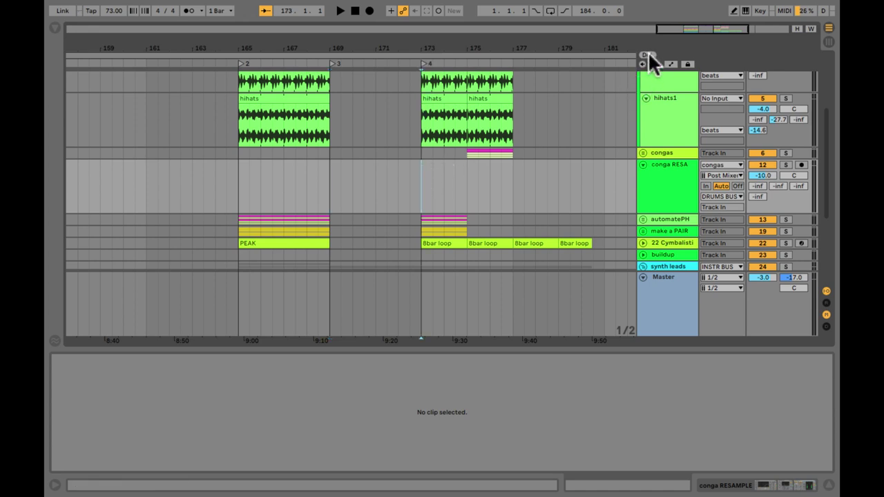
- Add two more arrangement locators at bars 175 and 177
click(465, 200)
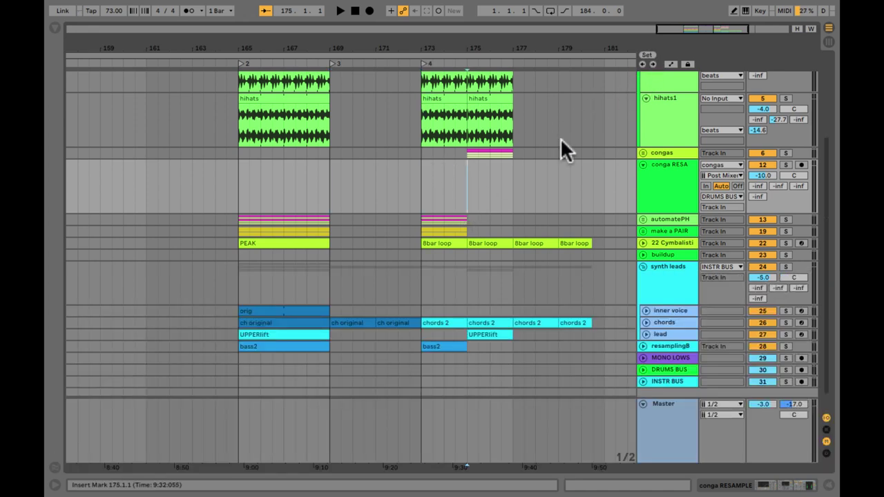
click(648, 55)
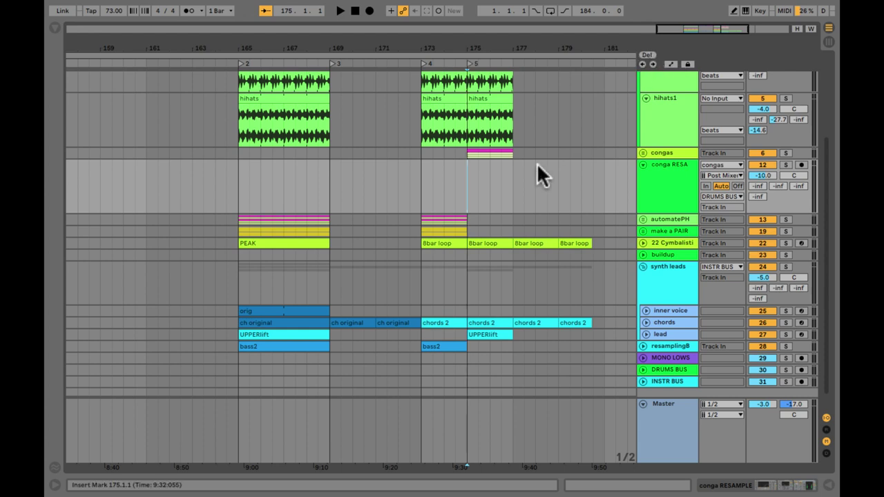
click(512, 188)
click(646, 54)
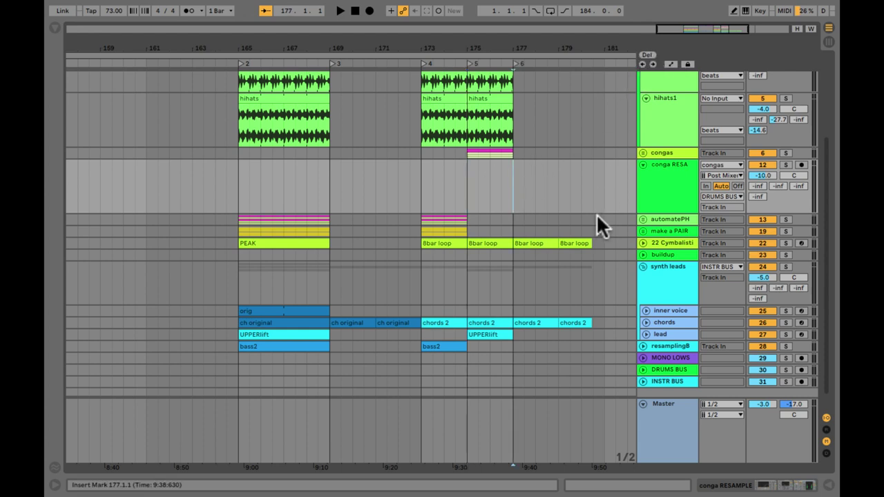
click(559, 270)
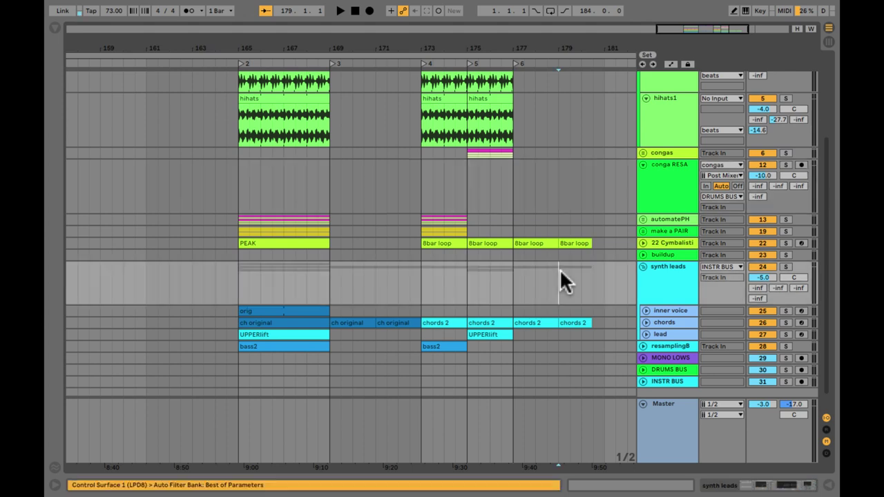
click(581, 270)
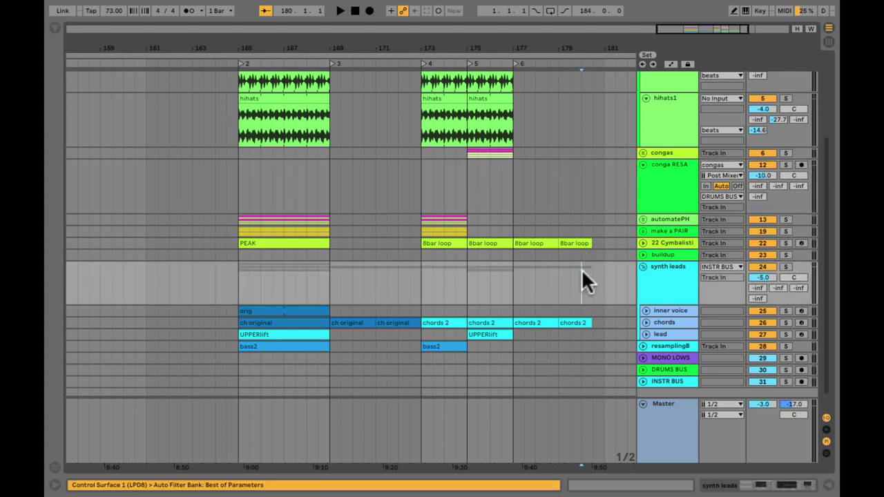
key(u)
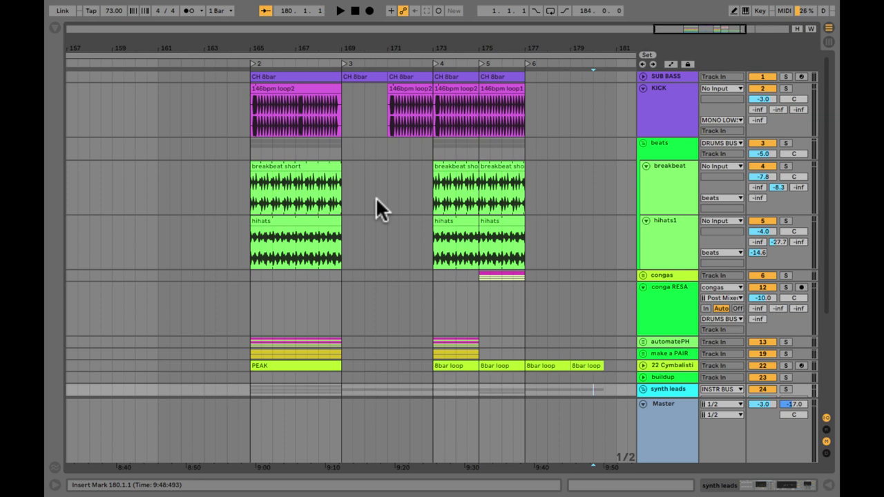
- Review the return-to-A scenes in Session View by selecting the unnamed scene, 5, 7 and 9, and return to the arrangement
key(Tab)
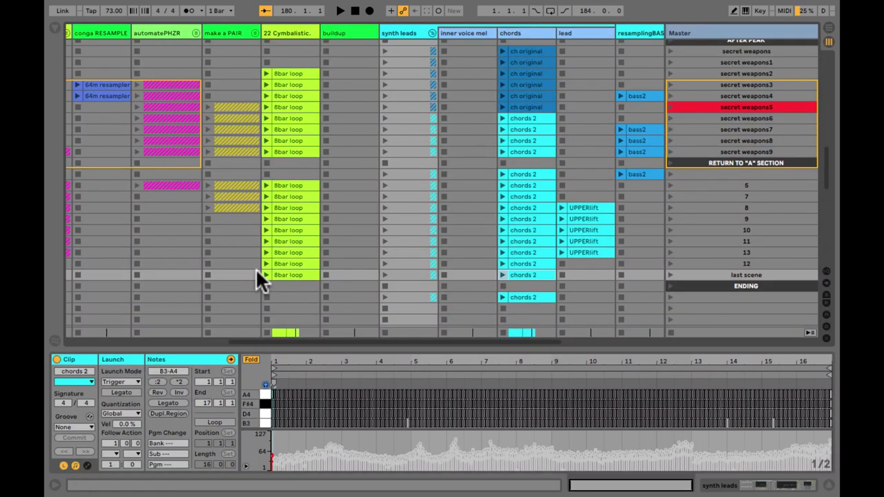
click(688, 176)
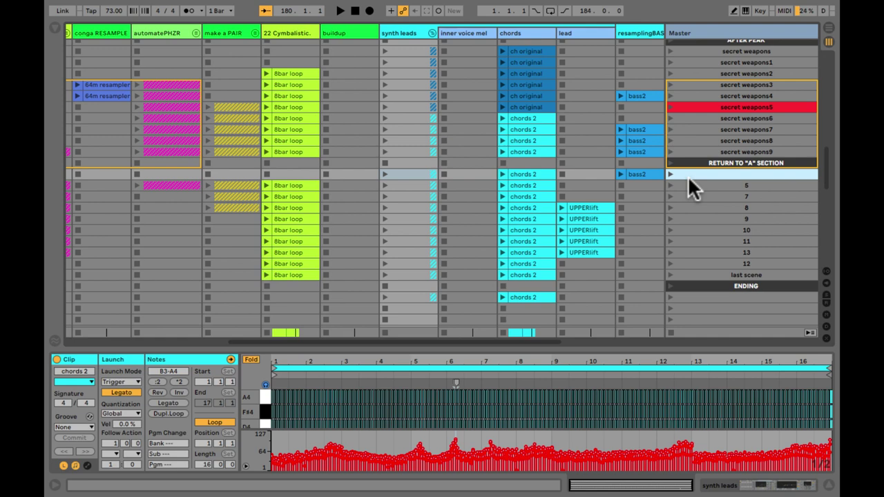
click(688, 187)
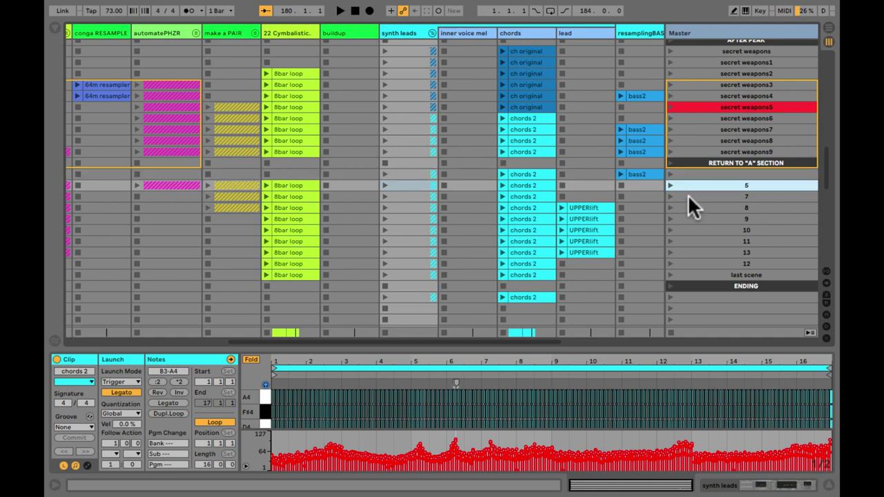
click(688, 196)
click(690, 219)
key(Tab)
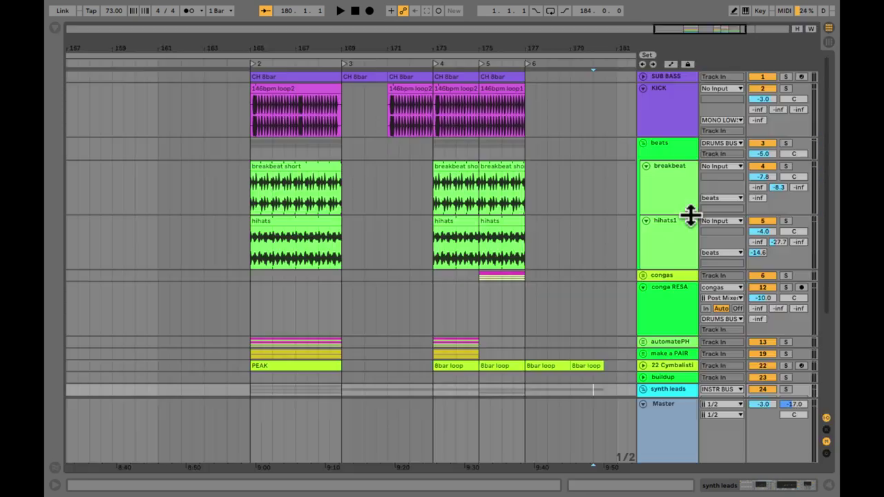
- Highlight the empty stretch of the conga RESAMPLE track from bar 165.3 to bar 177
drag(156, 315, 339, 319)
click(497, 298)
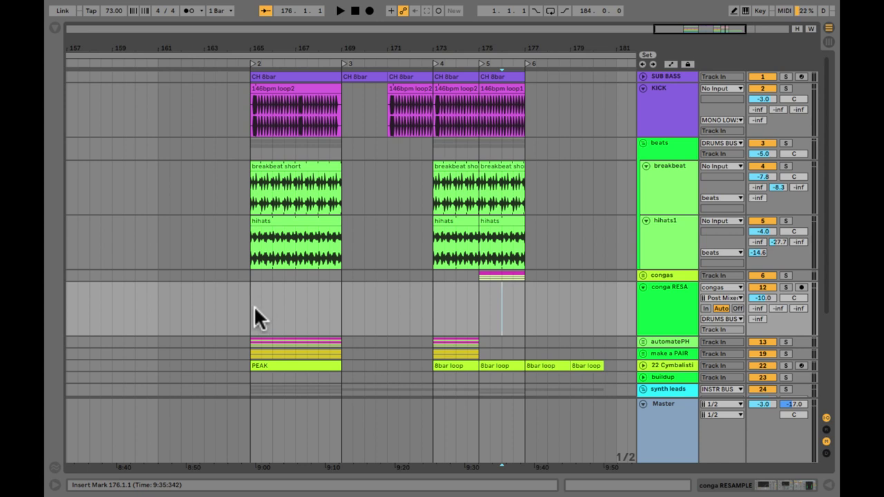
drag(255, 305, 520, 315)
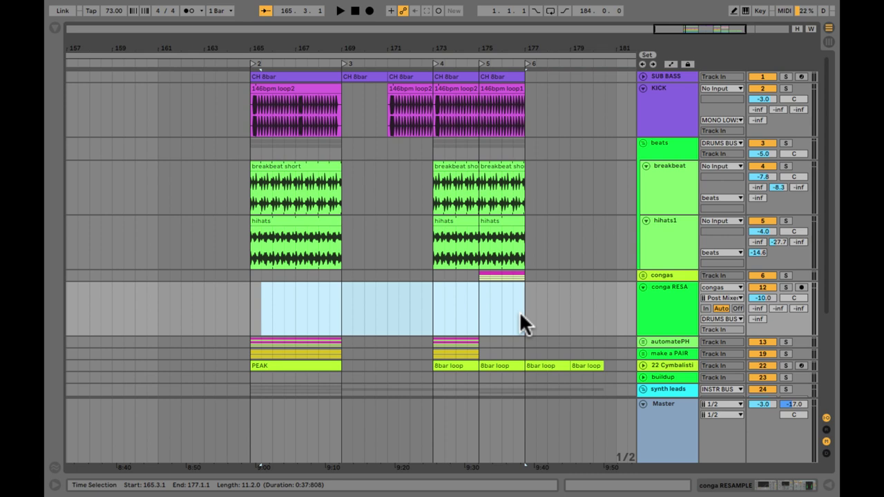
- Show the automation lanes and draw a short peak in the hihats1 D-tightVRB send between bars 175 and 177
key(a)
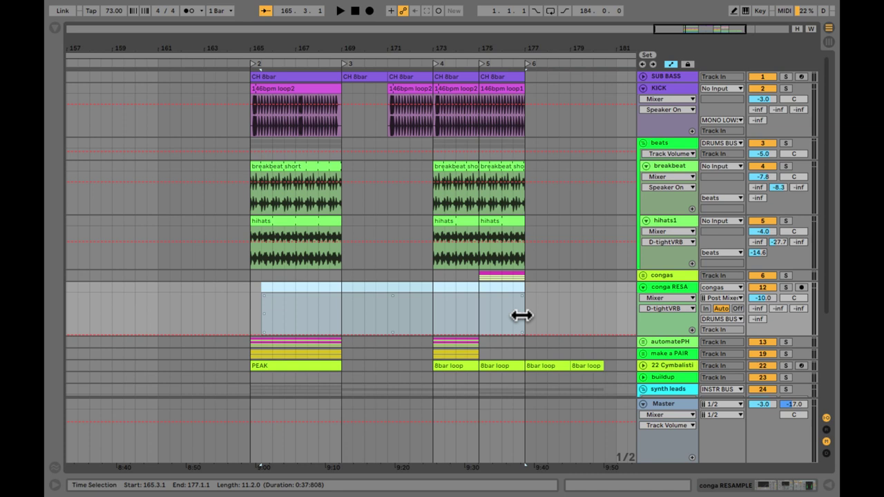
click(670, 241)
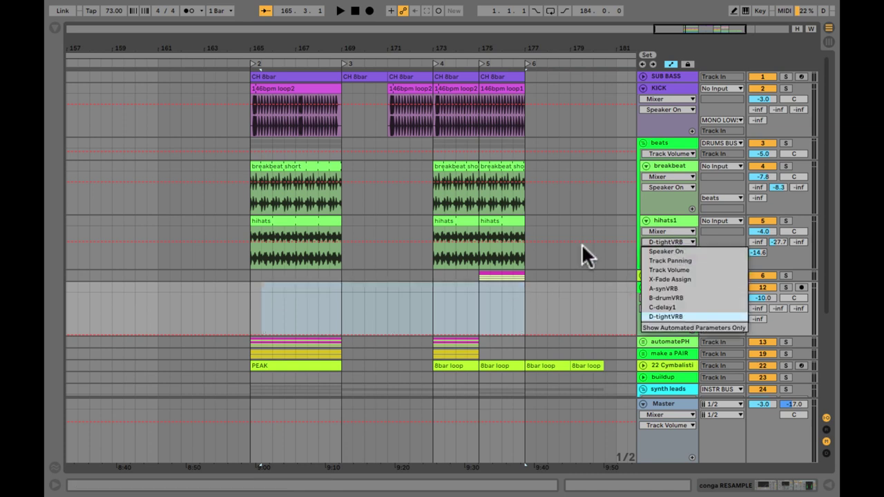
click(533, 253)
click(485, 237)
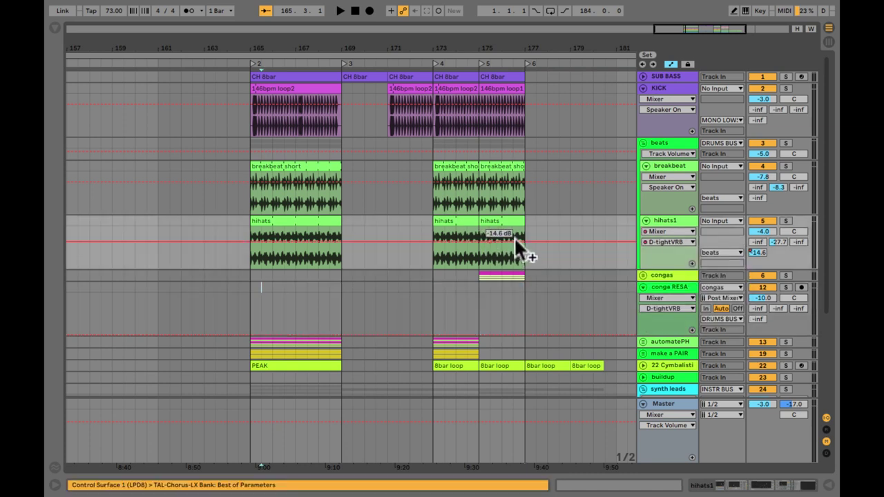
drag(506, 239, 507, 228)
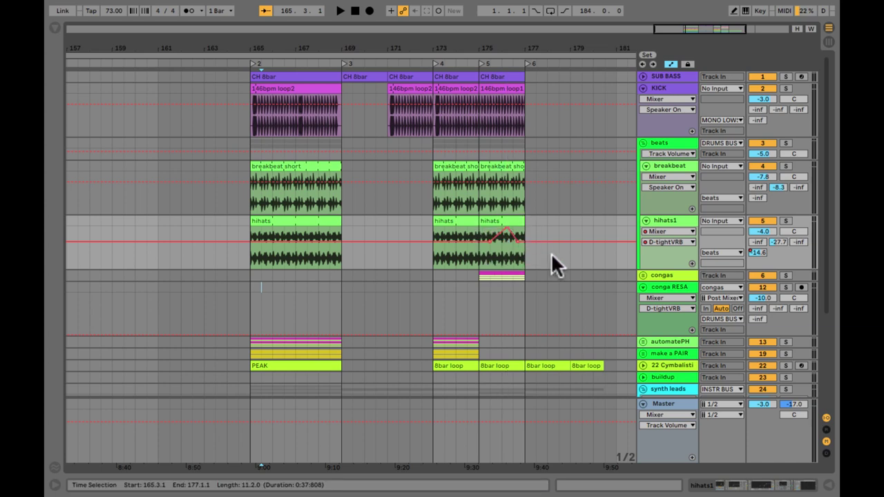
- Show the Session View mixer and set the DRUMS BUS Glue Compressor threshold to -4.76 dB
key(Tab)
key(super+alt+m)
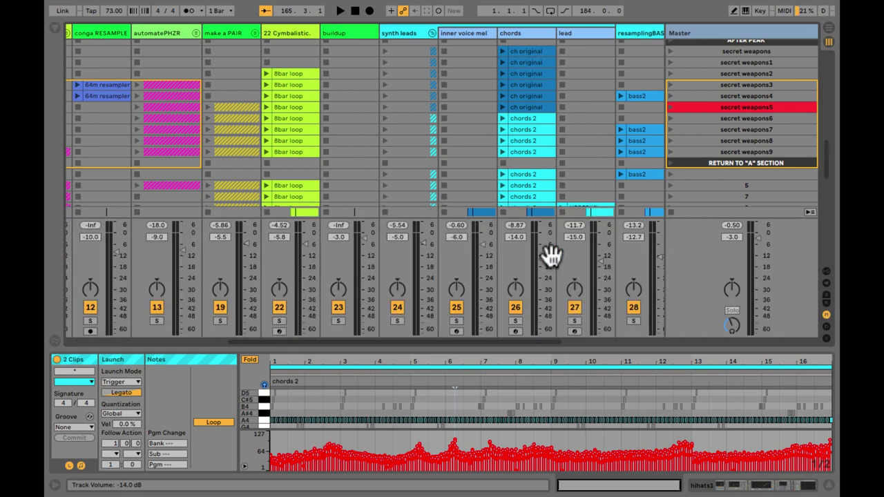
scroll(551, 253, right, 5)
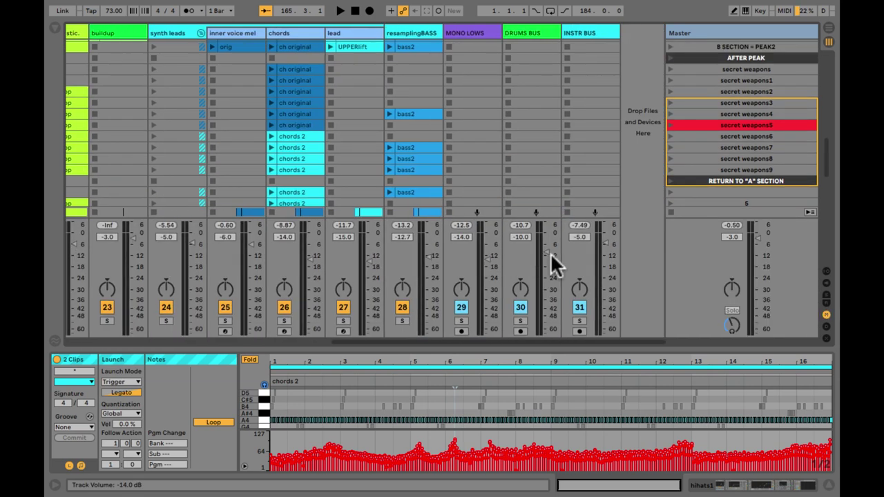
click(538, 158)
key(shift+Tab)
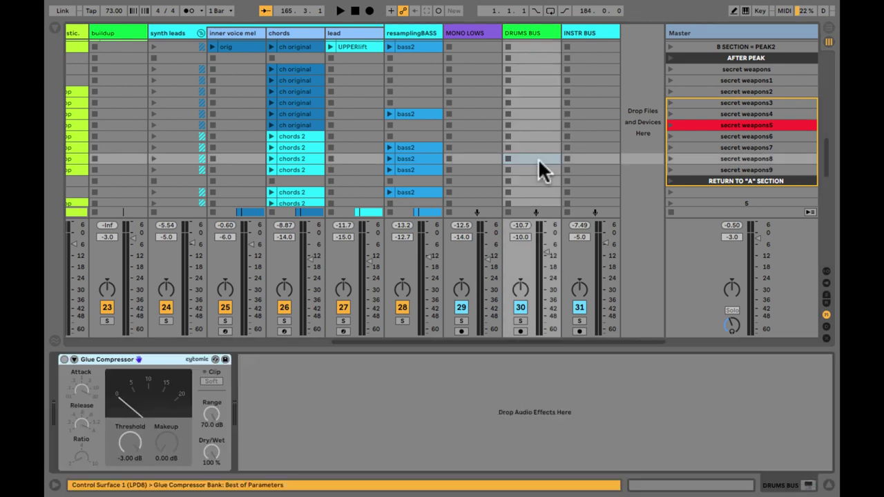
drag(125, 444, 127, 450)
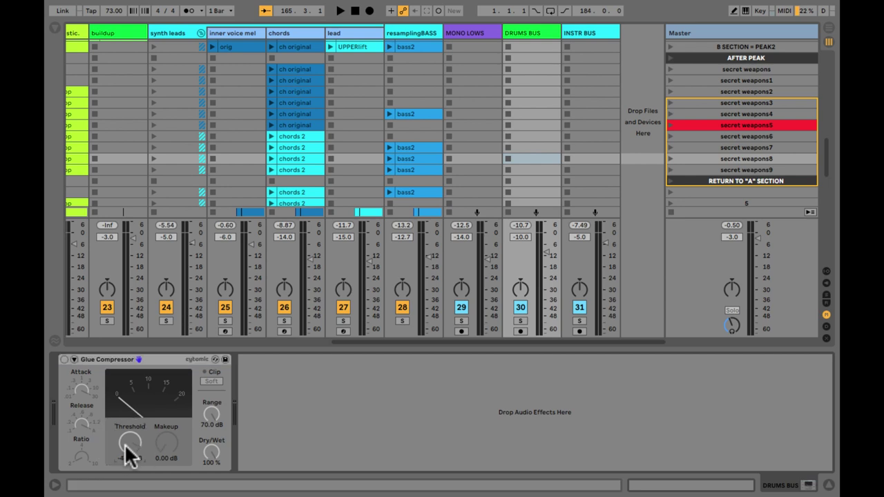
click(347, 395)
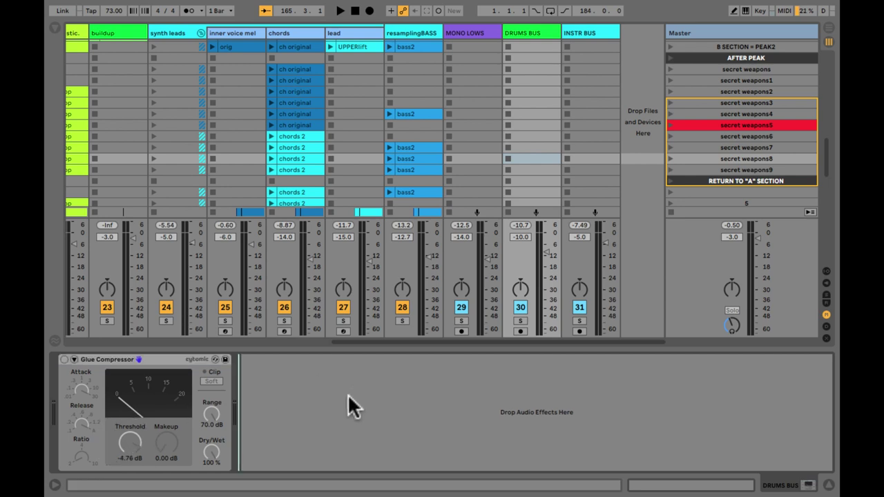